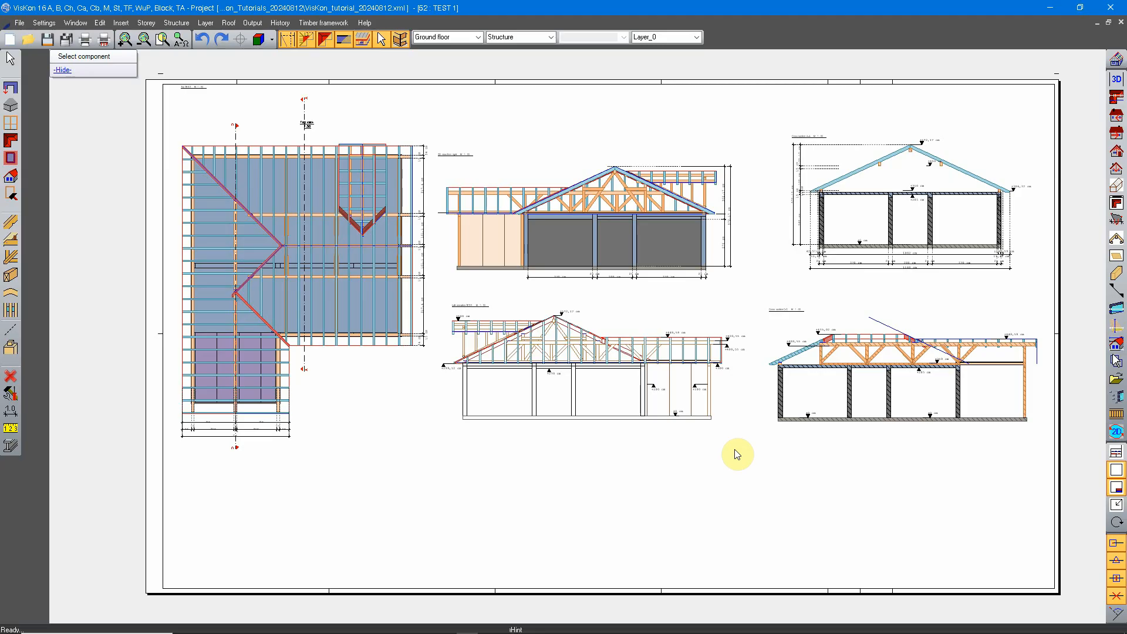
# Examine cross sections A-A and C-C on the plan sheet, comparing their roof structures, walls and height markings.
pyautogui.scroll(3, 940, 335)
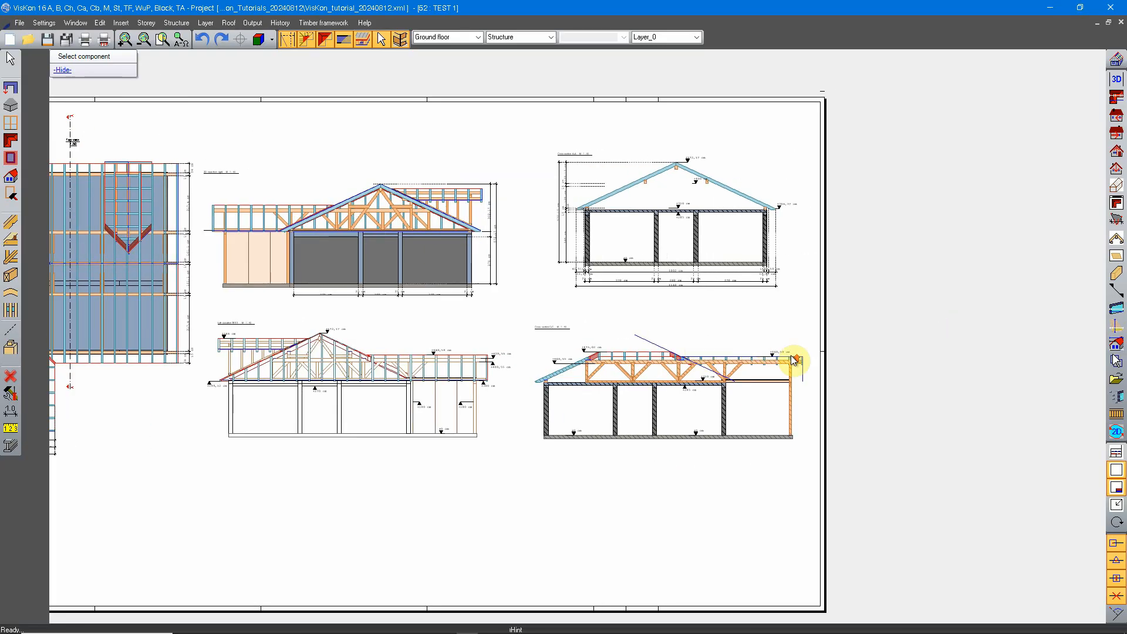
pyautogui.scroll(2, 587, 321)
pyautogui.scroll(2, 705, 441)
pyautogui.moveTo(715, 458); pyautogui.dragTo(699, 340, button='middle')
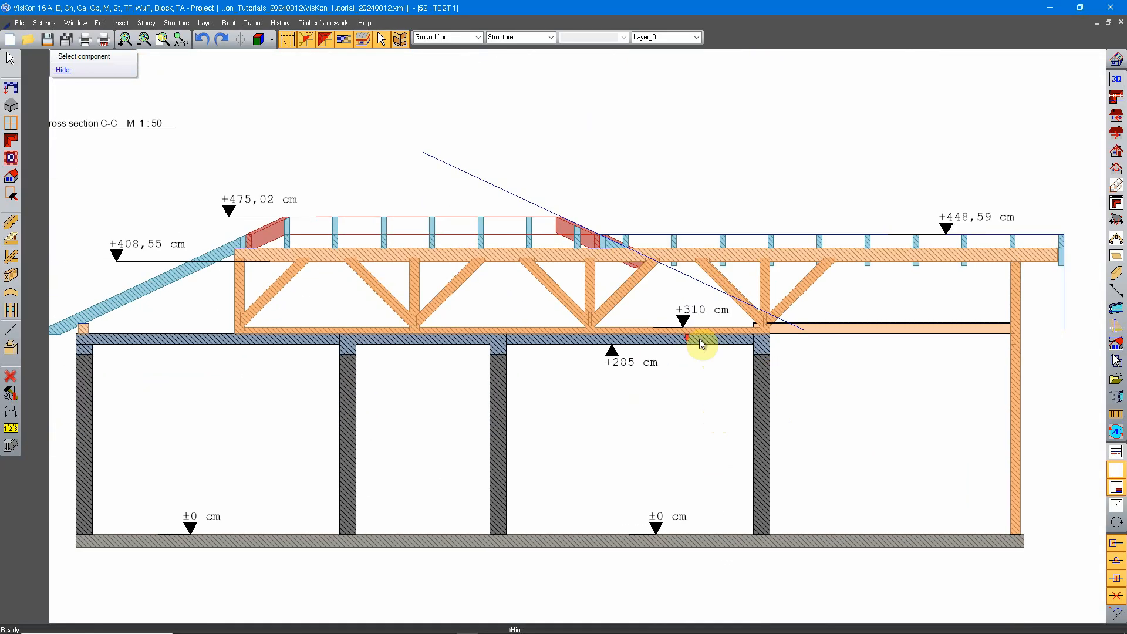
pyautogui.scroll(-1, 690, 342)
pyautogui.moveTo(716, 212); pyautogui.dragTo(653, 386, button='middle')
pyautogui.scroll(-2, 656, 389)
pyautogui.moveTo(634, 266); pyautogui.dragTo(622, 453, button='middle')
pyautogui.scroll(2, 620, 336)
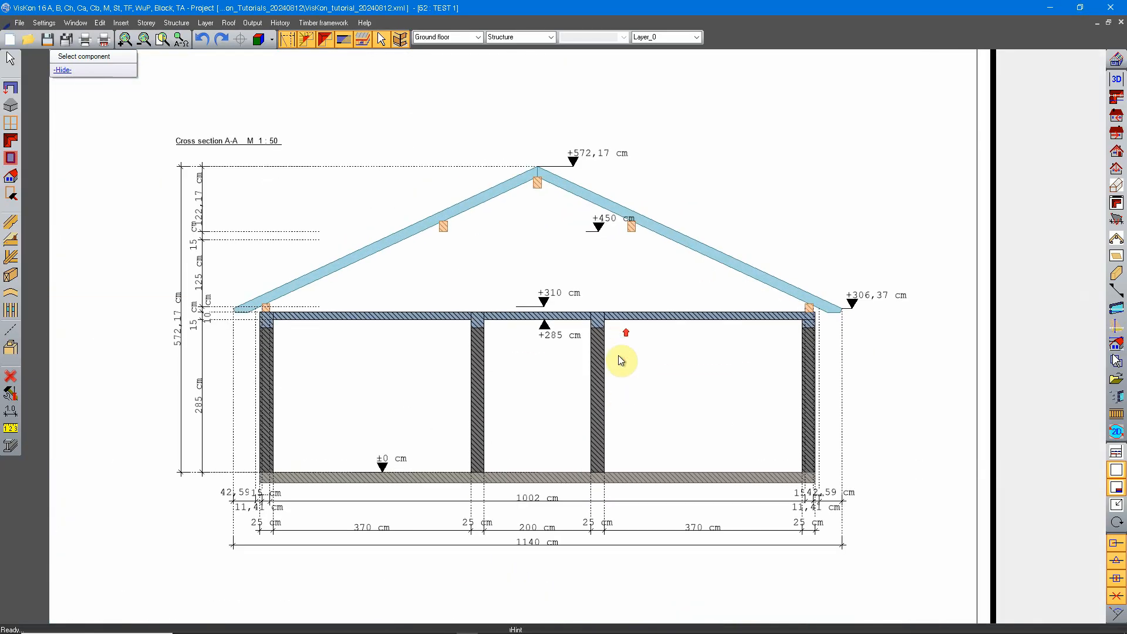
pyautogui.moveTo(608, 392)
pyautogui.mouseDown(button='middle')
pyautogui.moveTo(625, 367)
pyautogui.moveTo(598, 302)
pyautogui.mouseUp(button='middle')
pyautogui.scroll(-2, 624, 367)
pyautogui.scroll(3, 616, 435)
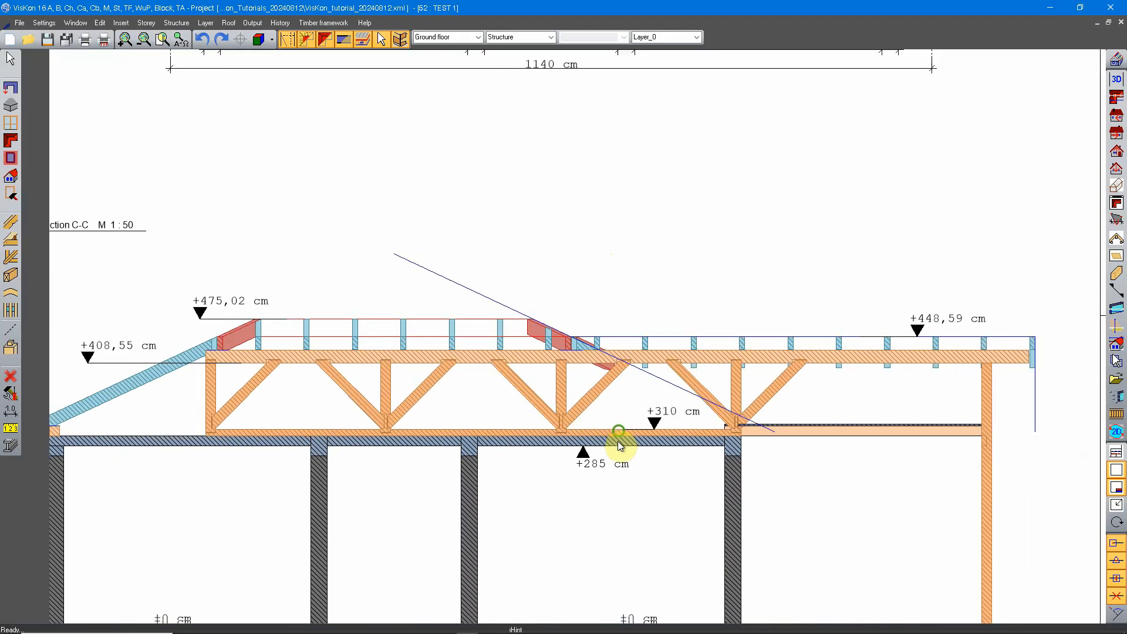
pyautogui.moveTo(617, 441); pyautogui.dragTo(615, 323, button='middle')
pyautogui.scroll(-2, 615, 323)
pyautogui.moveTo(604, 227)
pyautogui.mouseDown(button='middle')
pyautogui.moveTo(594, 473)
pyautogui.moveTo(579, 421)
pyautogui.mouseUp(button='middle')
pyautogui.scroll(2, 594, 474)
pyautogui.scroll(-1, 587, 404)
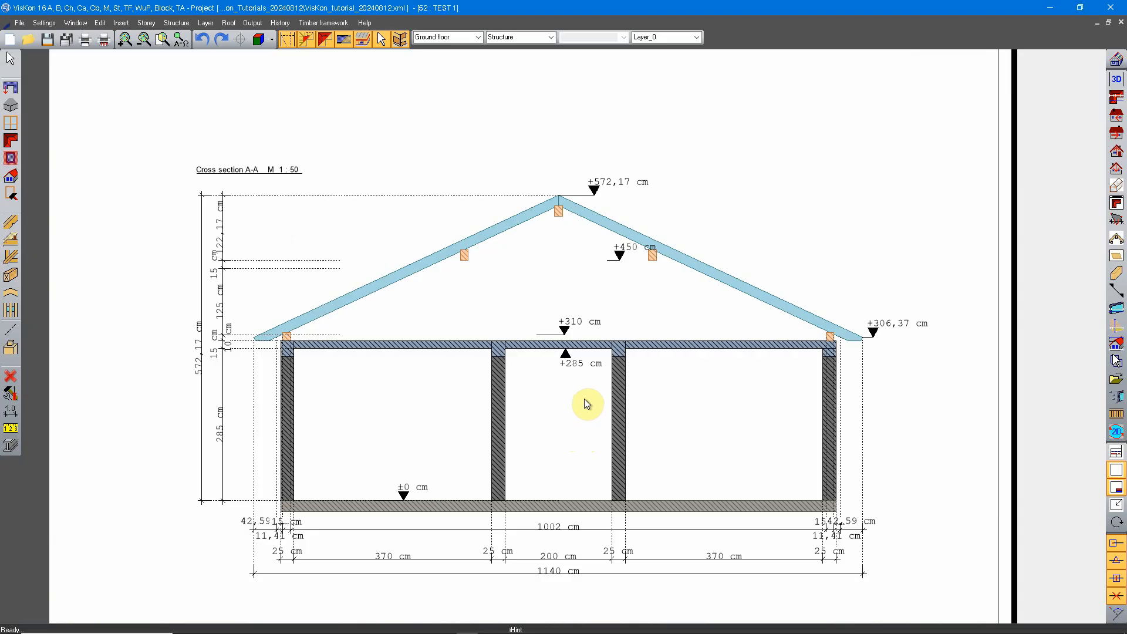
pyautogui.scroll(-3, 596, 274)
pyautogui.moveTo(599, 391); pyautogui.dragTo(581, 208, button='middle')
pyautogui.moveTo(593, 453); pyautogui.dragTo(593, 363, button='middle')
pyautogui.scroll(3, 537, 328)
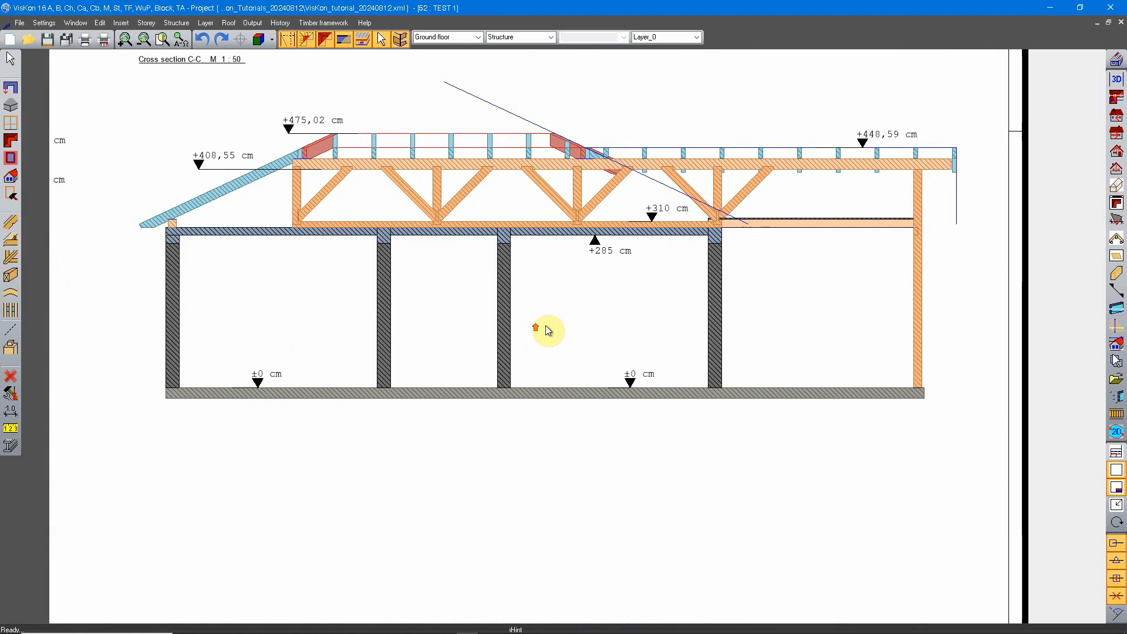
pyautogui.moveTo(595, 244); pyautogui.dragTo(559, 377, button='middle')
pyautogui.scroll(-3, 560, 378)
pyautogui.scroll(2, 561, 501)
pyautogui.moveTo(557, 235)
pyautogui.mouseDown(button='middle')
pyautogui.moveTo(561, 501)
pyautogui.moveTo(573, 418)
pyautogui.mouseUp(button='middle')
pyautogui.moveTo(629, 236); pyautogui.dragTo(618, 287, button='middle')
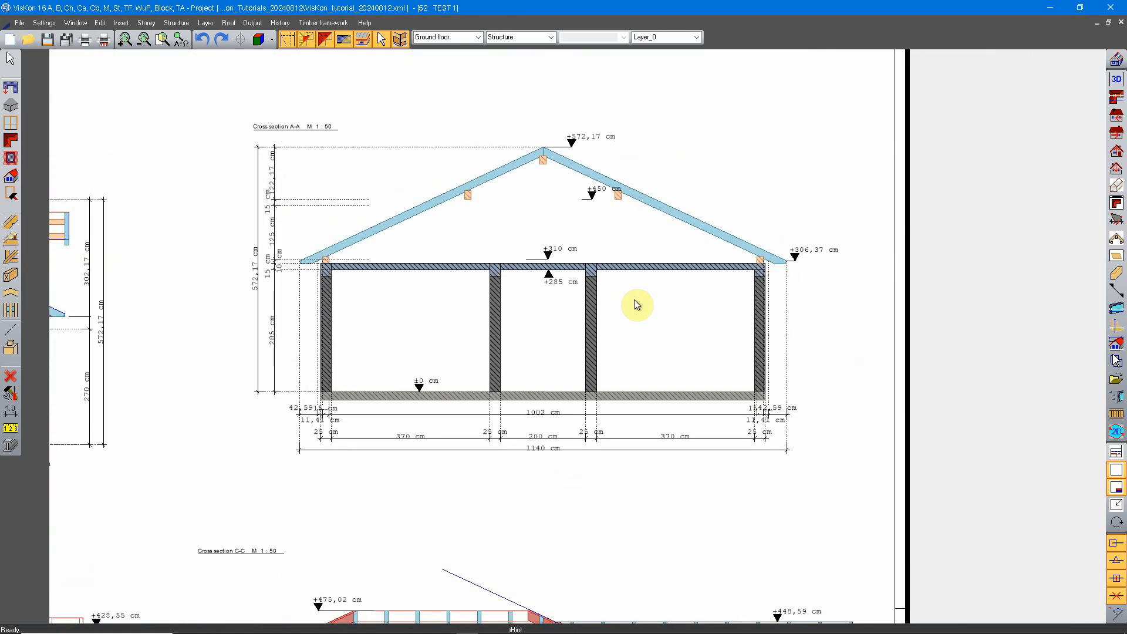
pyautogui.scroll(-3, 635, 299)
pyautogui.scroll(3, 648, 461)
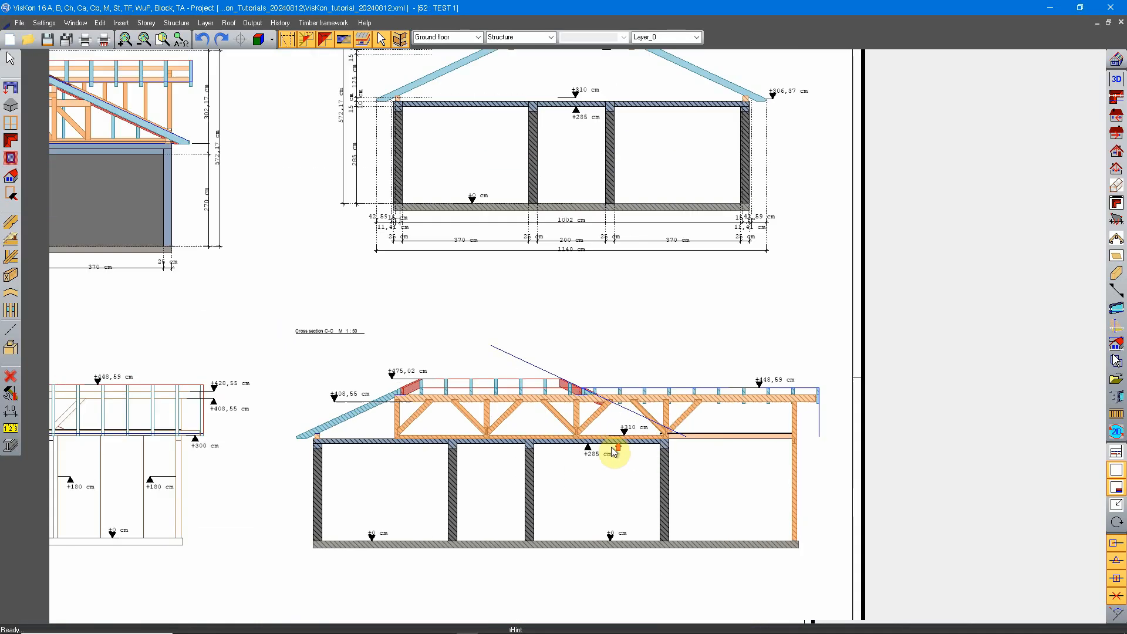
pyautogui.scroll(-1, 604, 452)
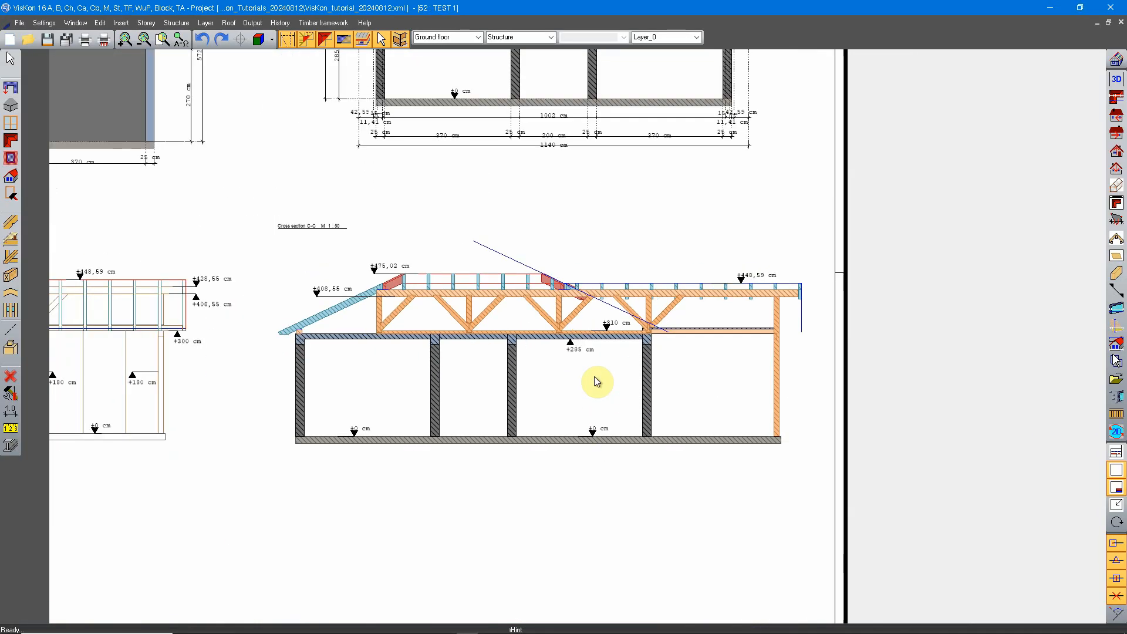
pyautogui.scroll(-1, 594, 384)
pyautogui.moveTo(560, 495); pyautogui.dragTo(553, 356, button='middle')
pyautogui.scroll(2, 533, 303)
pyautogui.moveTo(527, 296)
pyautogui.mouseDown(button='middle')
pyautogui.moveTo(528, 442)
pyautogui.moveTo(495, 446)
pyautogui.mouseUp(button='middle')
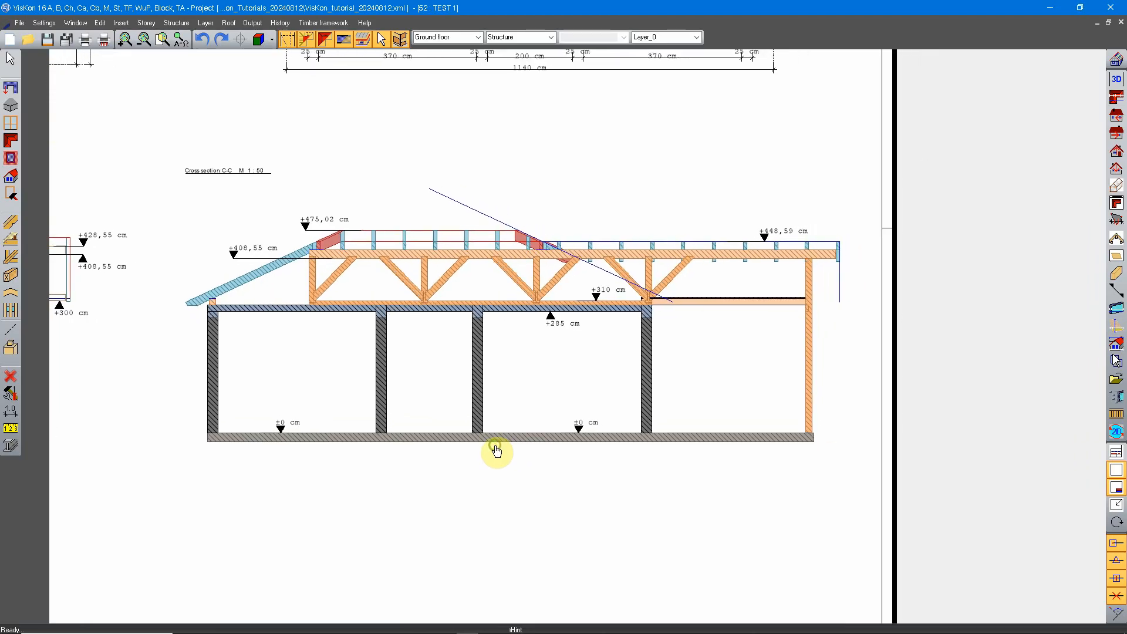
pyautogui.moveTo(595, 318); pyautogui.dragTo(585, 341, button='middle')
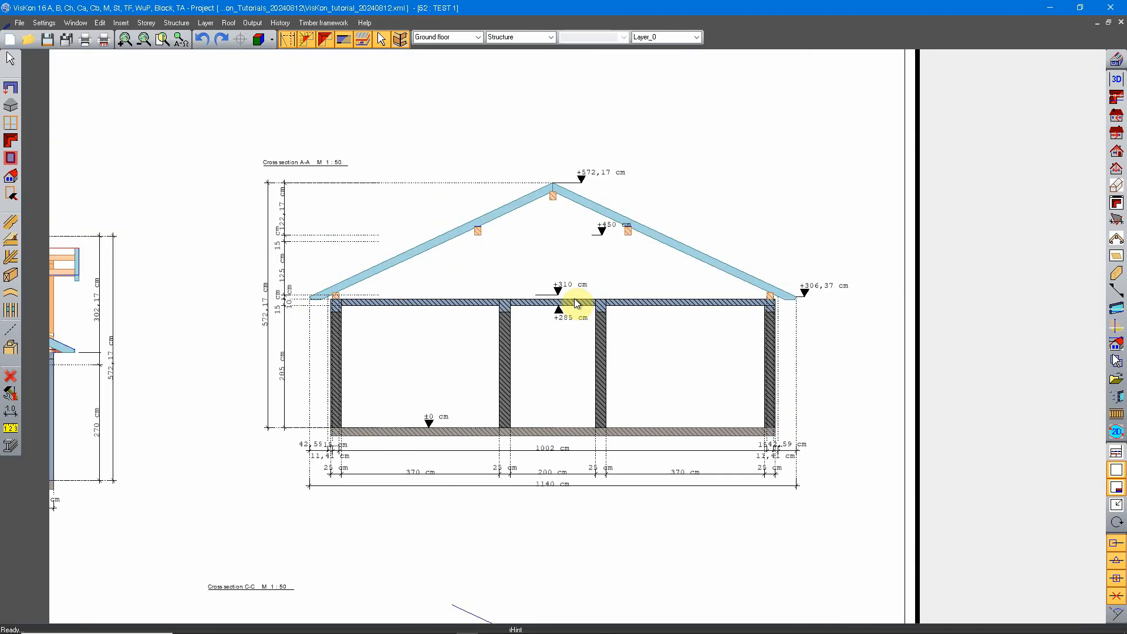
pyautogui.scroll(-2, 587, 323)
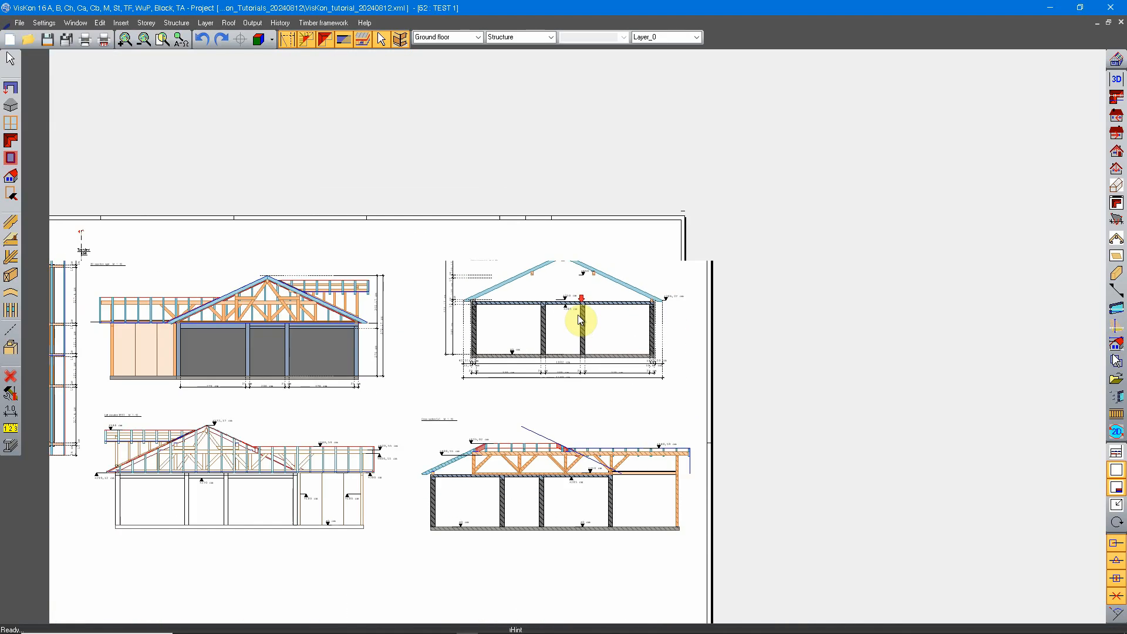
# Try to start the Cutout detail command while no drawing on the sheet is active.
pyautogui.scroll(1, 590, 329)
pyautogui.rightClick(660, 159)
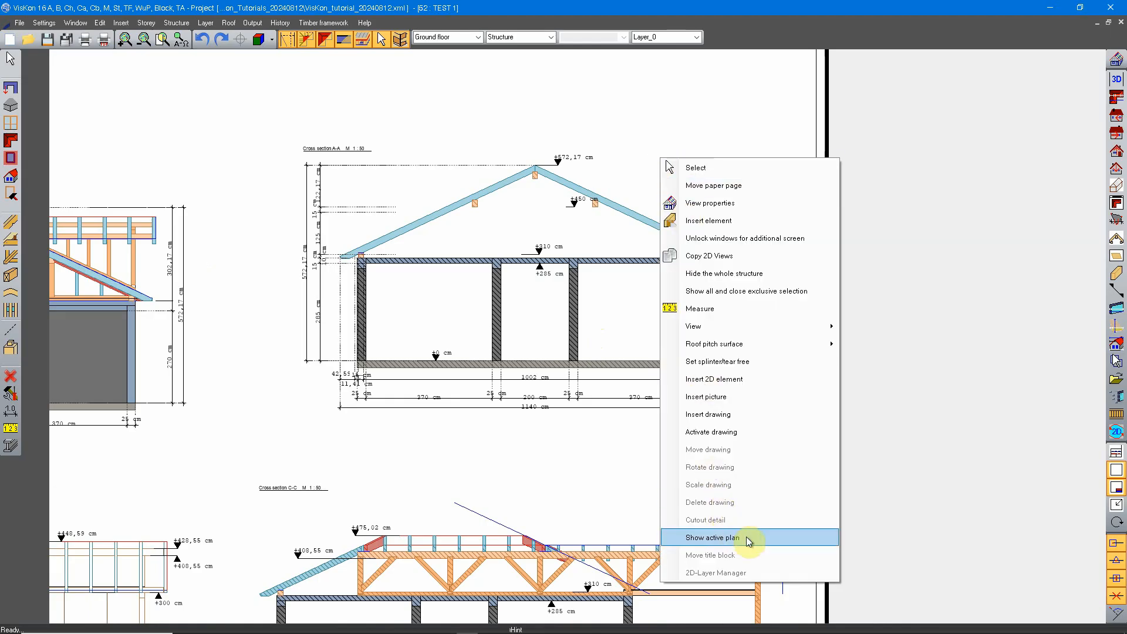
pyautogui.click(705, 524)
# Activate the cross section A-A drawing on the plan sheet.
pyautogui.scroll(-2, 590, 347)
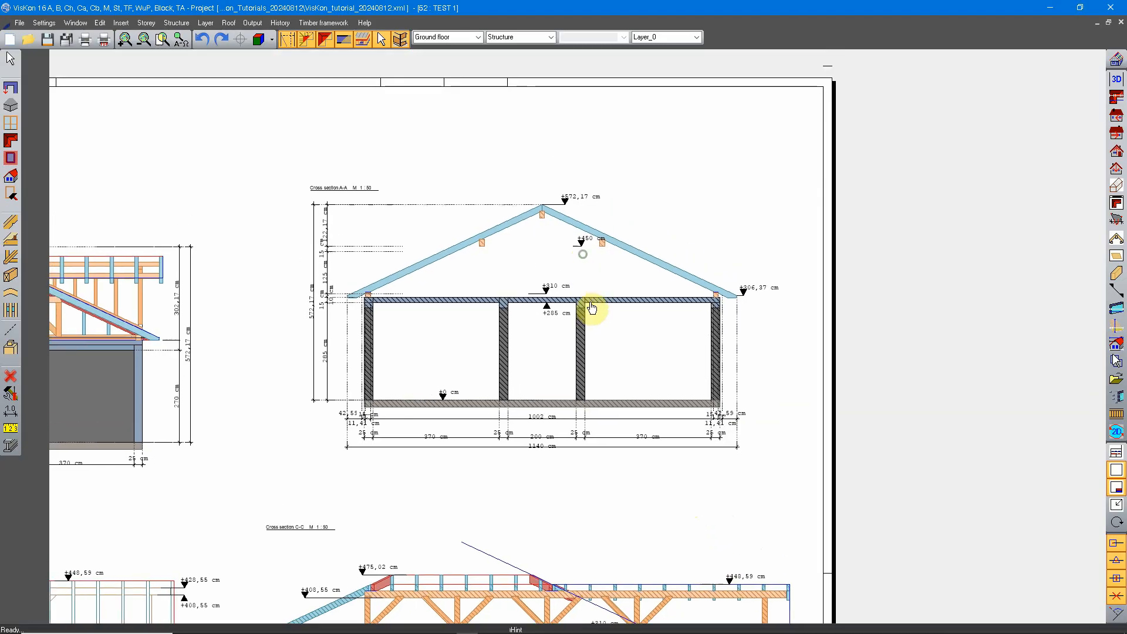
pyautogui.scroll(-2, 589, 301)
pyautogui.moveTo(566, 346); pyautogui.dragTo(585, 315, button='middle')
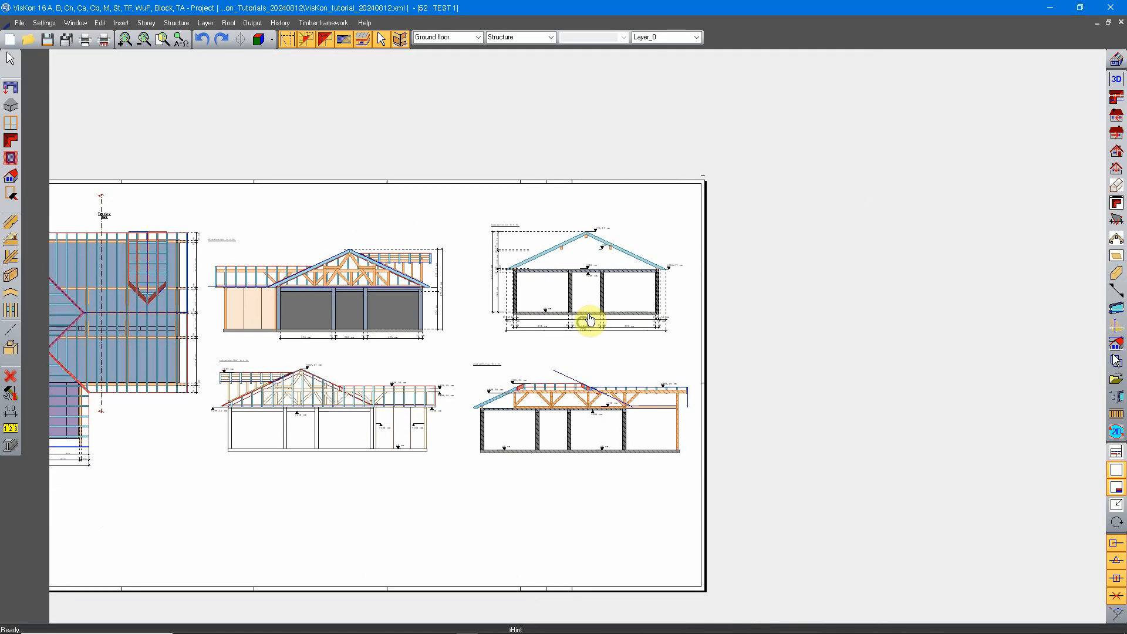
pyautogui.scroll(2, 581, 319)
pyautogui.click(613, 243)
# Examine the active cross section A-A in relation to the inactive drawings on the sheet.
pyautogui.scroll(-3, 622, 372)
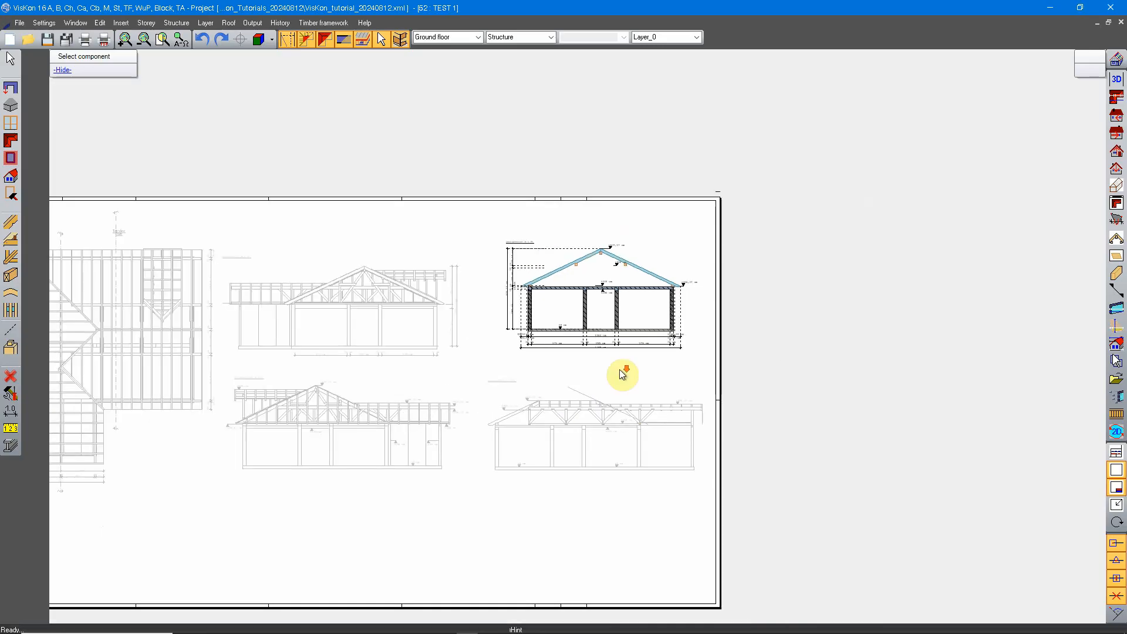
pyautogui.moveTo(713, 288); pyautogui.dragTo(587, 318, button='middle')
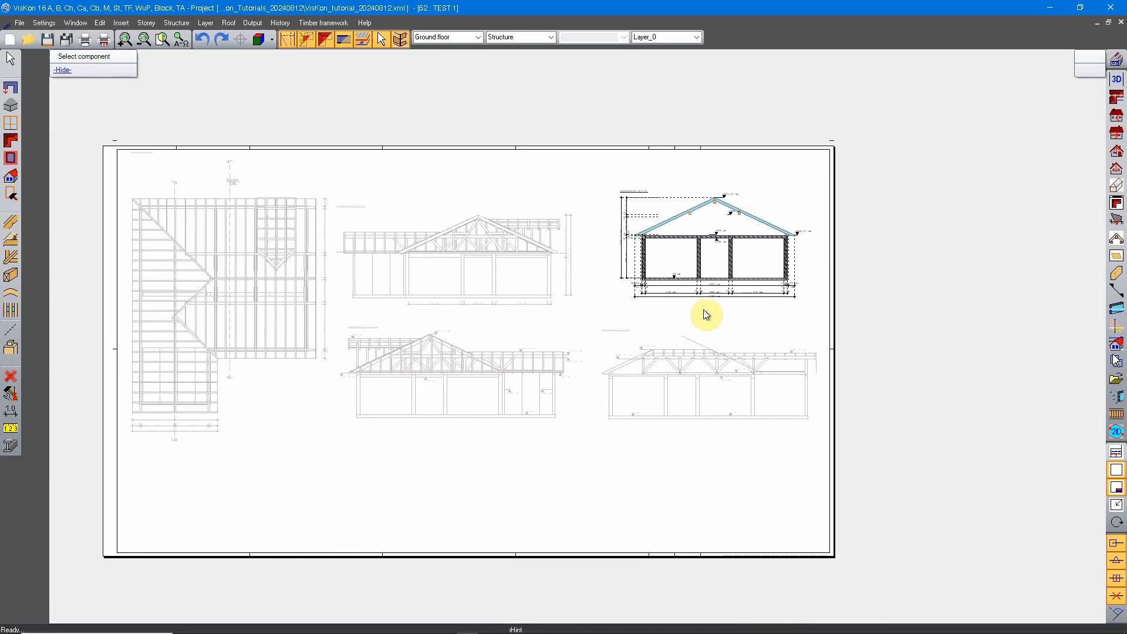
pyautogui.moveTo(757, 296); pyautogui.dragTo(687, 329, button='middle')
pyautogui.scroll(4, 747, 244)
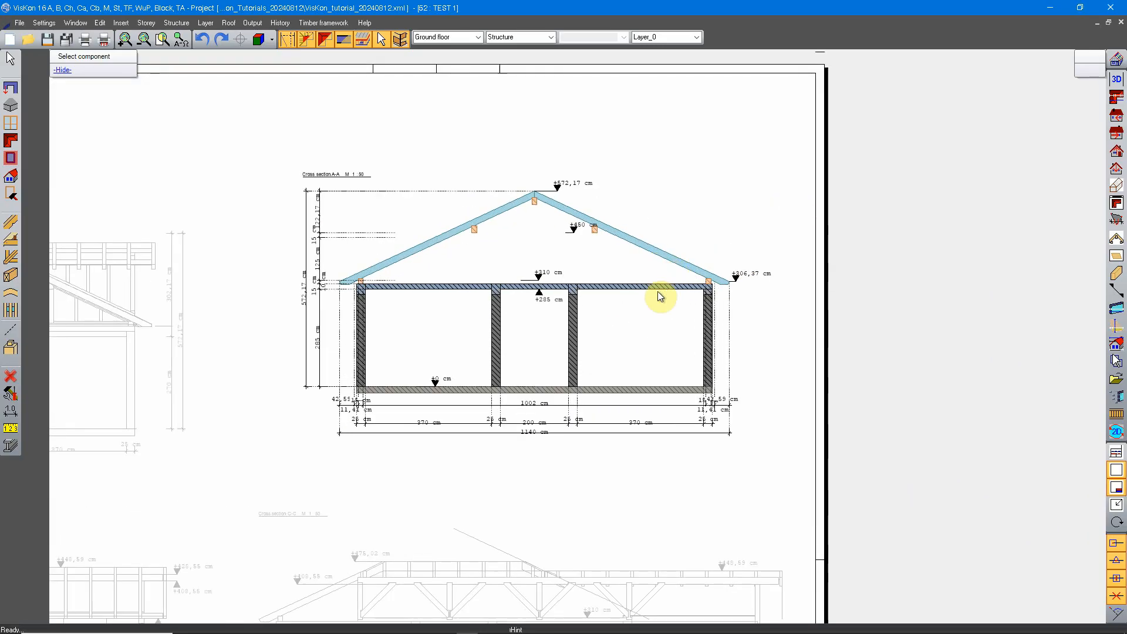
pyautogui.scroll(-3, 587, 305)
pyautogui.moveTo(536, 383)
pyautogui.mouseDown(button='middle')
pyautogui.moveTo(632, 327)
pyautogui.moveTo(777, 301)
pyautogui.mouseUp(button='middle')
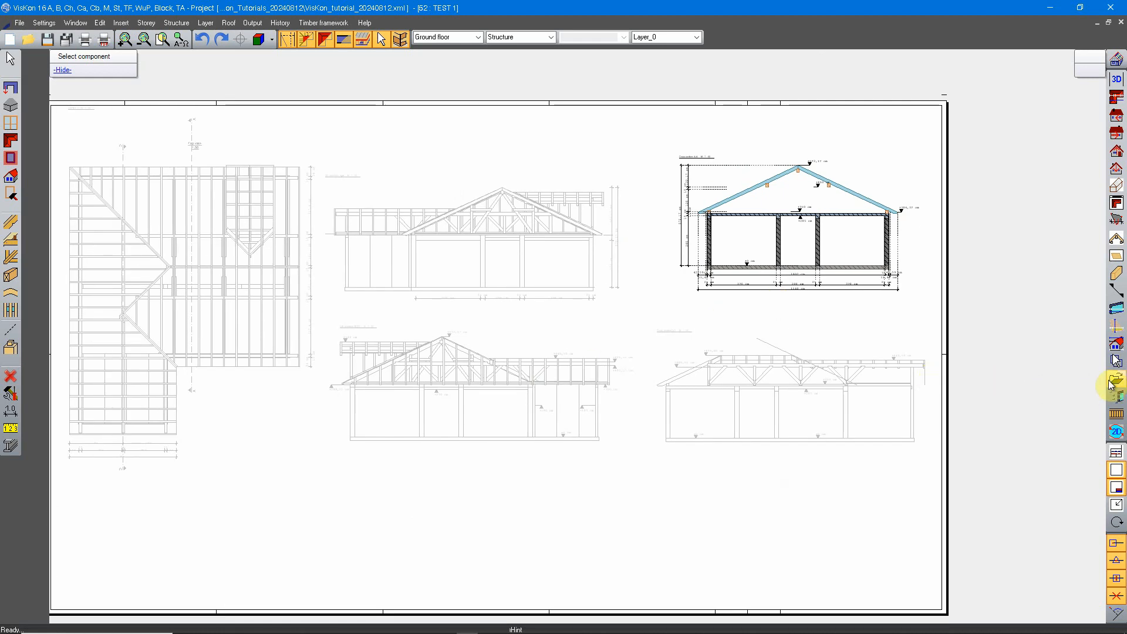
pyautogui.moveTo(498, 418)
pyautogui.mouseDown(button='middle')
pyautogui.moveTo(571, 423)
pyautogui.moveTo(670, 385)
pyautogui.moveTo(583, 394)
pyautogui.mouseUp(button='middle')
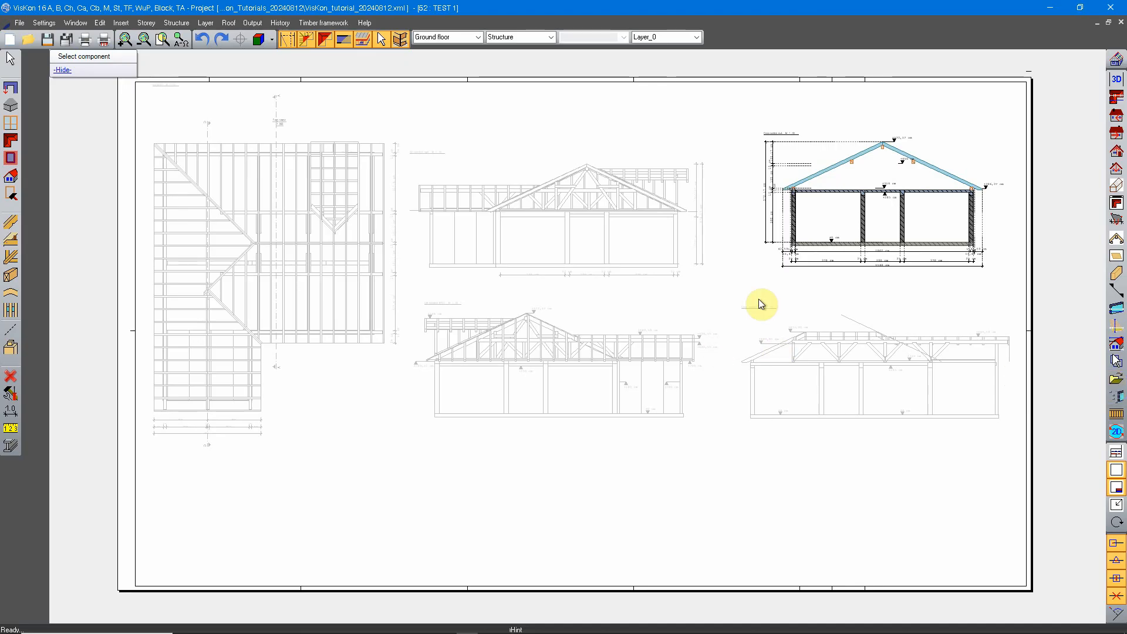
pyautogui.moveTo(892, 269); pyautogui.dragTo(739, 364, button='middle')
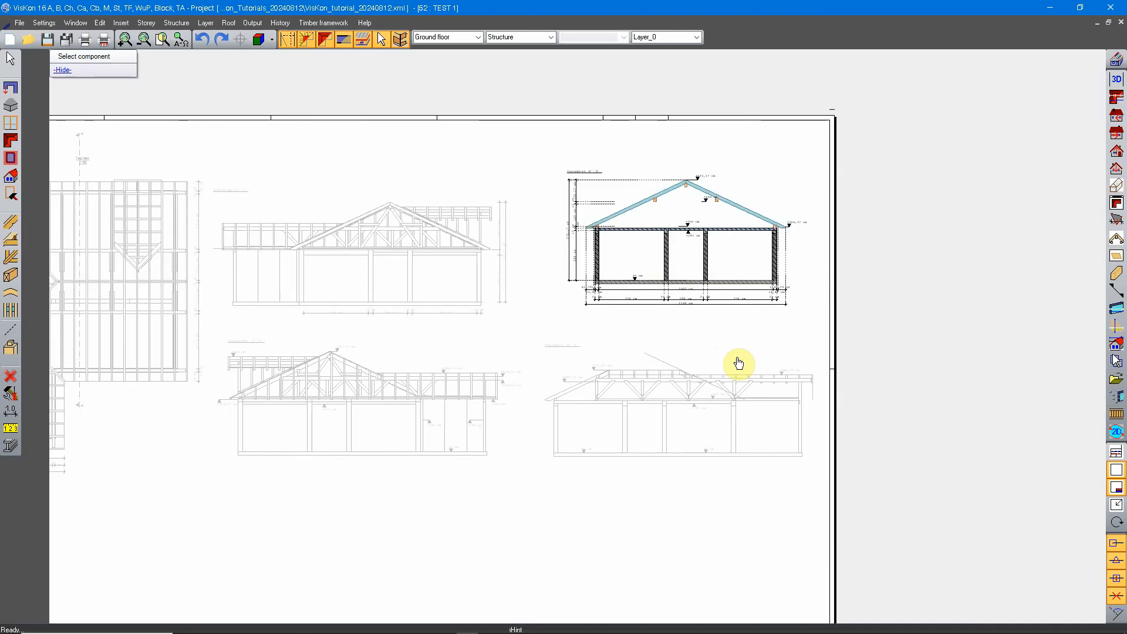
pyautogui.scroll(6, 739, 364)
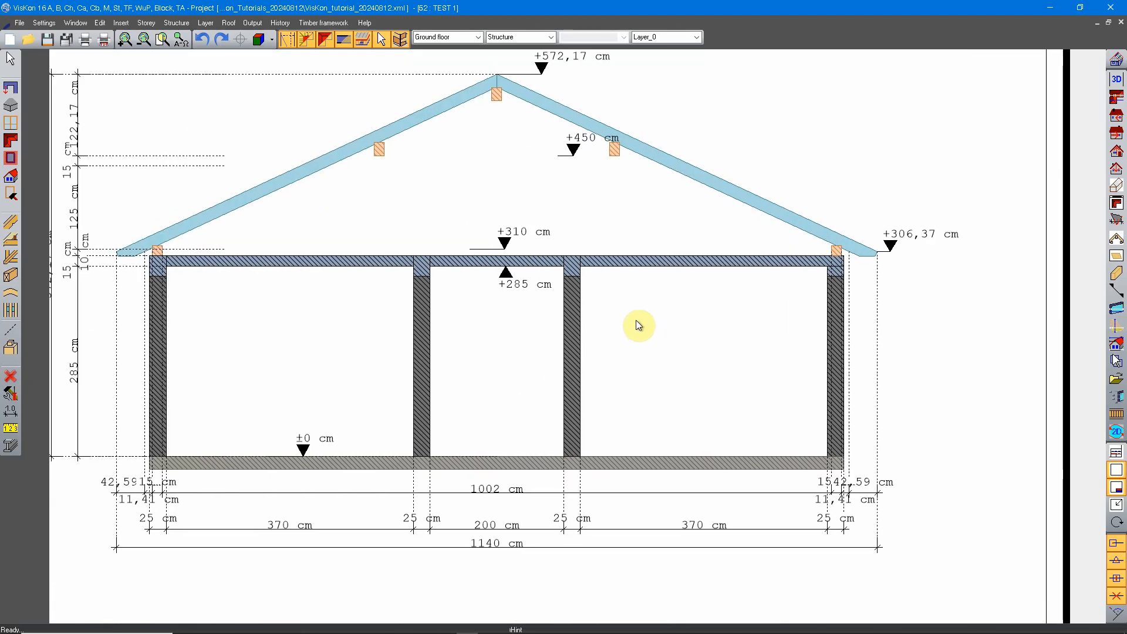
# Make cross section C-C the active drawing instead of cross section A-A.
pyautogui.scroll(-3, 636, 319)
pyautogui.moveTo(579, 370)
pyautogui.mouseDown(button='middle')
pyautogui.moveTo(586, 213)
pyautogui.moveTo(621, 264)
pyautogui.moveTo(586, 417)
pyautogui.mouseUp(button='middle')
pyautogui.click(528, 392)
pyautogui.scroll(3, 529, 266)
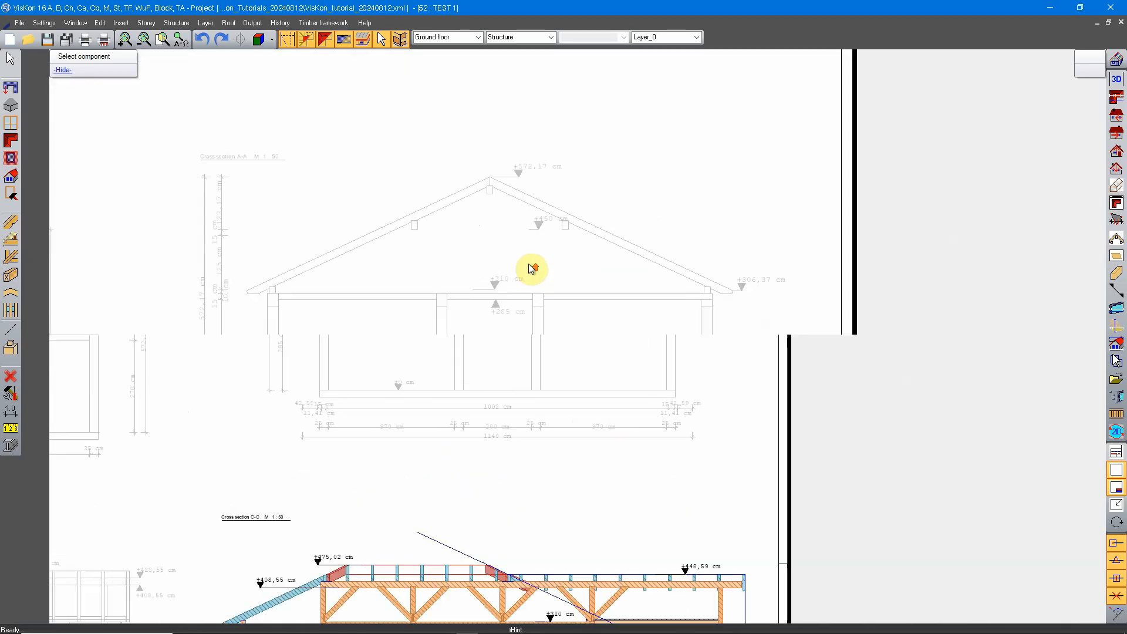
# Activate the 2D view from right and choose Cutout detail for it.
pyautogui.moveTo(502, 259); pyautogui.dragTo(531, 294, button='middle')
pyautogui.moveTo(486, 370)
pyautogui.mouseDown(button='middle')
pyautogui.moveTo(531, 370)
pyautogui.moveTo(563, 285)
pyautogui.mouseUp(button='middle')
pyautogui.scroll(-3, 589, 271)
pyautogui.scroll(-1, 591, 274)
pyautogui.moveTo(265, 373); pyautogui.dragTo(463, 327, button='middle')
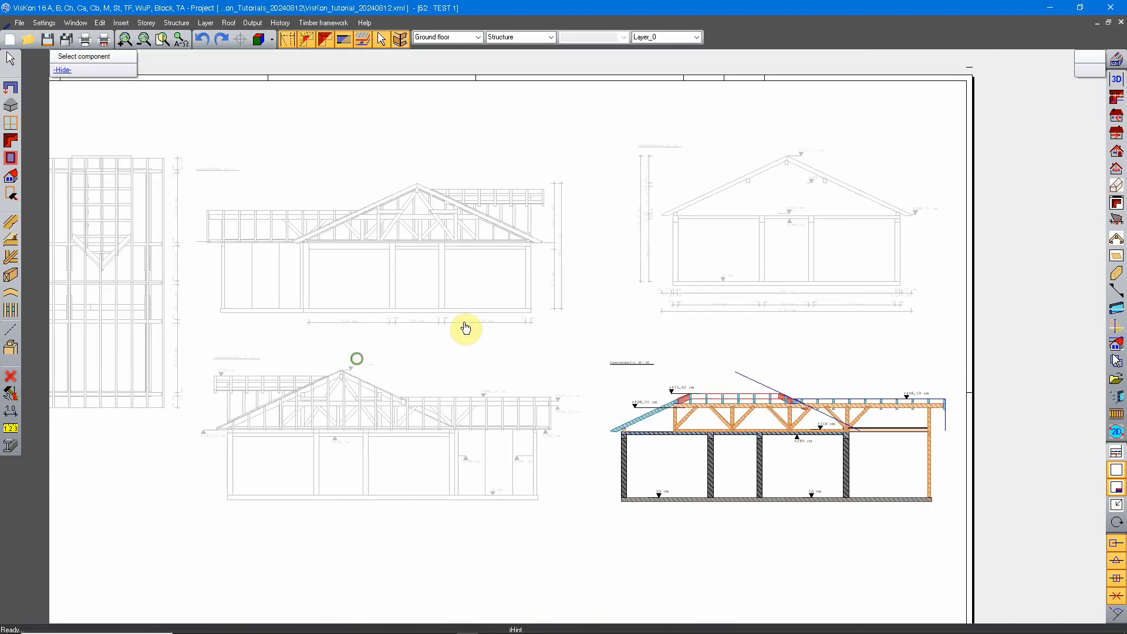
pyautogui.moveTo(215, 216); pyautogui.dragTo(415, 262, button='middle')
pyautogui.moveTo(274, 324); pyautogui.dragTo(520, 258, button='middle')
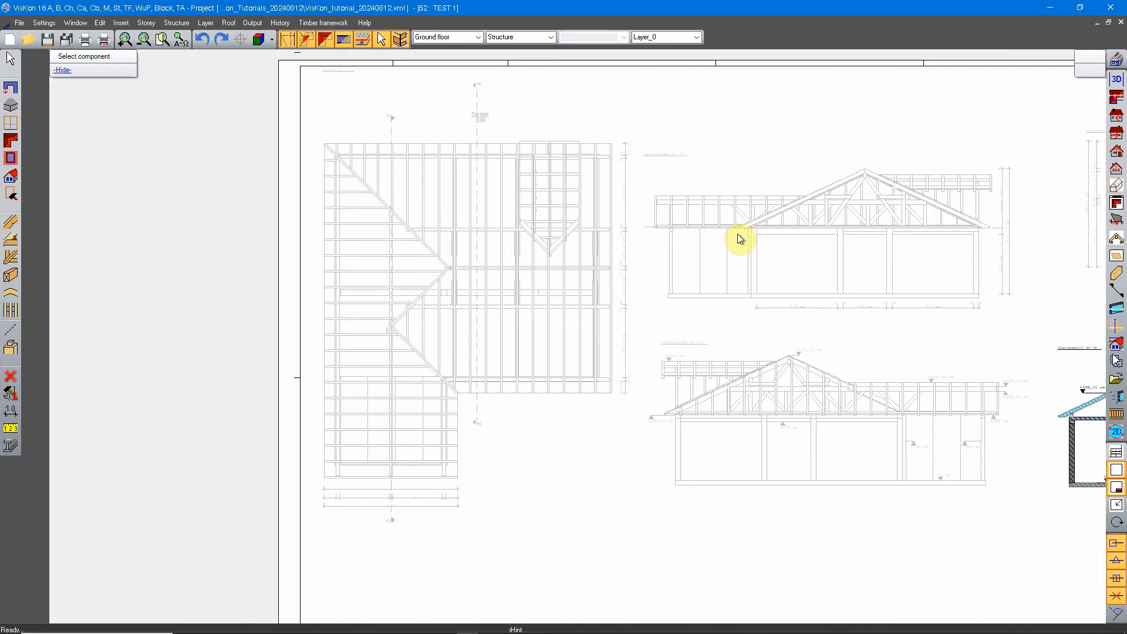
pyautogui.moveTo(920, 204); pyautogui.dragTo(662, 254, button='middle')
pyautogui.moveTo(730, 271); pyautogui.dragTo(638, 267, button='middle')
pyautogui.scroll(2, 576, 232)
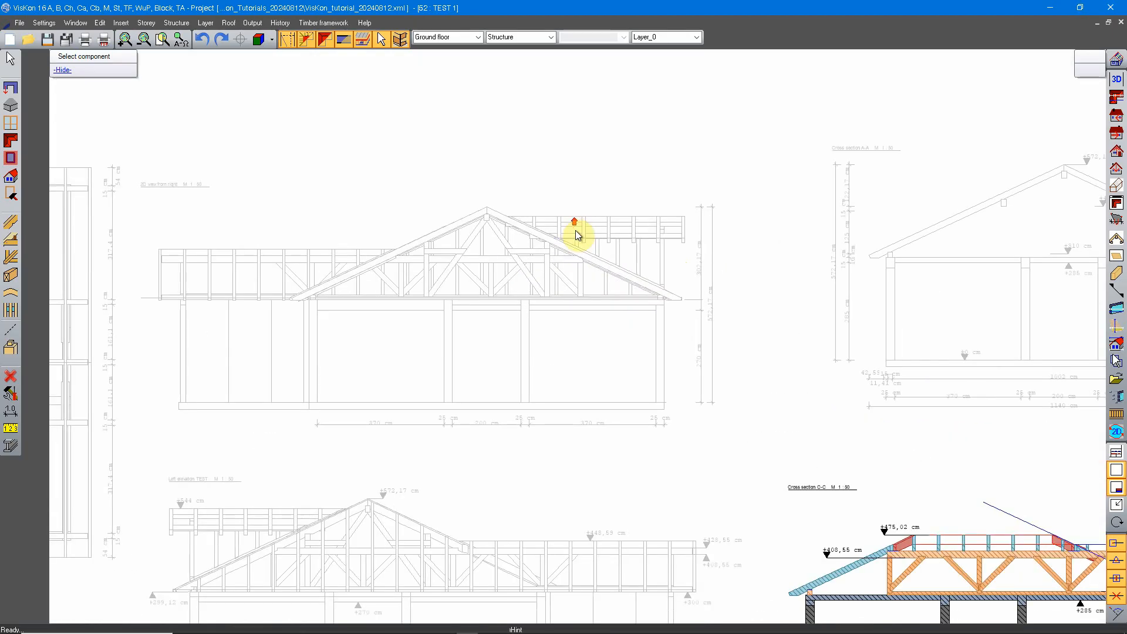
pyautogui.rightClick(488, 269)
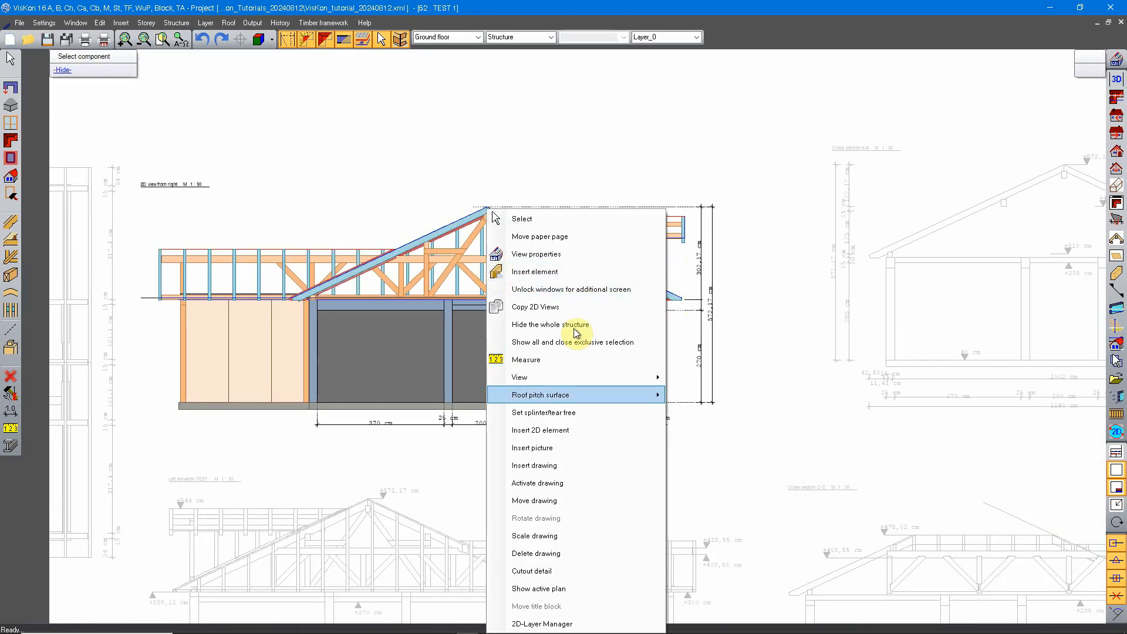
pyautogui.click(568, 572)
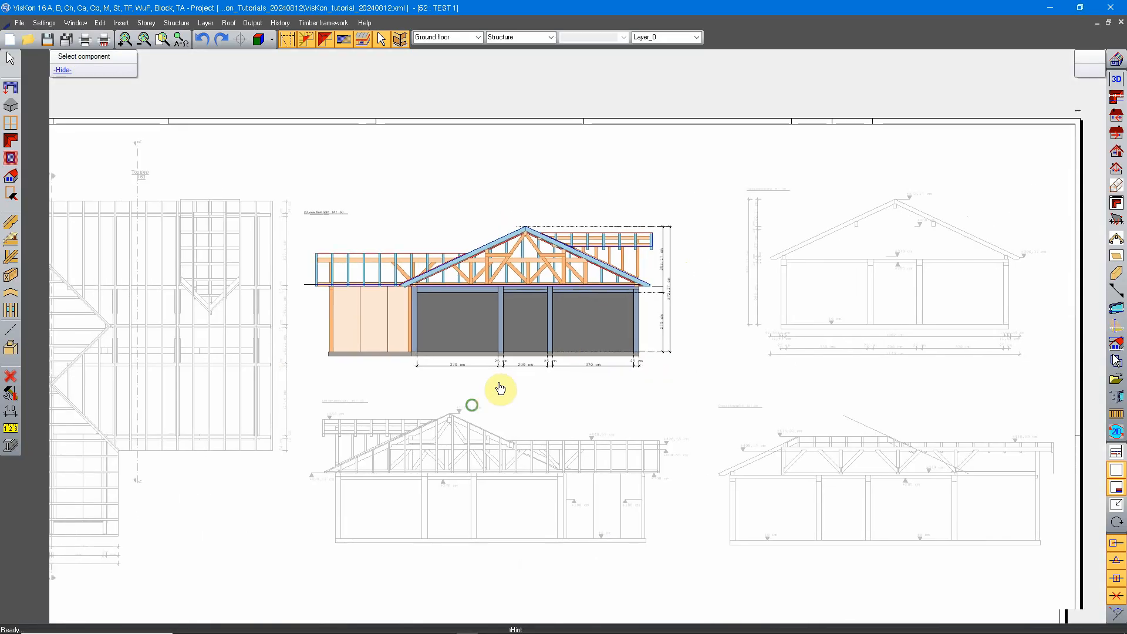
# Activate the left elevation drawing below the 2D view from right.
pyautogui.moveTo(500, 388); pyautogui.dragTo(598, 299, button='middle')
pyautogui.click(559, 339)
pyautogui.moveTo(343, 340); pyautogui.dragTo(582, 360, button='middle')
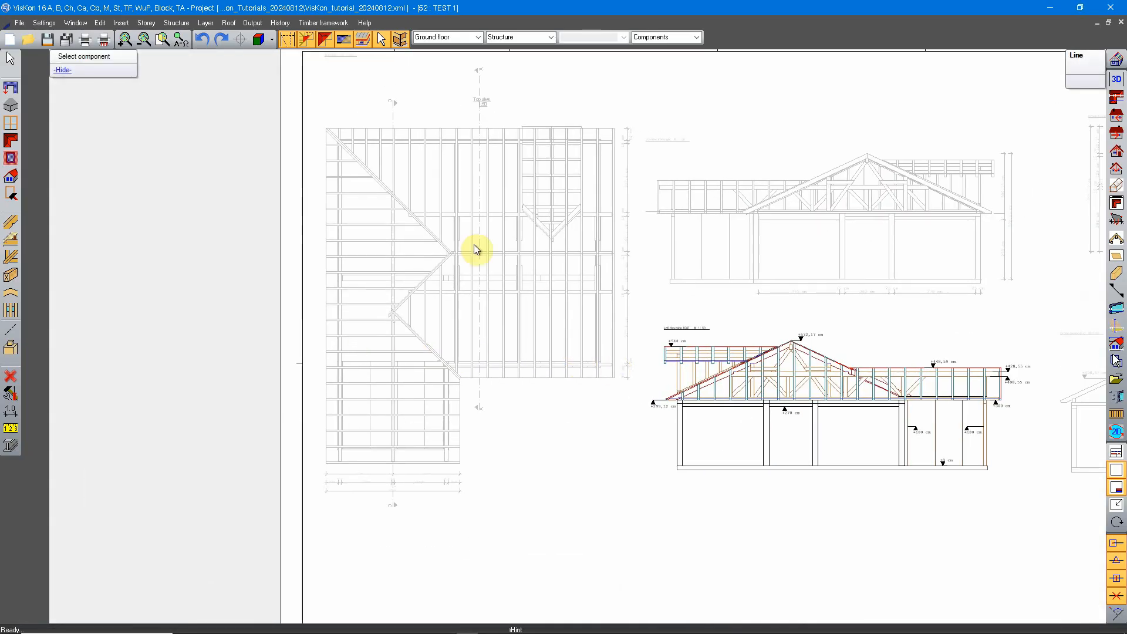
# Activate the roof plan drawing and choose Cutout detail for it.
pyautogui.click(556, 176)
pyautogui.moveTo(555, 198); pyautogui.dragTo(530, 247, button='middle')
pyautogui.rightClick(464, 271)
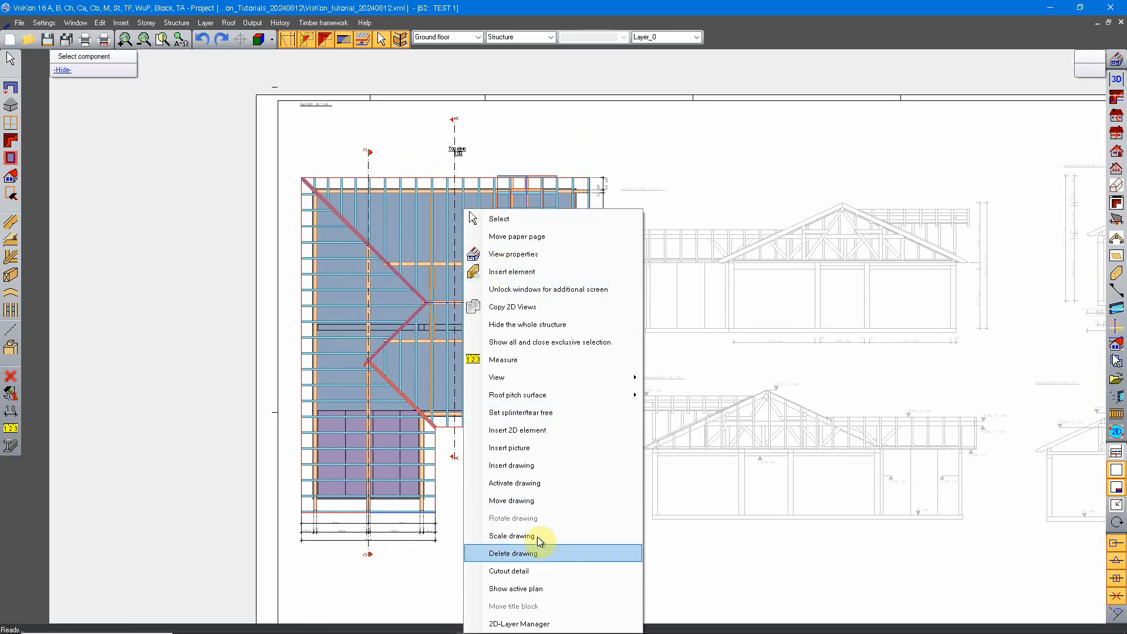
pyautogui.click(535, 573)
# Activate the cross section C-C drawing and bring its truss area into close view.
pyautogui.moveTo(759, 277); pyautogui.dragTo(344, 347, button='middle')
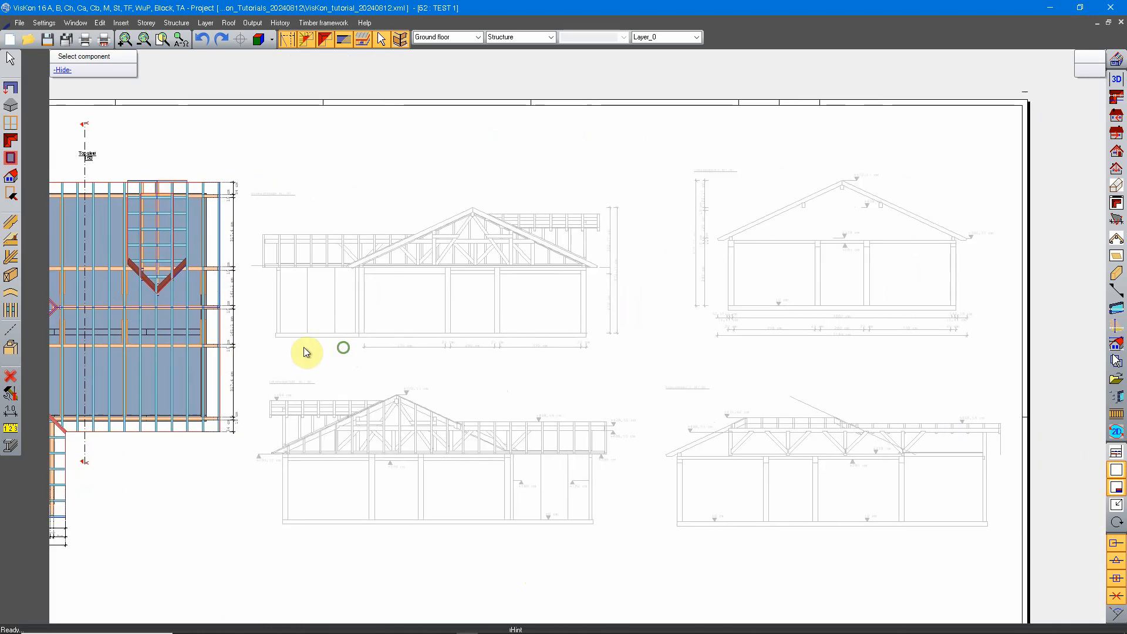
pyautogui.moveTo(738, 336); pyautogui.dragTo(420, 348, button='middle')
pyautogui.scroll(5, 546, 405)
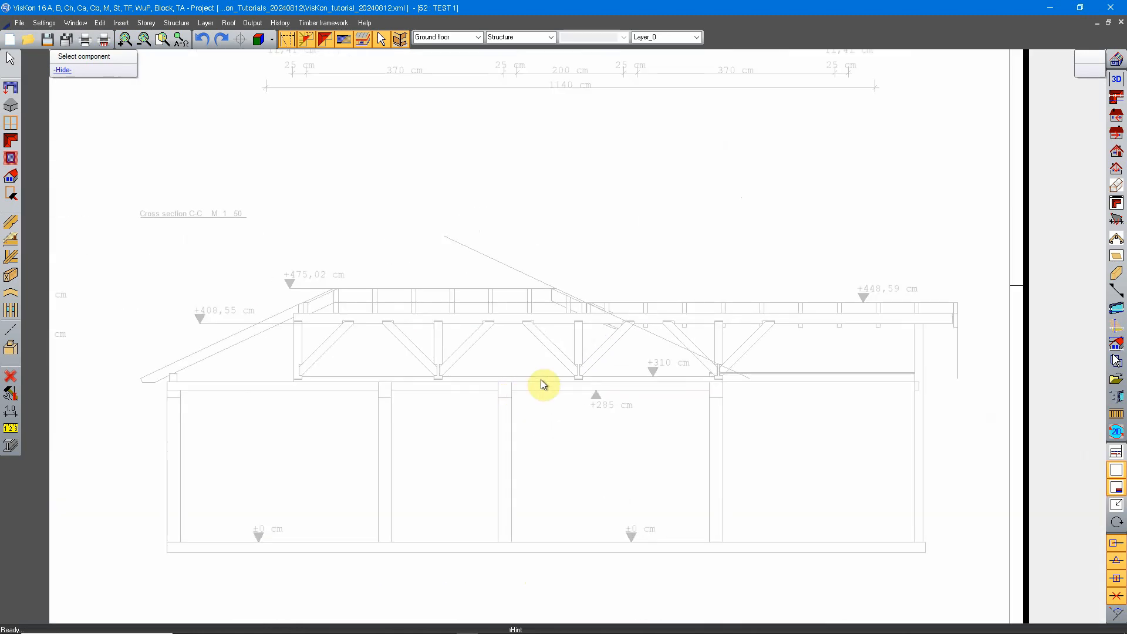
pyautogui.click(572, 317)
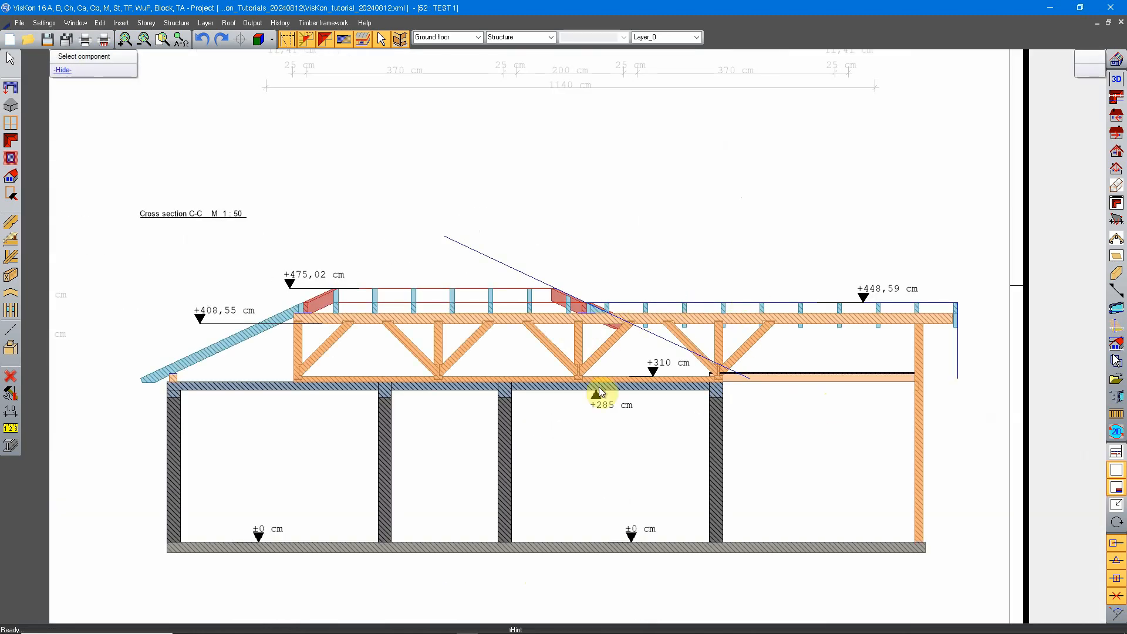
pyautogui.moveTo(711, 105); pyautogui.dragTo(686, 368, button='middle')
pyautogui.scroll(-1, 652, 446)
pyautogui.moveTo(614, 244); pyautogui.dragTo(593, 296, button='middle')
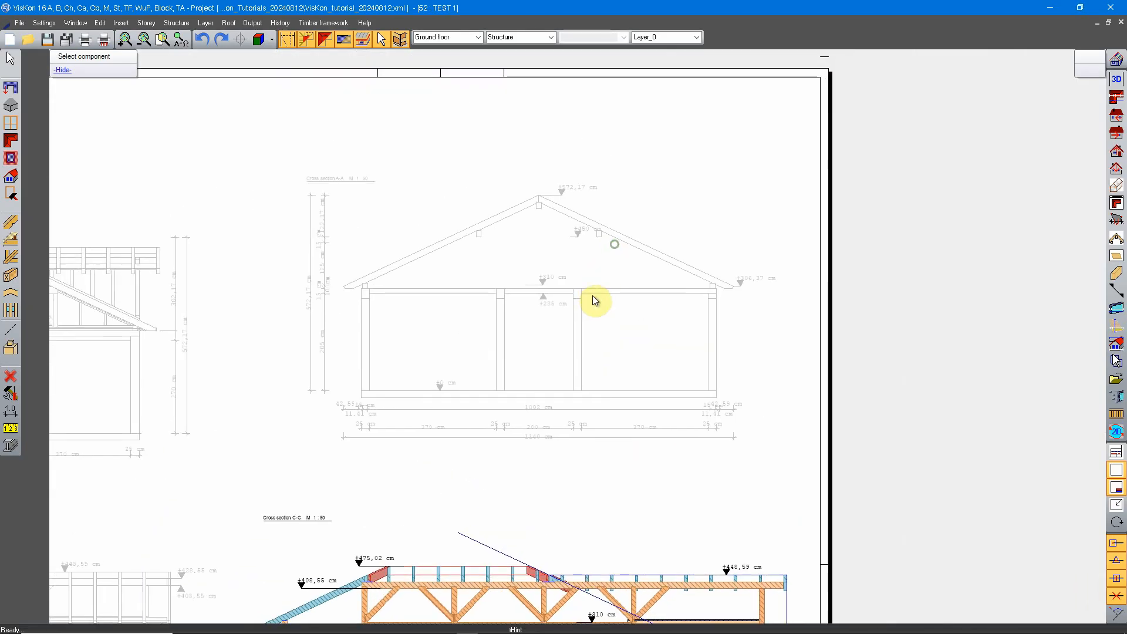
pyautogui.scroll(1, 566, 259)
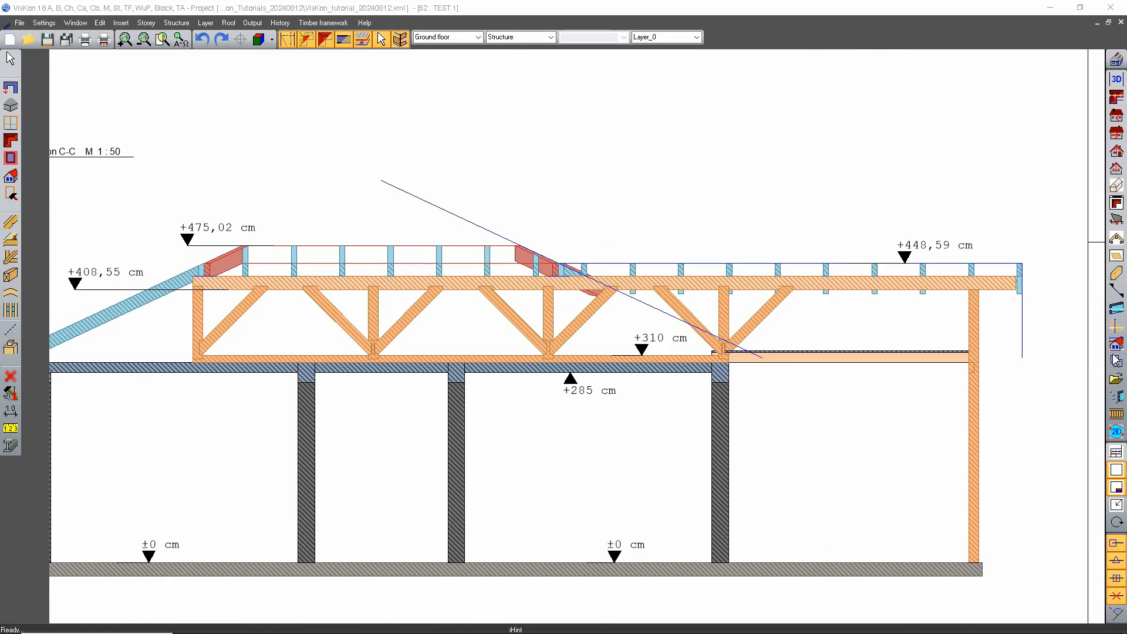
# Start Cutout detail on cross section C-C and frame the truss bay around the second vertical post, from top chord to ceiling slab.
pyautogui.scroll(-2, 581, 374)
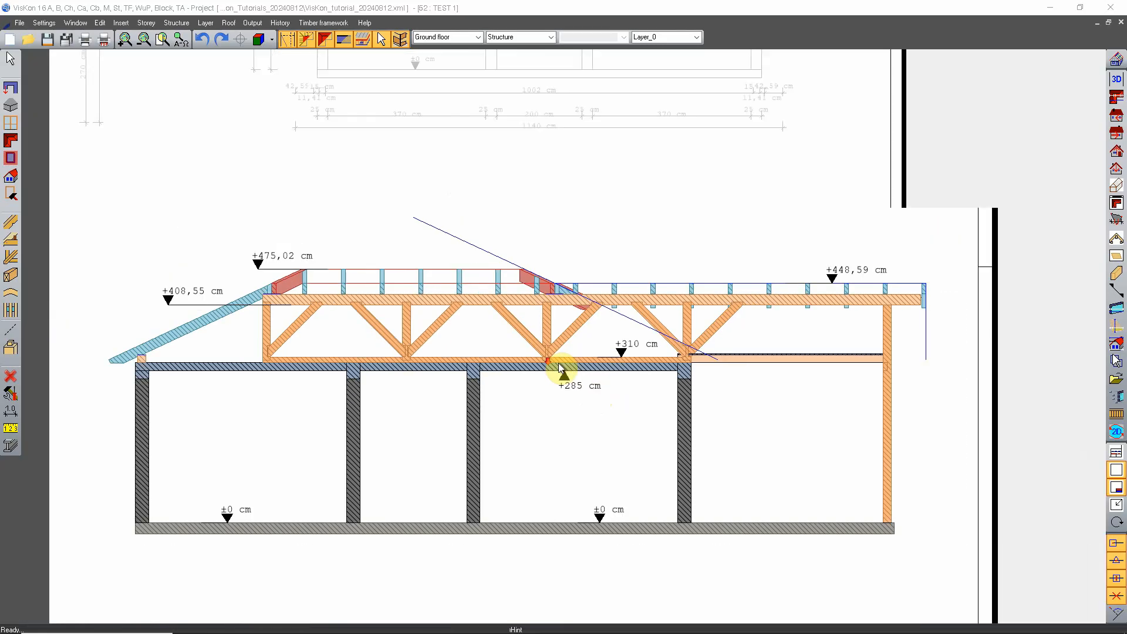
pyautogui.scroll(2, 512, 458)
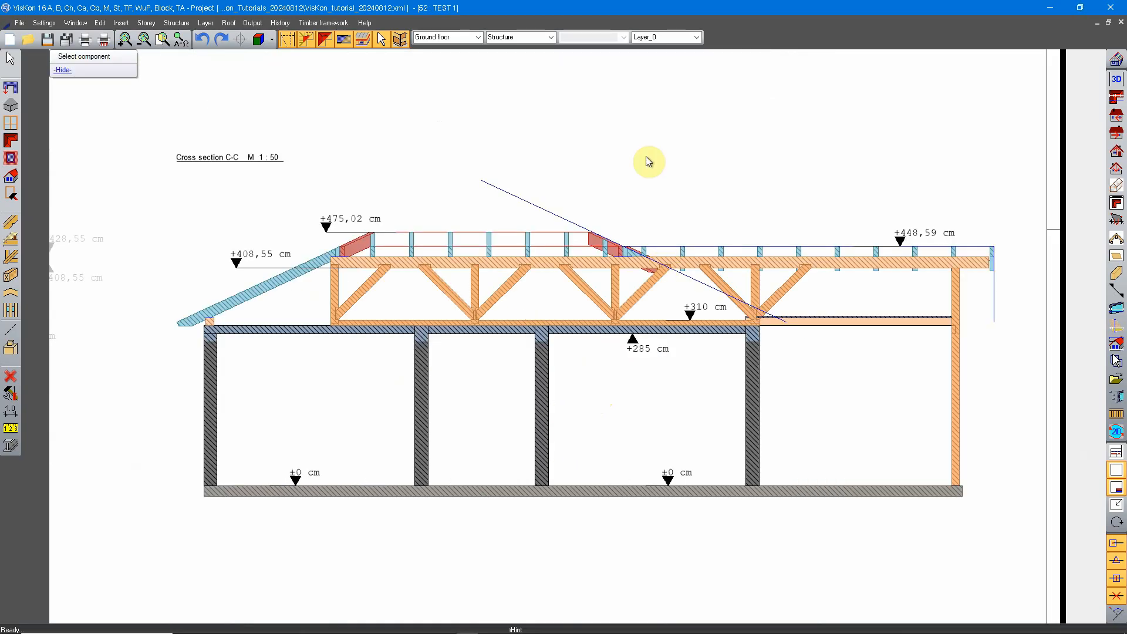
pyautogui.rightClick(569, 181)
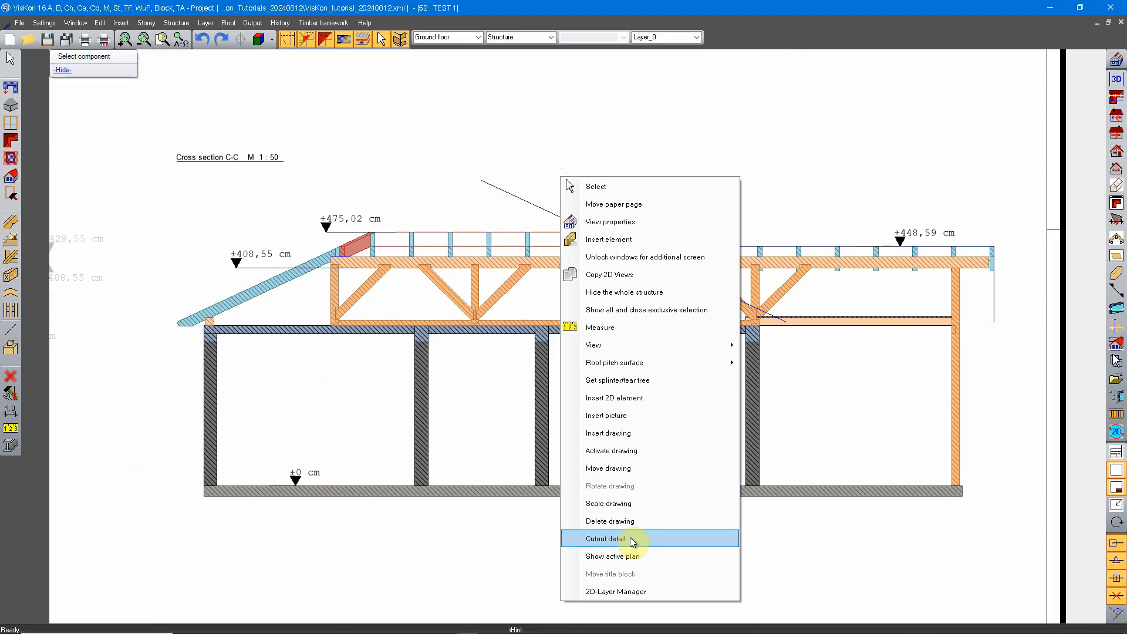
pyautogui.click(583, 543)
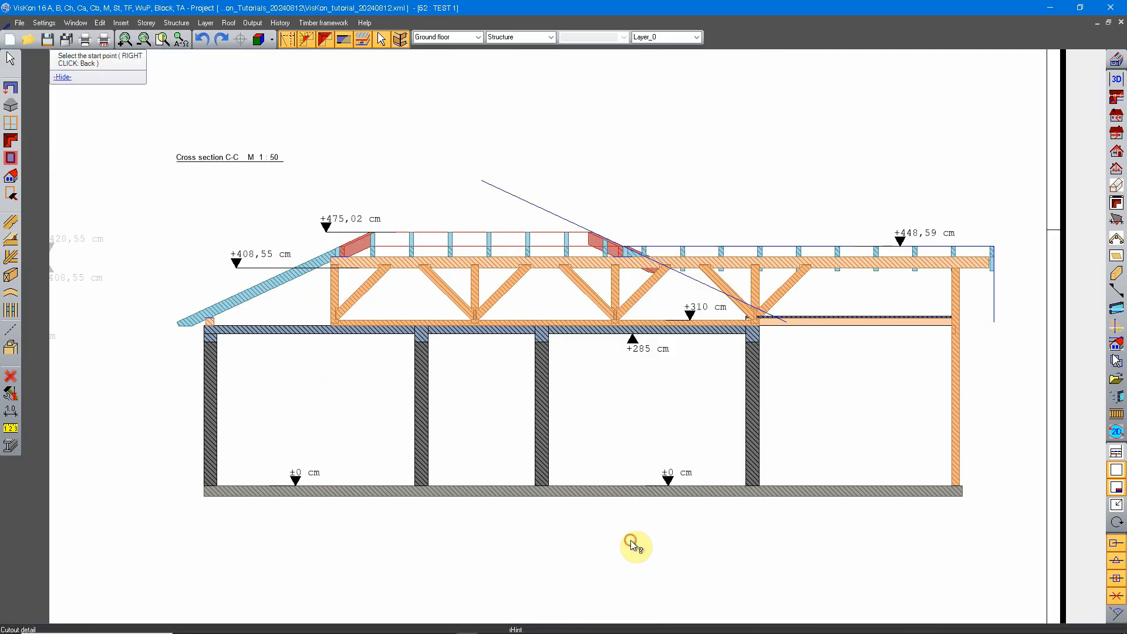
pyautogui.scroll(3, 517, 347)
pyautogui.scroll(3, 656, 447)
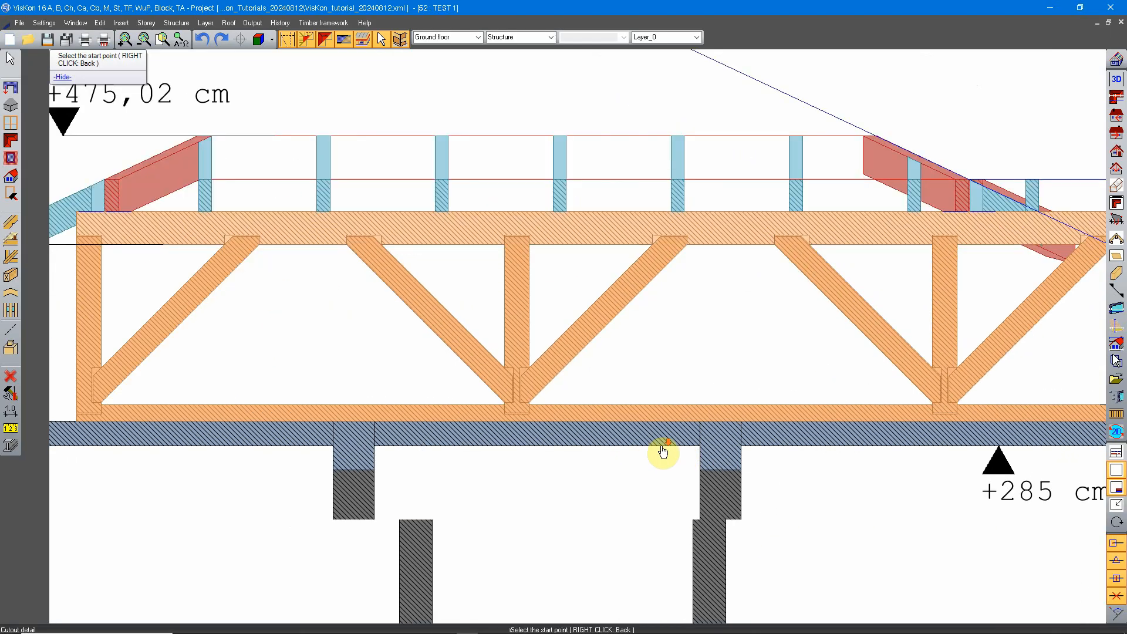
pyautogui.scroll(-2, 344, 270)
pyautogui.moveTo(342, 269); pyautogui.dragTo(414, 286, button='middle')
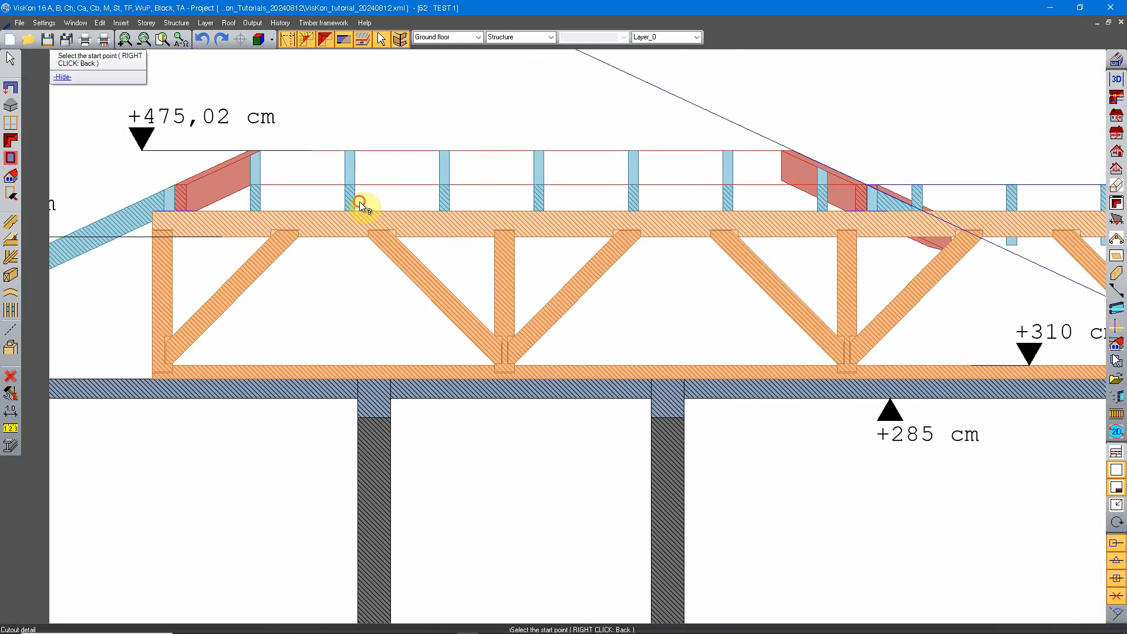
pyautogui.click(359, 202)
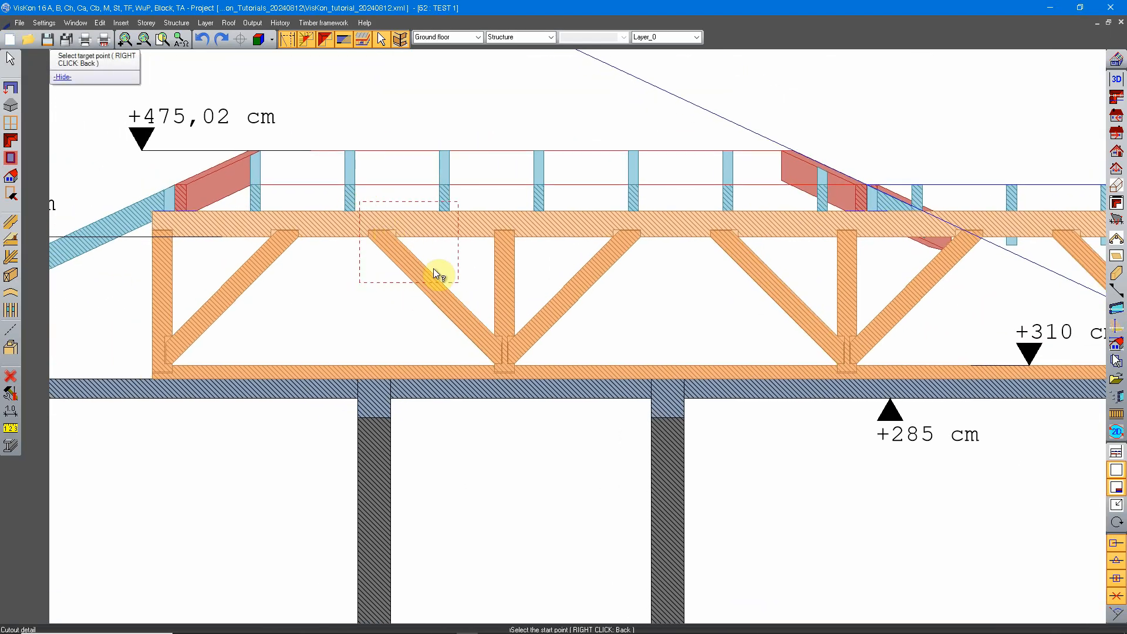
pyautogui.click(669, 410)
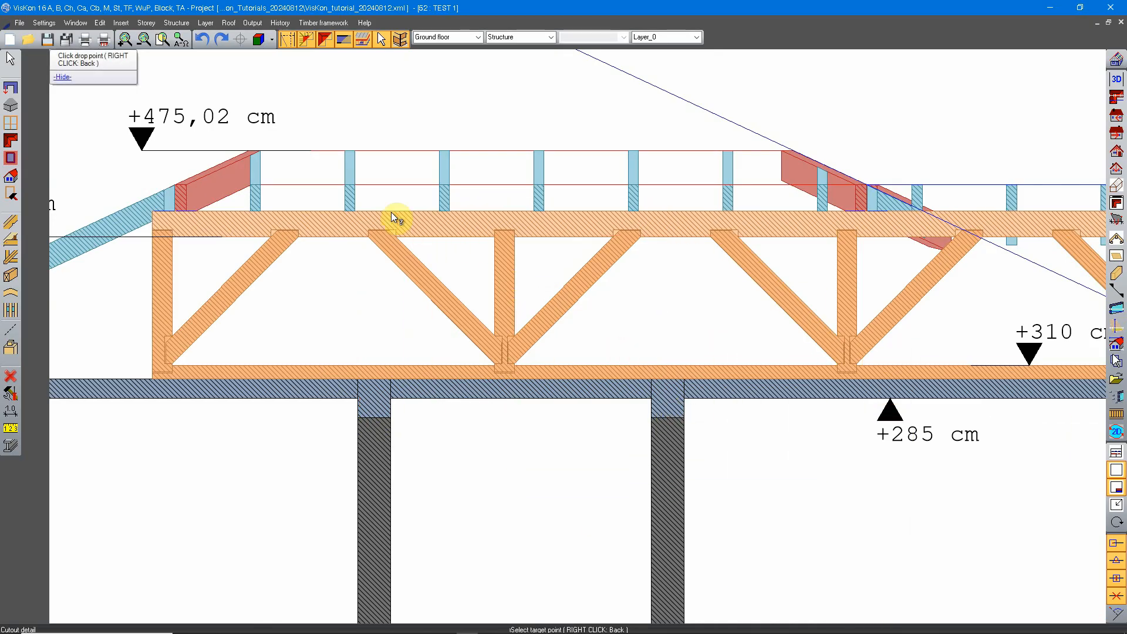
# Place the cutout frame in the empty sheet area below cross section C-C.
pyautogui.scroll(-2, 523, 317)
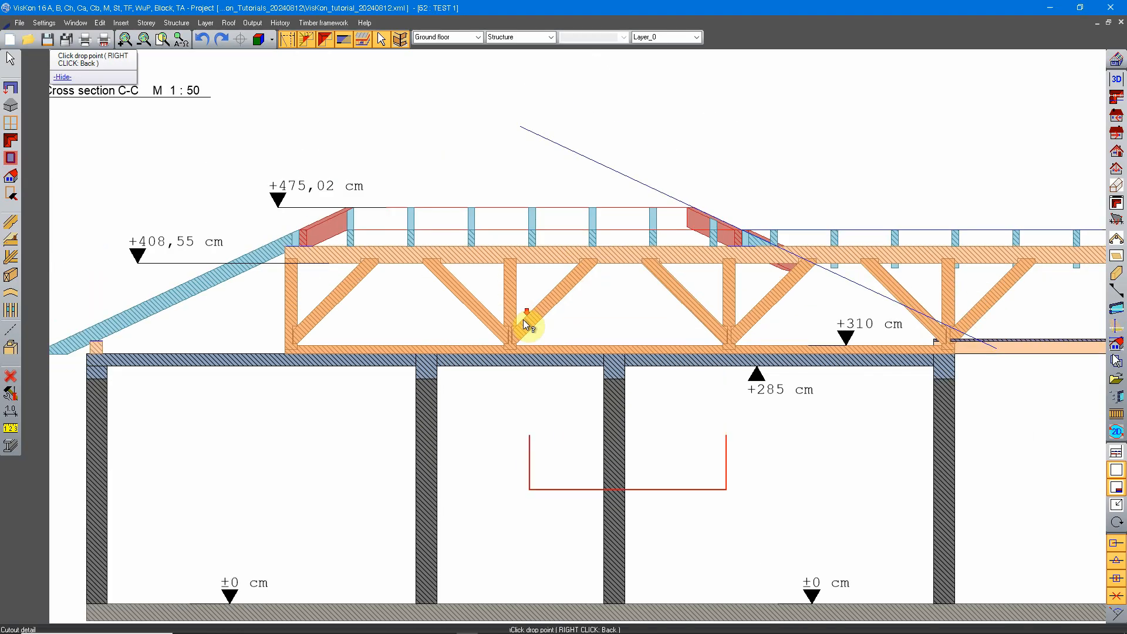
pyautogui.moveTo(519, 417); pyautogui.dragTo(516, 351, button='middle')
pyautogui.scroll(-3, 516, 262)
pyautogui.moveTo(554, 449); pyautogui.dragTo(530, 340, button='middle')
pyautogui.scroll(-2, 530, 287)
pyautogui.moveTo(532, 394); pyautogui.dragTo(530, 346, button='middle')
pyautogui.scroll(1, 525, 346)
pyautogui.scroll(1, 525, 347)
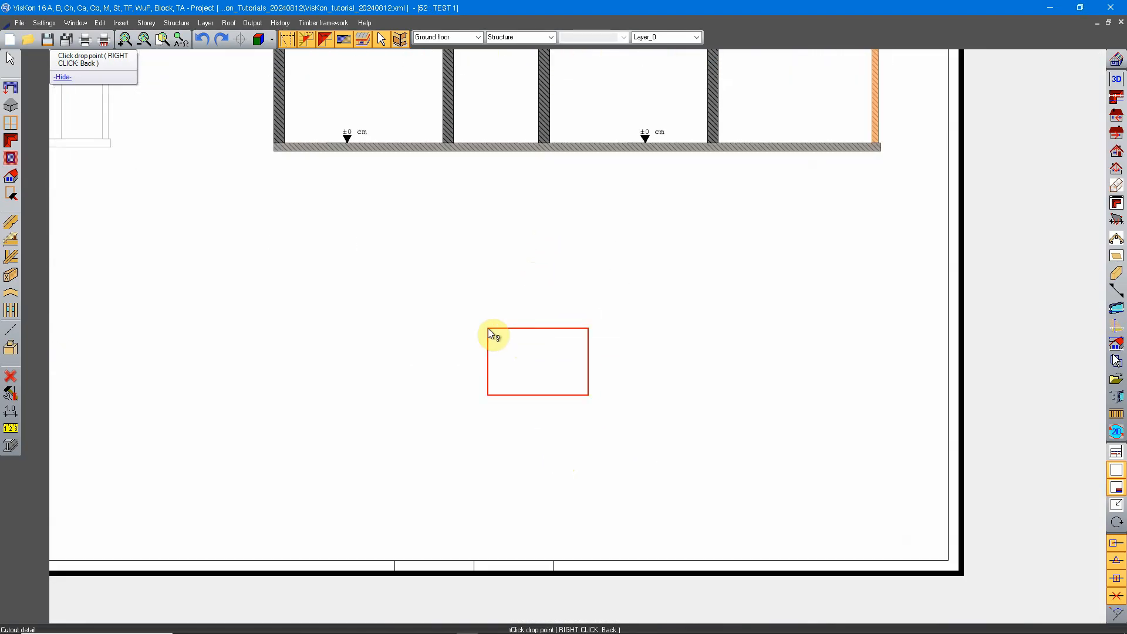
pyautogui.moveTo(276, 297)
pyautogui.mouseDown(button='middle')
pyautogui.moveTo(521, 247)
pyautogui.moveTo(522, 294)
pyautogui.mouseUp(button='middle')
pyautogui.click(452, 277)
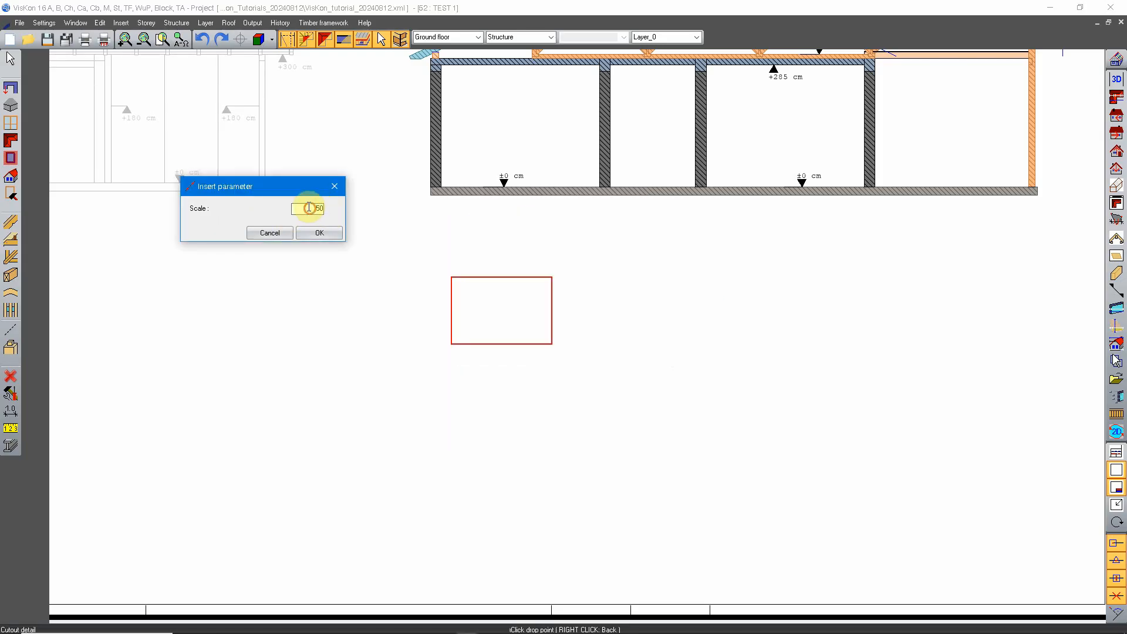
# Set the cutout detail's scale to 20 and insert it on the sheet.
pyautogui.click(308, 209)
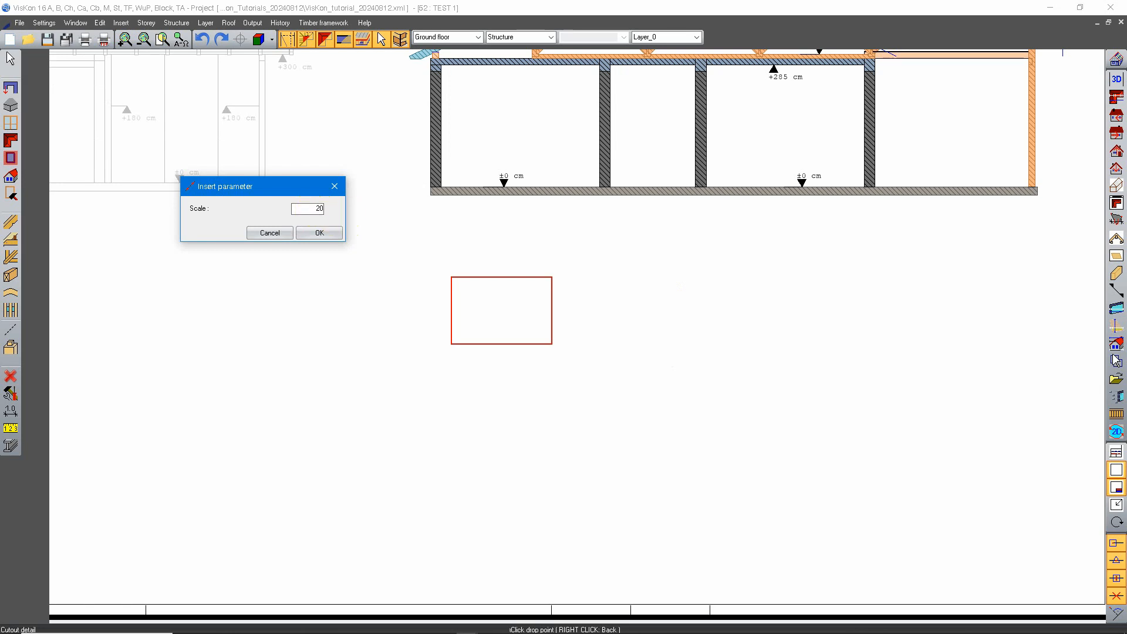
pyautogui.click(321, 234)
pyautogui.scroll(5, 604, 322)
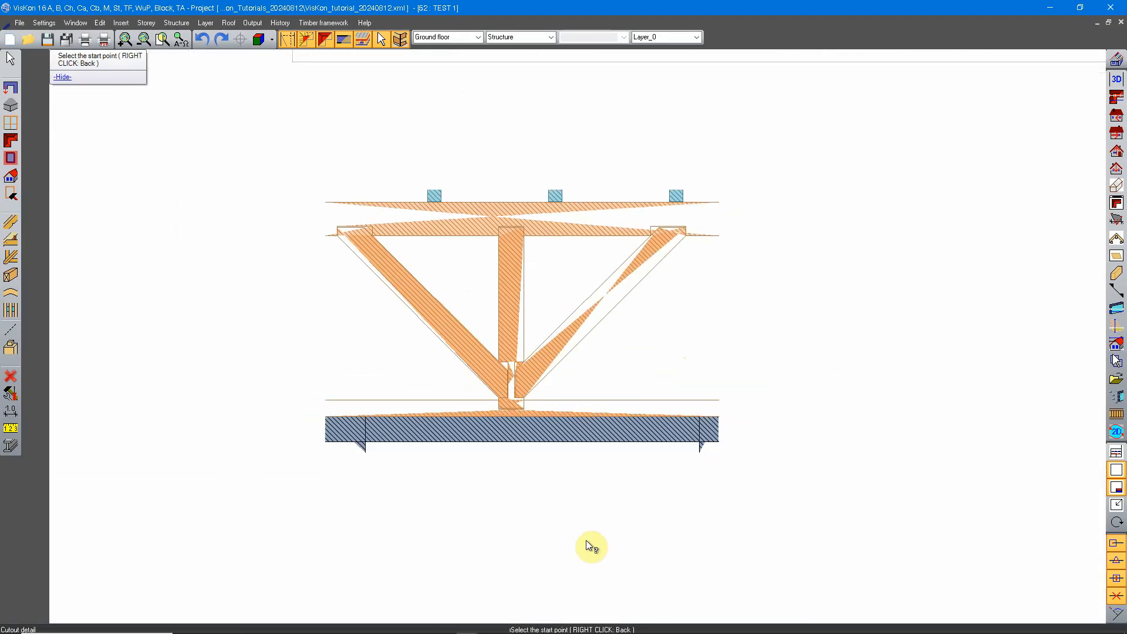
pyautogui.scroll(-2, 593, 319)
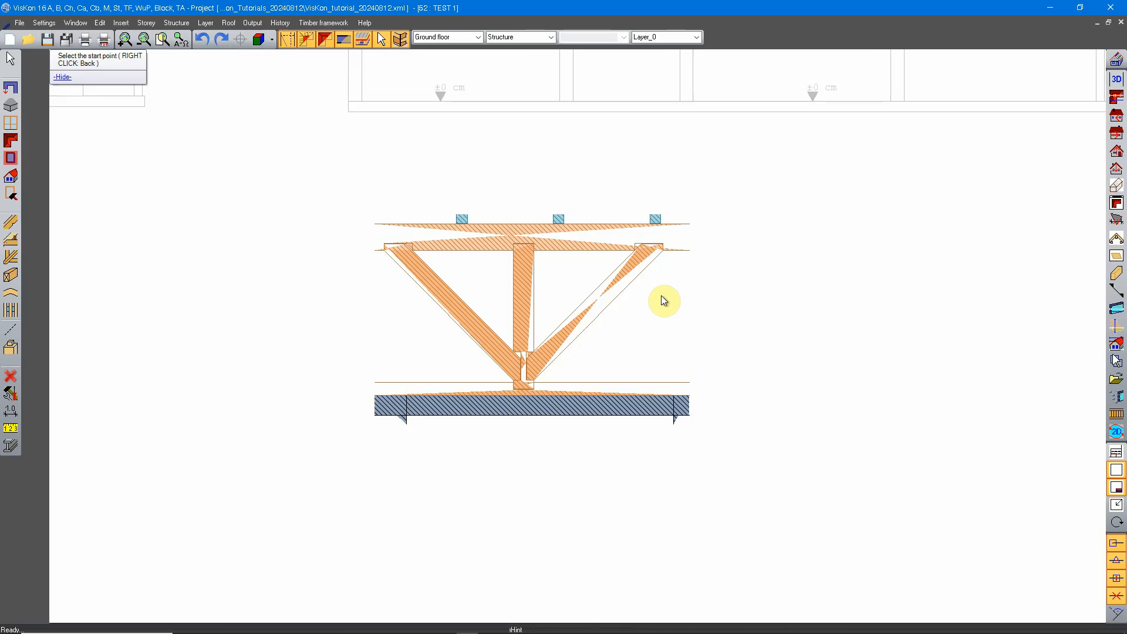
pyautogui.scroll(3, 589, 312)
pyautogui.rightClick(488, 367)
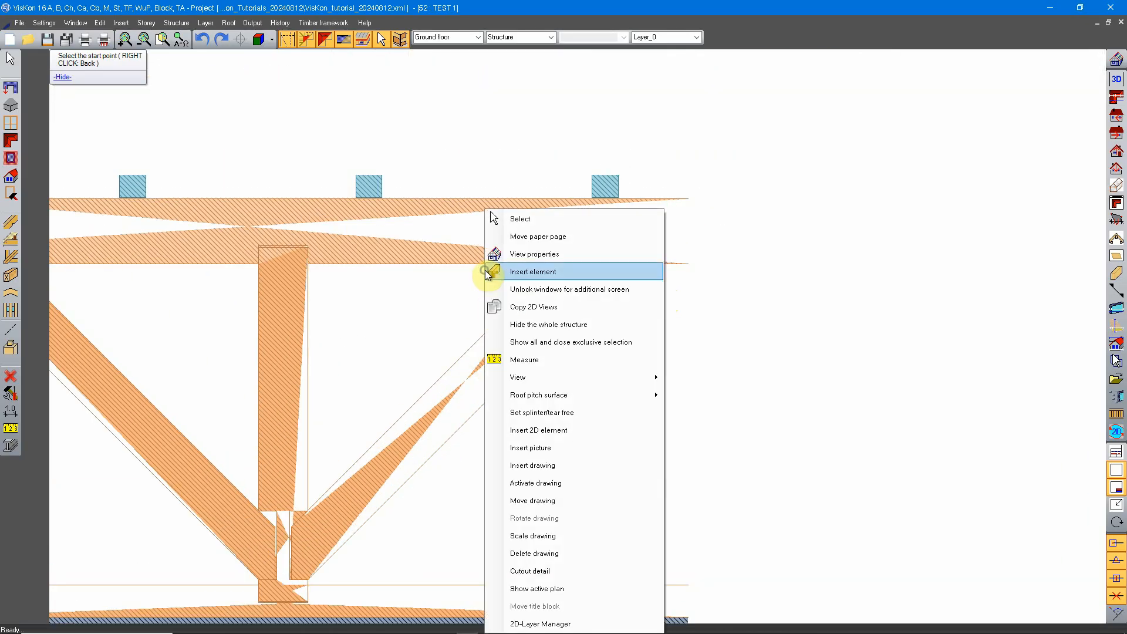
pyautogui.click(499, 270)
pyautogui.click(522, 339)
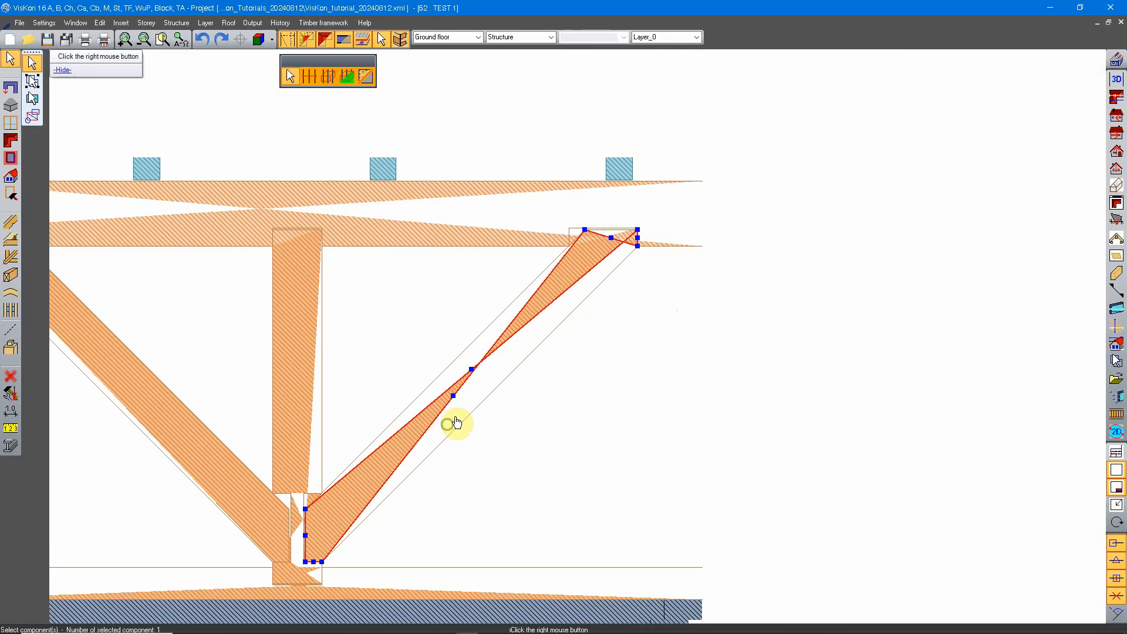
pyautogui.scroll(2, 470, 399)
pyautogui.moveTo(402, 310); pyautogui.dragTo(500, 489, button='middle')
pyautogui.moveTo(669, 371); pyautogui.dragTo(440, 352, button='middle')
pyautogui.moveTo(324, 317); pyautogui.dragTo(456, 340, button='middle')
pyautogui.press('Escape')
# Try to repair the distorted top chord hatch in the detail by moving its upper corner points to the chord's opposite ends.
pyautogui.rightClick(579, 253)
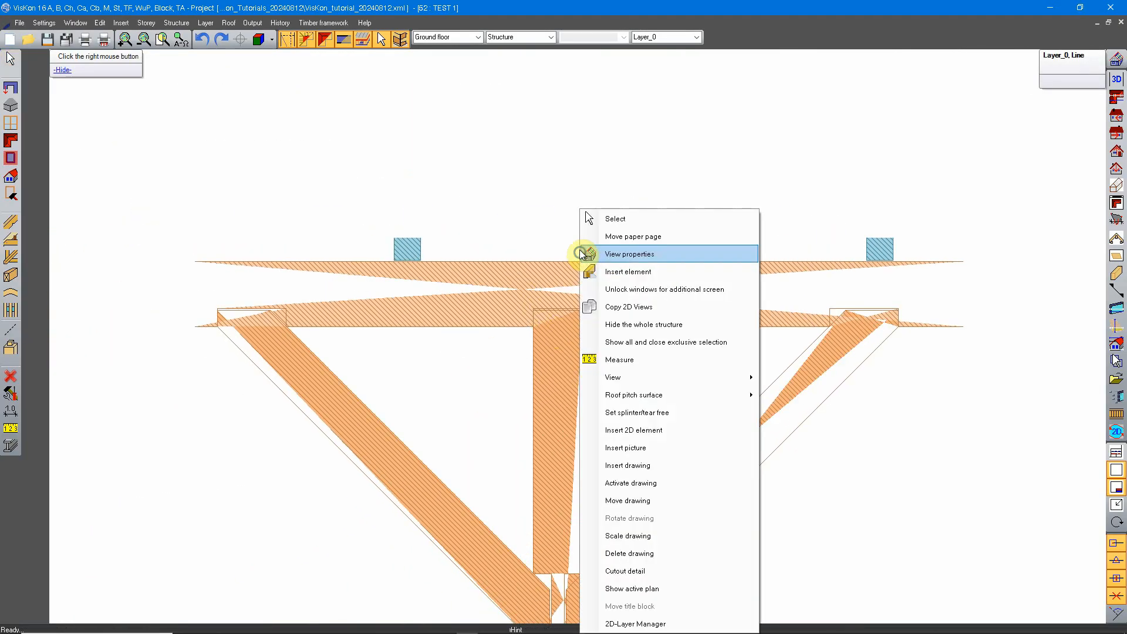
pyautogui.click(631, 219)
pyautogui.click(596, 280)
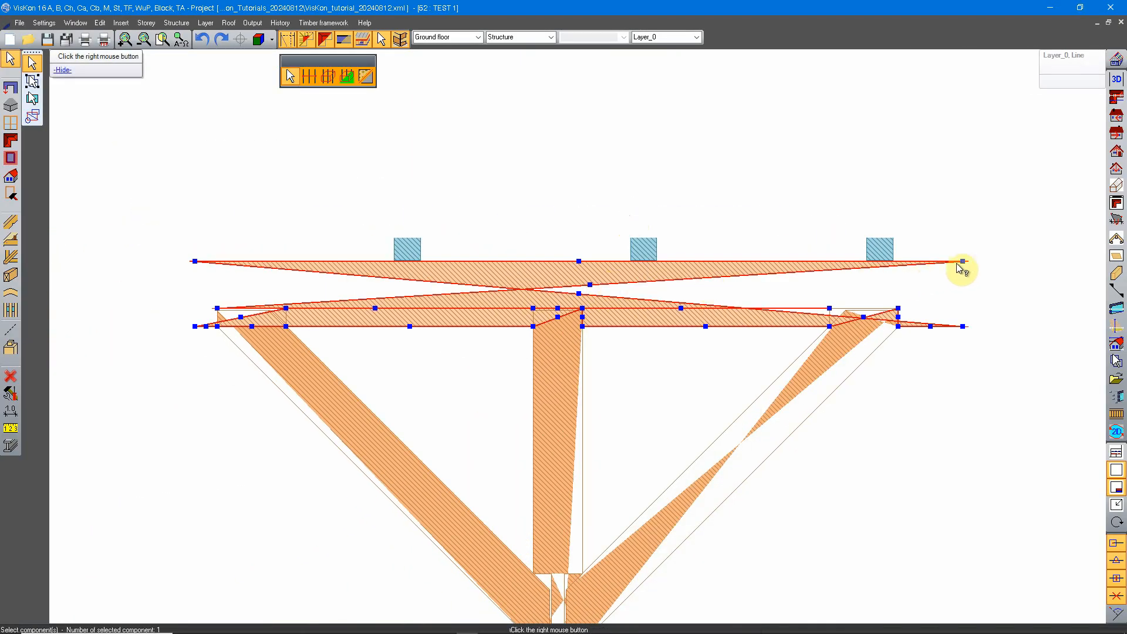
pyautogui.click(171, 281)
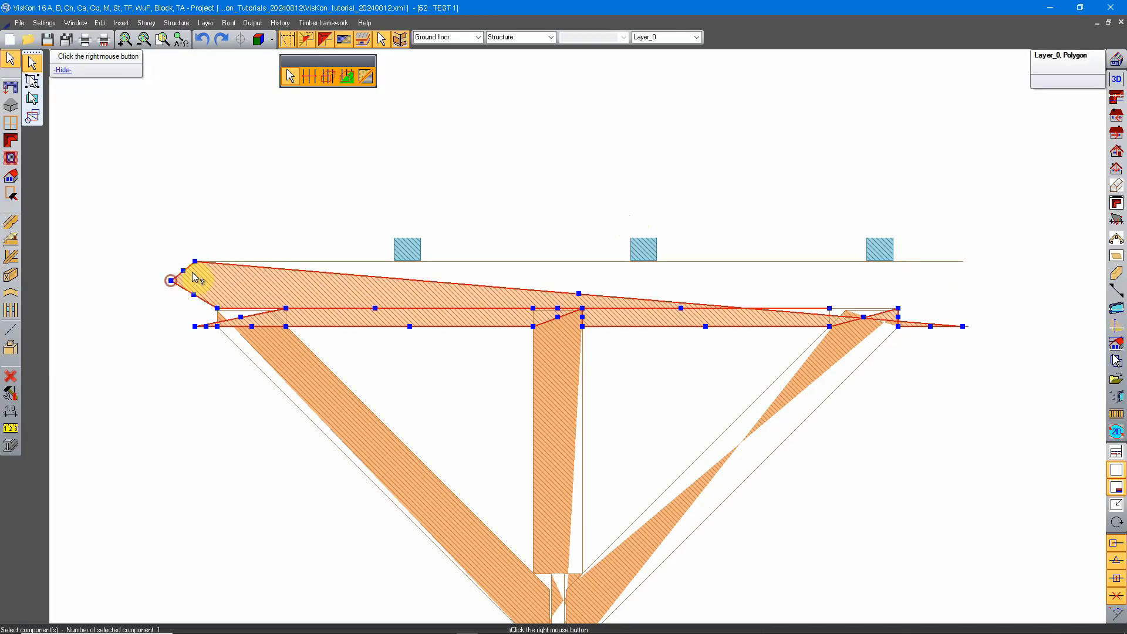
pyautogui.click(195, 261)
pyautogui.click(964, 262)
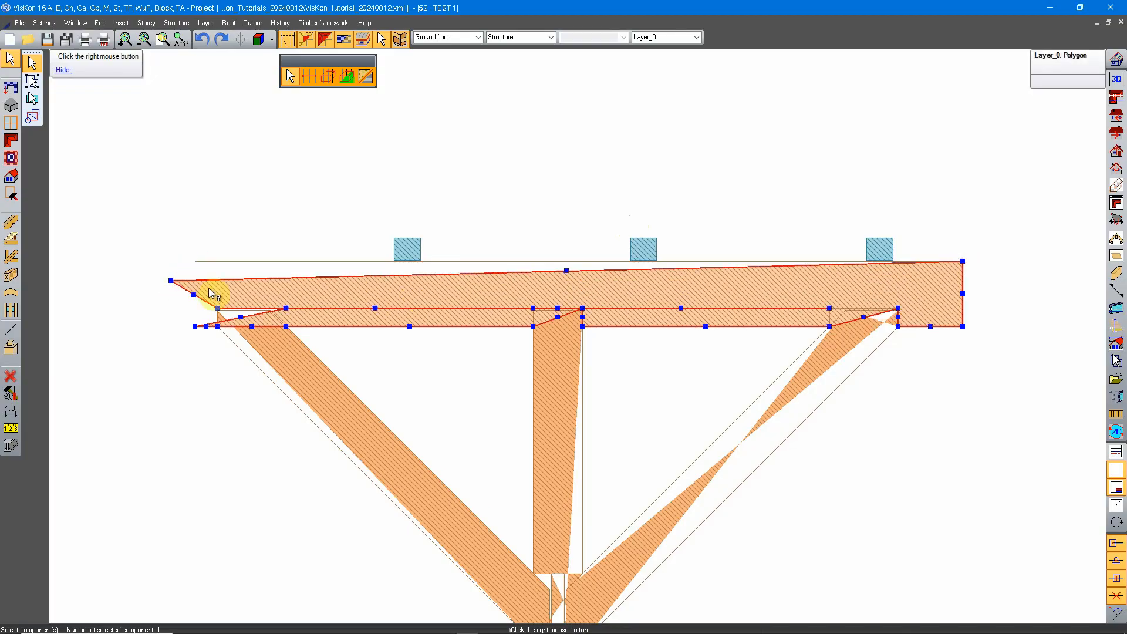
pyautogui.click(170, 281)
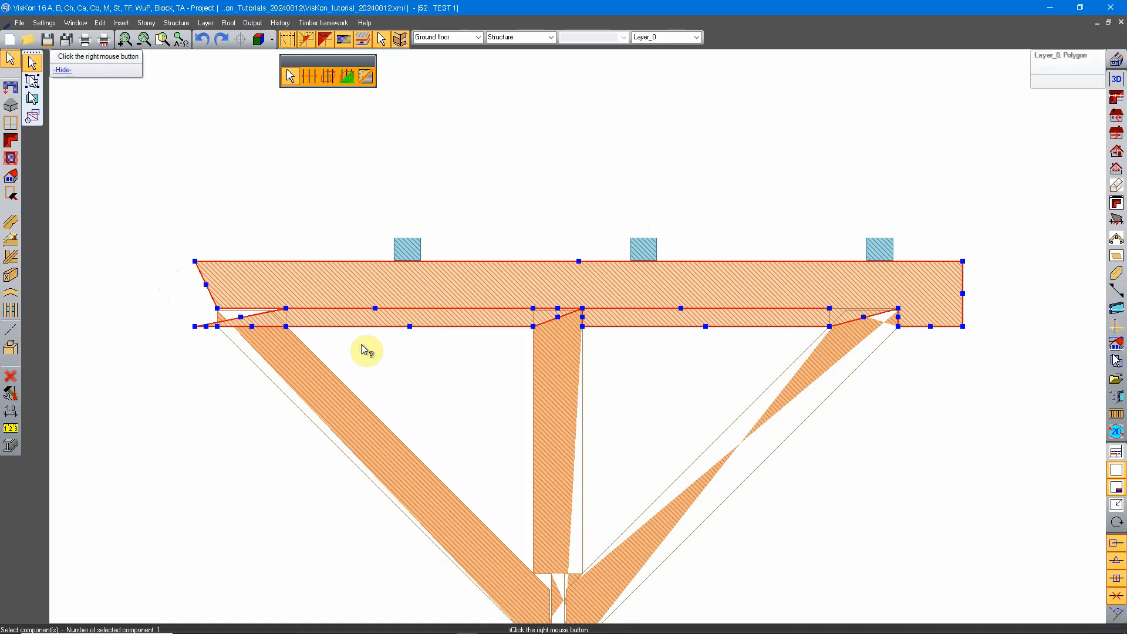
pyautogui.moveTo(170, 347); pyautogui.dragTo(247, 345, button='middle')
pyautogui.scroll(2, 251, 309)
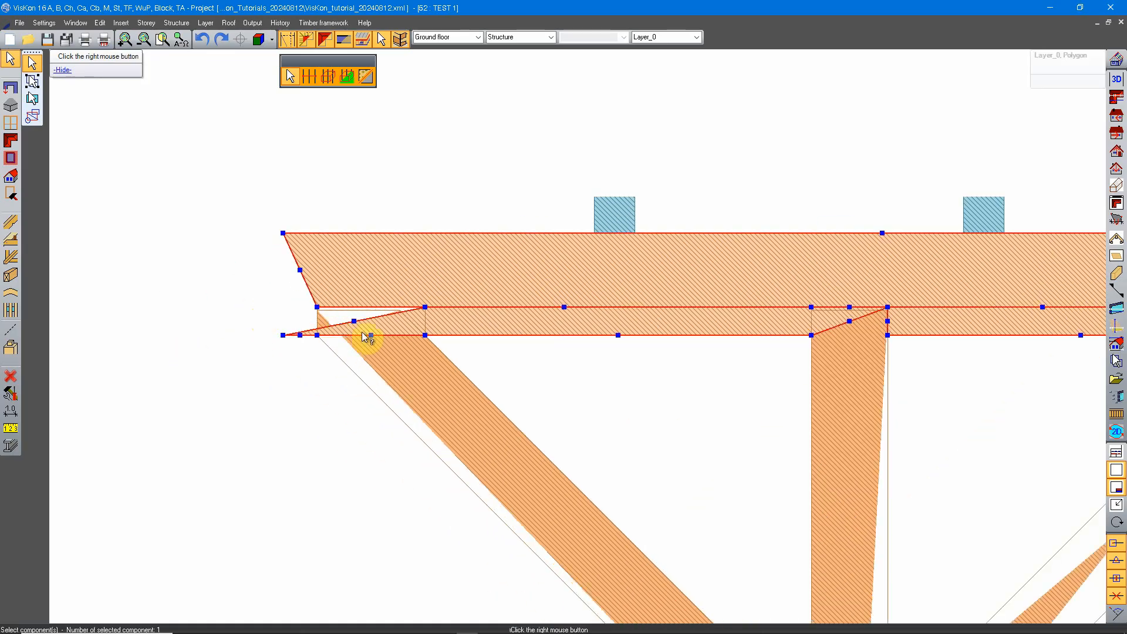
pyautogui.scroll(-3, 385, 323)
pyautogui.rightClick(397, 312)
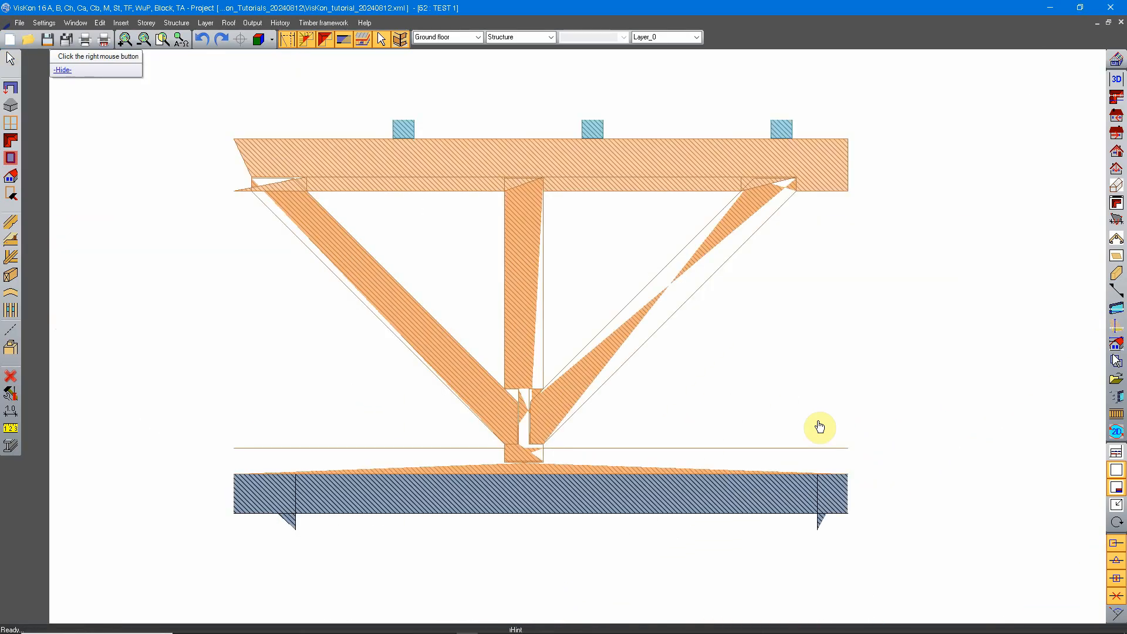
# Select the top chord's hatch polygon in the detail and delete it, leaving its outline.
pyautogui.moveTo(811, 297); pyautogui.dragTo(763, 333, button='middle')
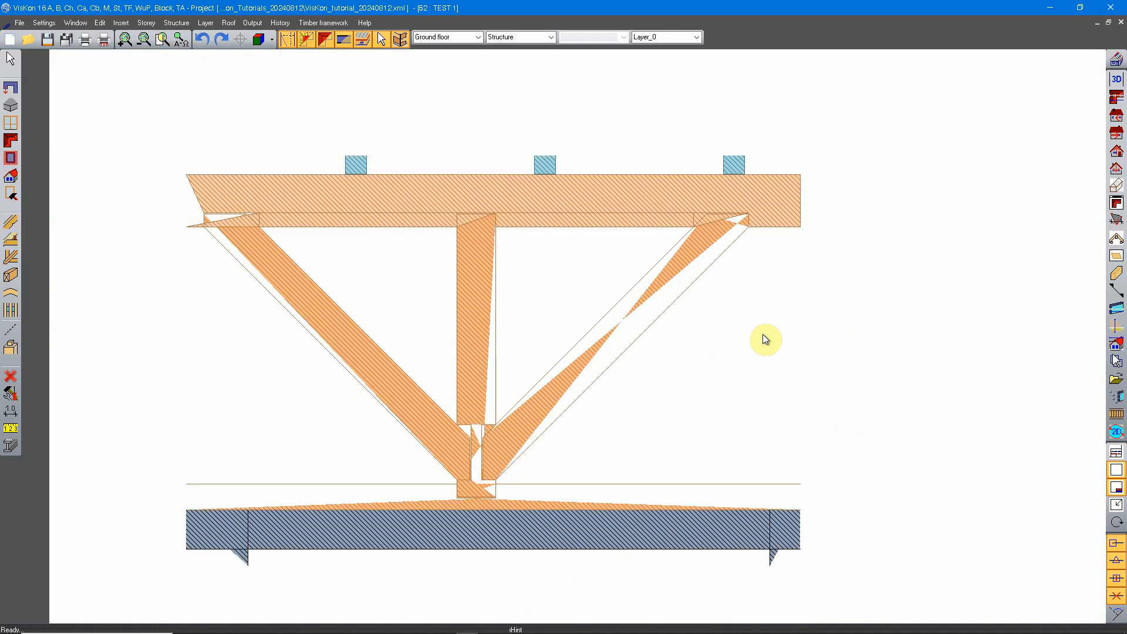
pyautogui.moveTo(690, 393); pyautogui.dragTo(665, 390, button='middle')
pyautogui.moveTo(499, 217); pyautogui.dragTo(549, 269, button='middle')
pyautogui.scroll(-4, 472, 272)
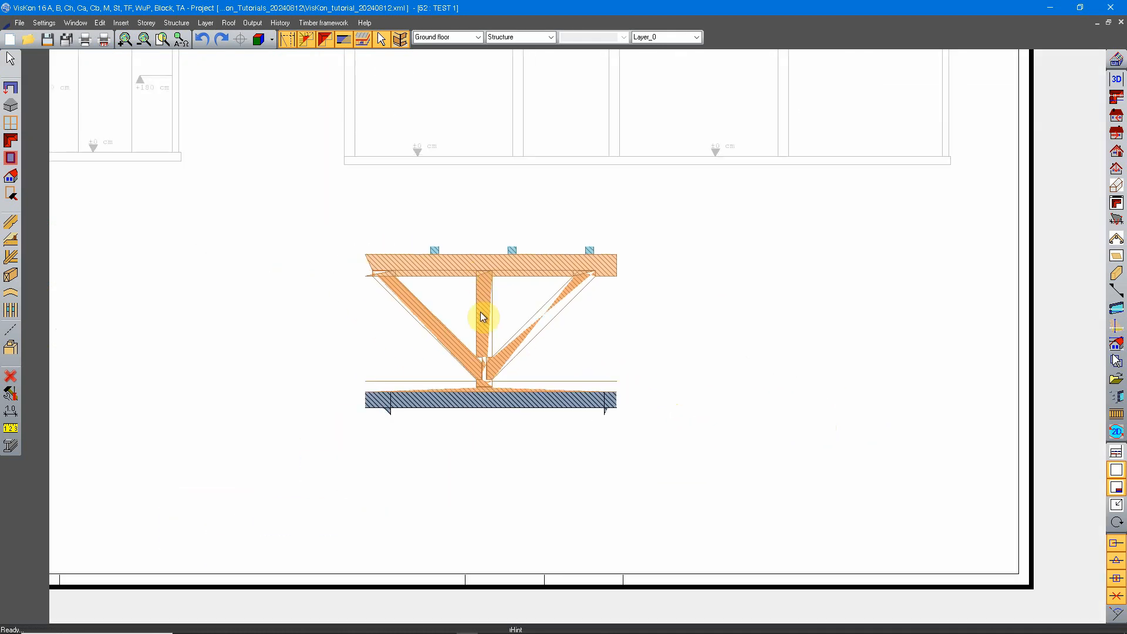
pyautogui.moveTo(483, 320); pyautogui.dragTo(498, 329, button='middle')
pyautogui.scroll(2, 479, 370)
pyautogui.scroll(1, 482, 373)
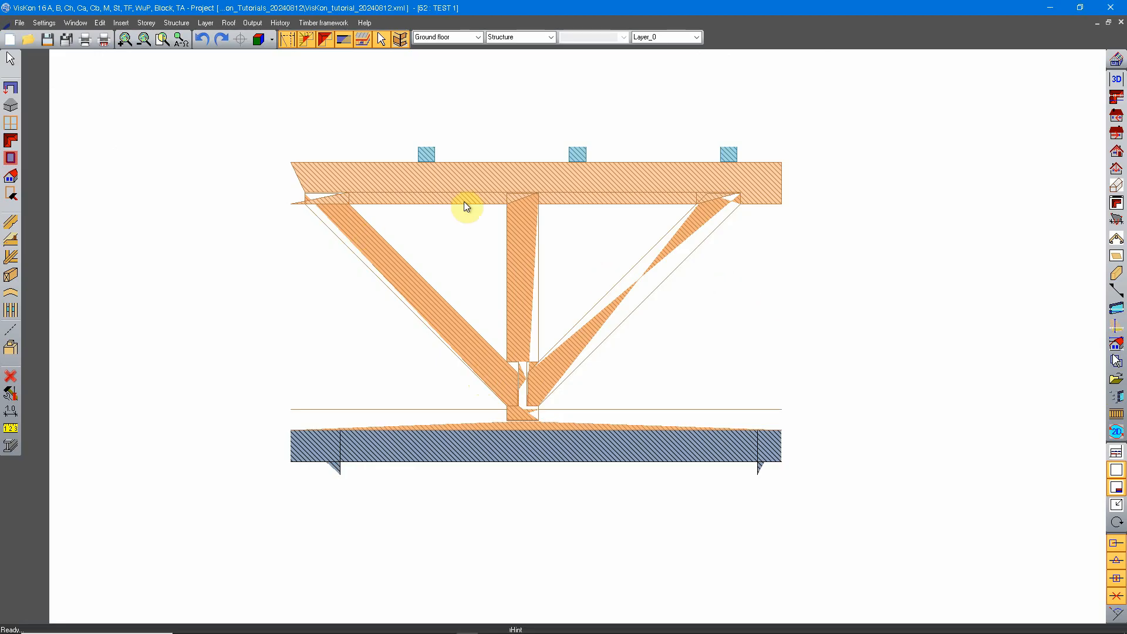
pyautogui.rightClick(455, 147)
pyautogui.click(466, 158)
pyautogui.click(474, 175)
pyautogui.rightClick(598, 259)
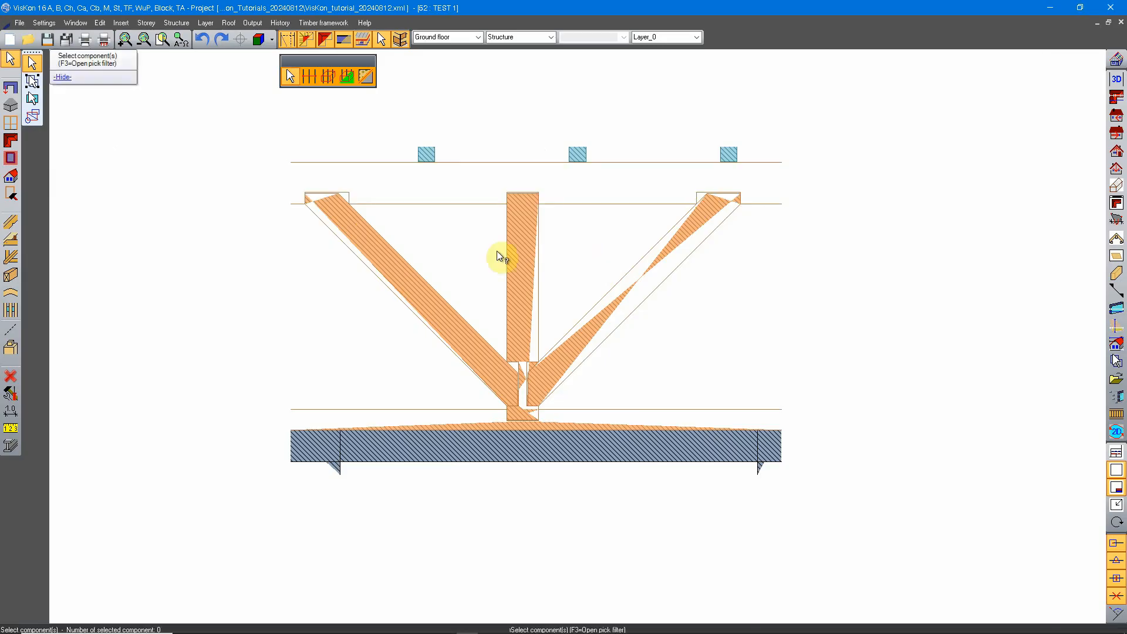
# Delete the hatch polygons of the right diagonal, the vertical post and the left diagonal in the detail.
pyautogui.click(674, 252)
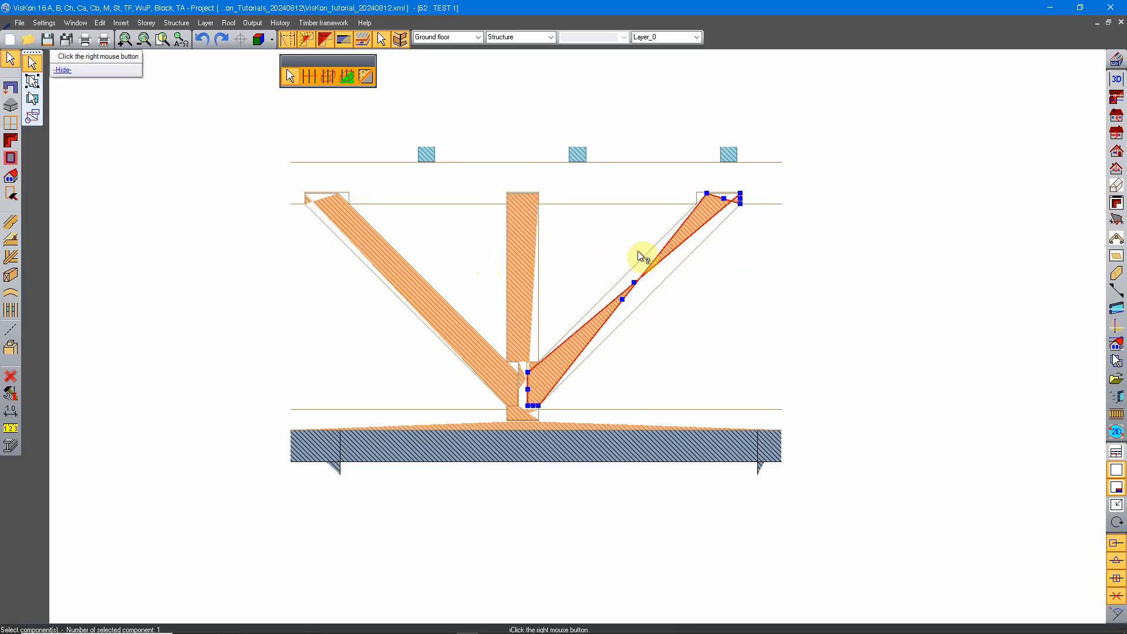
pyautogui.moveTo(752, 262); pyautogui.dragTo(717, 278, button='middle')
pyautogui.rightClick(717, 279)
pyautogui.click(517, 337)
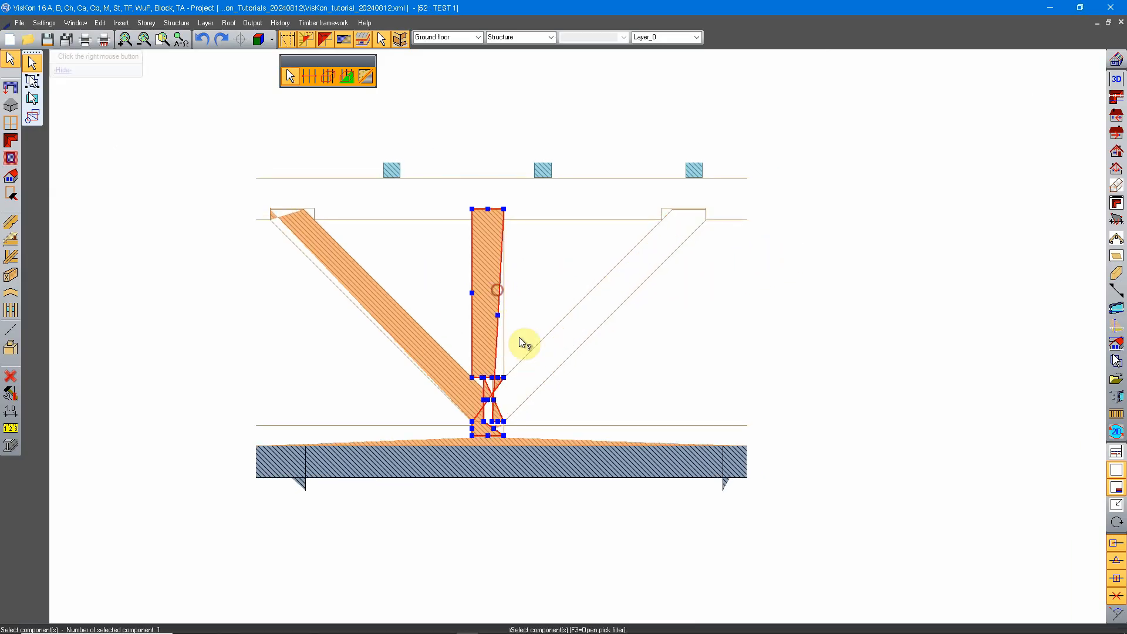
pyautogui.rightClick(532, 399)
pyautogui.click(353, 297)
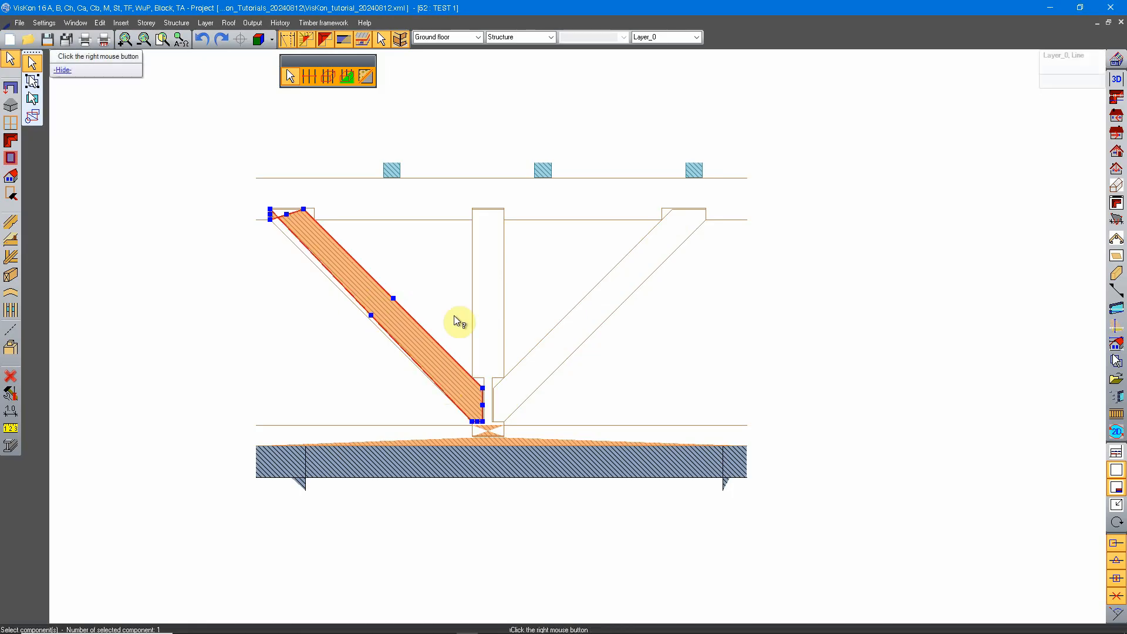
pyautogui.rightClick(510, 315)
# Delete the distorted bottom chord hatch, including its part at the post's foot, from the detail.
pyautogui.click(494, 429)
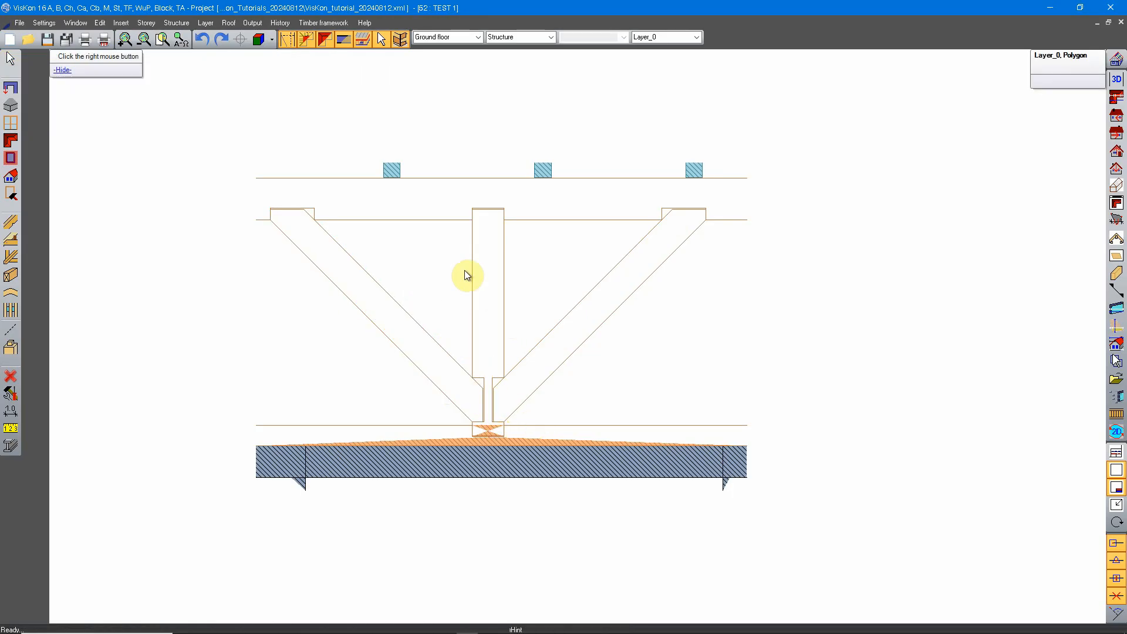
pyautogui.scroll(2, 546, 458)
pyautogui.rightClick(530, 209)
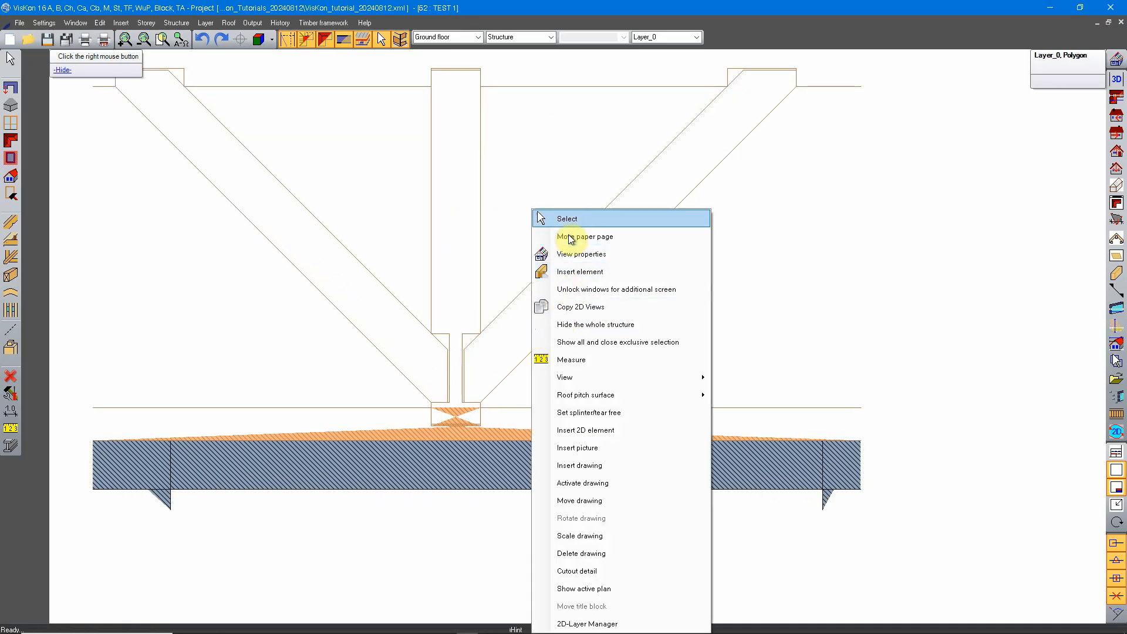
pyautogui.click(567, 215)
pyautogui.click(513, 428)
pyautogui.press('Delete')
pyautogui.scroll(-3, 611, 455)
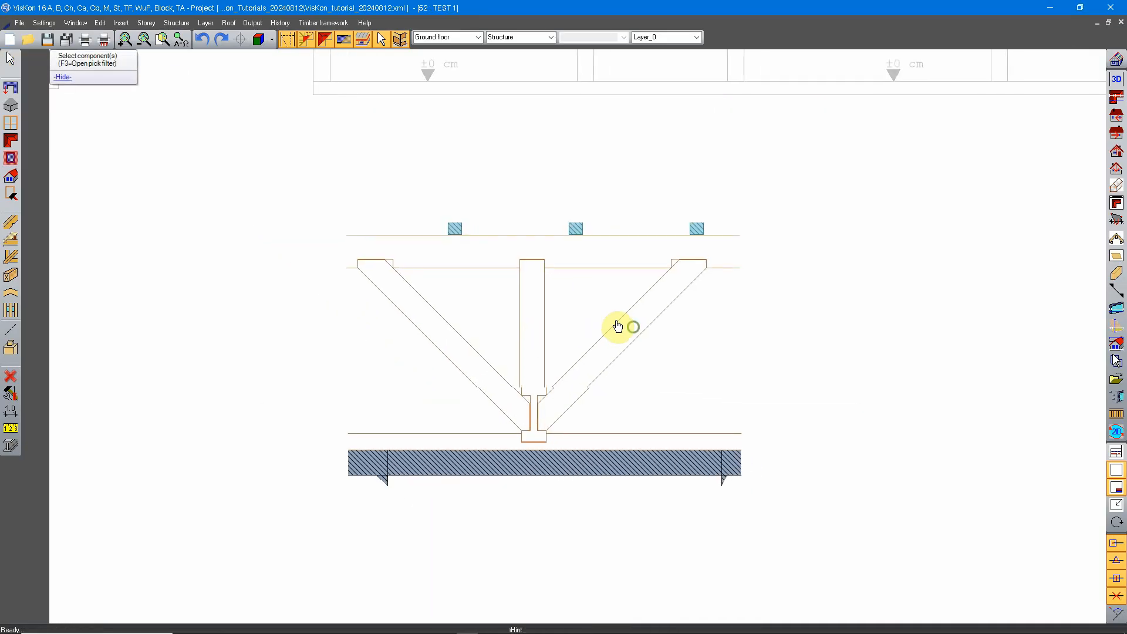
pyautogui.scroll(3, 540, 464)
pyautogui.scroll(-1, 557, 288)
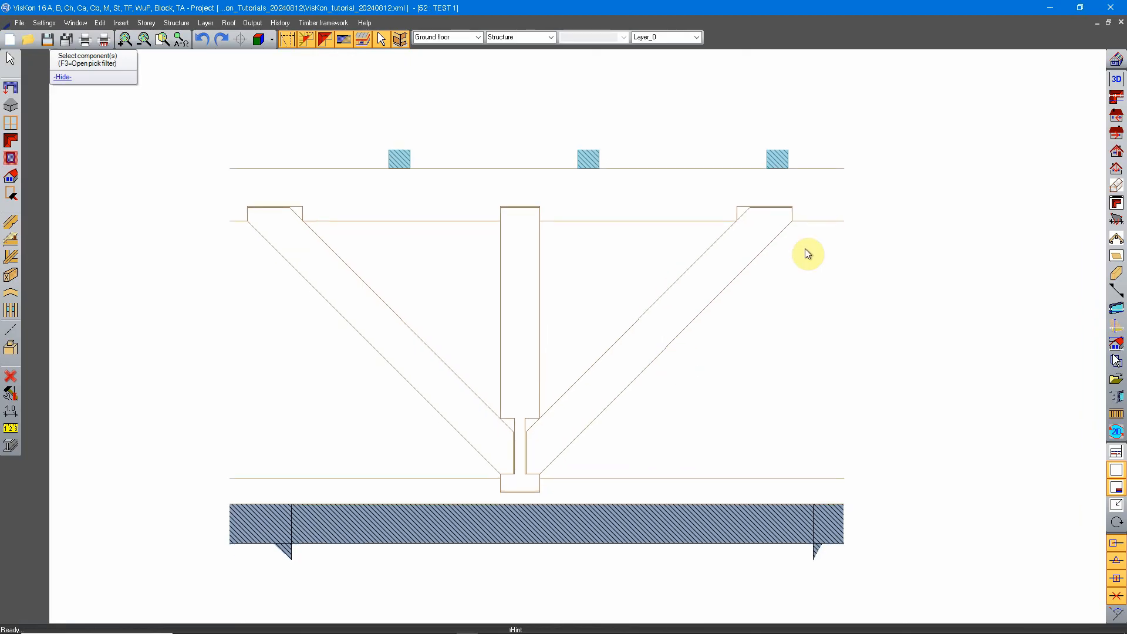
pyautogui.scroll(-3, 589, 257)
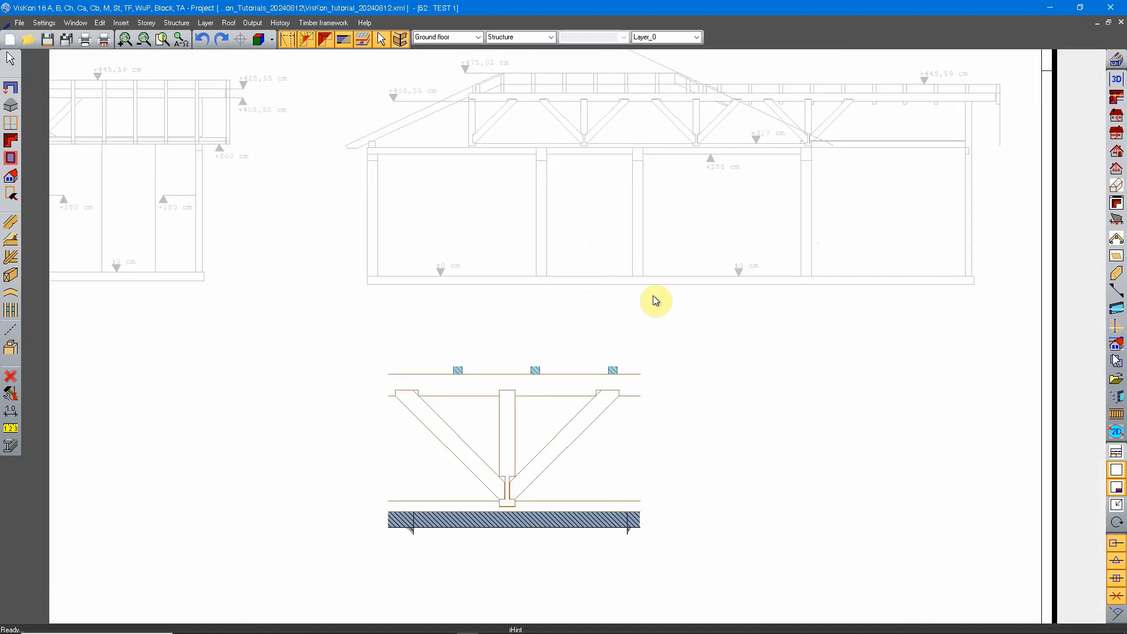
# Select the two long edge lines of the left diagonal to examine the outline remaining in the truss detail.
pyautogui.scroll(2, 496, 307)
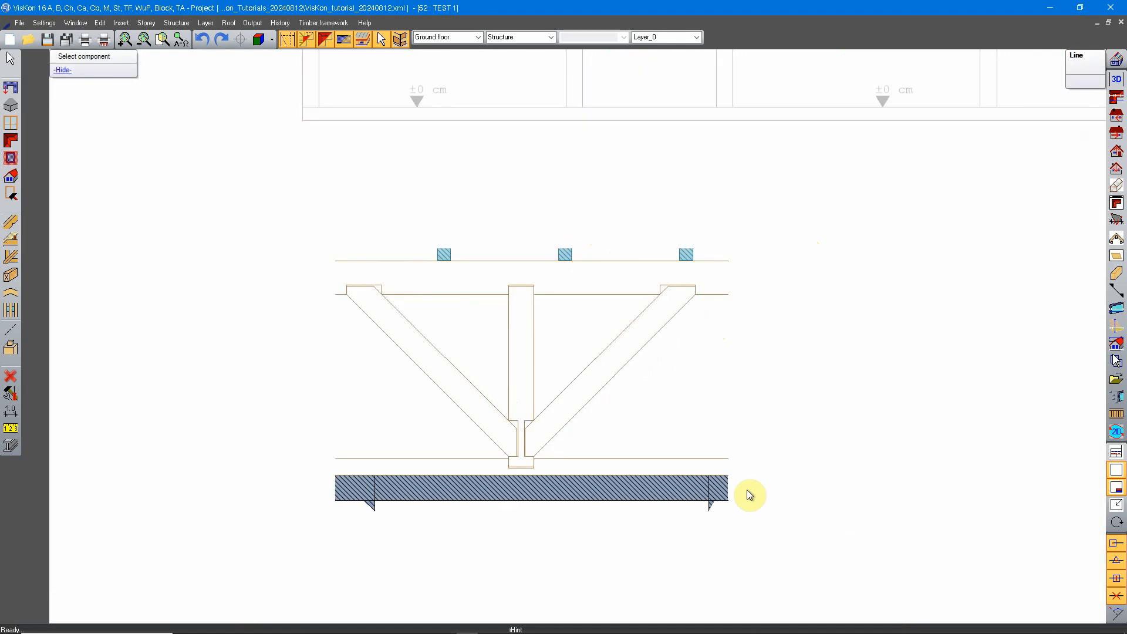
pyautogui.scroll(3, 484, 428)
pyautogui.rightClick(511, 270)
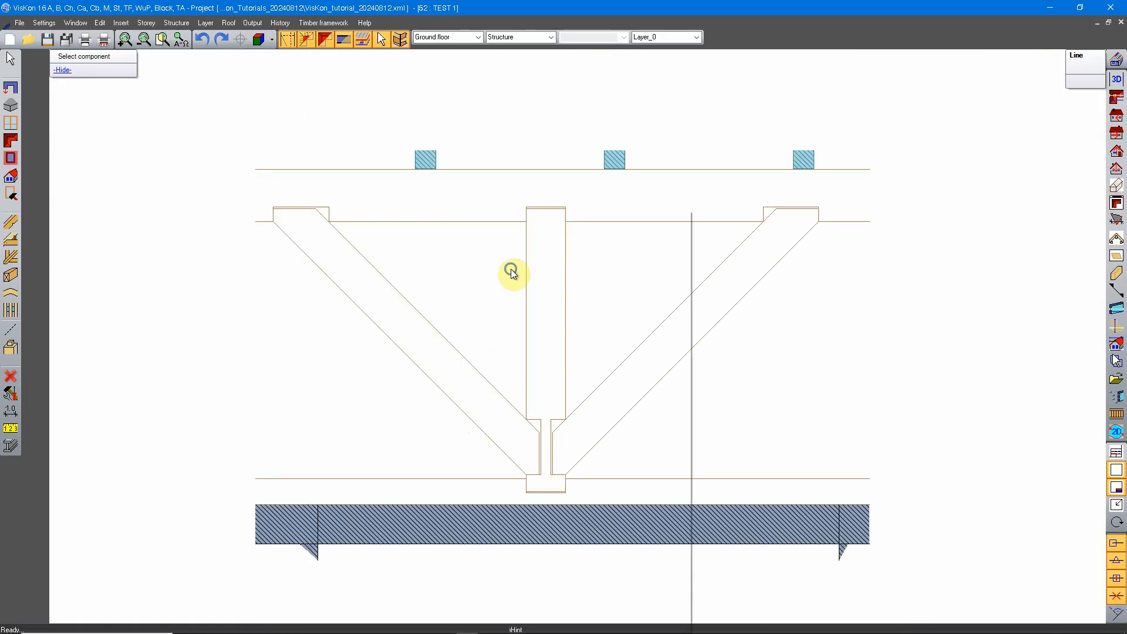
pyautogui.click(546, 217)
pyautogui.click(347, 295)
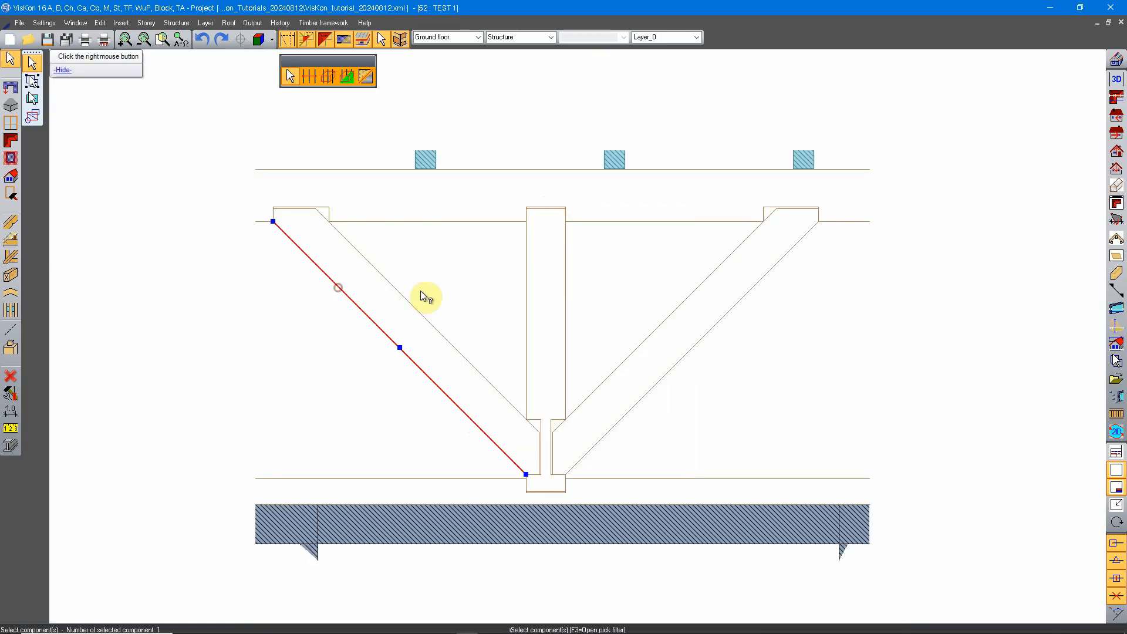
pyautogui.click(341, 232)
pyautogui.moveTo(513, 273); pyautogui.dragTo(578, 279, button='middle')
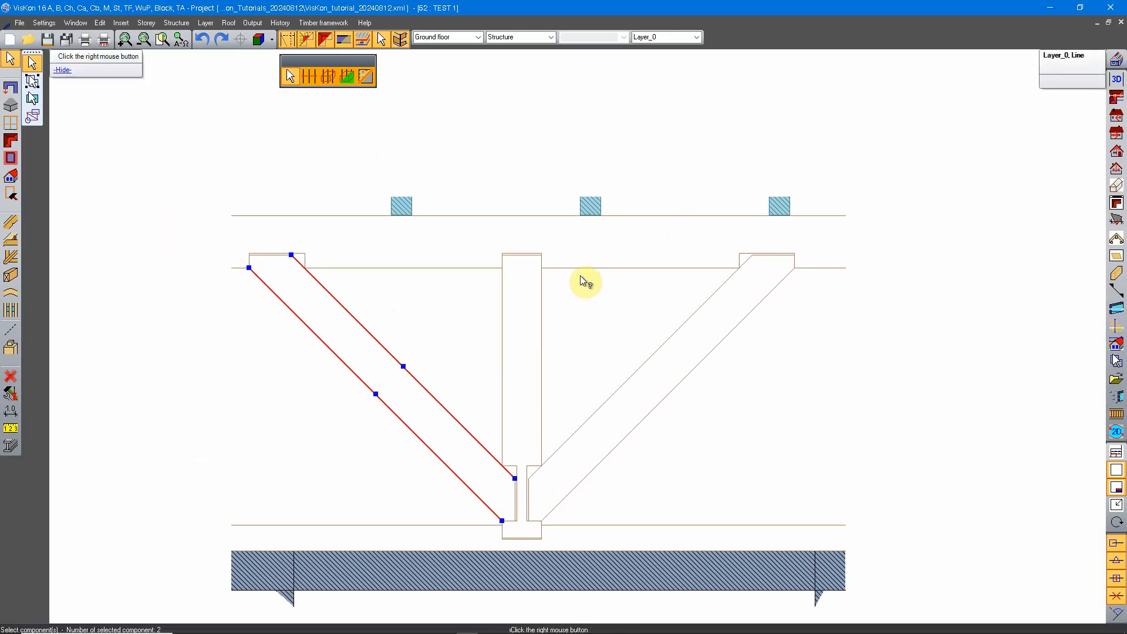
pyautogui.rightClick(573, 288)
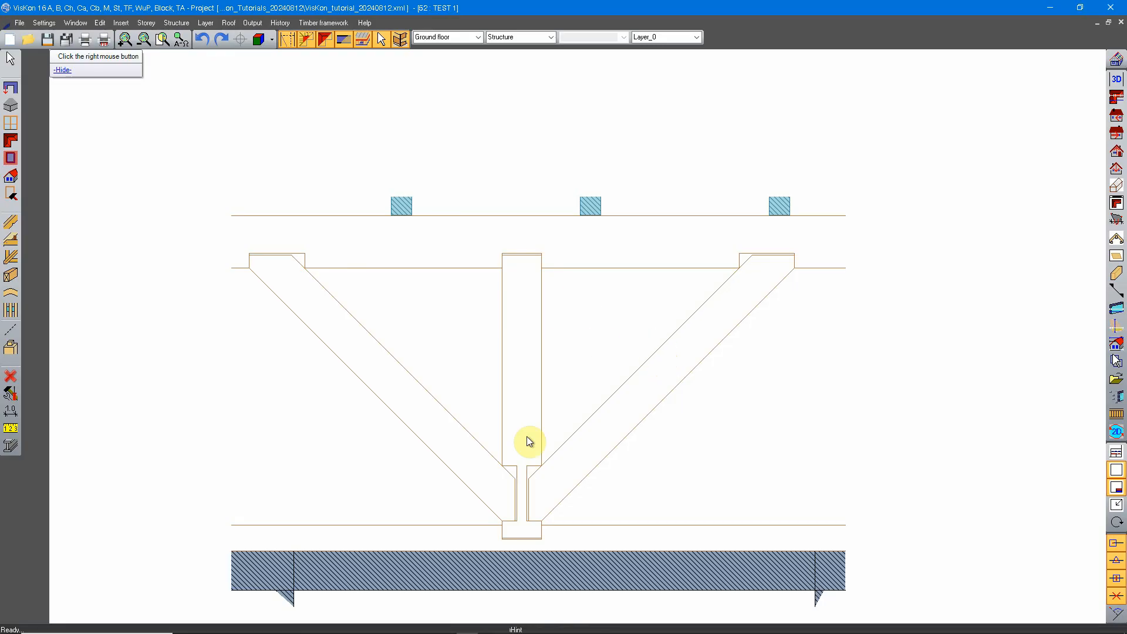
pyautogui.moveTo(580, 512); pyautogui.dragTo(568, 444, button='middle')
pyautogui.moveTo(466, 382); pyautogui.dragTo(484, 387, button='middle')
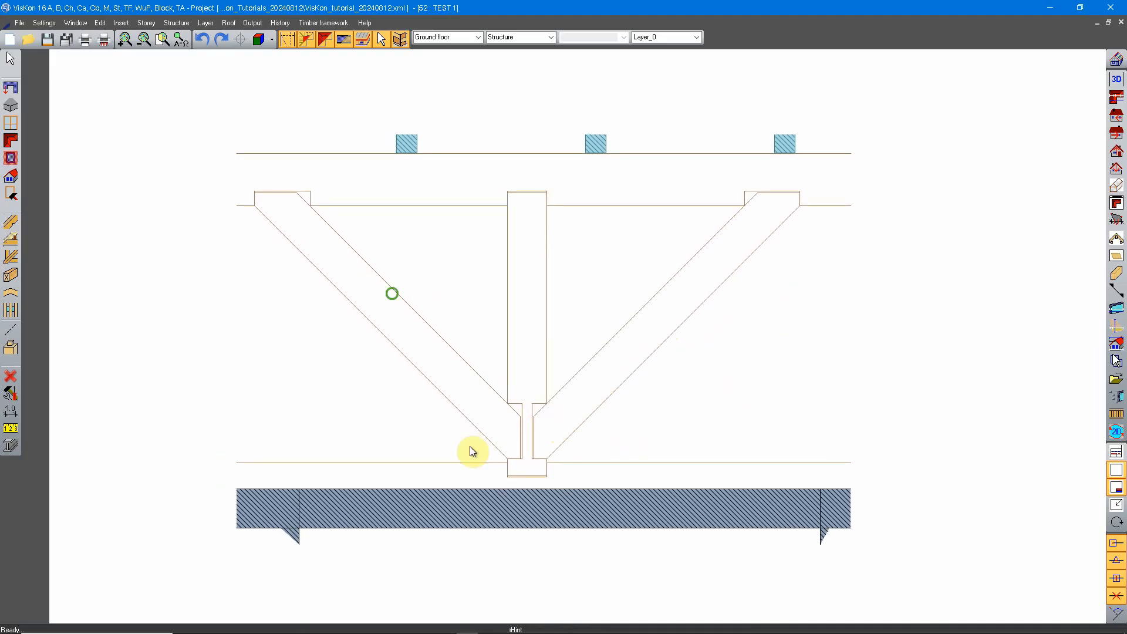
pyautogui.moveTo(470, 447); pyautogui.dragTo(463, 360, button='middle')
pyautogui.moveTo(461, 375); pyautogui.dragTo(522, 374, button='middle')
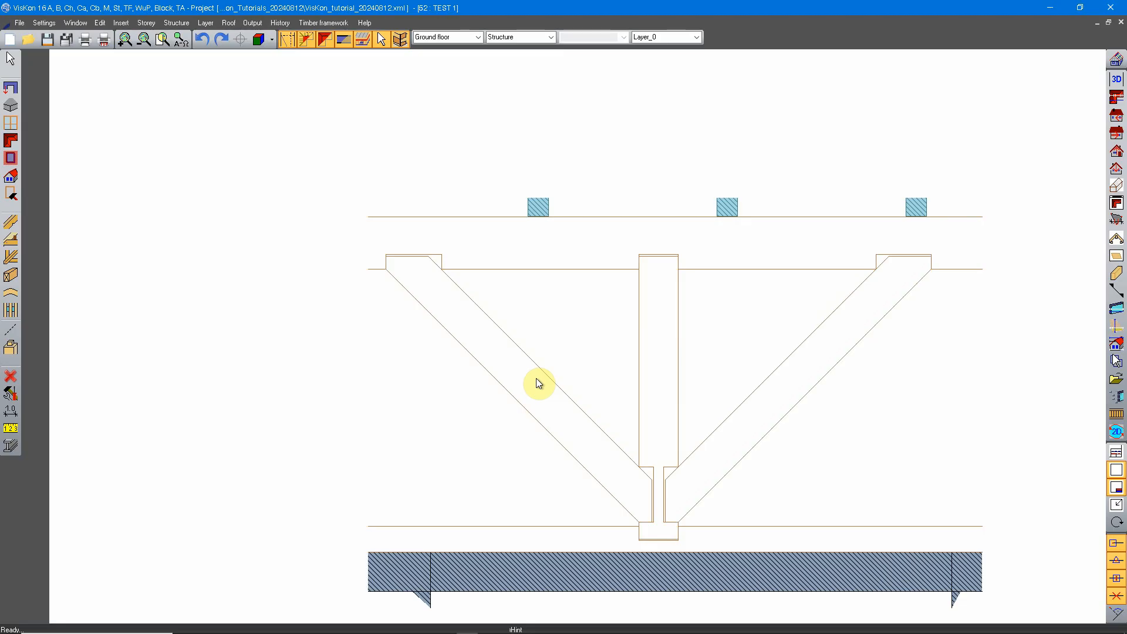
pyautogui.scroll(2, 479, 292)
pyautogui.moveTo(868, 324); pyautogui.dragTo(656, 324, button='middle')
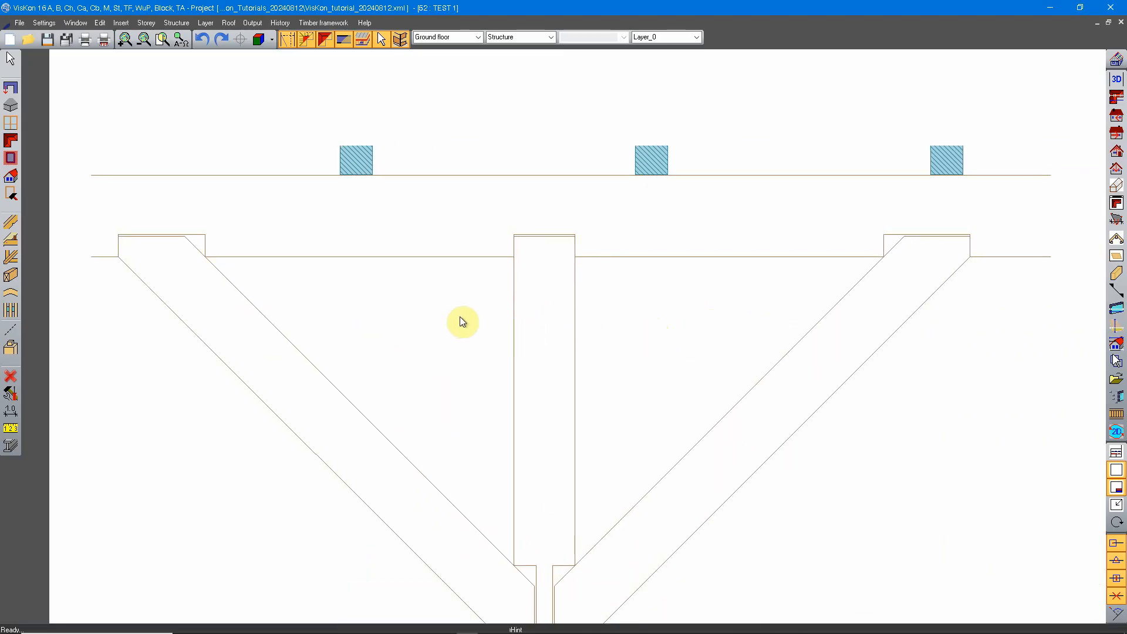
pyautogui.scroll(-2, 459, 322)
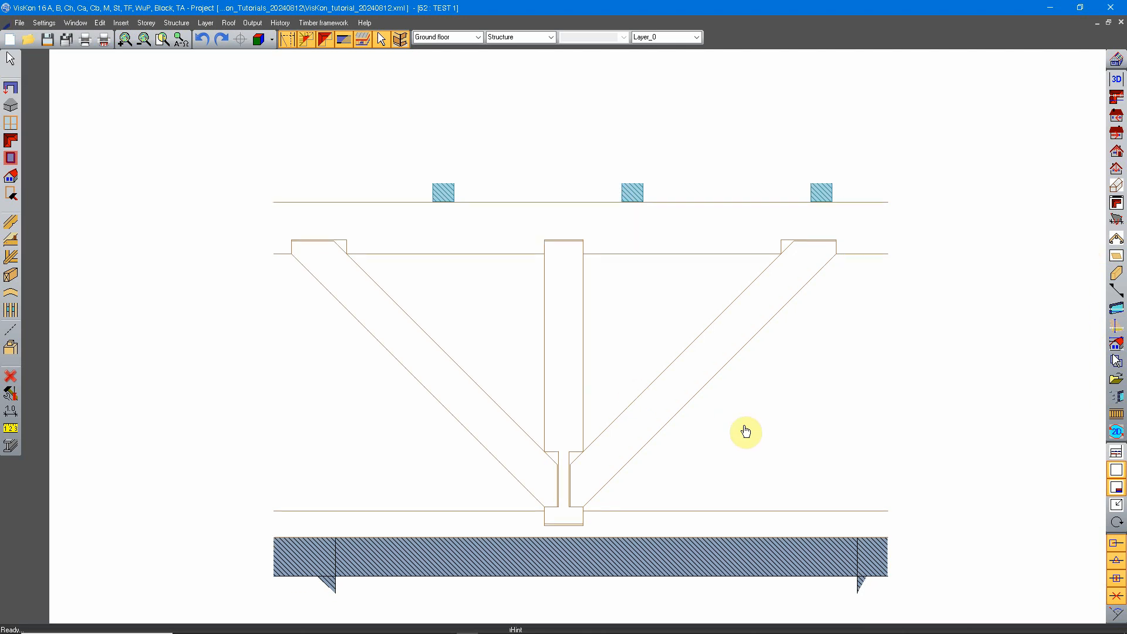
# Draw a screw's first shaft edge as a two-point line, 20 cm at about 55°, from the left diagonal's lower edge near its upper end.
pyautogui.scroll(3, 280, 290)
pyautogui.scroll(1, 280, 290)
pyautogui.click(11, 330)
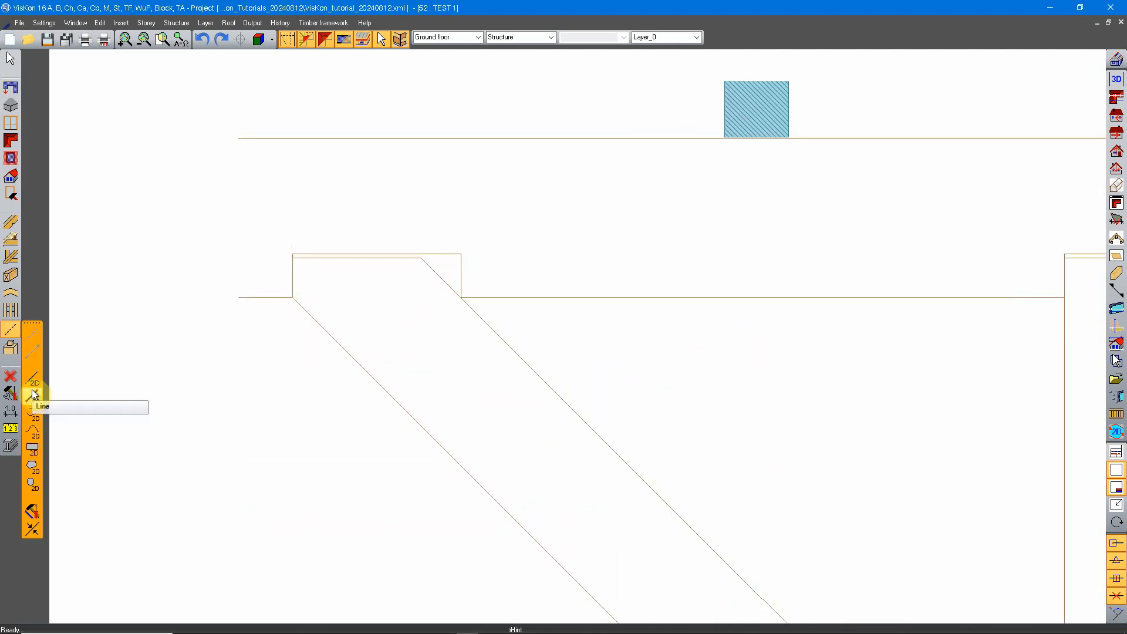
pyautogui.click(32, 397)
pyautogui.click(336, 76)
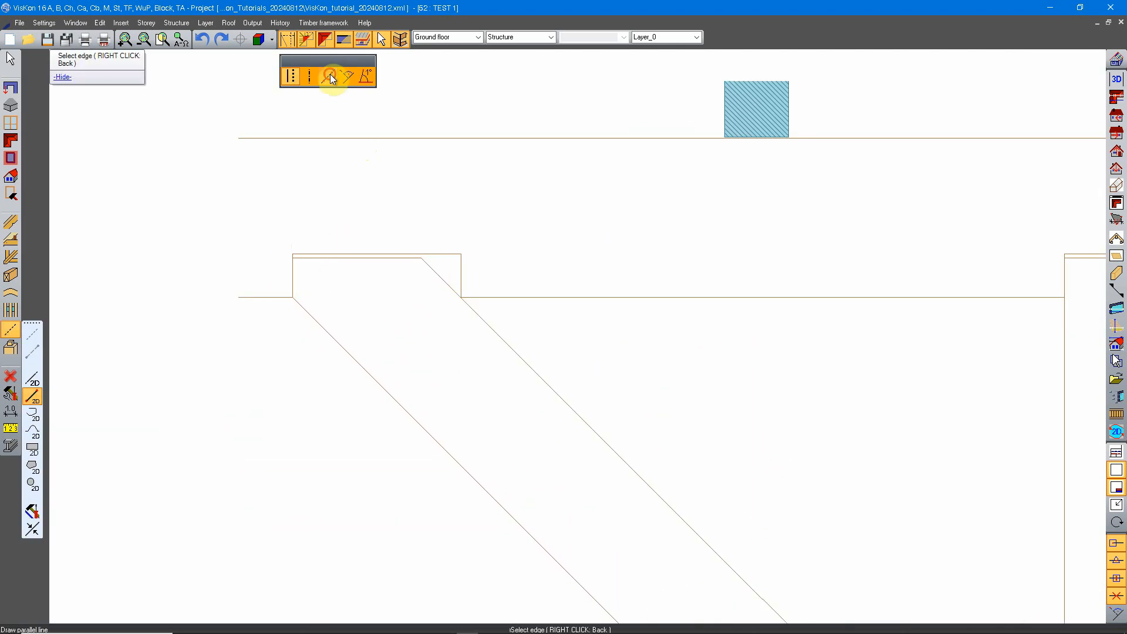
pyautogui.scroll(-3, 546, 415)
pyautogui.moveTo(692, 154); pyautogui.dragTo(680, 217, button='middle')
pyautogui.moveTo(389, 258); pyautogui.dragTo(505, 276, button='middle')
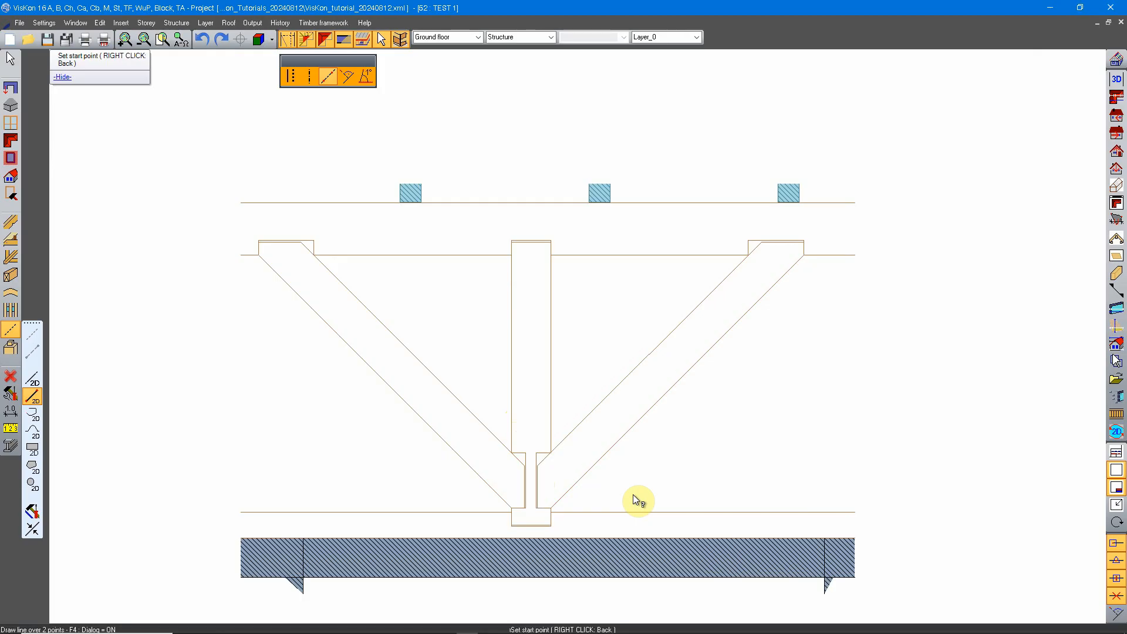
pyautogui.scroll(5, 418, 365)
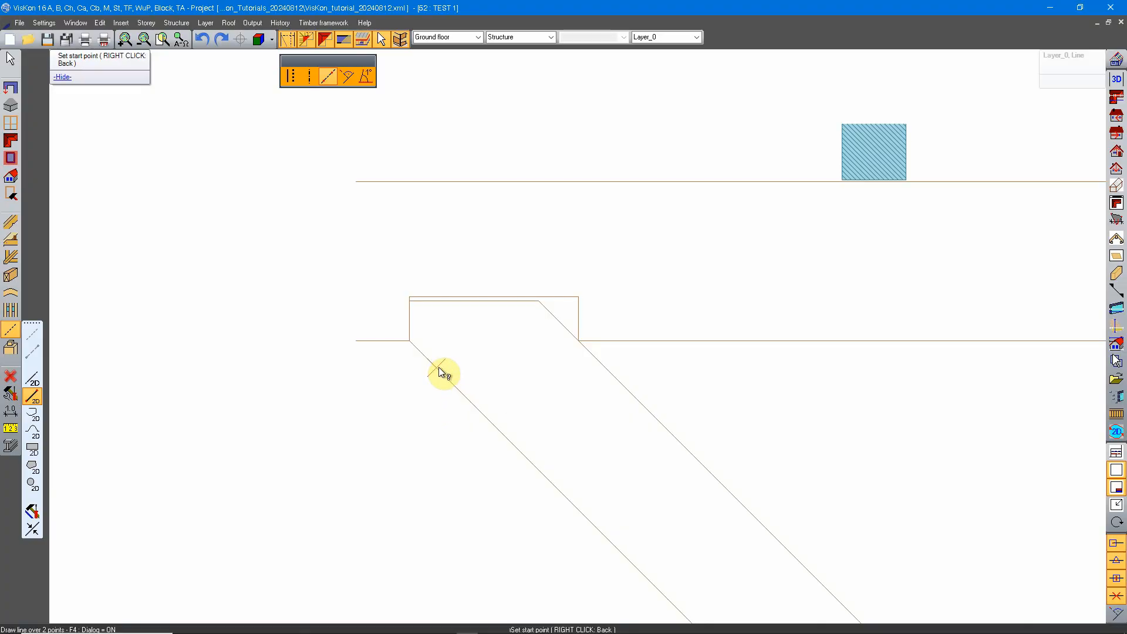
pyautogui.click(33, 399)
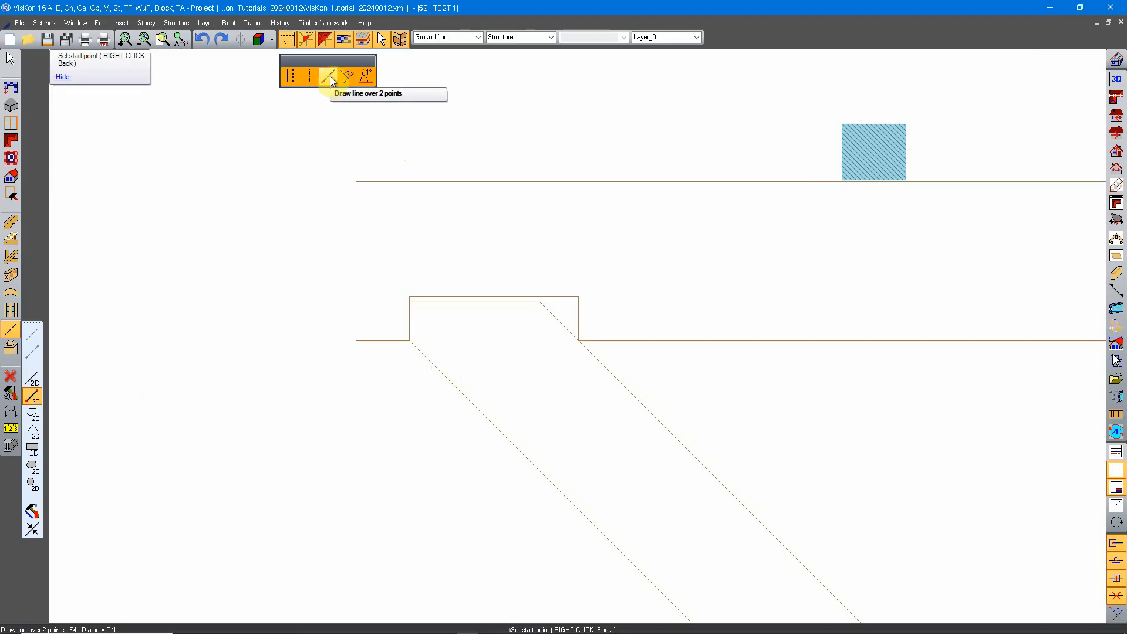
pyautogui.click(433, 364)
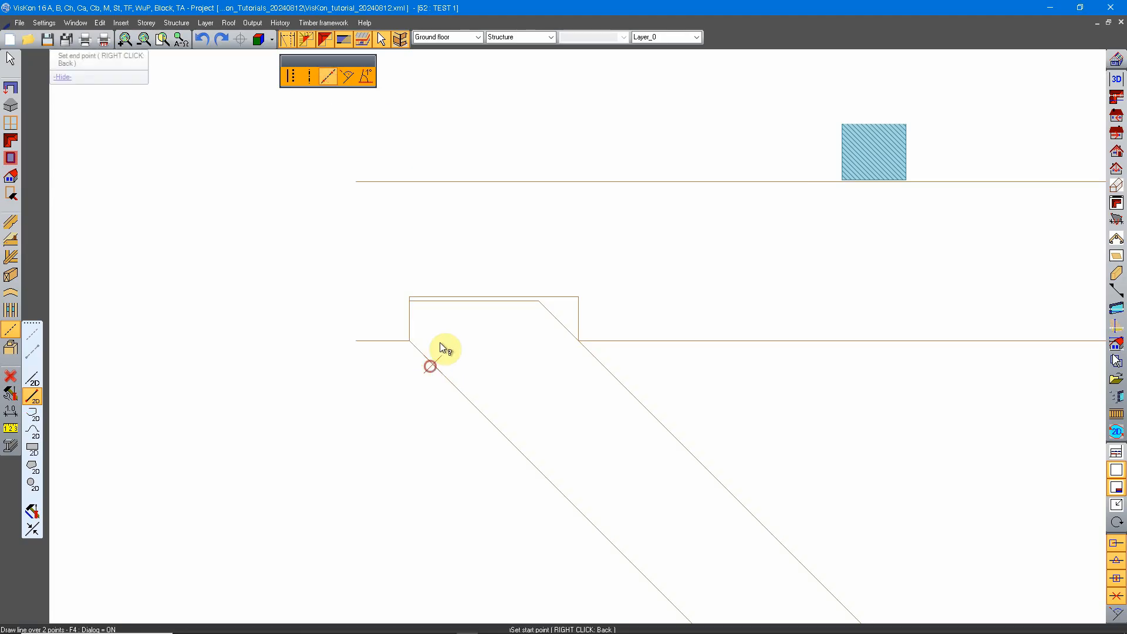
pyautogui.click(530, 224)
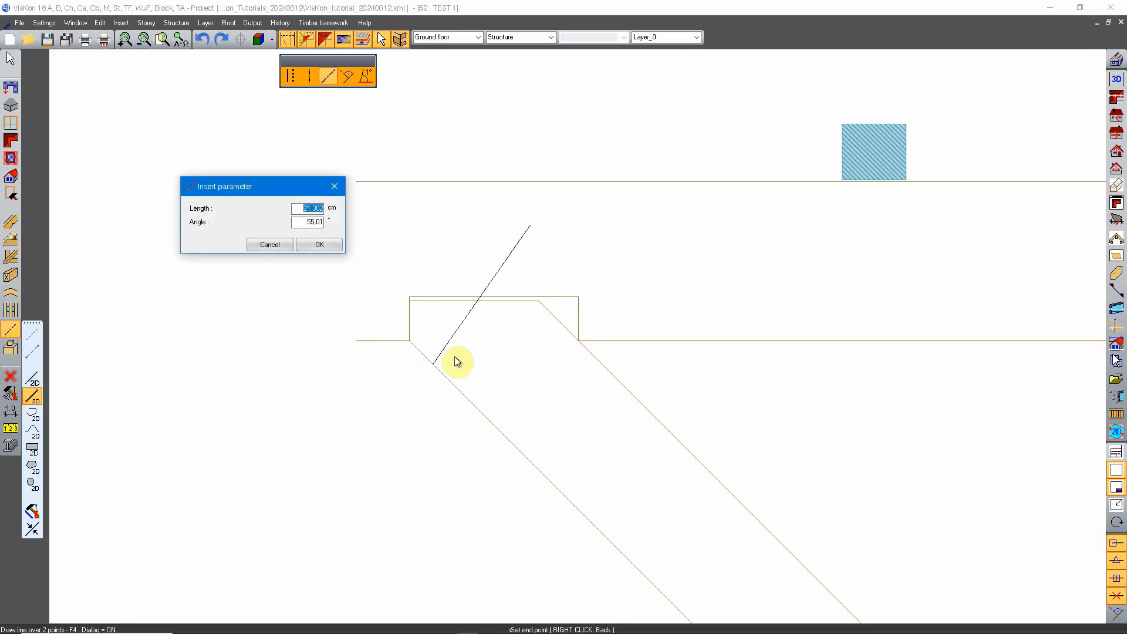
pyautogui.write('20')
pyautogui.click(320, 244)
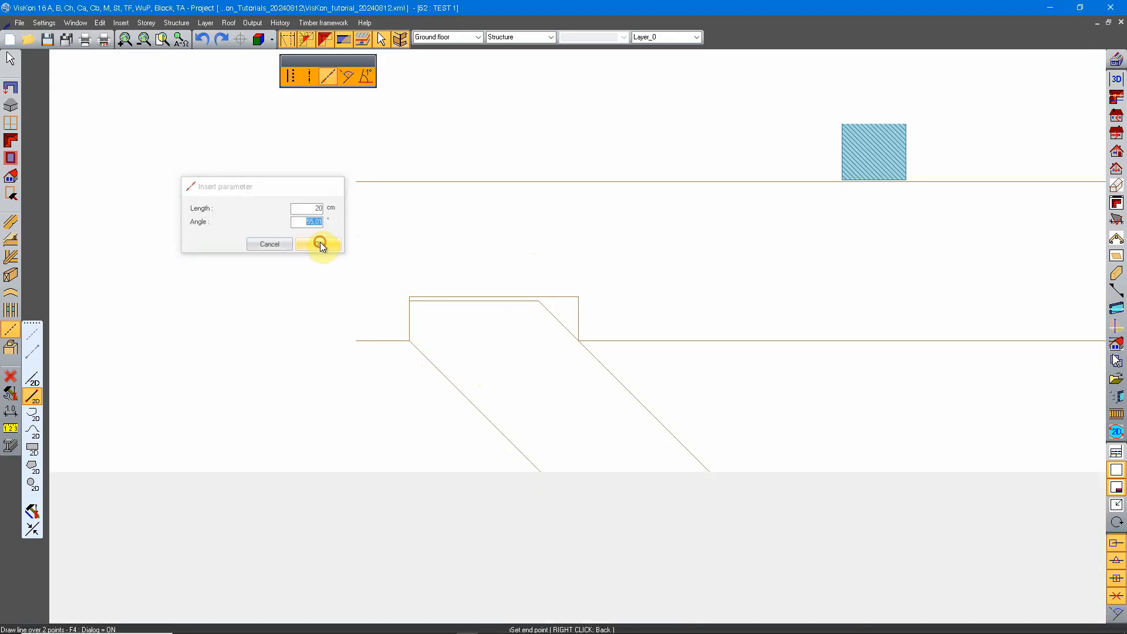
# Draw the second shaft edge from the screw's tip back to the diagonal's lower edge, just beside the first edge's start.
pyautogui.click(524, 234)
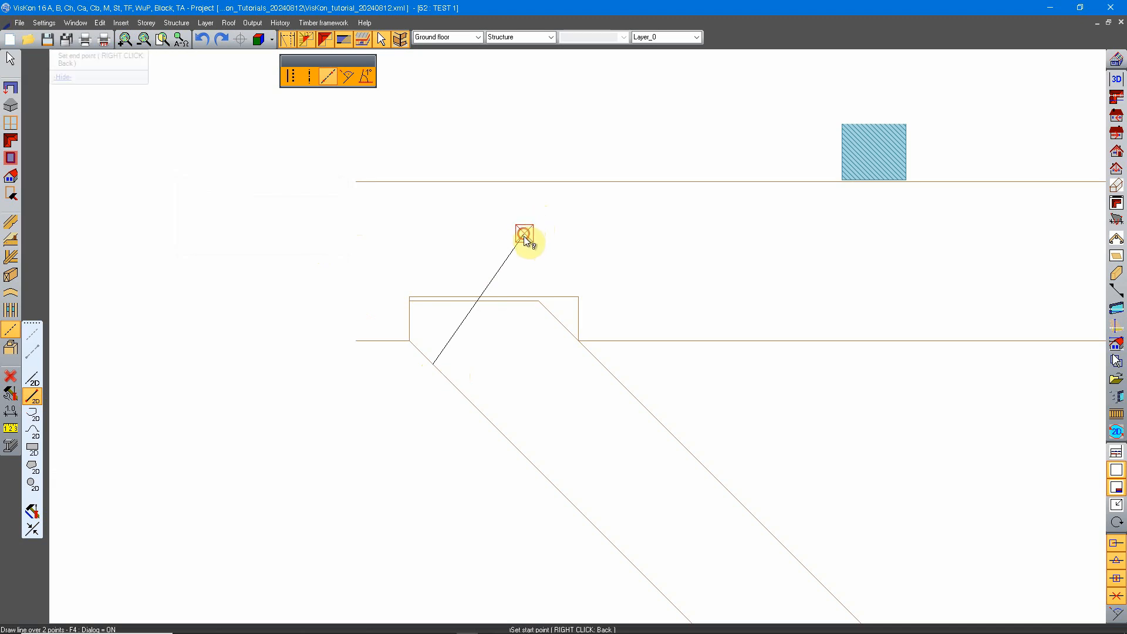
pyautogui.click(442, 370)
pyautogui.click(317, 246)
# Outline the screw head below the diagonal's edge with lines about 0.95 cm and 2.9 cm long, closing at the first shaft edge.
pyautogui.scroll(3, 417, 366)
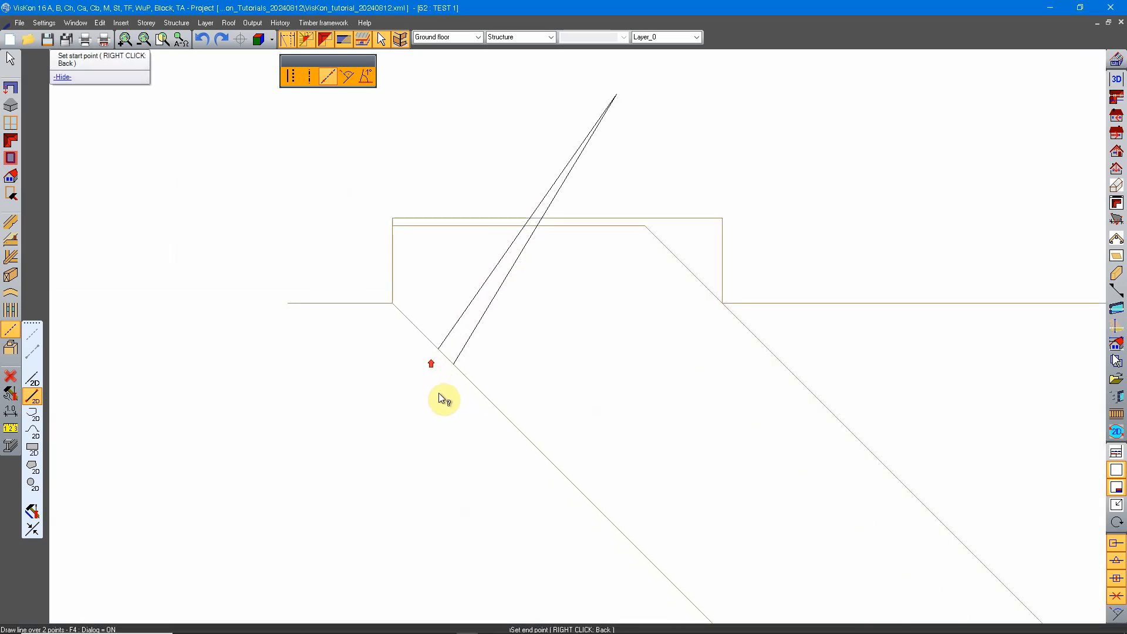
pyautogui.click(458, 356)
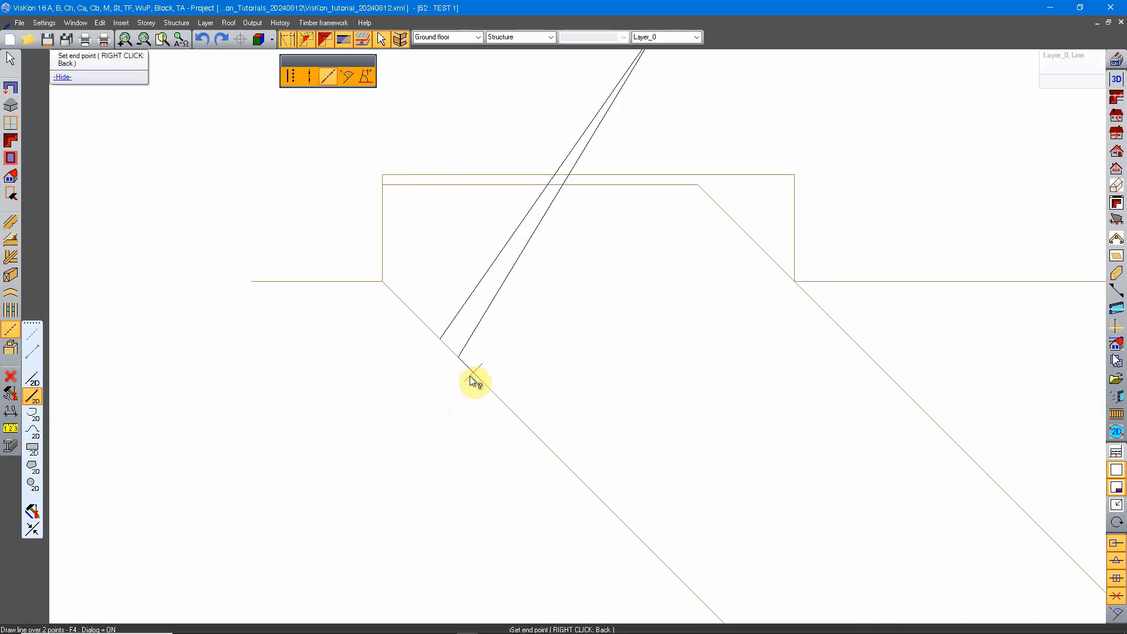
pyautogui.click(458, 376)
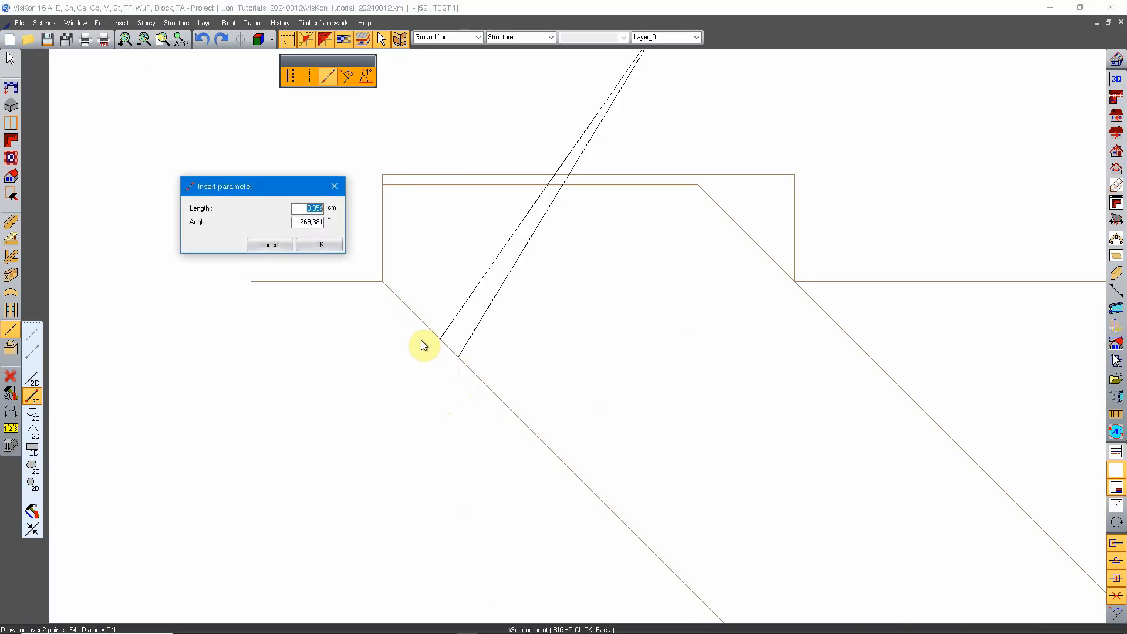
pyautogui.click(337, 243)
pyautogui.click(458, 376)
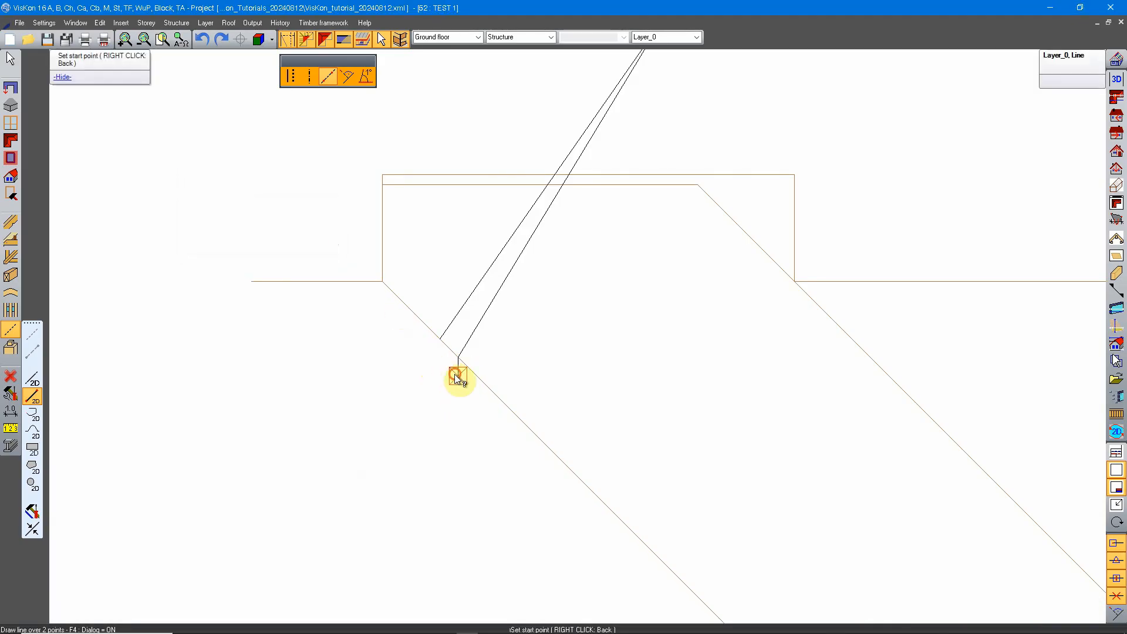
pyautogui.click(417, 336)
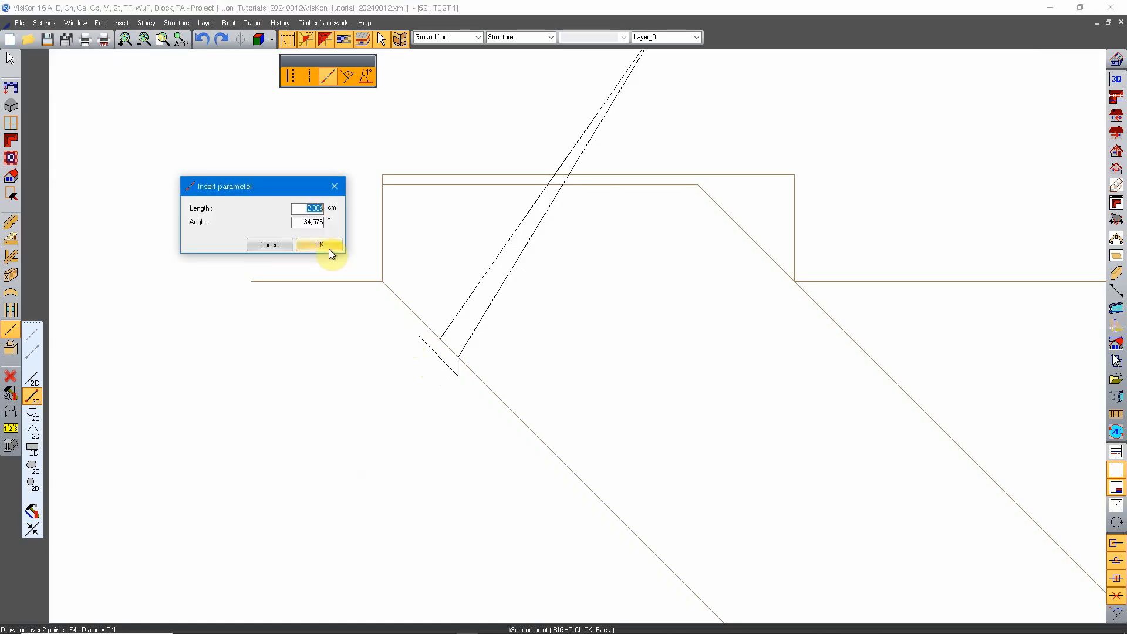
pyautogui.click(326, 248)
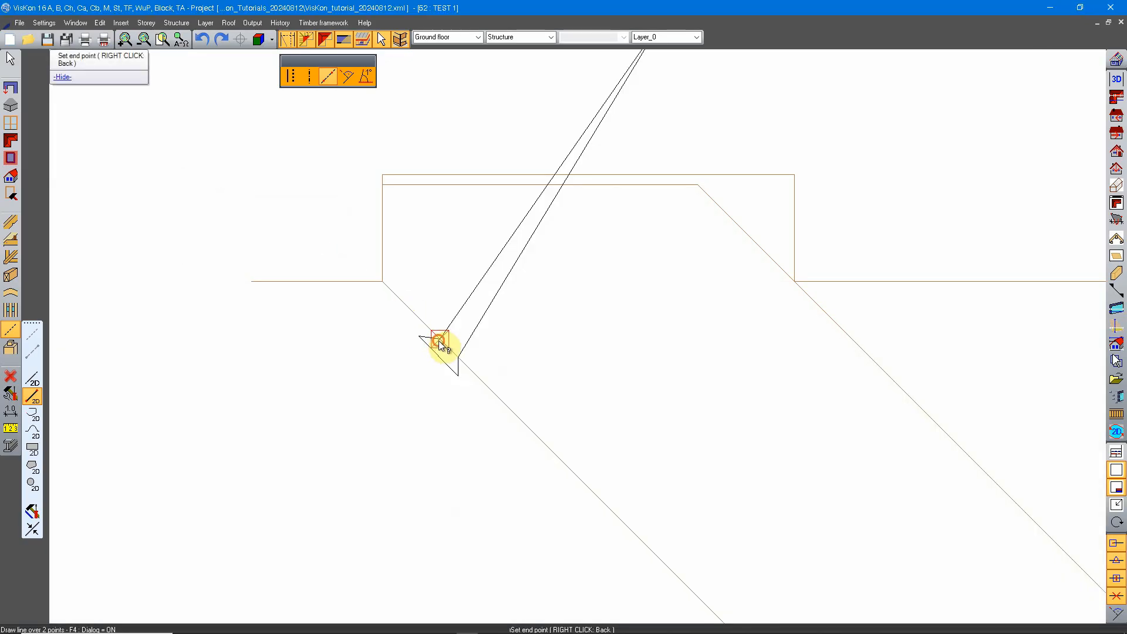
pyautogui.click(439, 339)
pyautogui.click(325, 243)
pyautogui.scroll(-4, 495, 329)
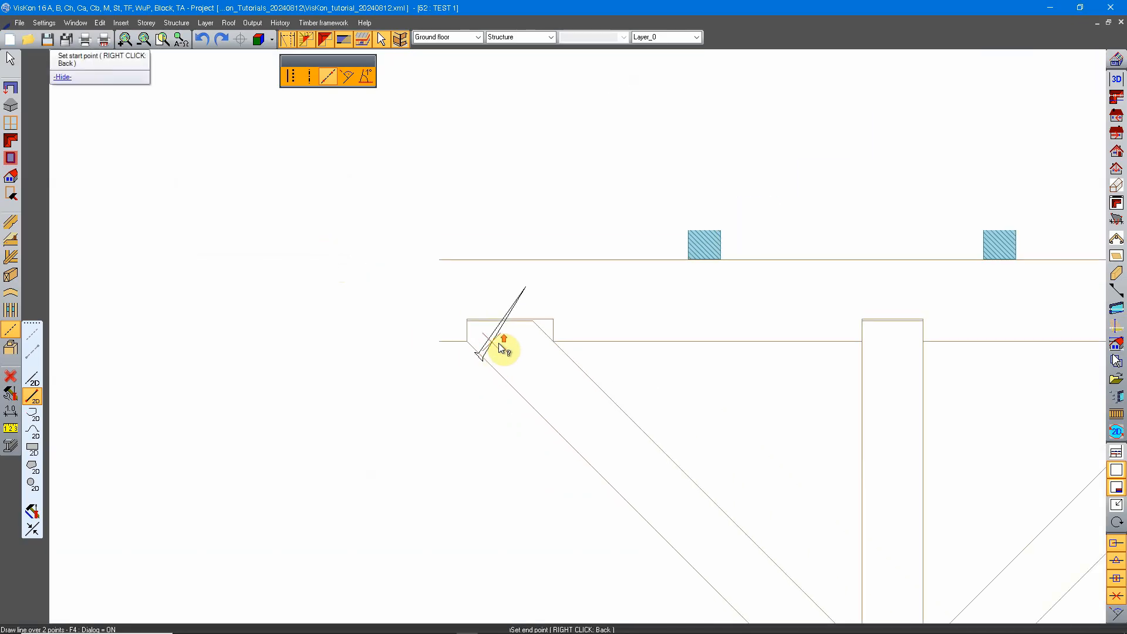
pyautogui.scroll(2, 496, 345)
pyautogui.rightClick(509, 331)
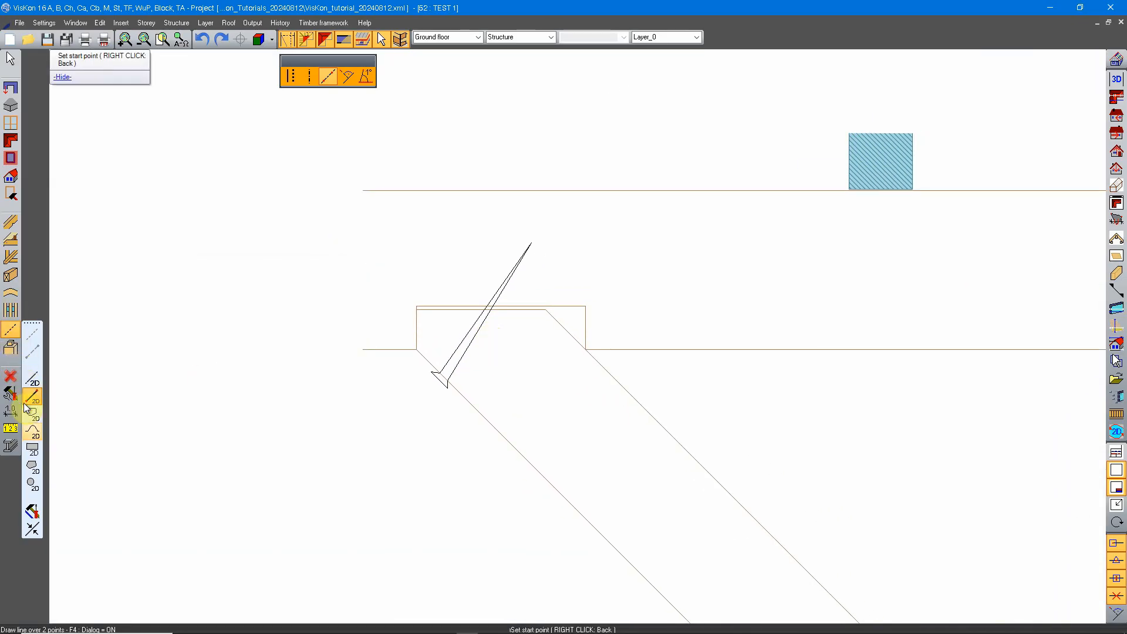
# Choose a hatching for a 2D polygon and trace the screw's outline with it.
pyautogui.click(35, 469)
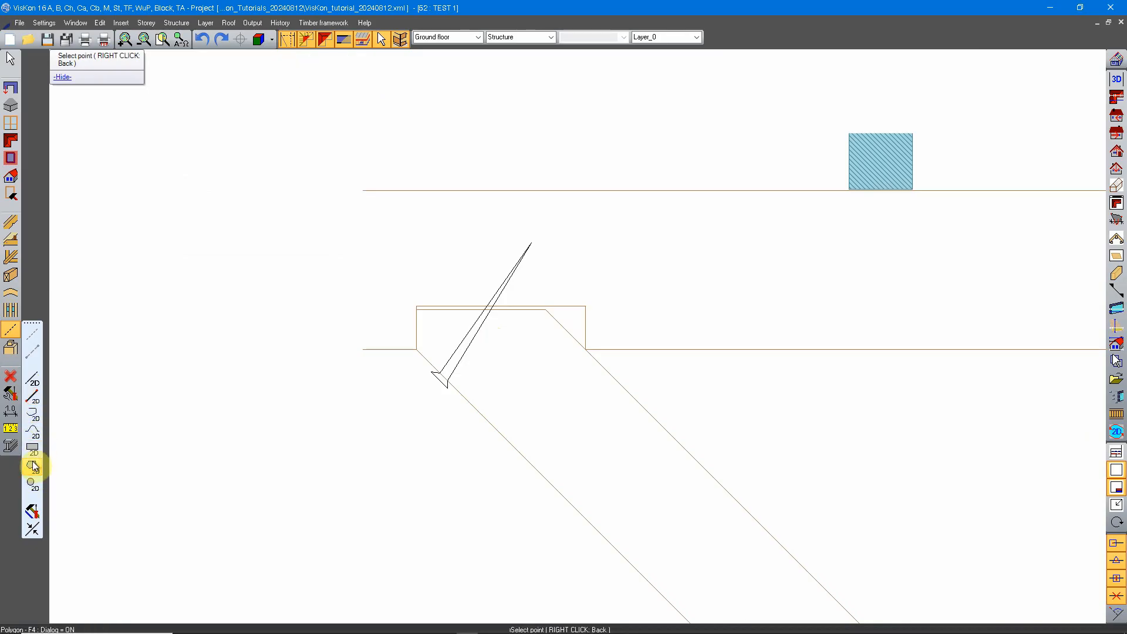
pyautogui.click(32, 467)
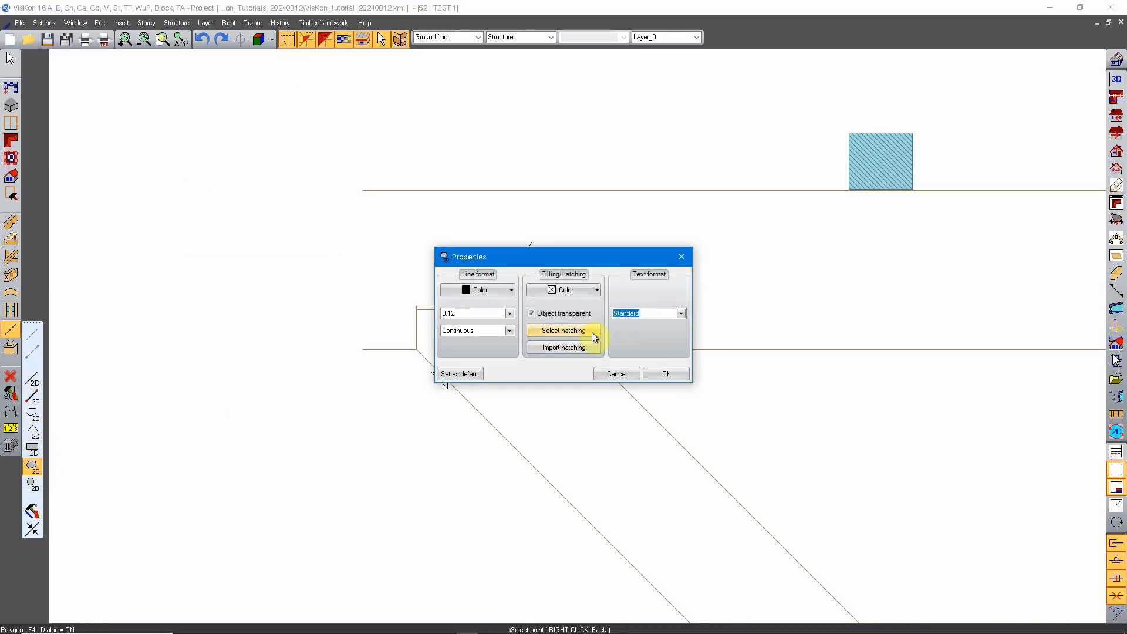
pyautogui.click(561, 331)
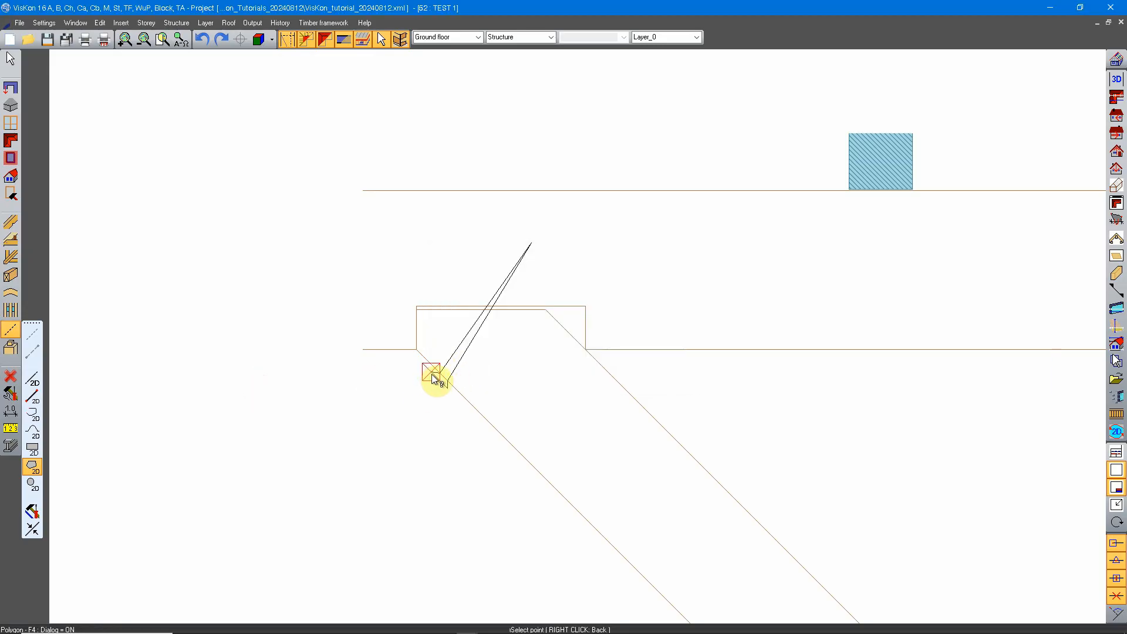
pyautogui.click(442, 373)
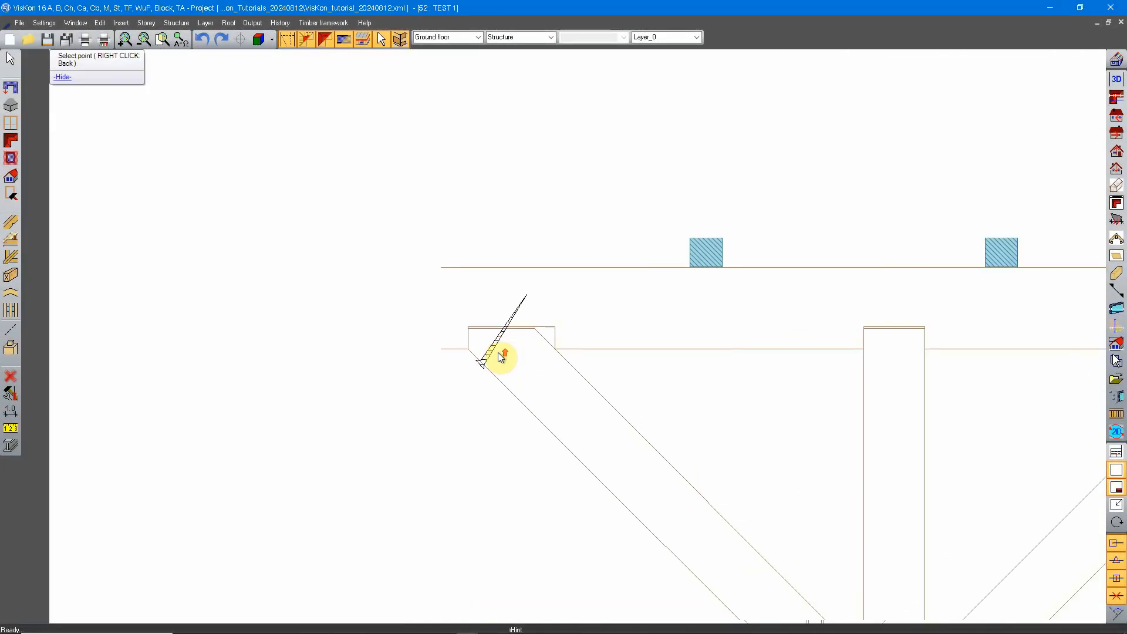
# Set the fill color of the hatched screw polygon to grey.
pyautogui.scroll(7, 499, 357)
pyautogui.rightClick(440, 334)
pyautogui.click(476, 219)
pyautogui.doubleClick(510, 320)
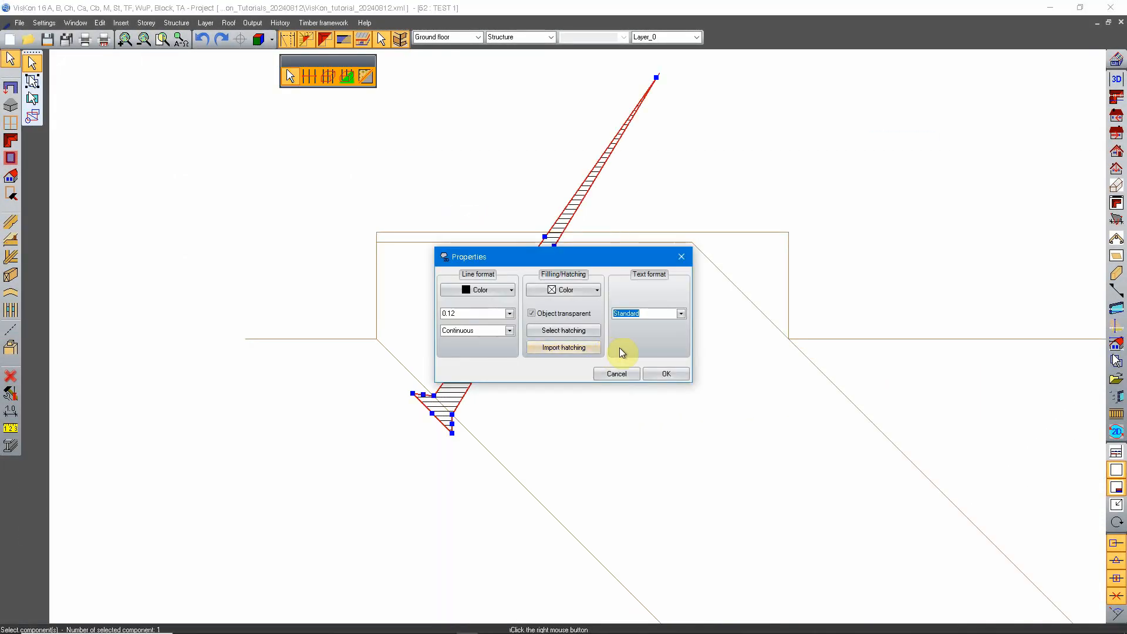
pyautogui.click(598, 290)
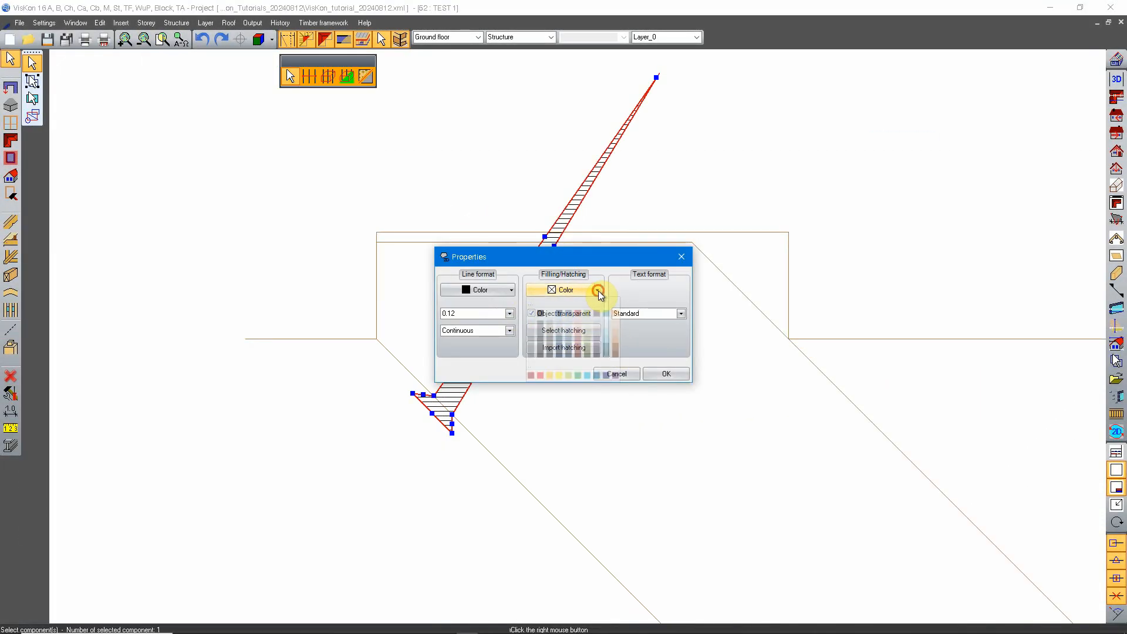
pyautogui.click(533, 333)
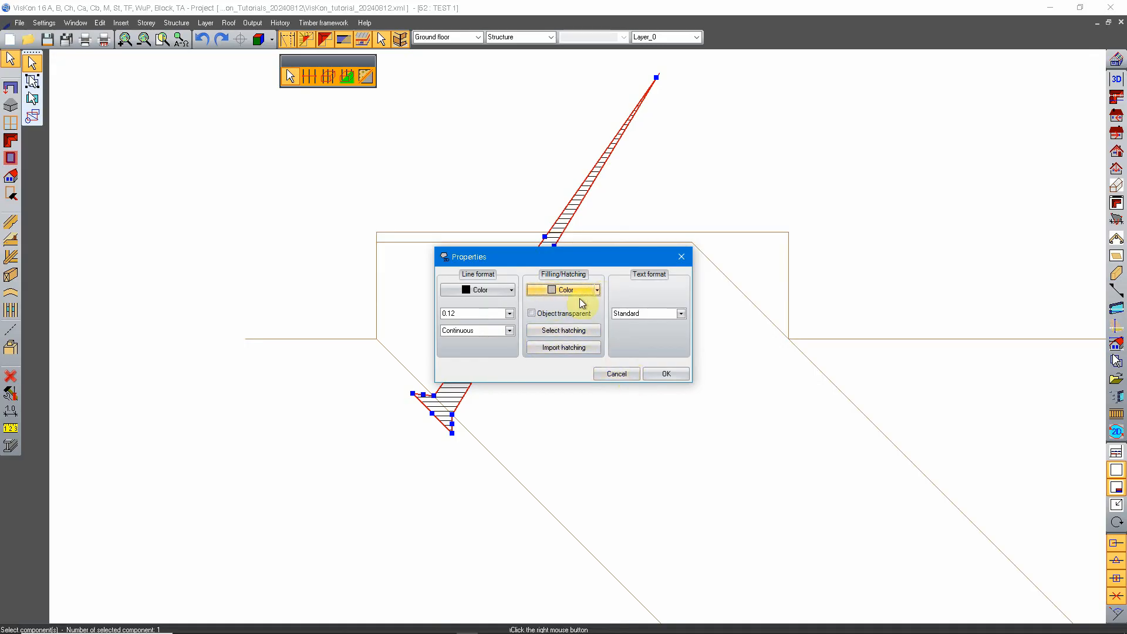
pyautogui.click(667, 374)
pyautogui.scroll(-2, 528, 282)
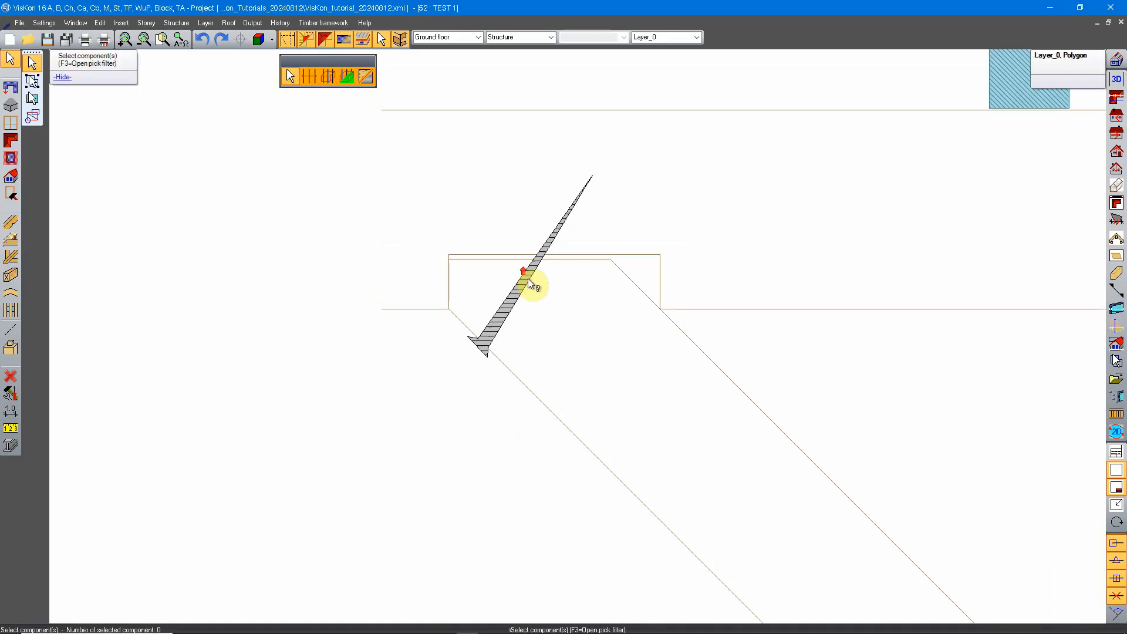
pyautogui.scroll(-3, 531, 285)
pyautogui.scroll(2, 545, 287)
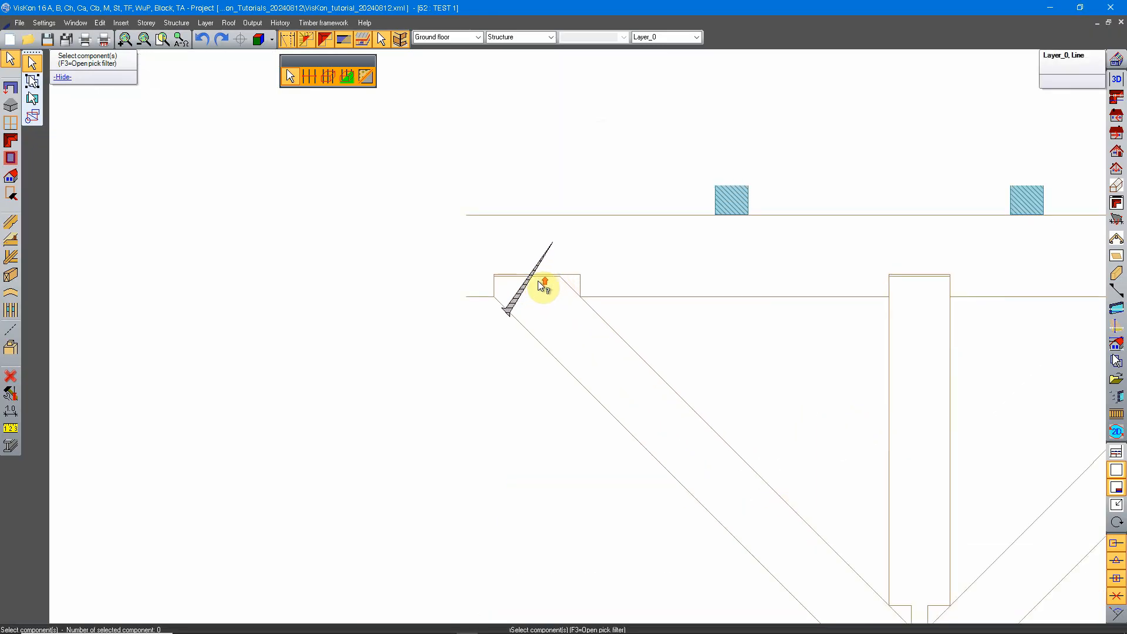
# Mirror the hatched screw, defining the mirror axis by two points on the vertical stud's left edge.
pyautogui.moveTo(722, 345); pyautogui.dragTo(540, 342, button='middle')
pyautogui.moveTo(776, 375); pyautogui.dragTo(468, 372, button='middle')
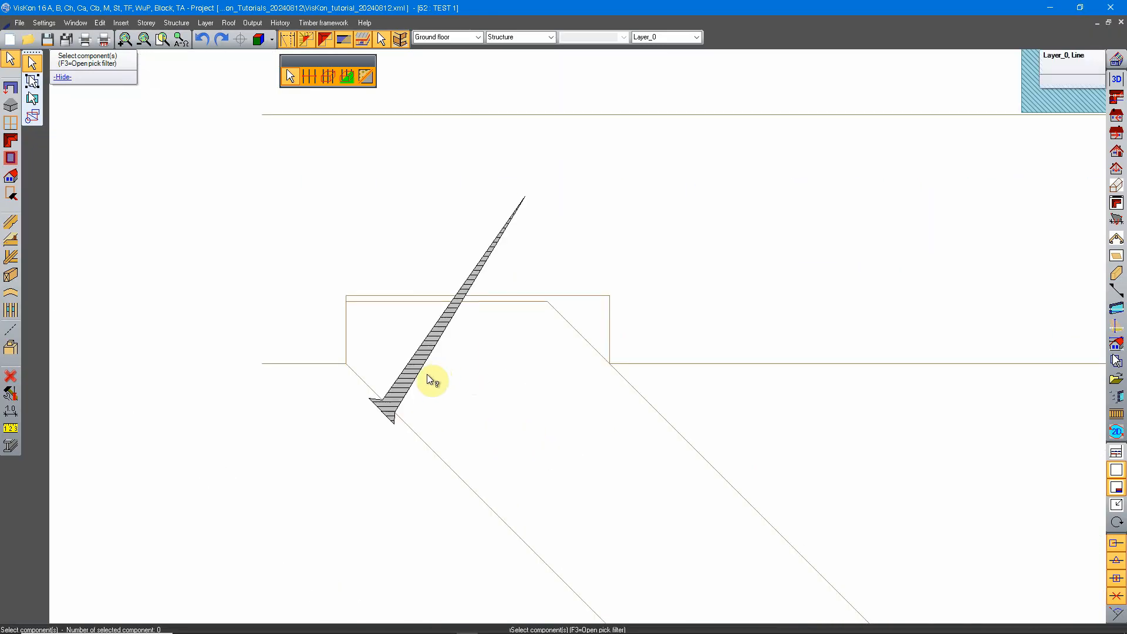
pyautogui.click(393, 387)
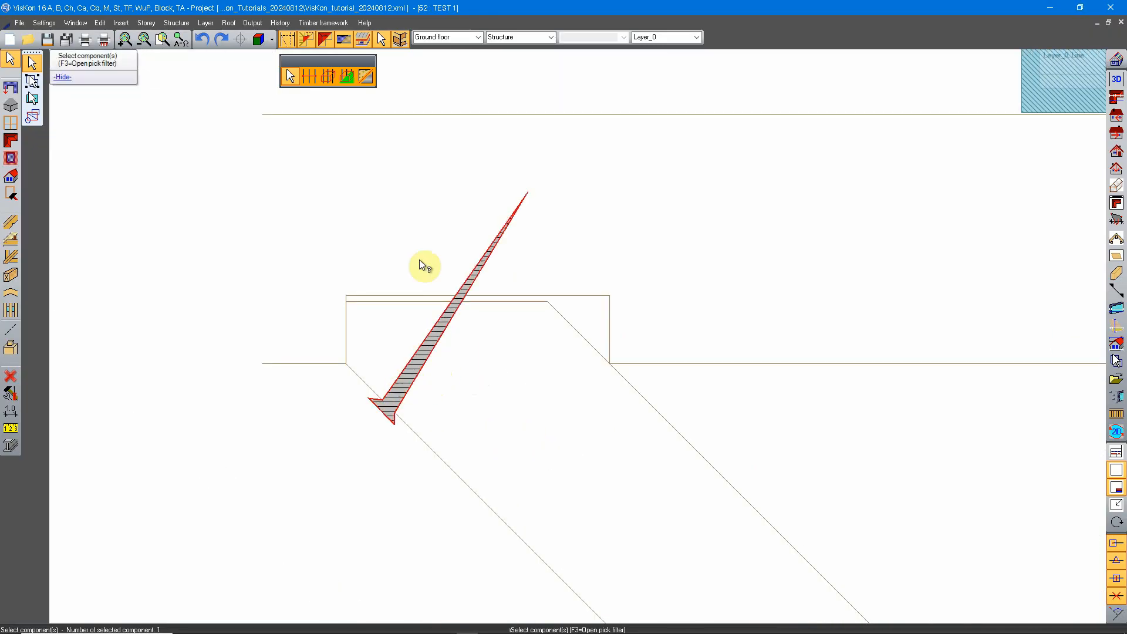
pyautogui.scroll(-4, 420, 262)
pyautogui.rightClick(400, 290)
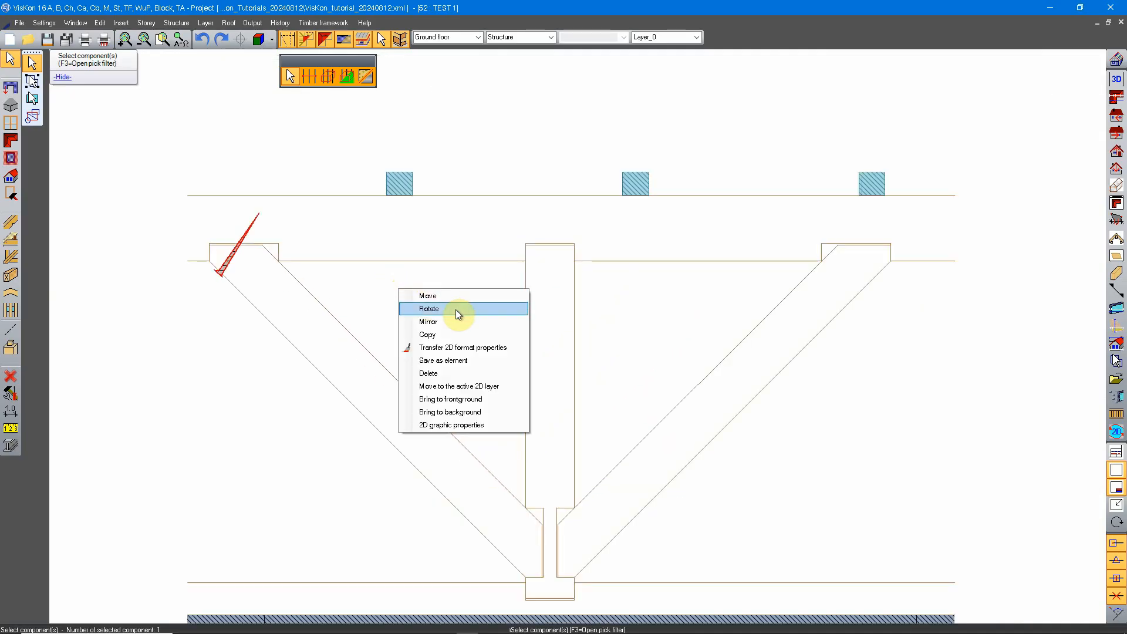
pyautogui.click(438, 322)
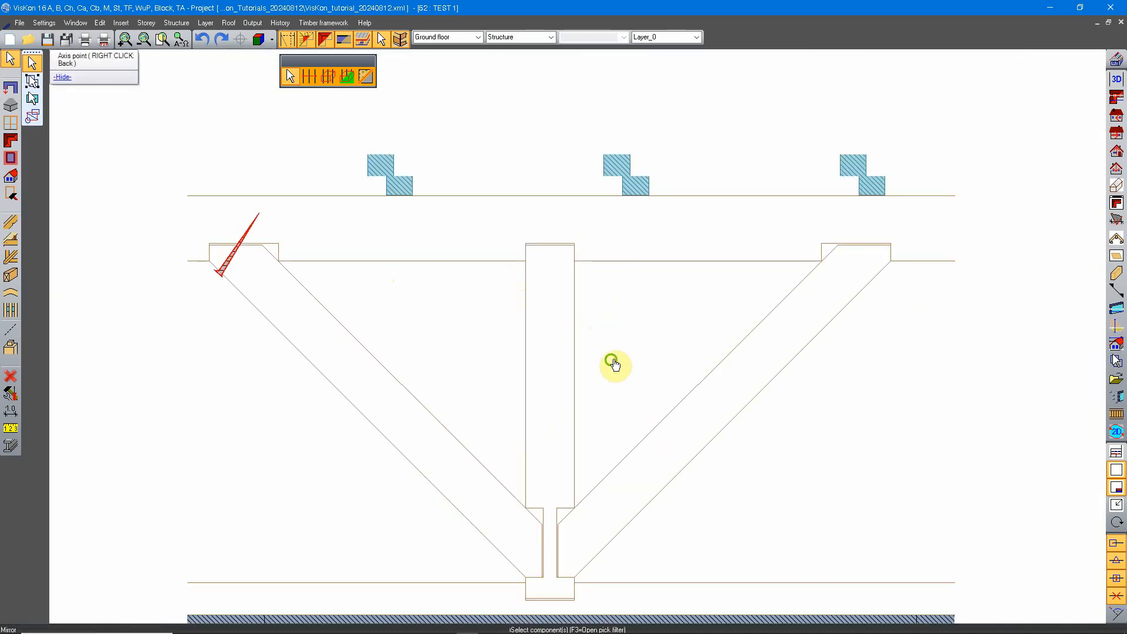
pyautogui.click(486, 359)
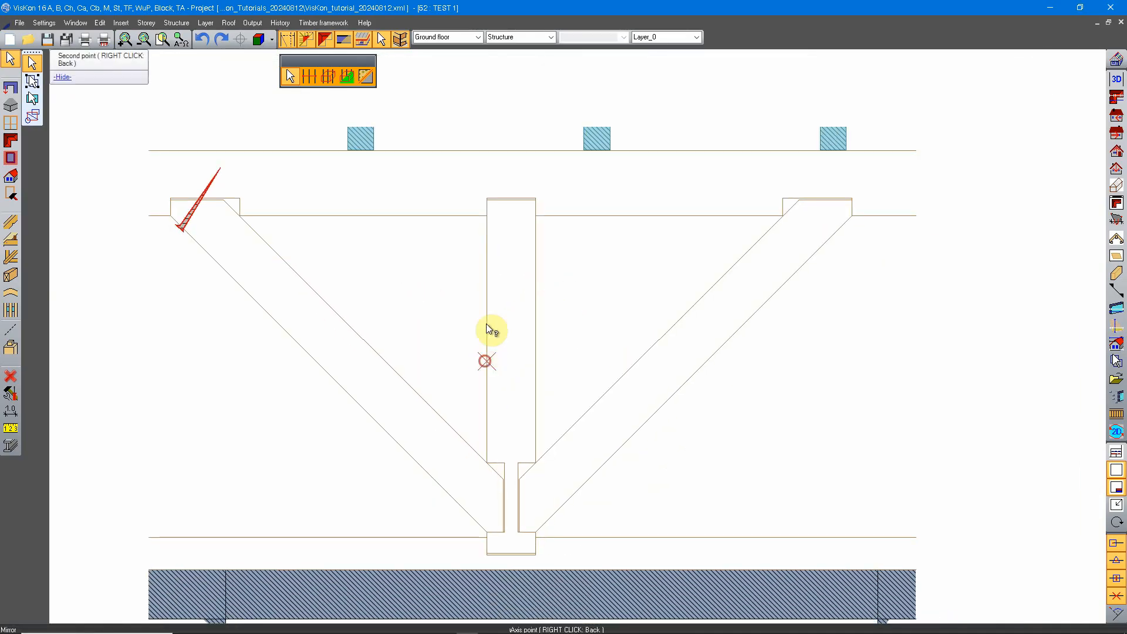
pyautogui.click(488, 263)
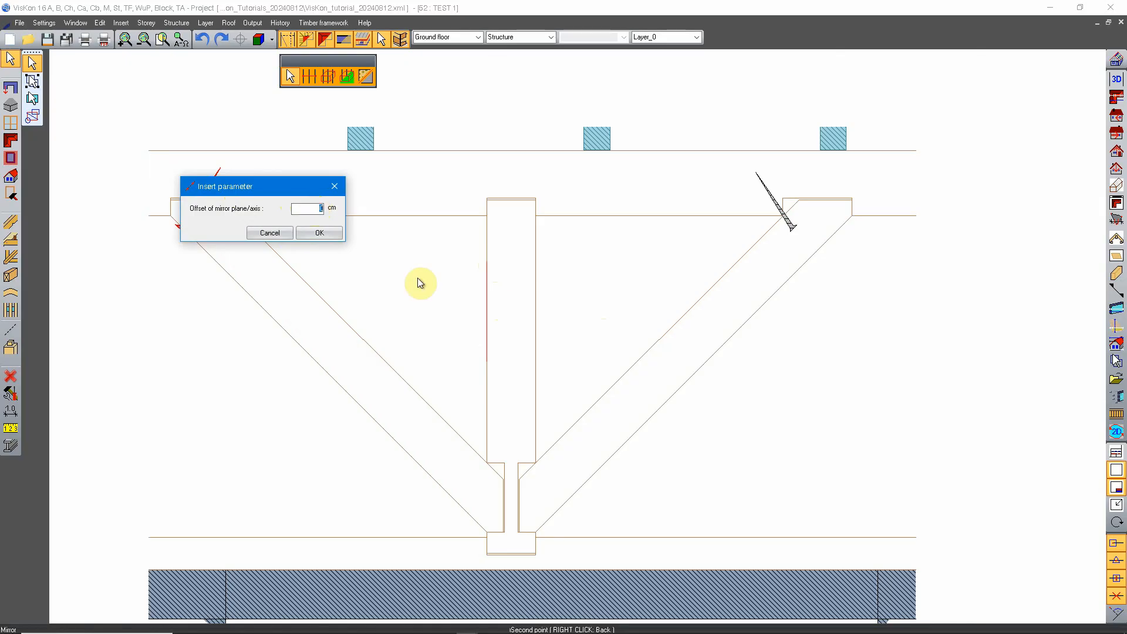
# Offset the mirror axis by -15/2 cm to the stud's centre and create the mirrored screw as a copy.
pyautogui.write('15/2')
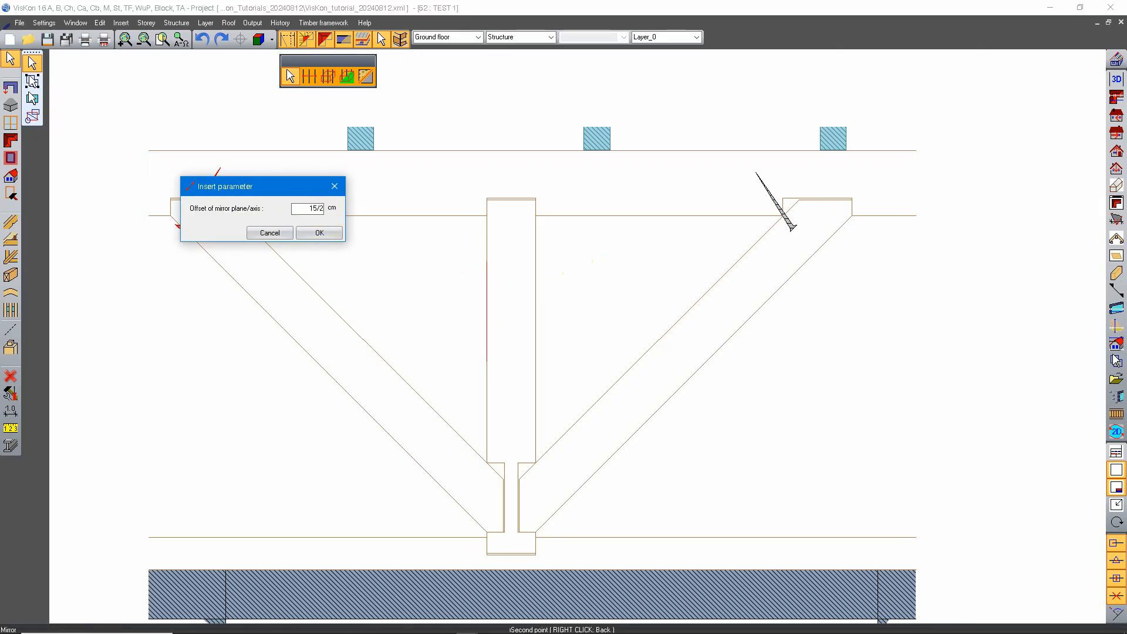
pyautogui.press('Tab')
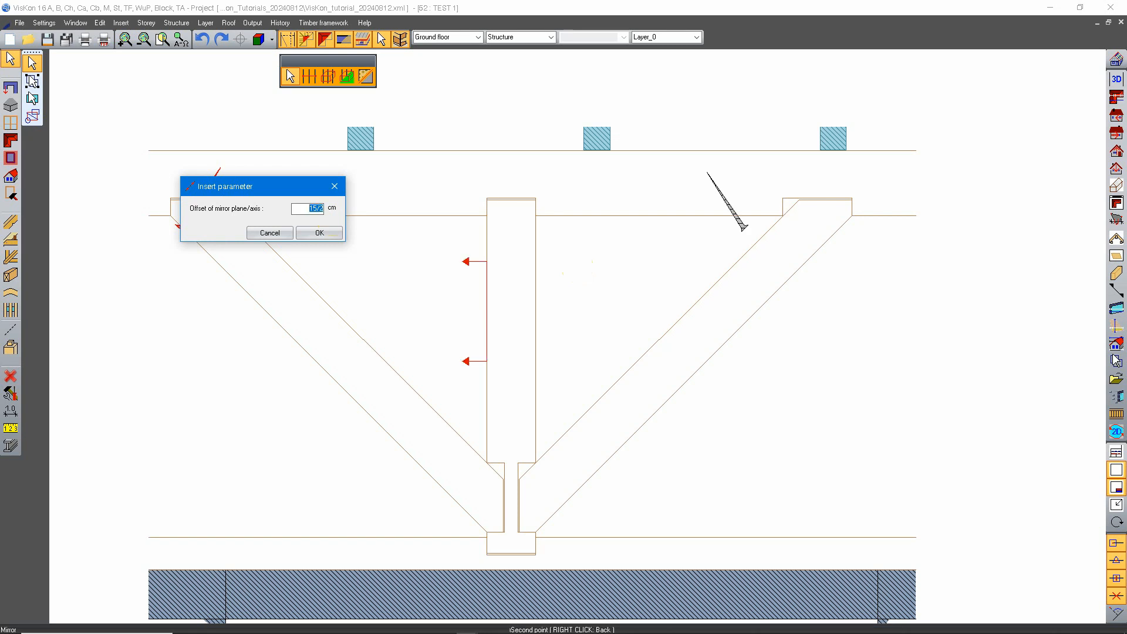
pyautogui.click(310, 211)
pyautogui.write('-')
pyautogui.press('Tab')
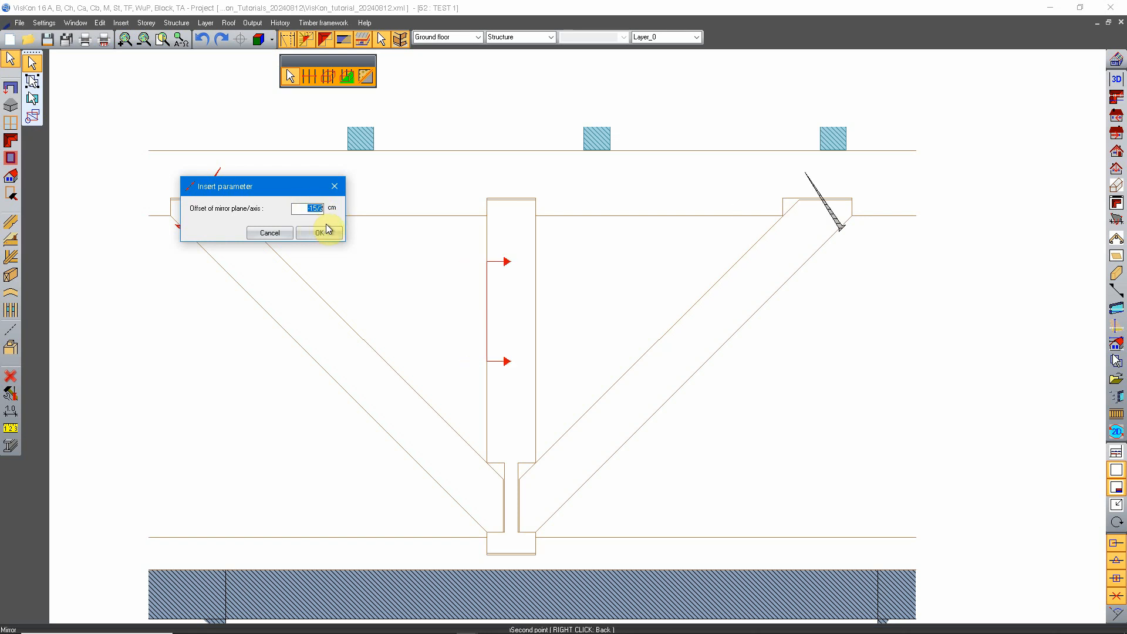
pyautogui.click(330, 235)
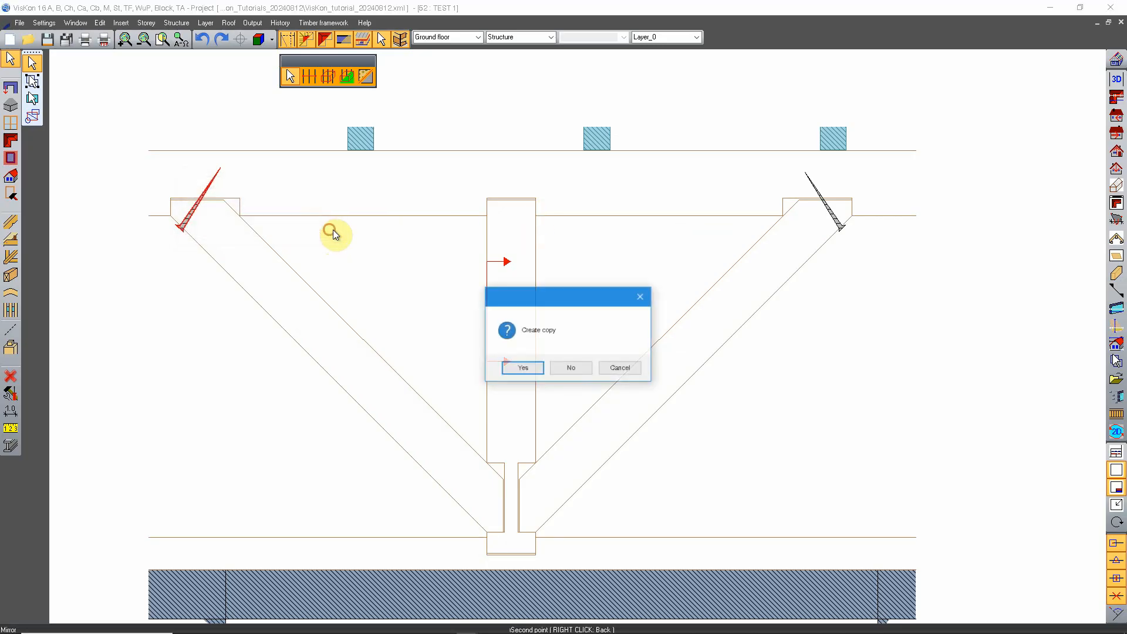
pyautogui.click(524, 368)
pyautogui.moveTo(828, 255); pyautogui.dragTo(741, 250, button='middle')
pyautogui.scroll(-1, 749, 253)
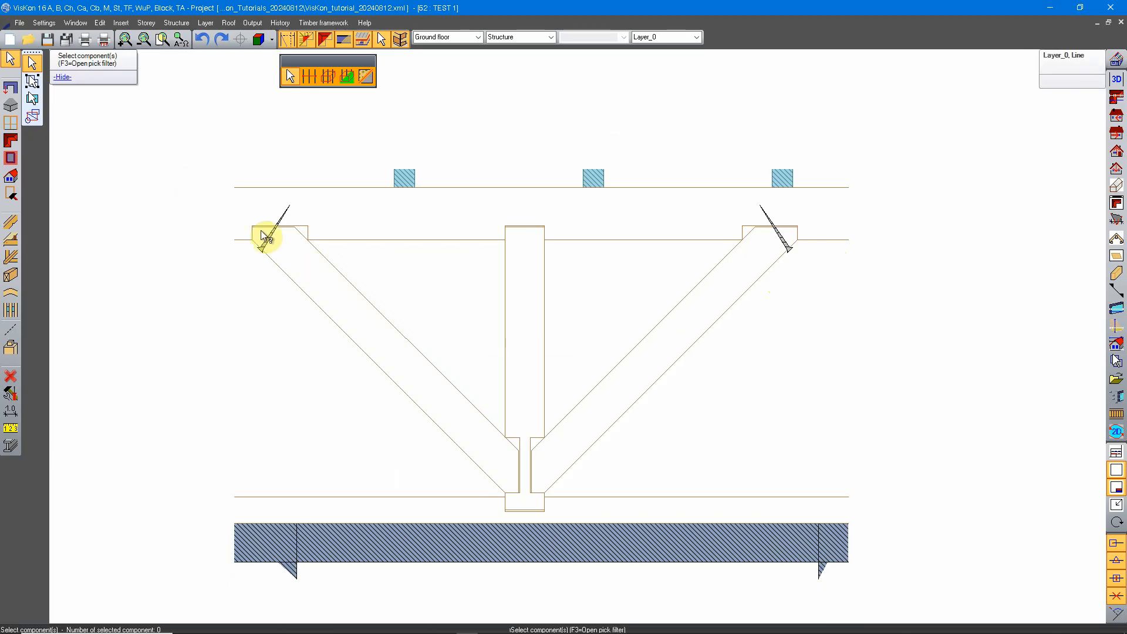
pyautogui.moveTo(669, 271)
pyautogui.mouseDown(button='middle')
pyautogui.moveTo(833, 266)
pyautogui.moveTo(664, 291)
pyautogui.mouseUp(button='middle')
pyautogui.press('Escape')
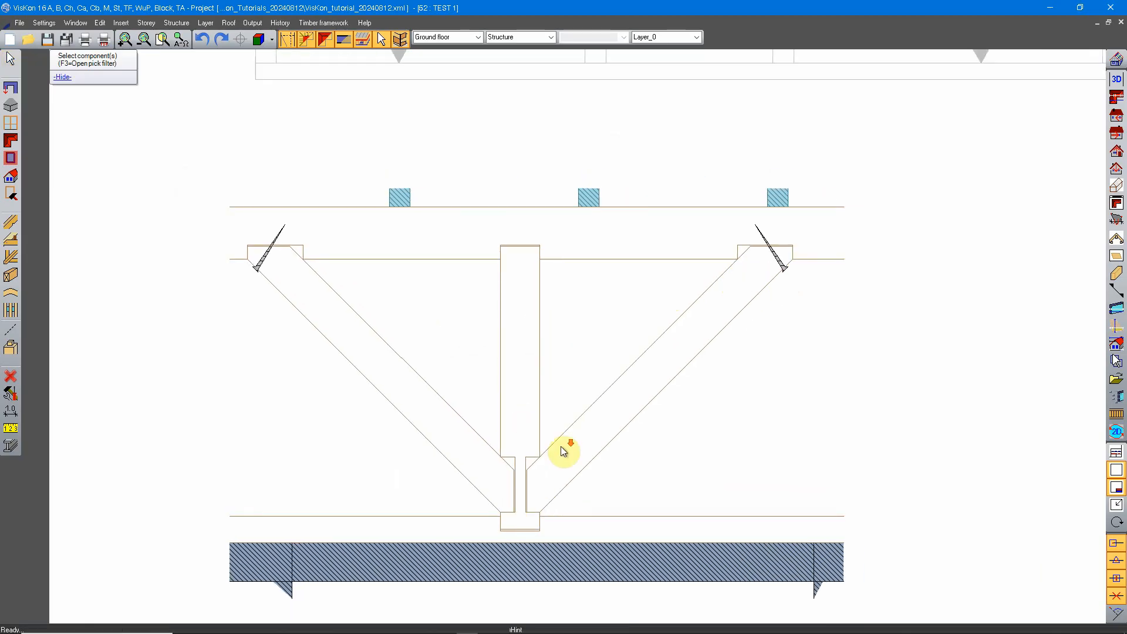
# Place a text label with a leader from the left diagonal brace to the empty area below it.
pyautogui.scroll(-2, 563, 449)
pyautogui.scroll(2, 562, 393)
pyautogui.moveTo(313, 368); pyautogui.dragTo(360, 368, button='middle')
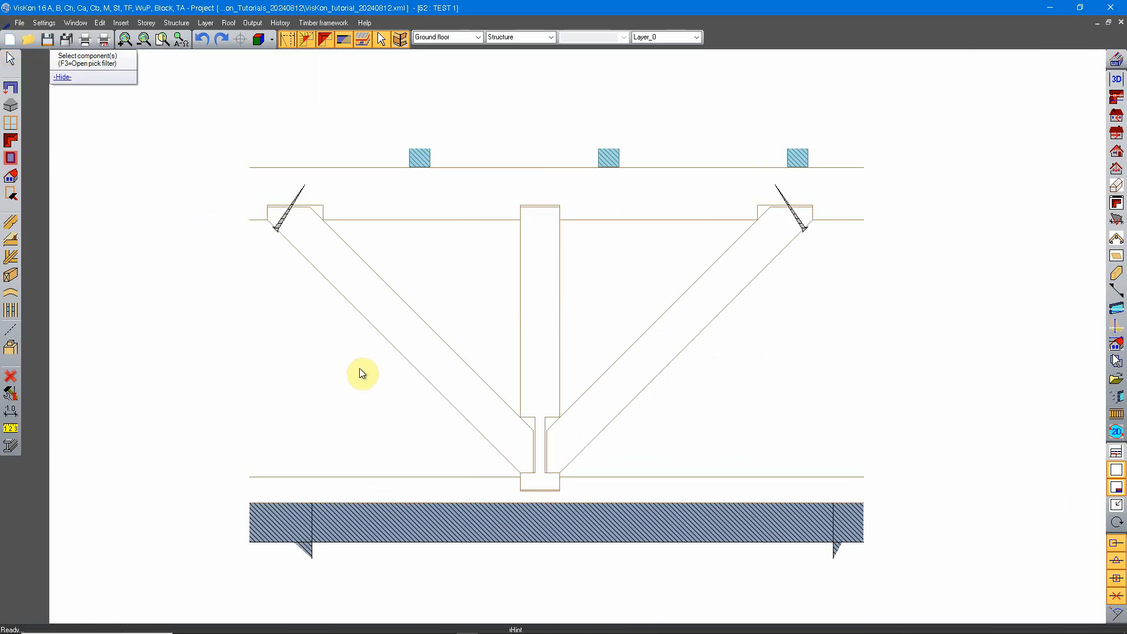
pyautogui.click(11, 410)
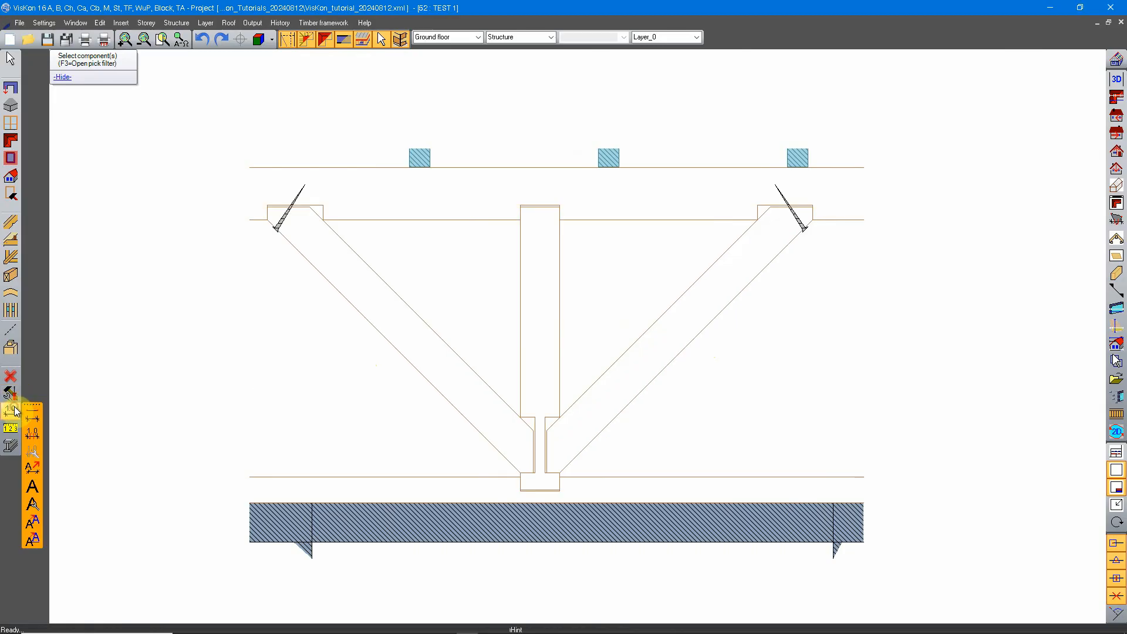
pyautogui.click(33, 486)
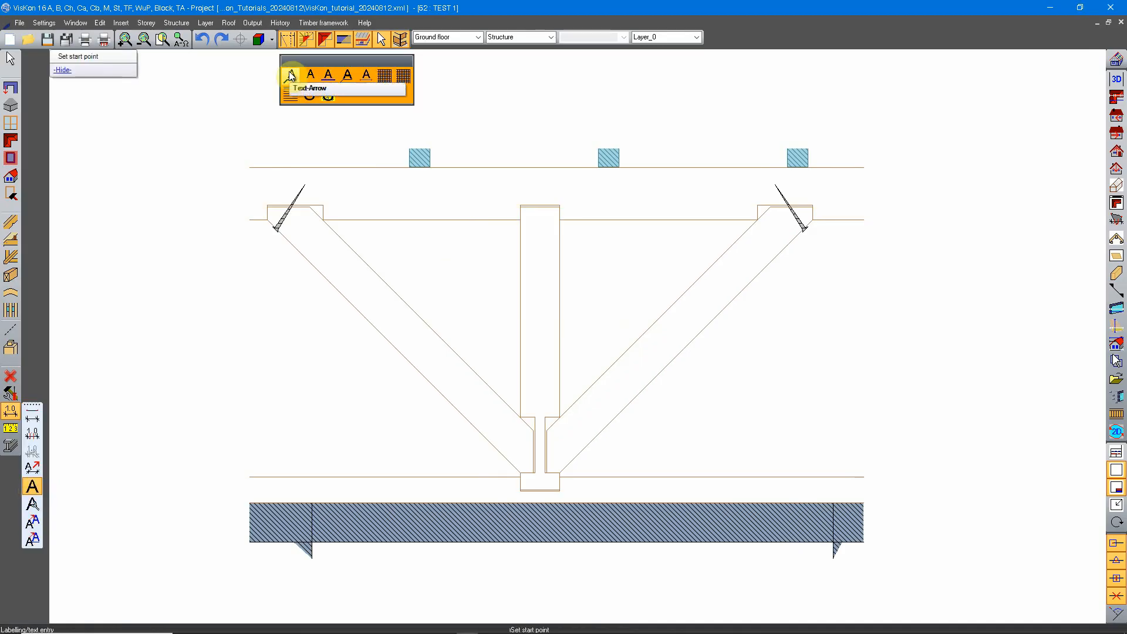
pyautogui.moveTo(386, 260); pyautogui.dragTo(432, 271, button='middle')
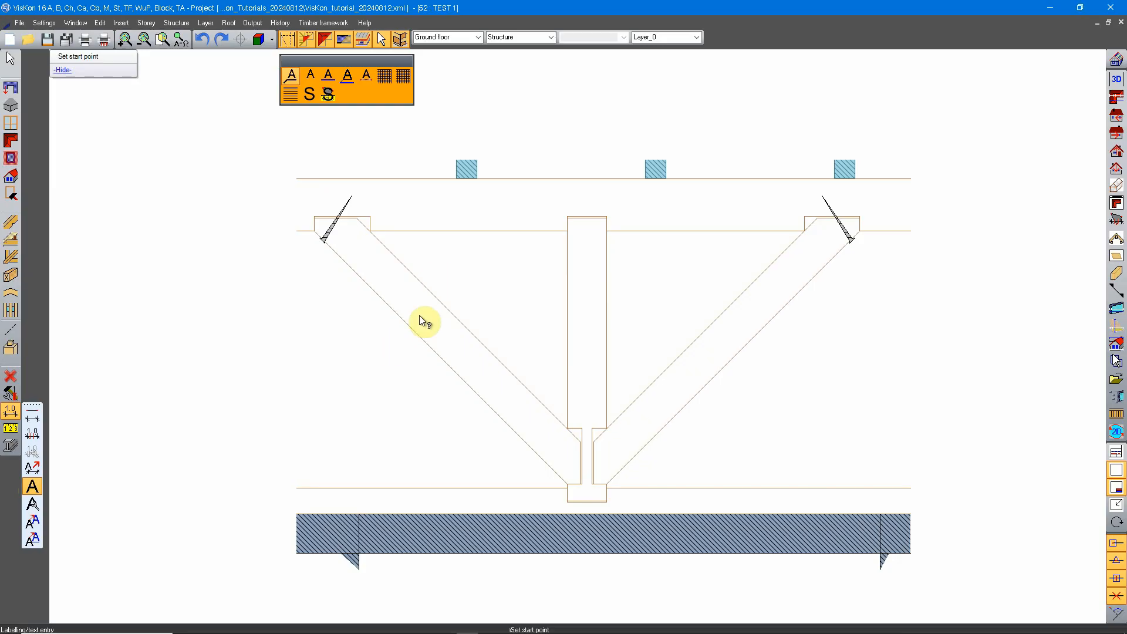
pyautogui.click(405, 304)
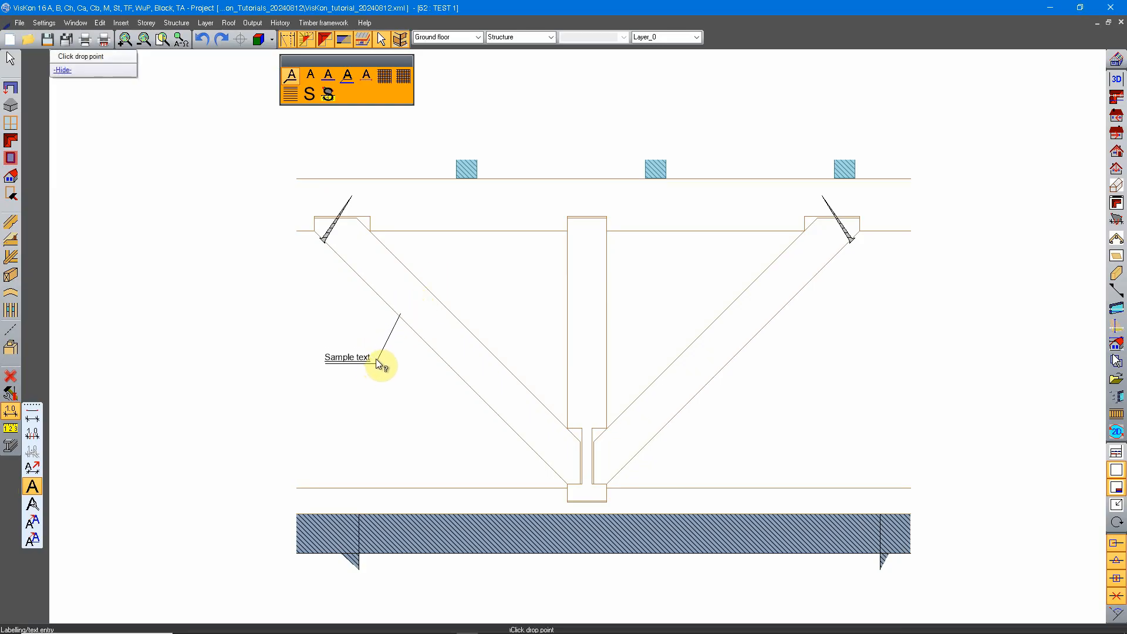
pyautogui.click(358, 368)
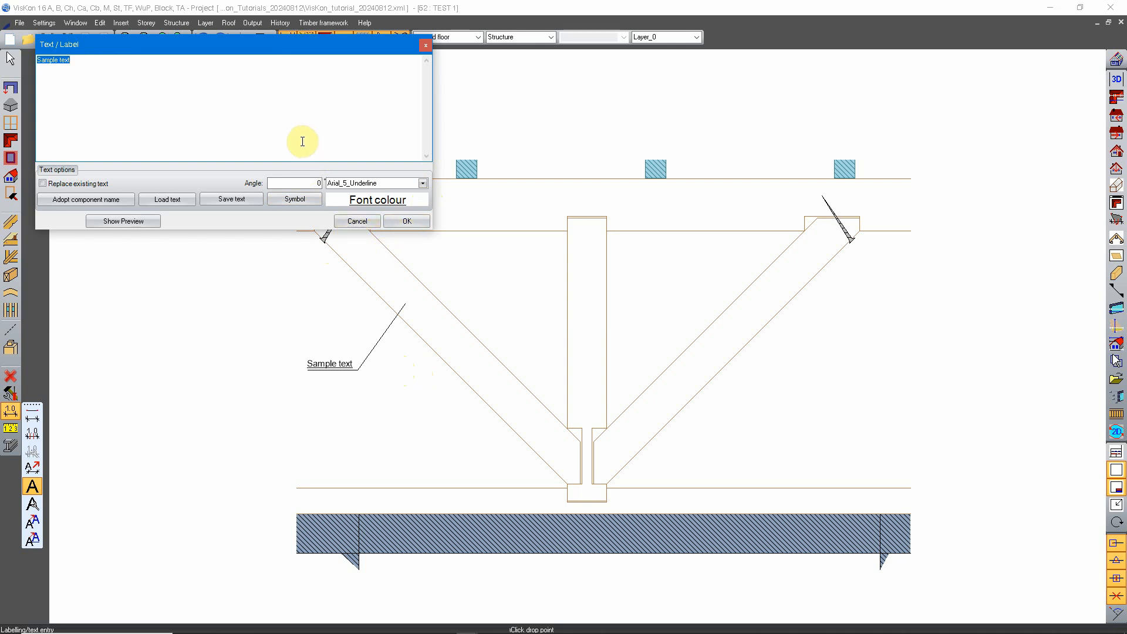
# Set the label's font to Courier New_16_Standard and its text to "Knee brace (15/15)".
pyautogui.click(422, 184)
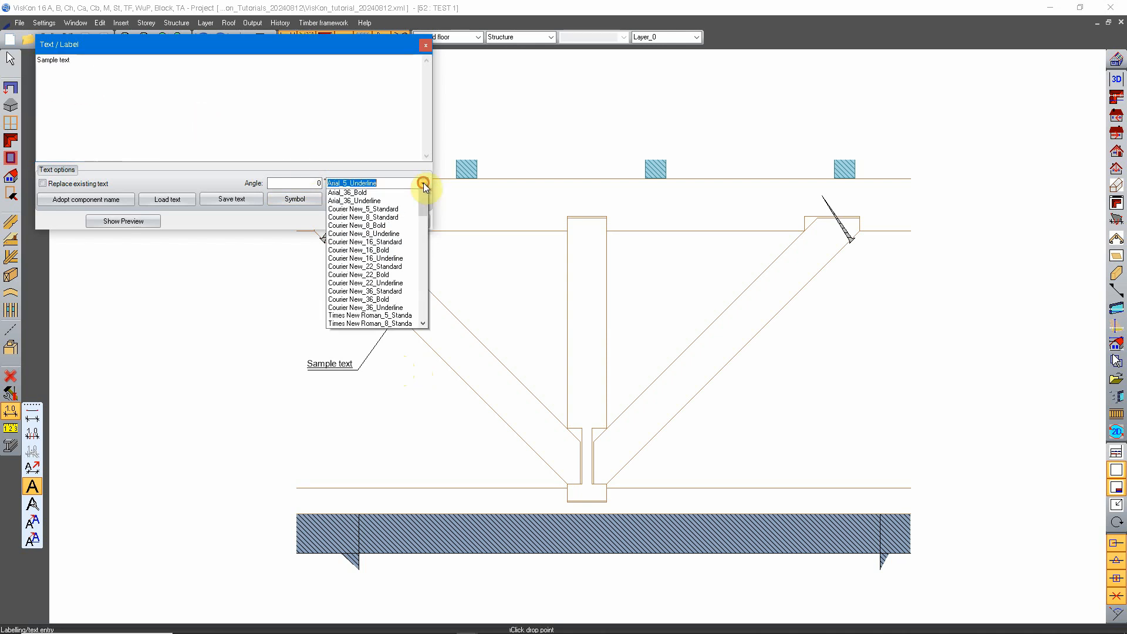
pyautogui.scroll(-2, 406, 356)
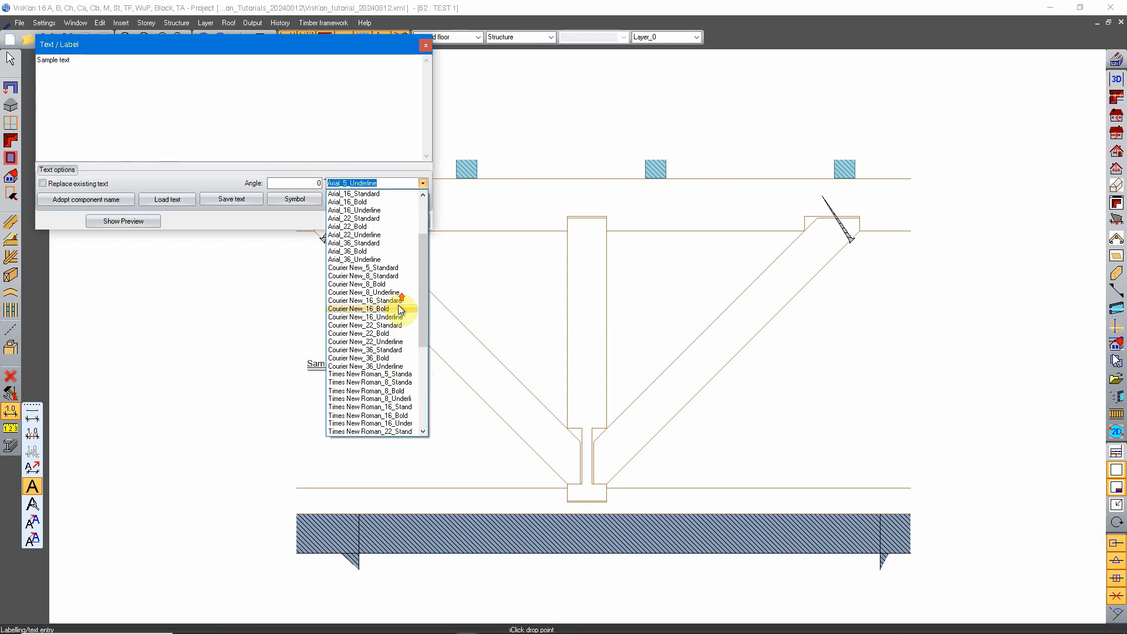
pyautogui.click(403, 301)
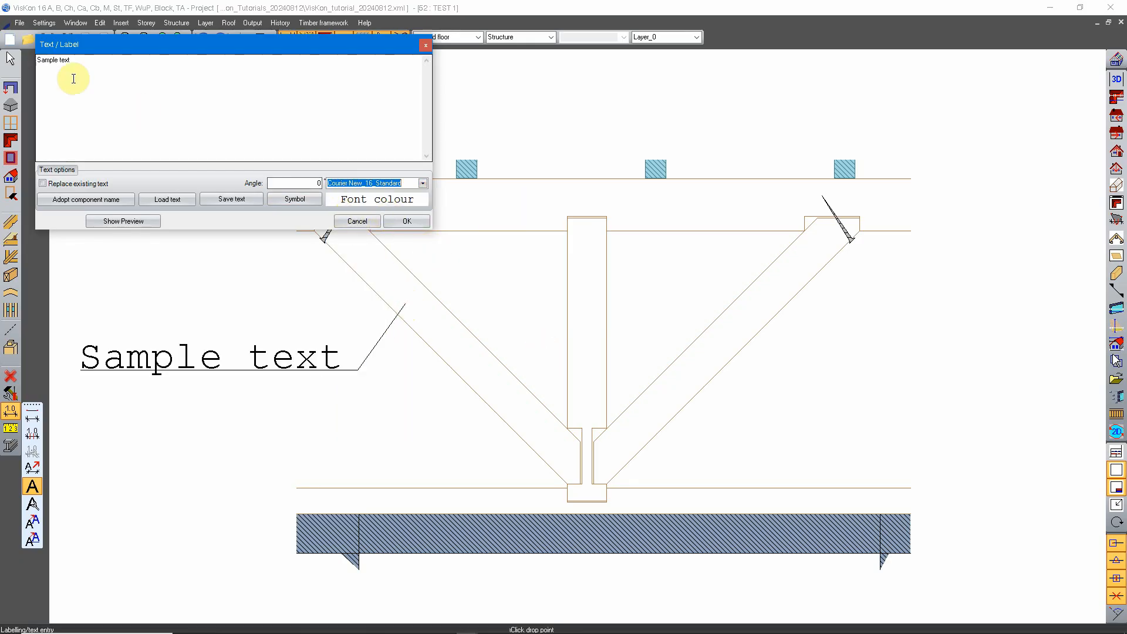
pyautogui.moveTo(80, 64); pyautogui.dragTo(32, 68)
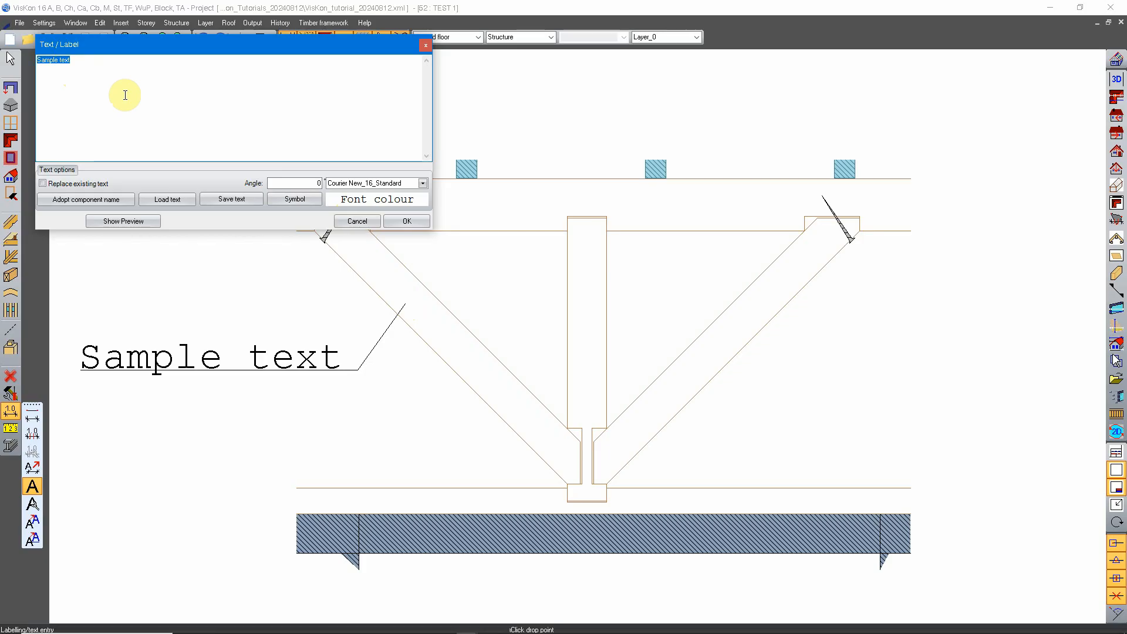
pyautogui.write('Knee brace (')
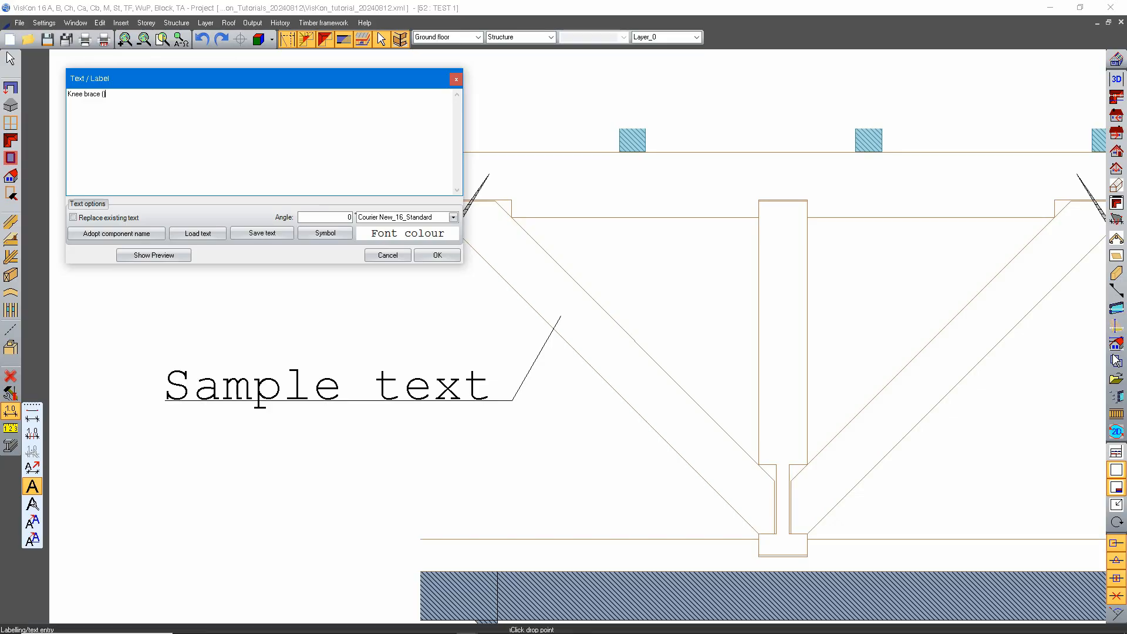
pyautogui.click(92, 110)
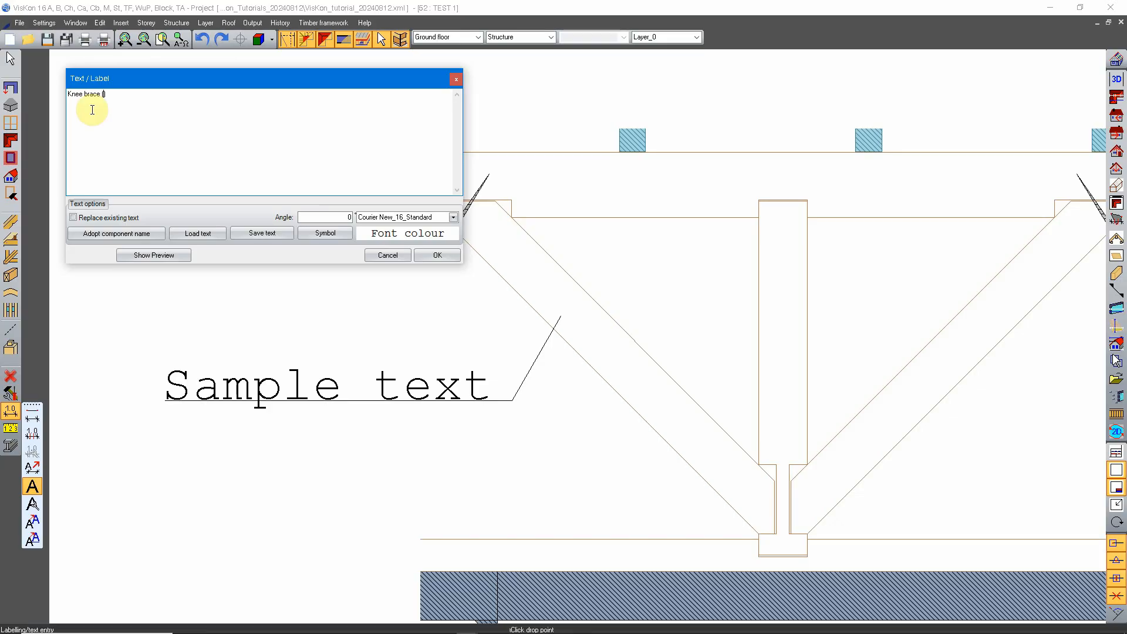
pyautogui.write('15/15')
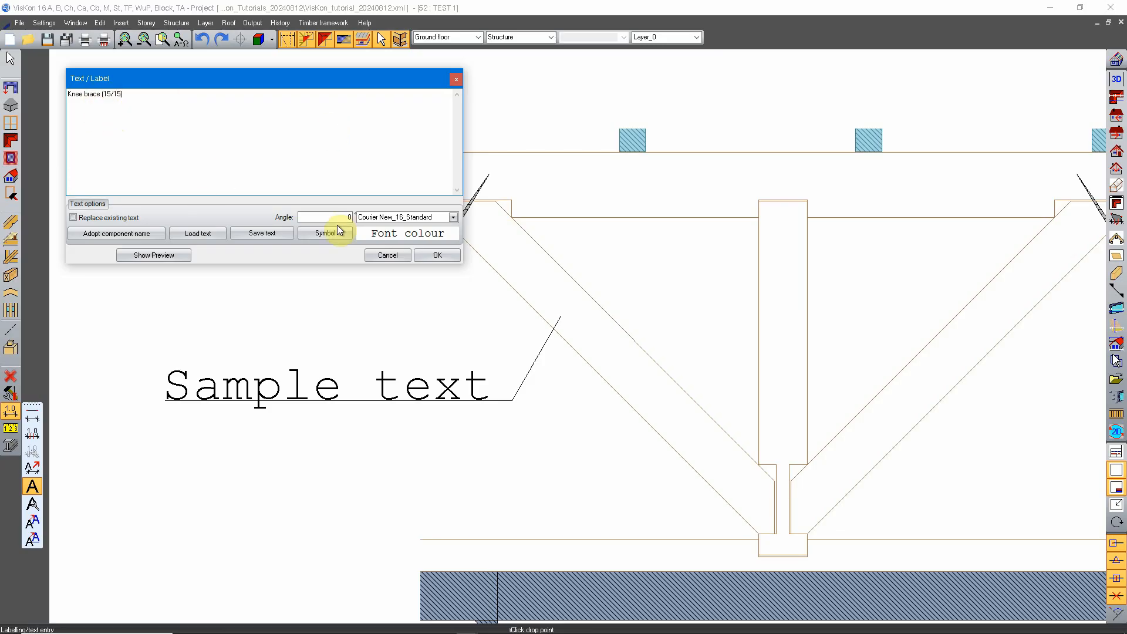
pyautogui.click(432, 255)
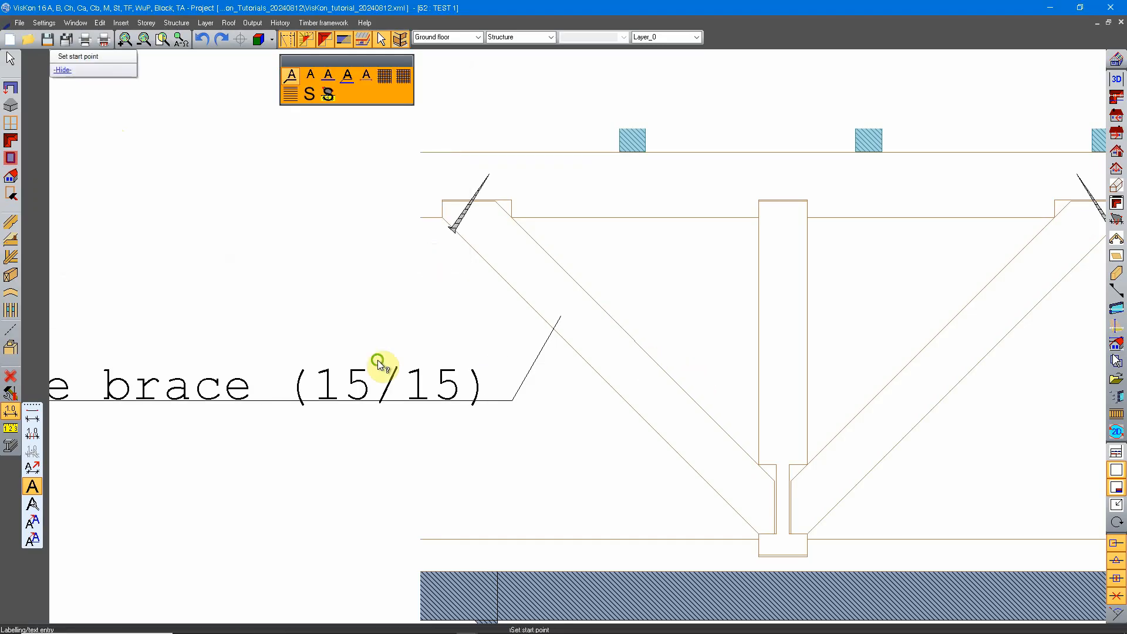
# Label the vertical stud "Stud (15/15)" with a leader running across the right diagonal brace.
pyautogui.scroll(-3, 496, 336)
pyautogui.moveTo(378, 361); pyautogui.dragTo(467, 359, button='middle')
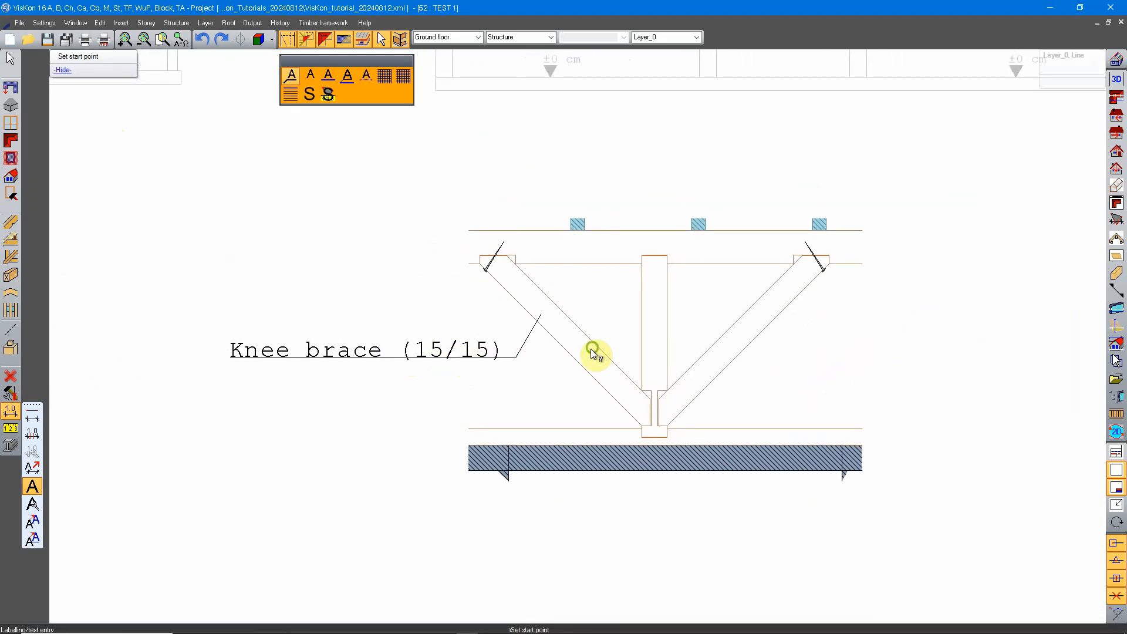
pyautogui.scroll(4, 452, 347)
pyautogui.click(475, 365)
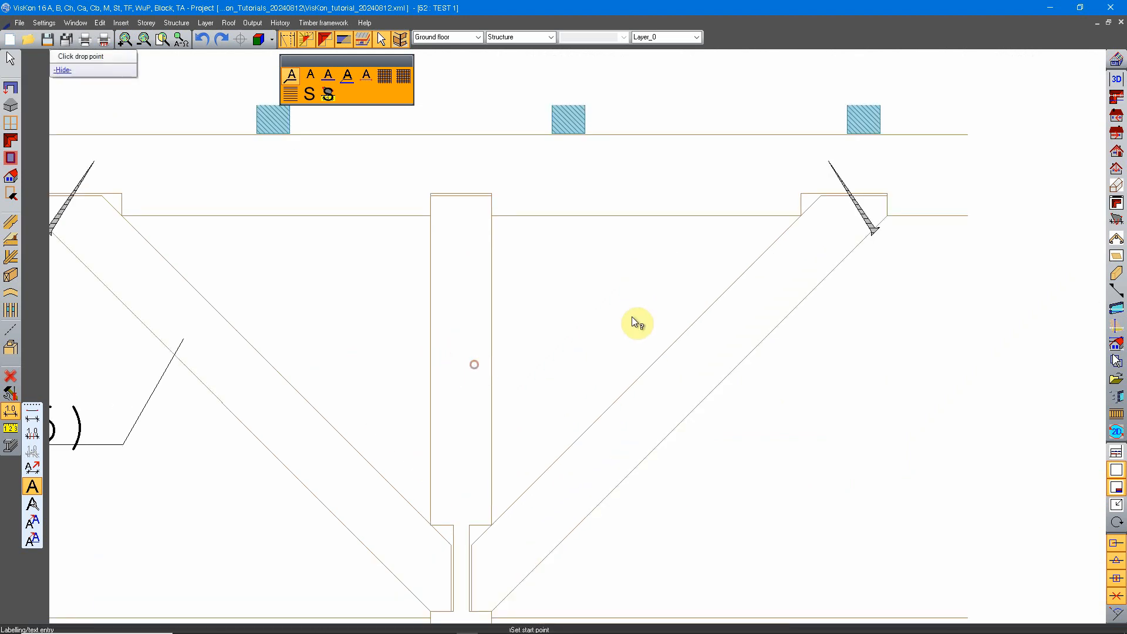
pyautogui.click(789, 430)
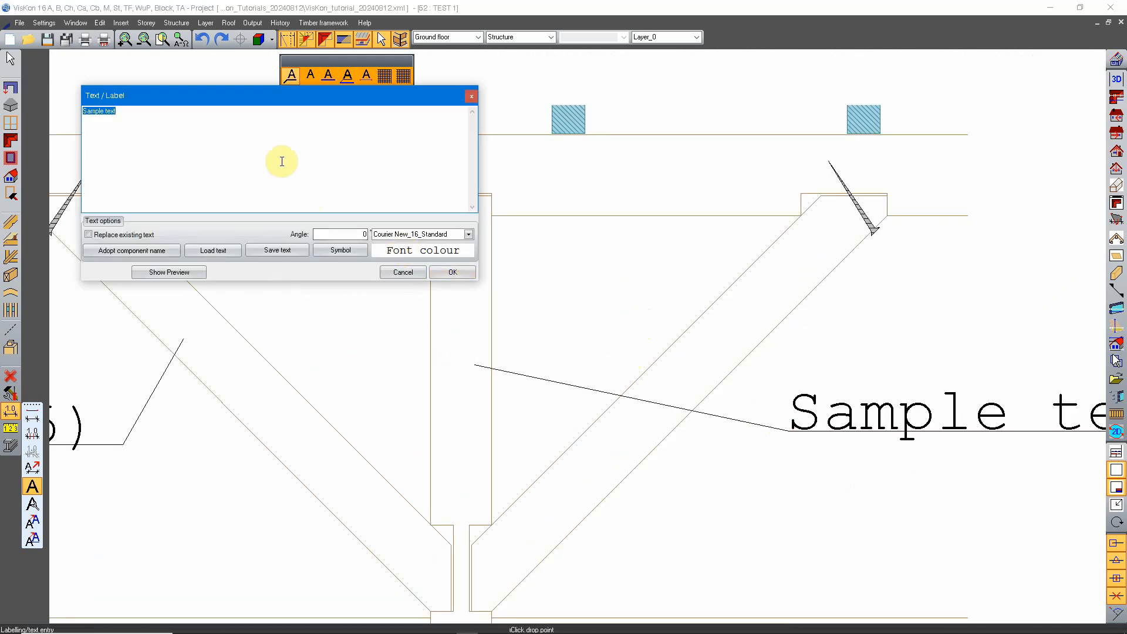
pyautogui.write('Stud (15/15')
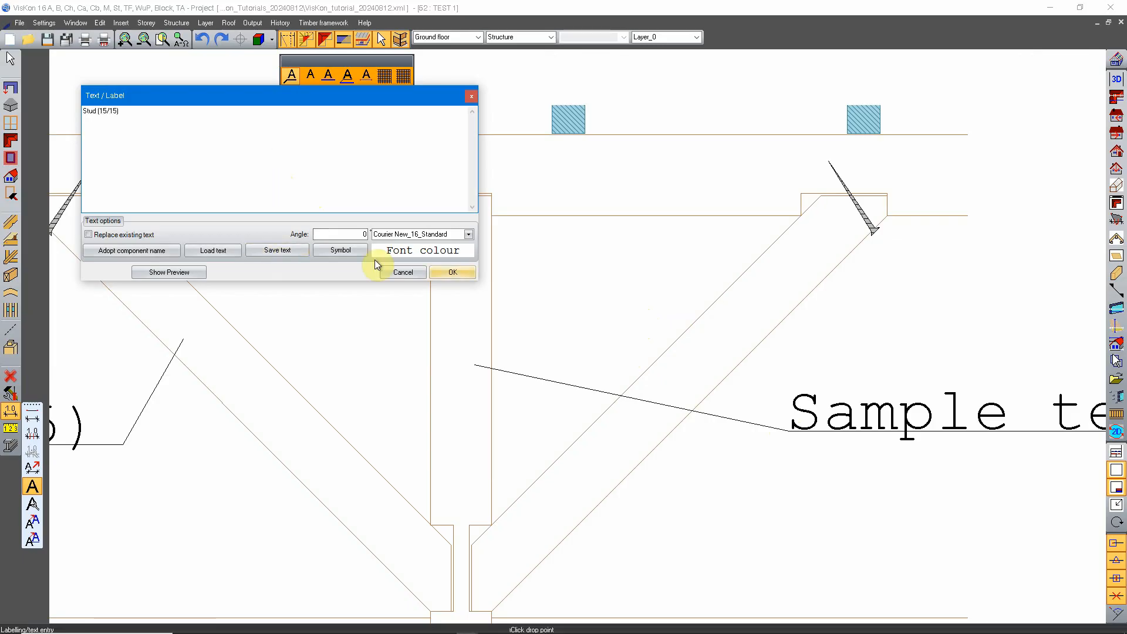
pyautogui.click(453, 272)
# Label the upper horizontal beam "Purlin (15/15)" with a leader ending above the beam.
pyautogui.scroll(-4, 625, 302)
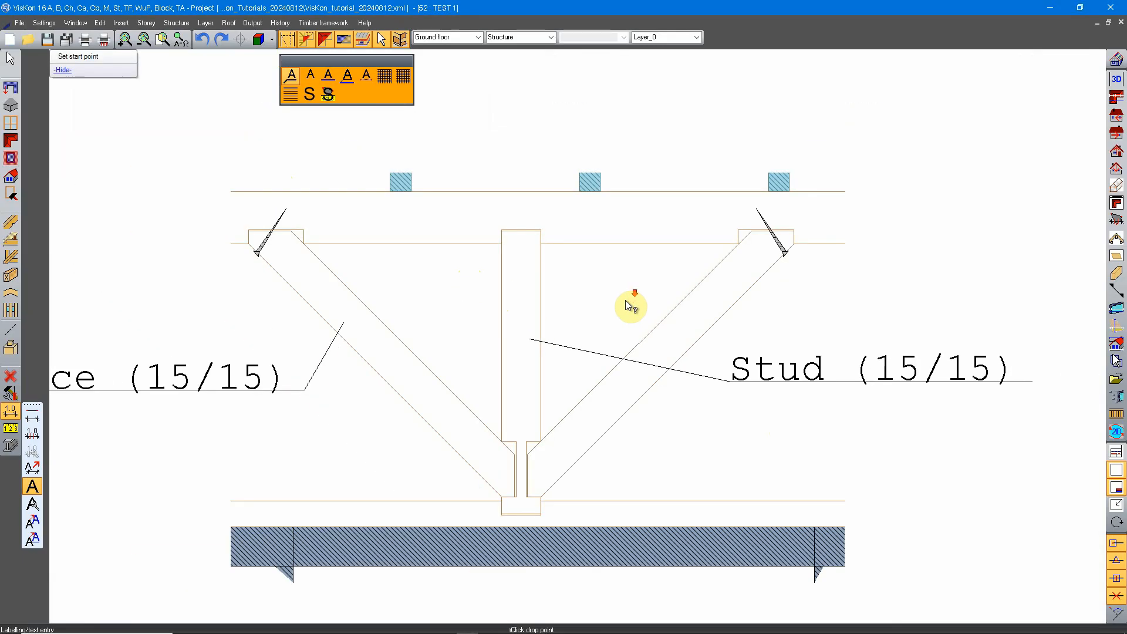
pyautogui.scroll(3, 624, 303)
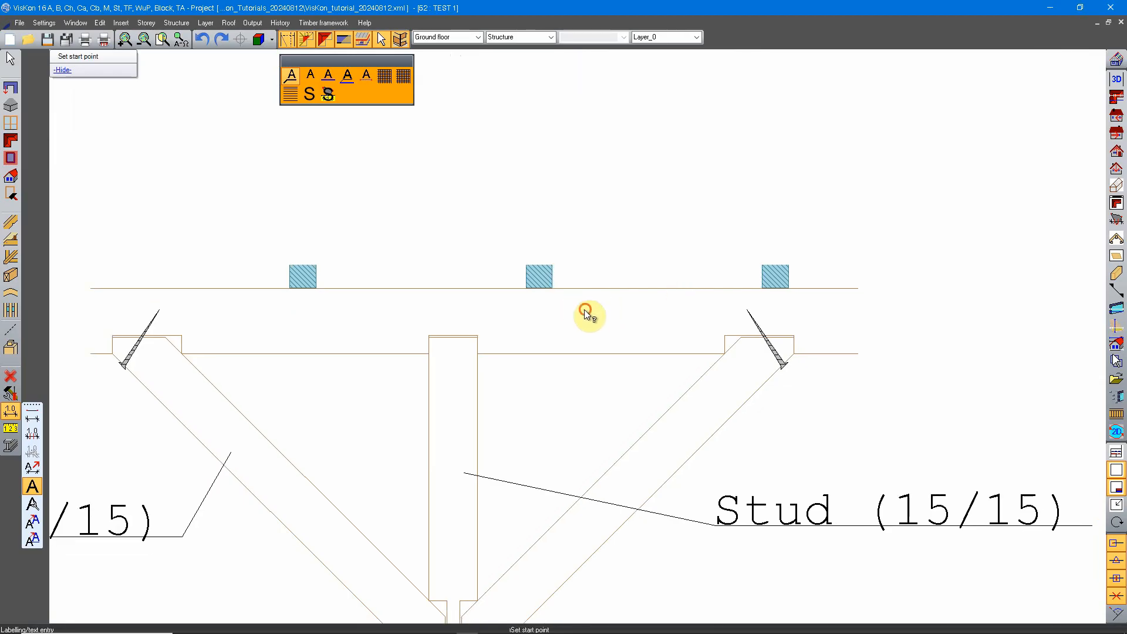
pyautogui.click(588, 309)
pyautogui.click(655, 212)
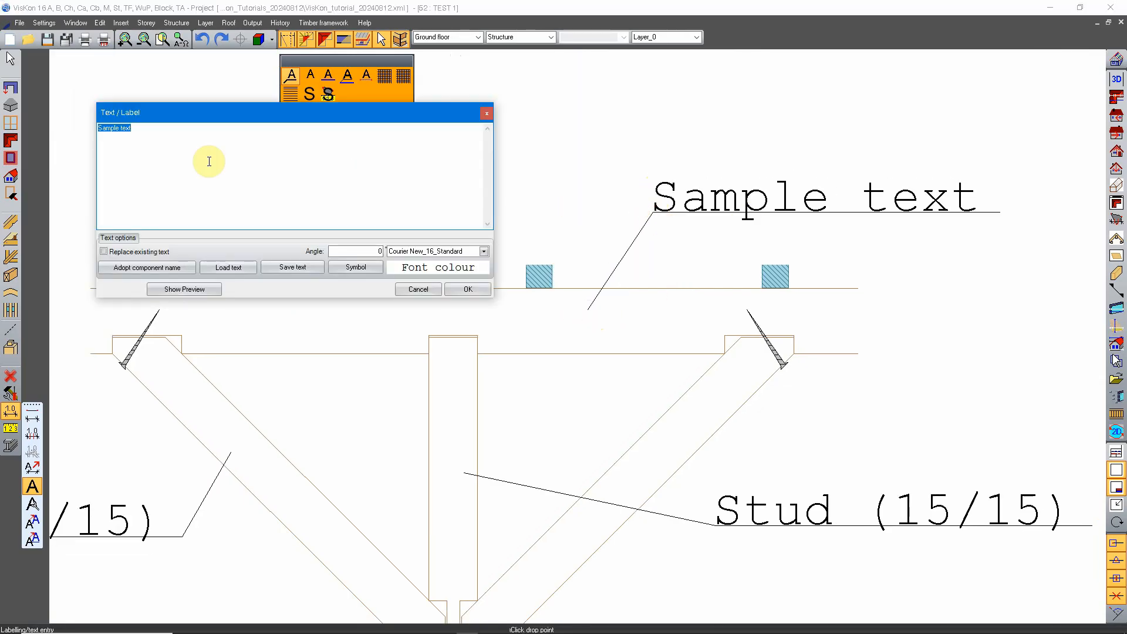
pyautogui.write('Purlin (15/15')
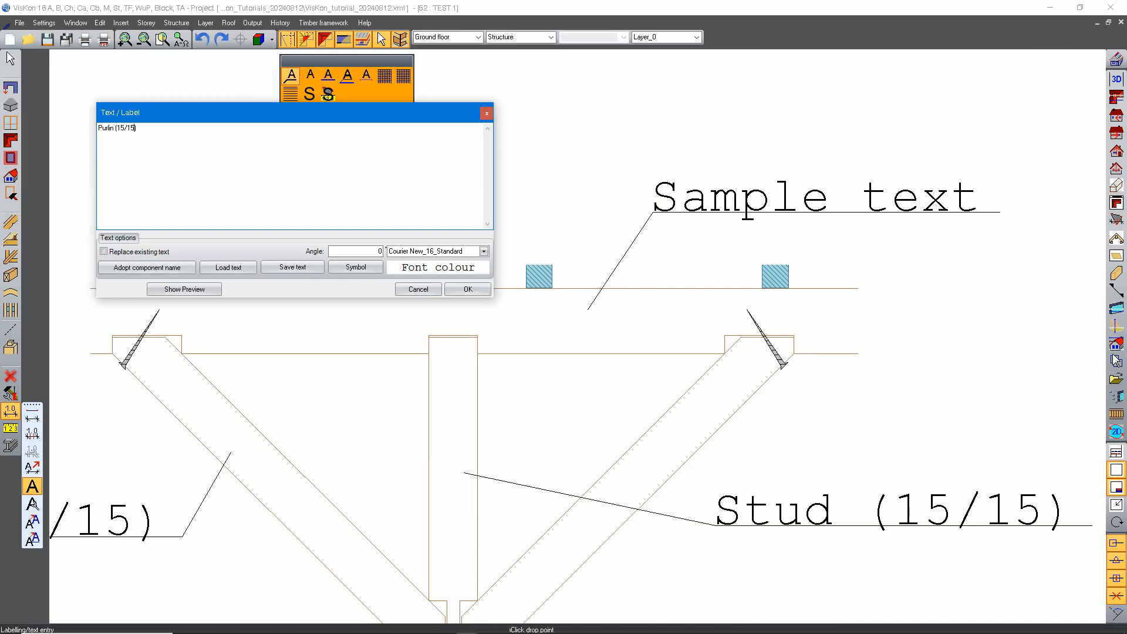
pyautogui.click(468, 289)
pyautogui.scroll(-2, 549, 315)
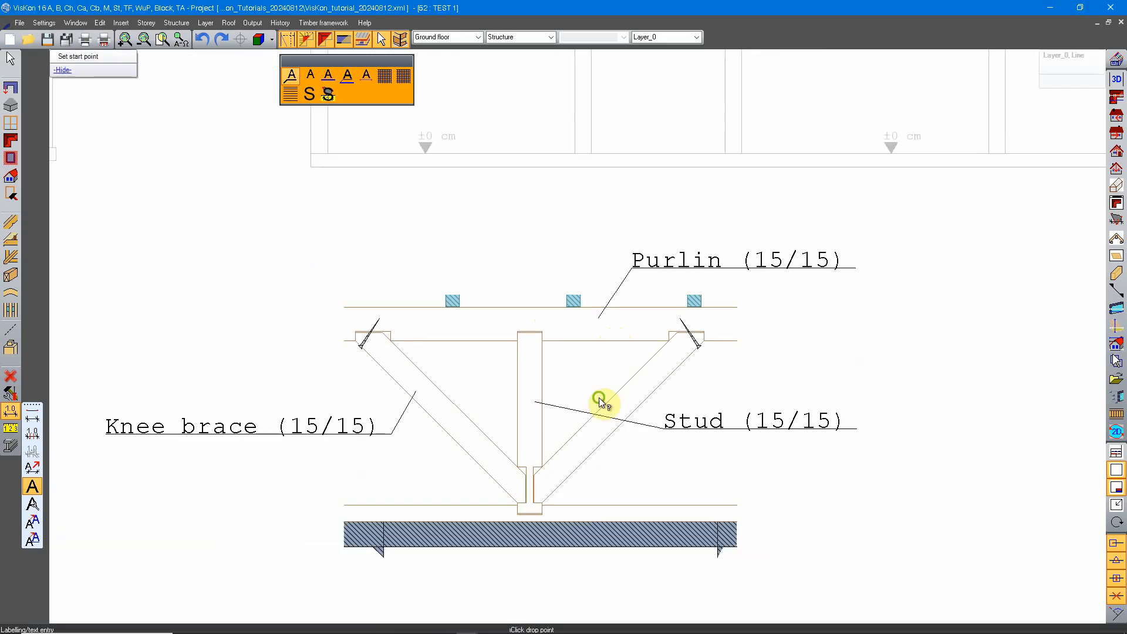
# Place a text label with a leader from the screw on the left brace to the empty area beside the truss.
pyautogui.moveTo(604, 402)
pyautogui.mouseDown(button='middle')
pyautogui.moveTo(623, 336)
pyautogui.moveTo(630, 345)
pyautogui.moveTo(590, 318)
pyautogui.moveTo(605, 364)
pyautogui.mouseUp(button='middle')
pyautogui.scroll(5, 549, 305)
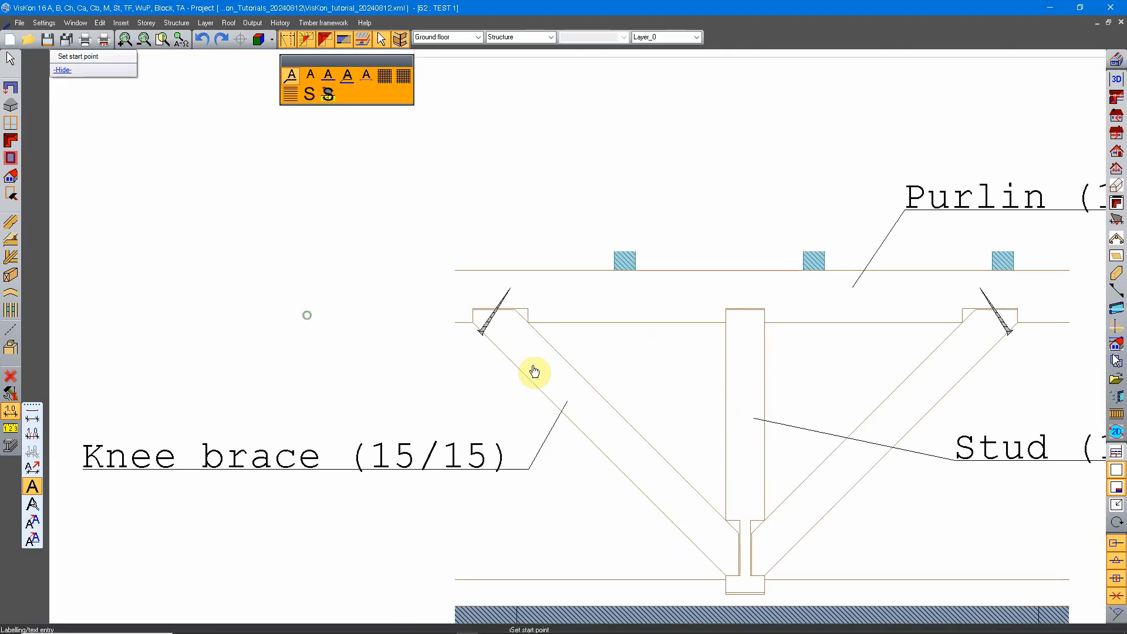
pyautogui.moveTo(454, 327); pyautogui.dragTo(486, 373, button='middle')
pyautogui.scroll(1, 514, 418)
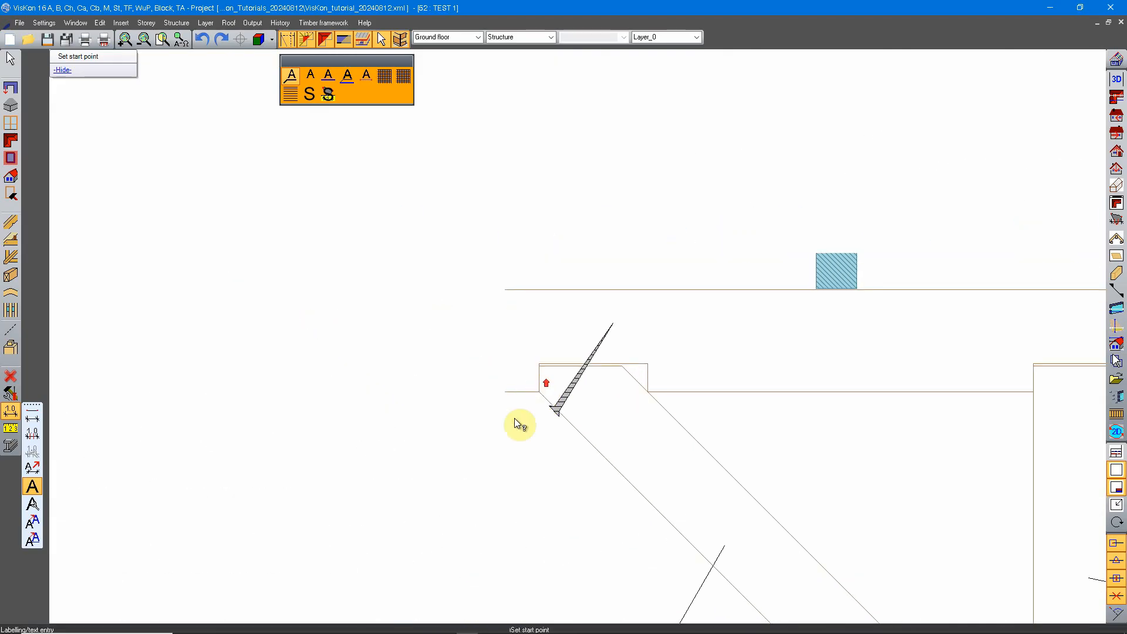
pyautogui.click(569, 385)
pyautogui.scroll(-2, 536, 322)
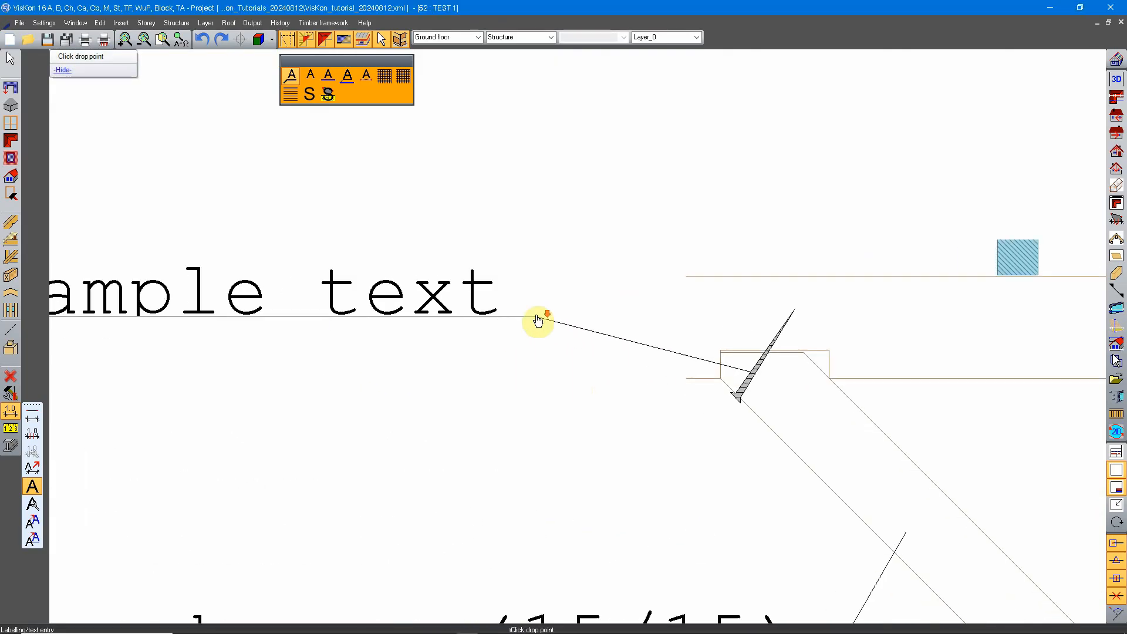
pyautogui.click(595, 311)
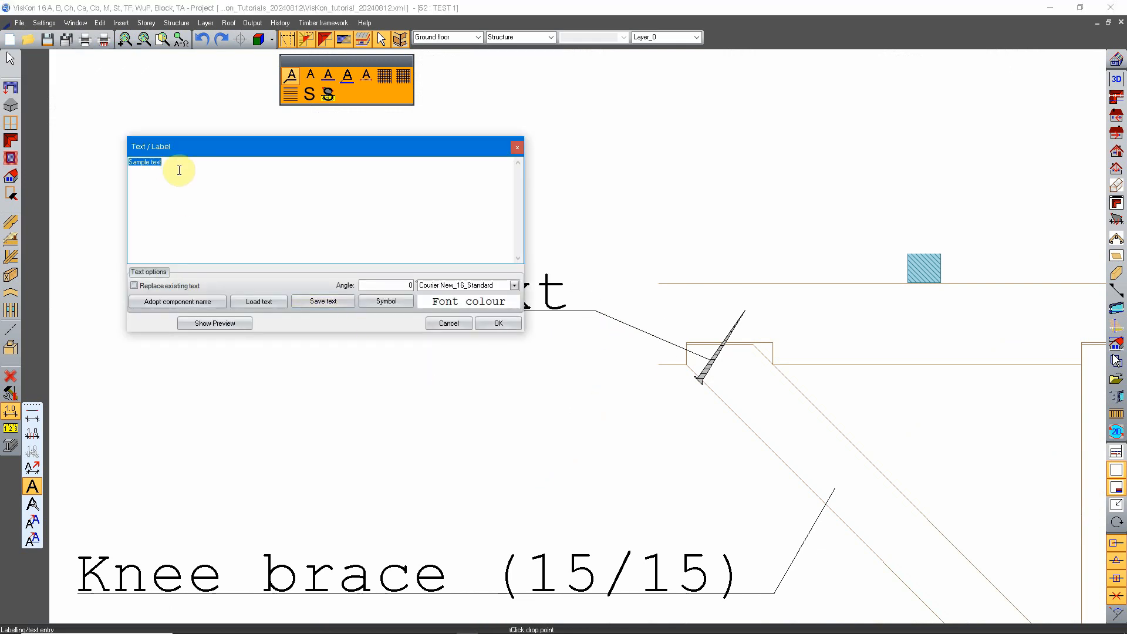
# Enter "Wood screw Ø7-200" as the label's text, inserting the diameter sign from the character map.
pyautogui.write('Wood screw')
pyautogui.click(385, 302)
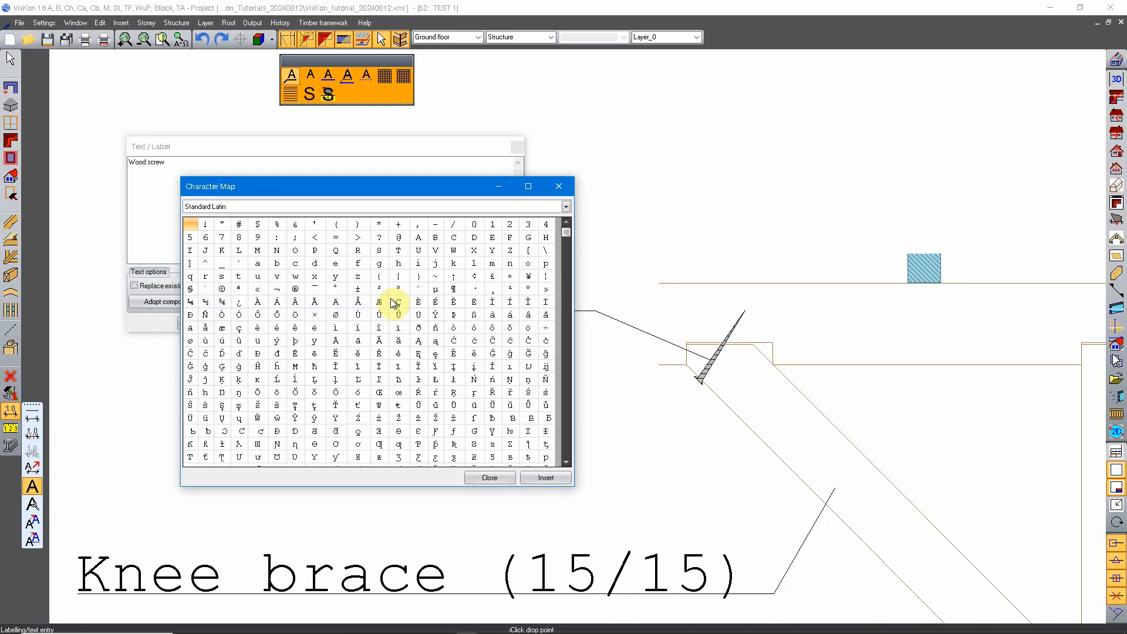
pyautogui.scroll(-10, 335, 352)
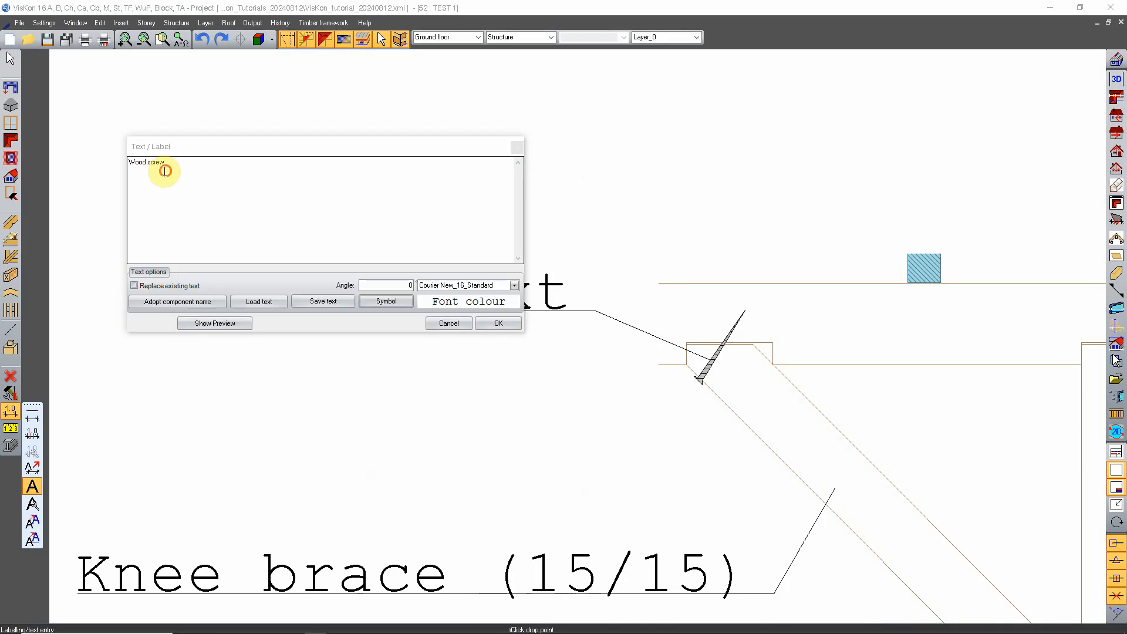
pyautogui.click(166, 171)
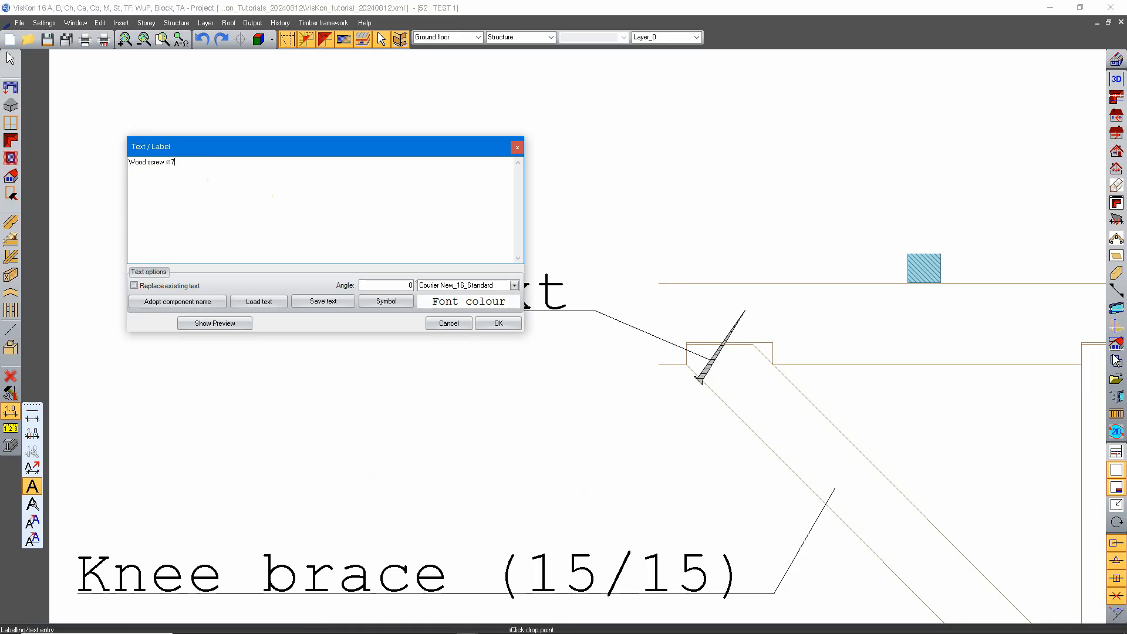
pyautogui.click(175, 162)
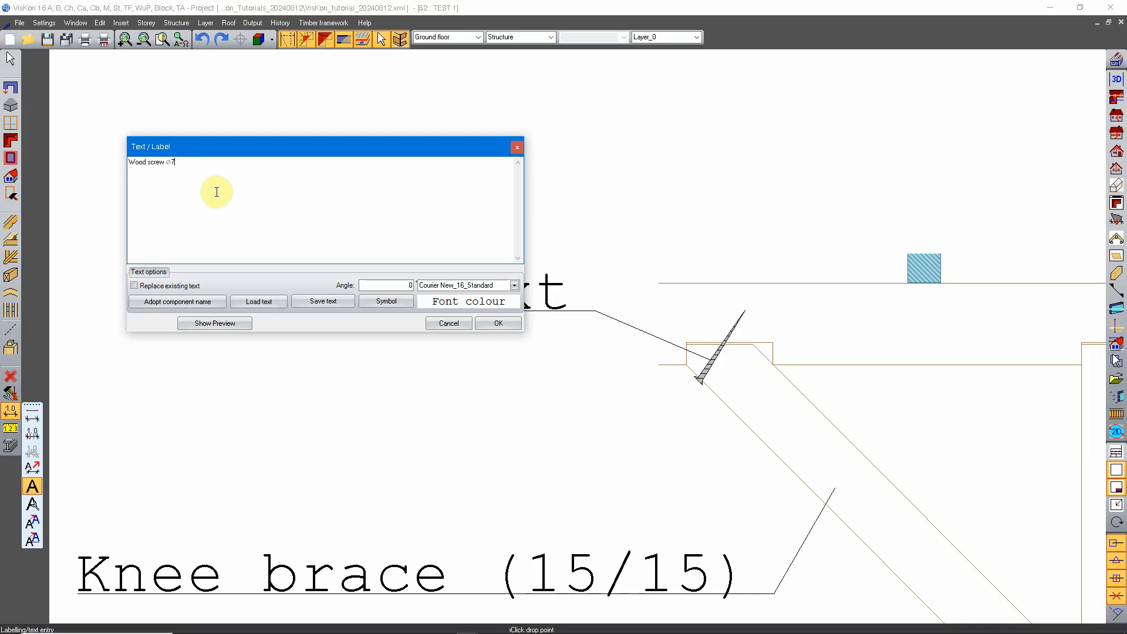
pyautogui.write('-')
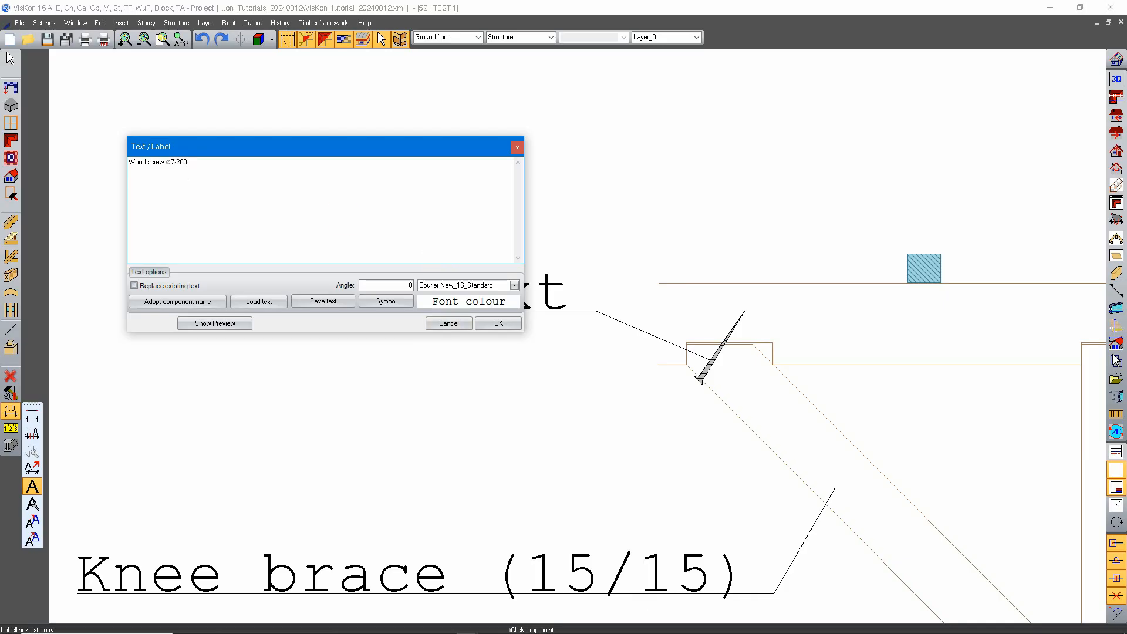
pyautogui.write('200')
pyautogui.click(498, 323)
# Open the left wood screw label and copy its text.
pyautogui.scroll(-5, 473, 370)
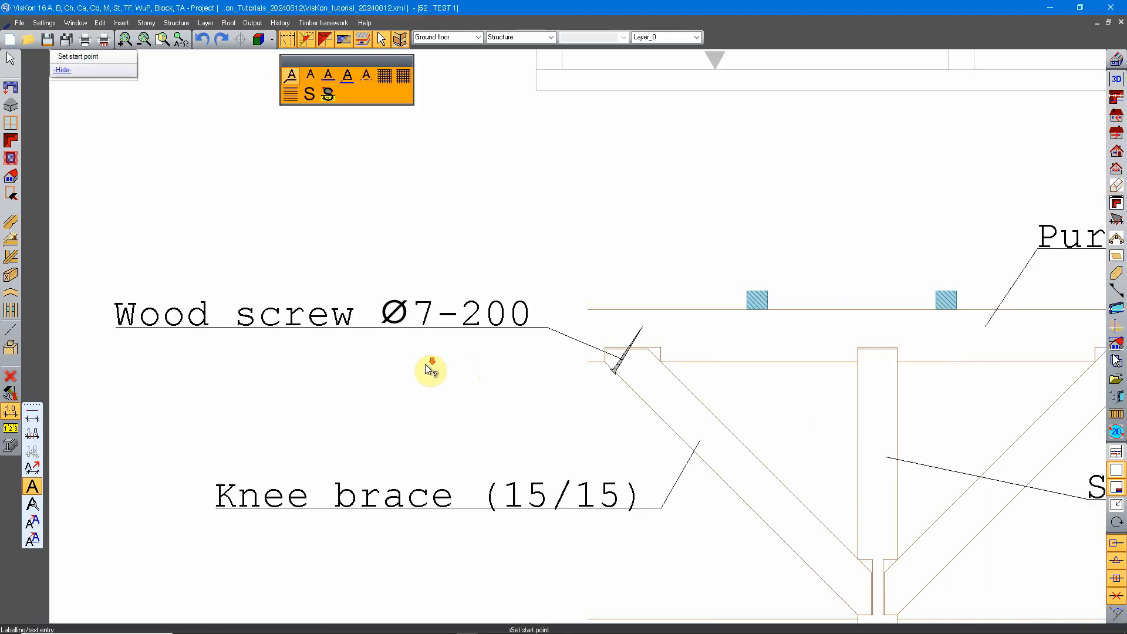
pyautogui.scroll(5, 648, 355)
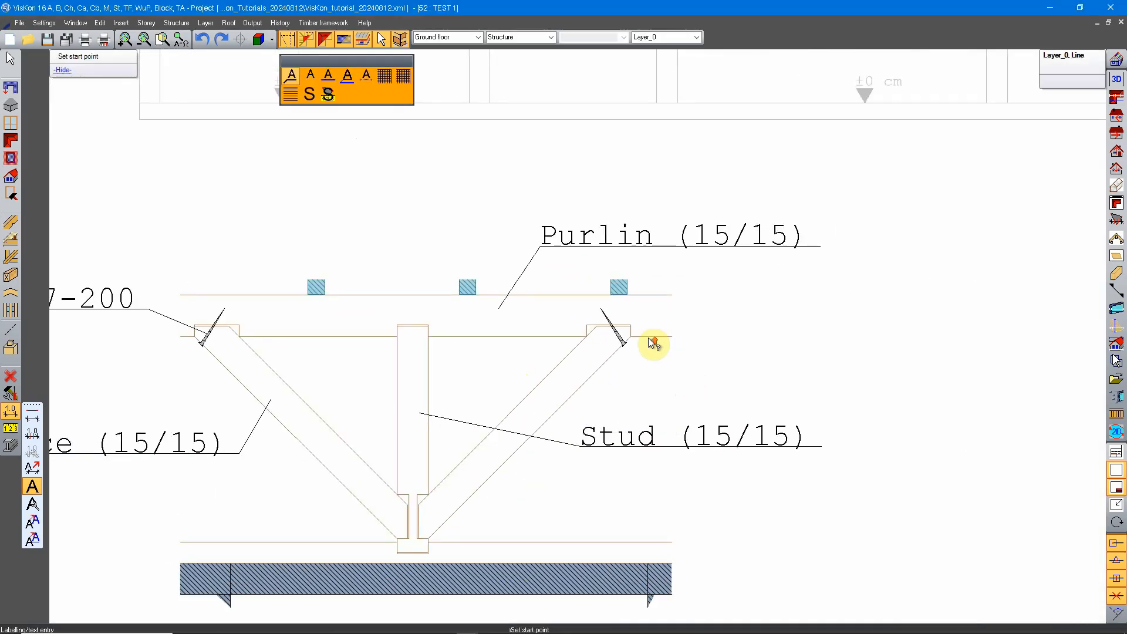
pyautogui.scroll(1, 614, 341)
pyautogui.moveTo(244, 377); pyautogui.dragTo(827, 395, button='middle')
pyautogui.moveTo(327, 370); pyautogui.dragTo(416, 373, button='middle')
pyautogui.rightClick(441, 308)
pyautogui.click(515, 220)
pyautogui.doubleClick(531, 303)
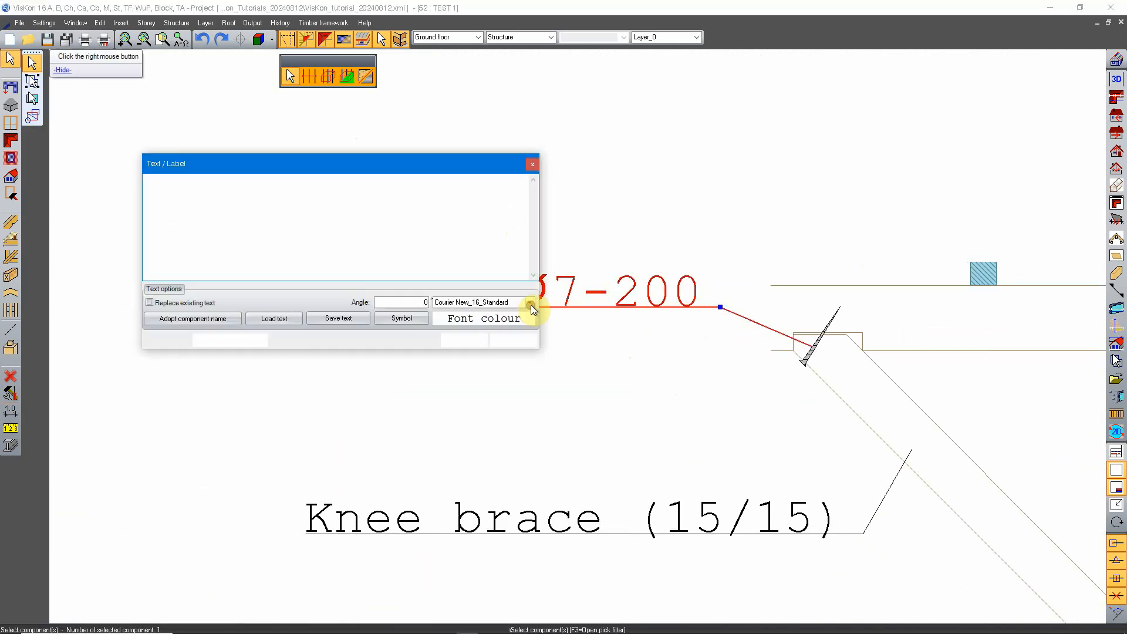
pyautogui.click(500, 339)
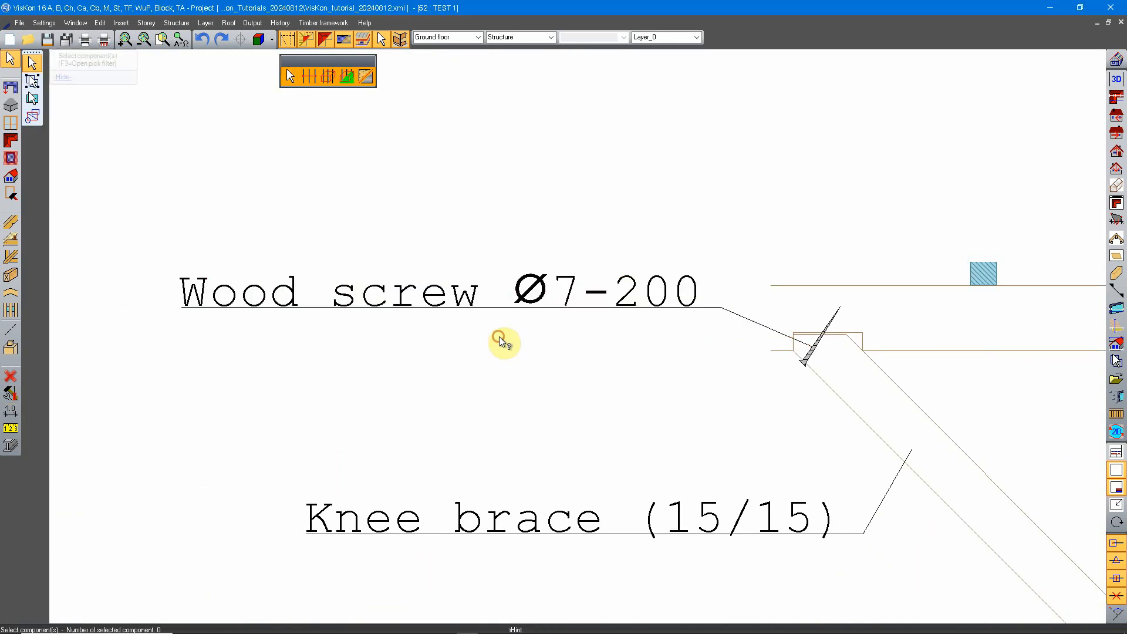
# Label the screw on the right brace "Wood screw Ø7-200" on two lines, with a leader to the empty area beside it.
pyautogui.moveTo(858, 340); pyautogui.dragTo(144, 330, button='middle')
pyautogui.moveTo(790, 340); pyautogui.dragTo(624, 343, button='middle')
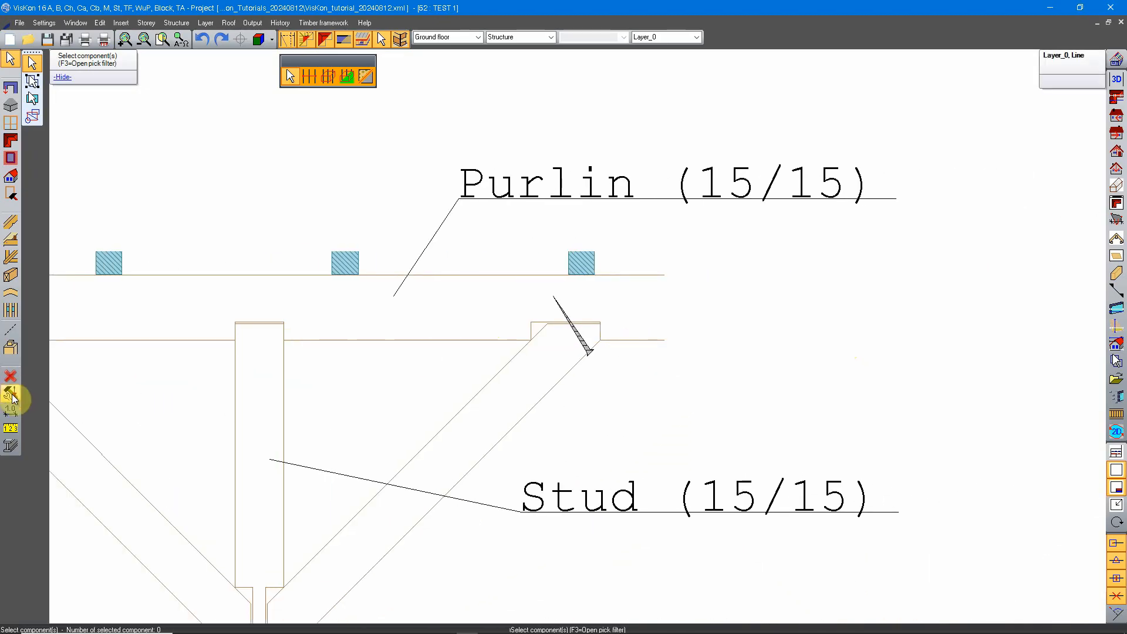
pyautogui.click(11, 411)
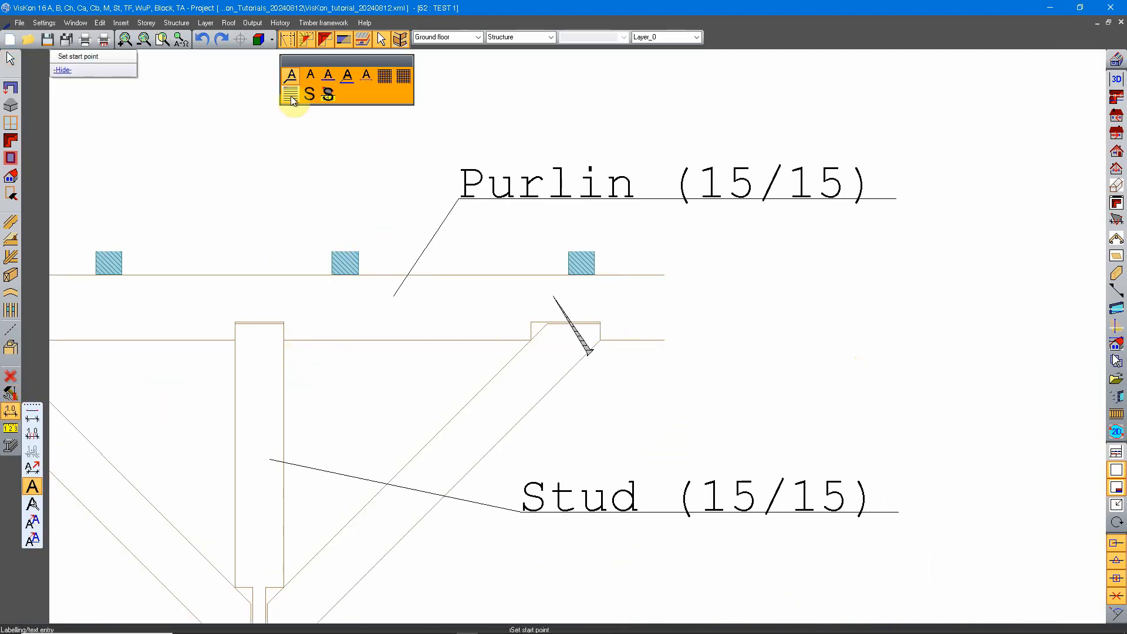
pyautogui.click(586, 347)
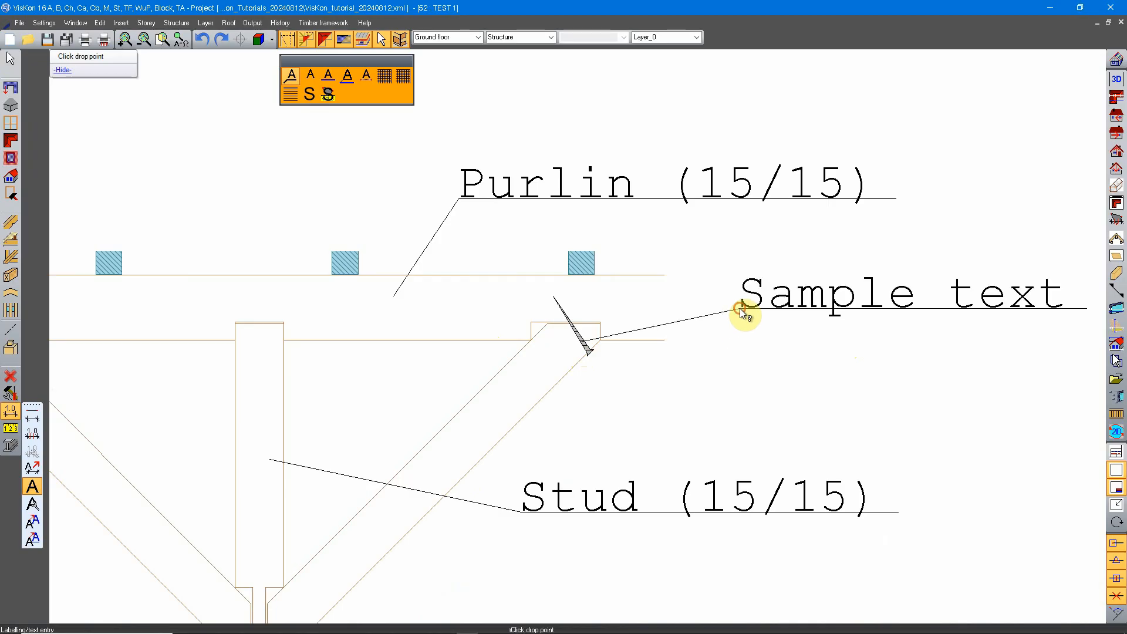
pyautogui.click(739, 308)
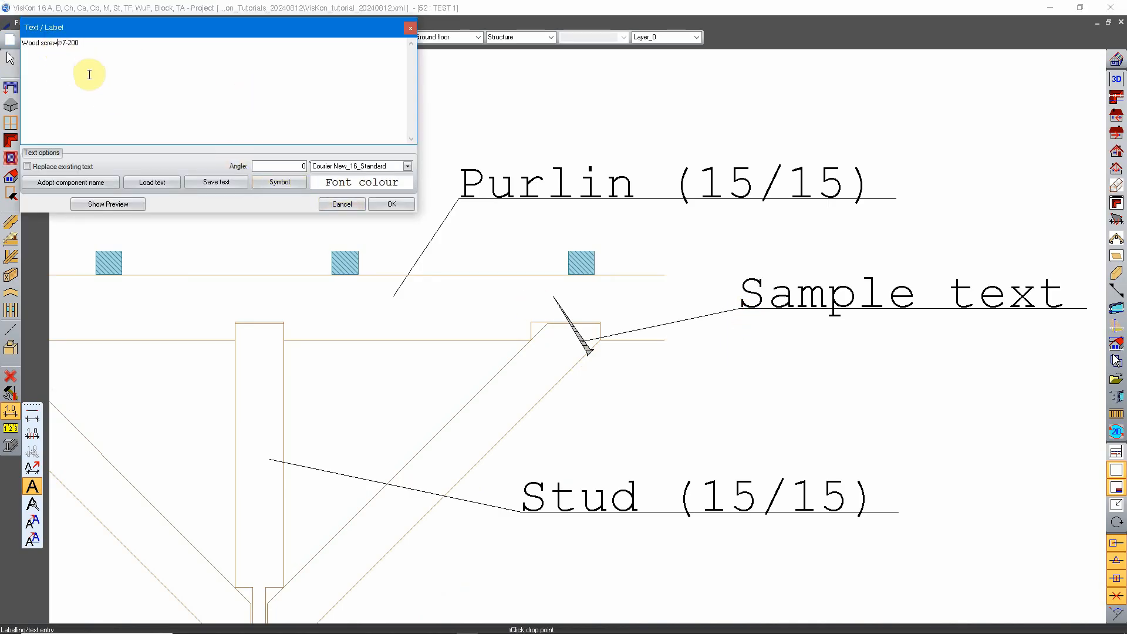
pyautogui.click(392, 204)
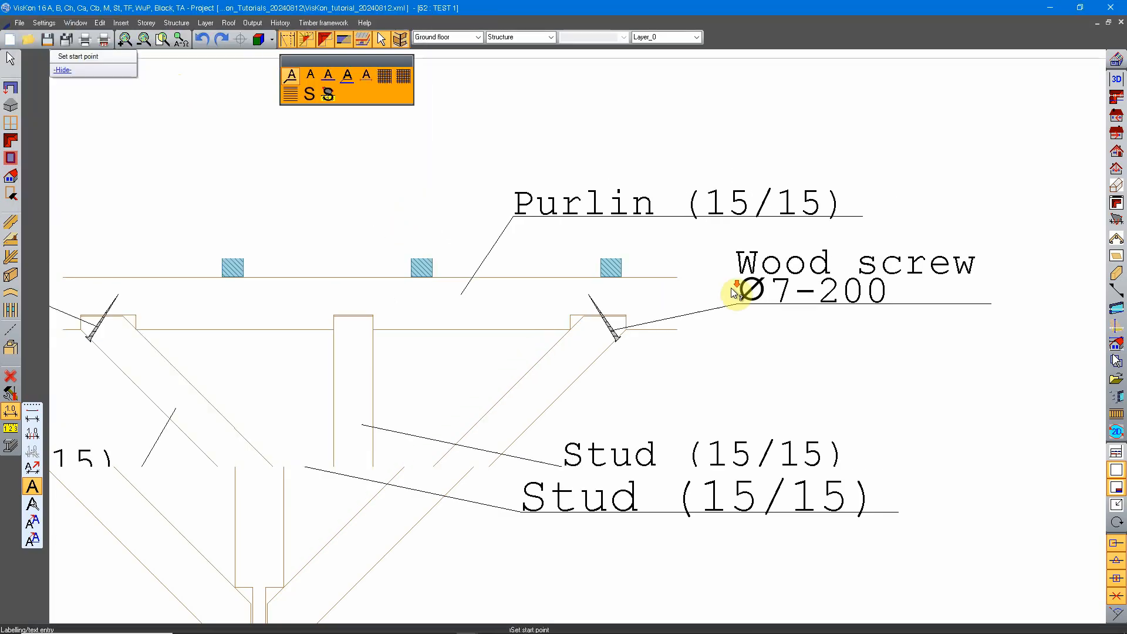
# Break the left wood screw label into two lines, with "Ø7-200" on the second line.
pyautogui.scroll(-2, 732, 290)
pyautogui.moveTo(294, 347)
pyautogui.mouseDown(button='middle')
pyautogui.moveTo(452, 337)
pyautogui.moveTo(842, 374)
pyautogui.mouseUp(button='middle')
pyautogui.scroll(-2, 630, 309)
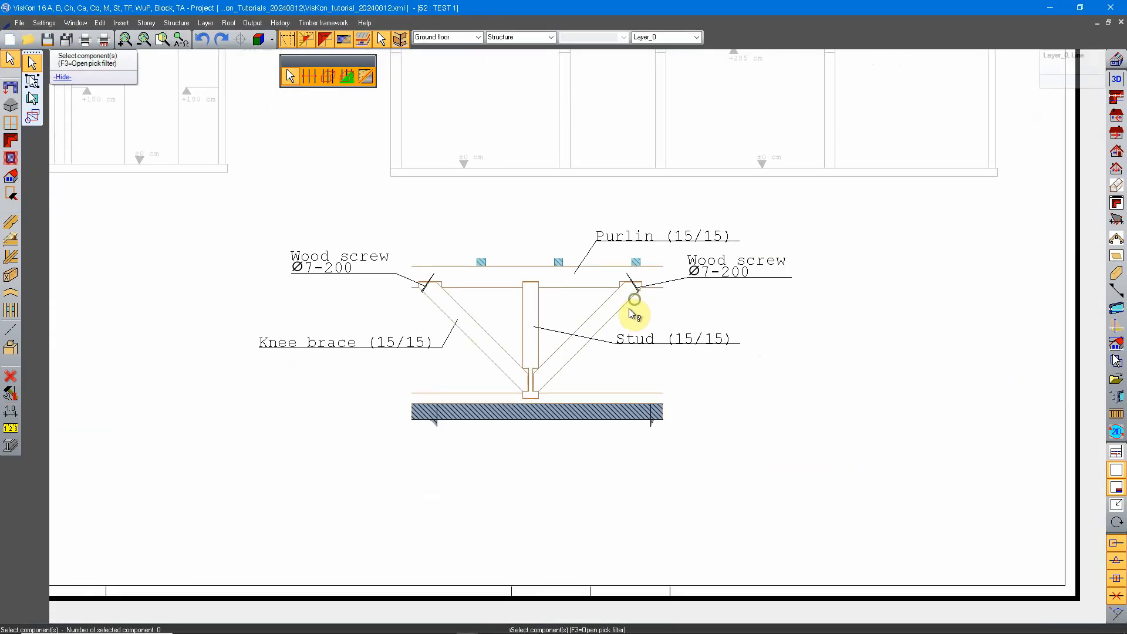
pyautogui.scroll(2, 512, 332)
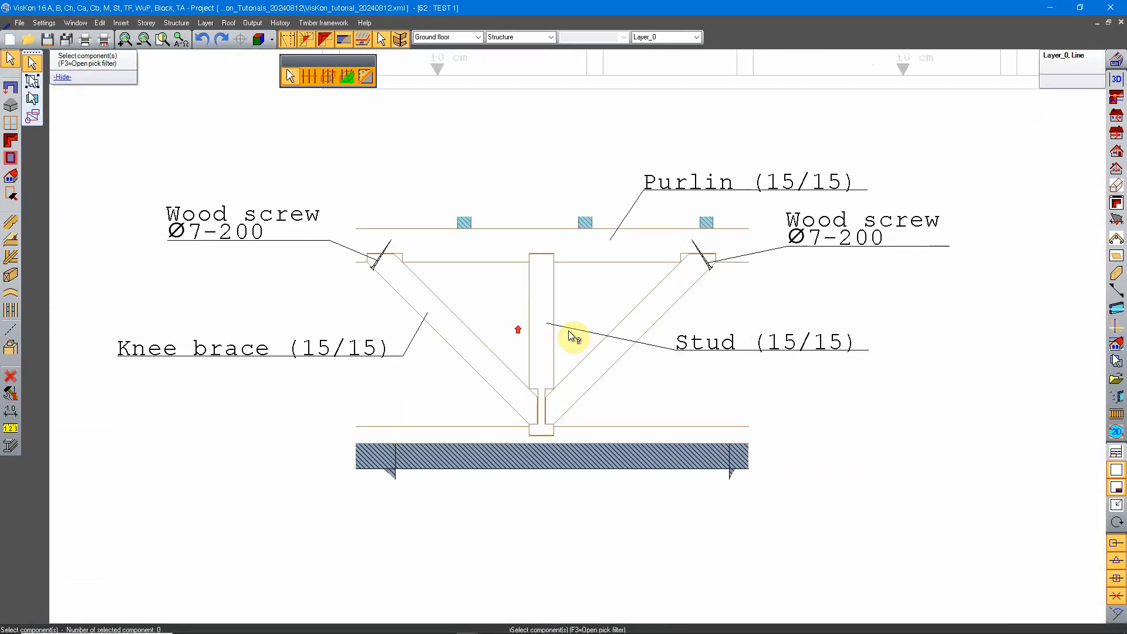
pyautogui.moveTo(663, 265); pyautogui.dragTo(635, 334, button='middle')
pyautogui.moveTo(702, 357); pyautogui.dragTo(686, 349, button='middle')
pyautogui.press('Escape')
pyautogui.moveTo(493, 395)
pyautogui.mouseDown(button='middle')
pyautogui.moveTo(543, 370)
pyautogui.moveTo(601, 361)
pyautogui.moveTo(548, 398)
pyautogui.mouseUp(button='middle')
pyautogui.scroll(-1, 600, 351)
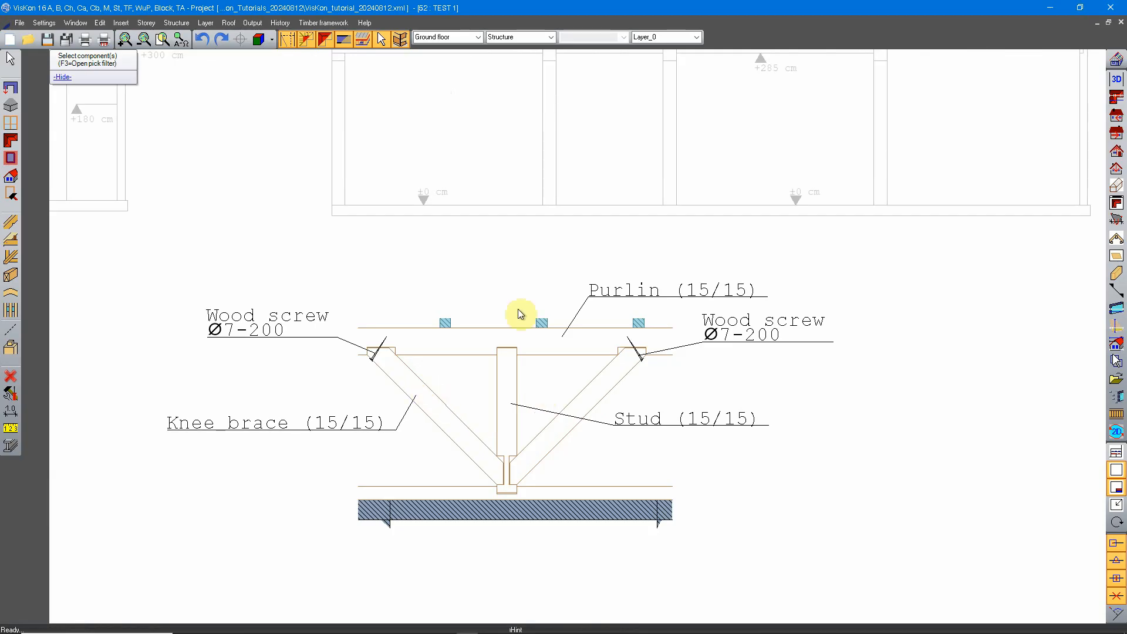
# Place the two-line text "Detail A" and "1:20" without a leader above the truss detail.
pyautogui.moveTo(534, 267); pyautogui.dragTo(558, 276, button='middle')
pyautogui.click(11, 411)
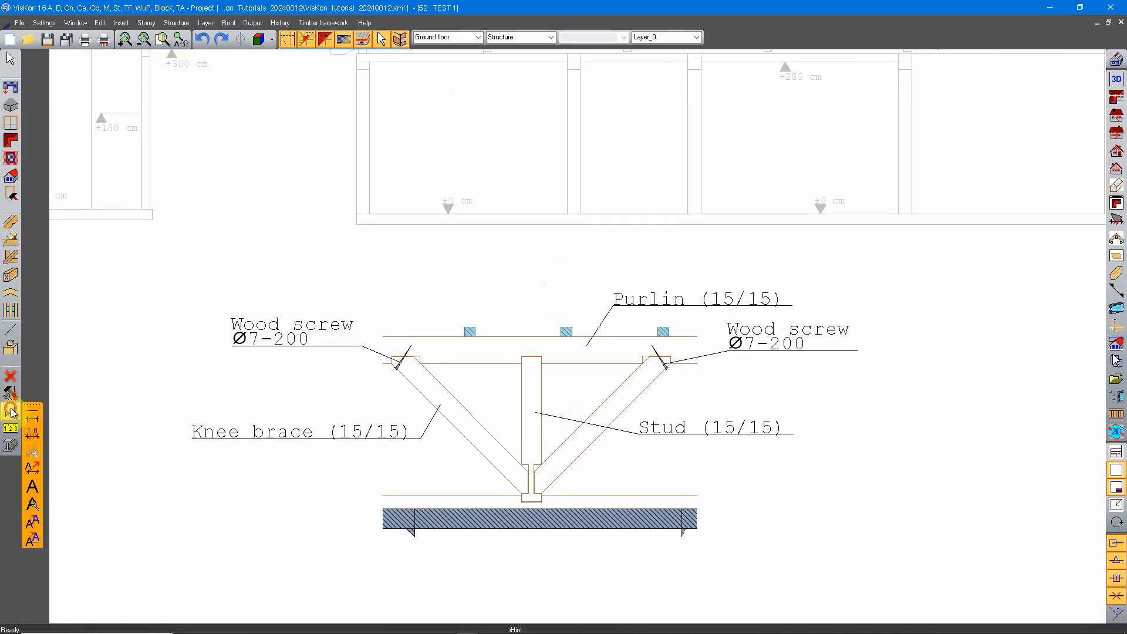
pyautogui.click(33, 486)
pyautogui.click(310, 75)
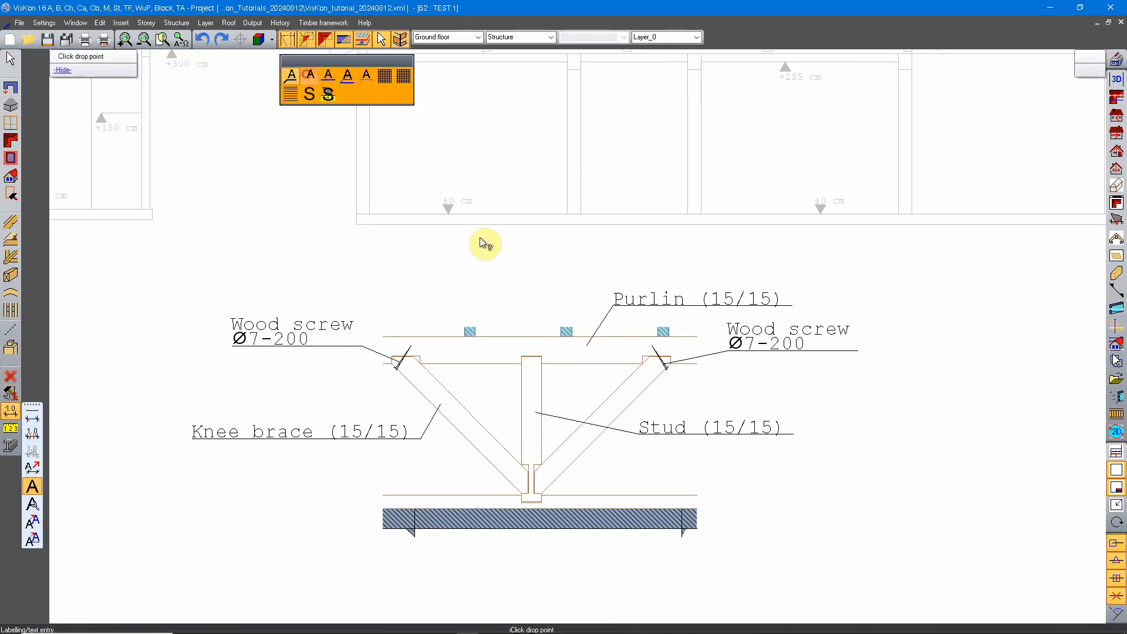
pyautogui.click(458, 264)
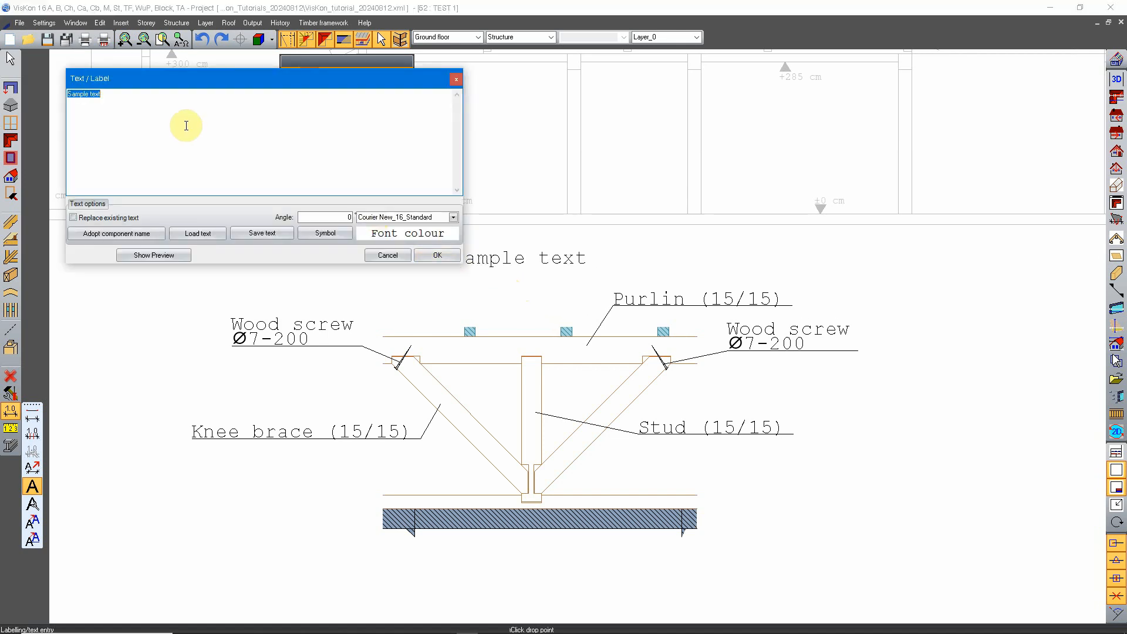
pyautogui.write('Detail A')
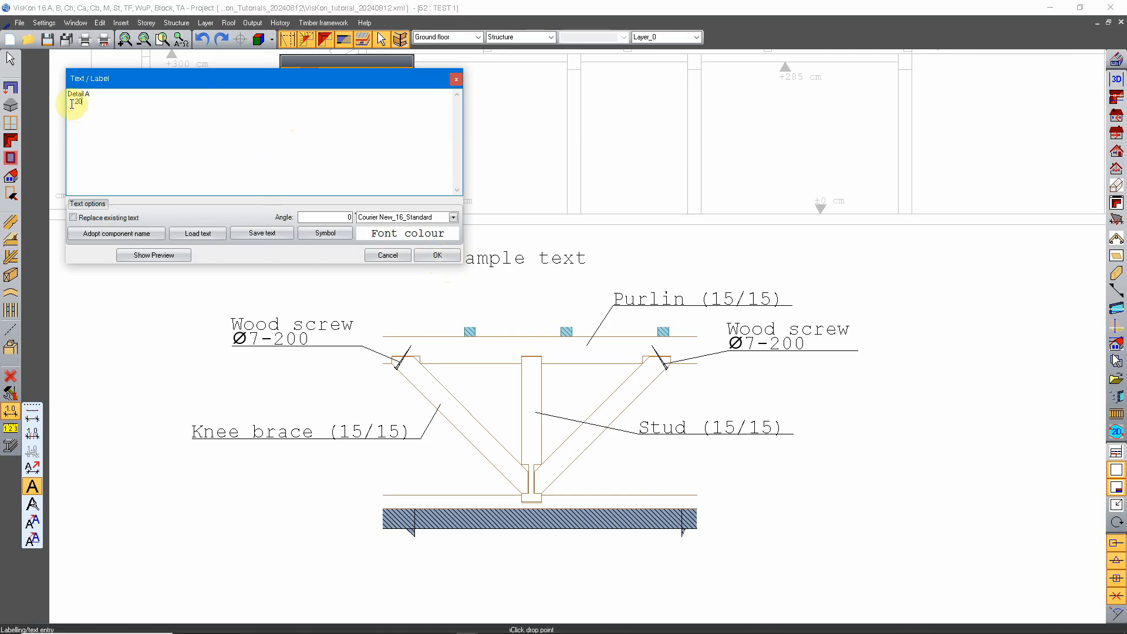
pyautogui.click(436, 259)
pyautogui.click(441, 259)
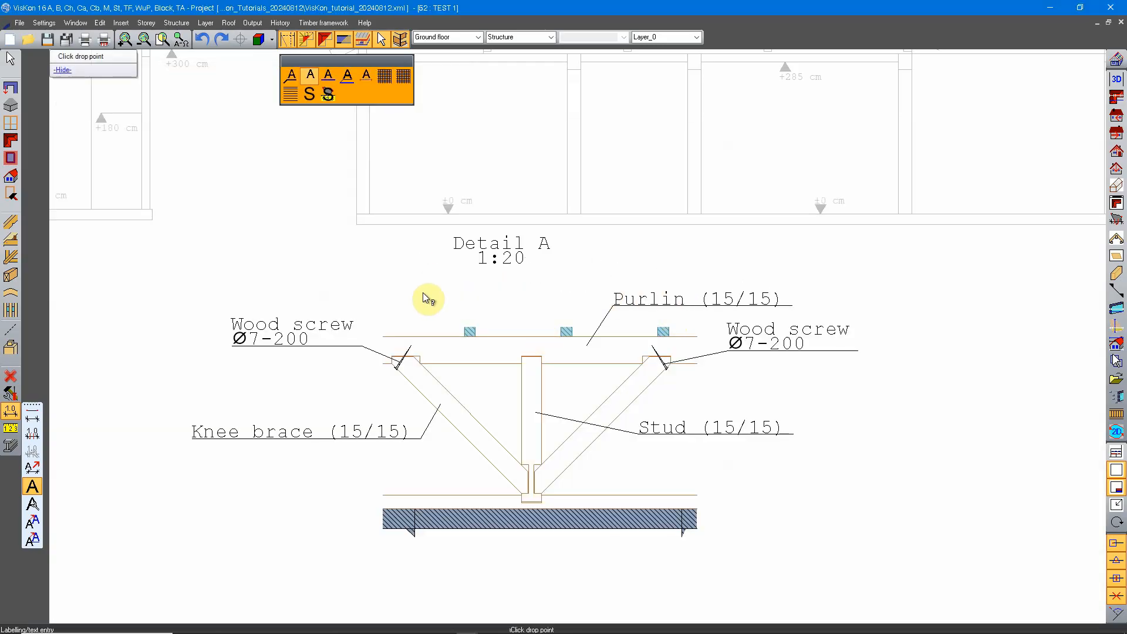
# Move the "Detail A 1:20" title so that it is centred above the truss.
pyautogui.rightClick(497, 270)
pyautogui.rightClick(499, 270)
pyautogui.click(526, 221)
pyautogui.moveTo(497, 257); pyautogui.dragTo(537, 287)
# Activate the Cross section C-C drawing on the plan sheet.
pyautogui.scroll(-3, 589, 319)
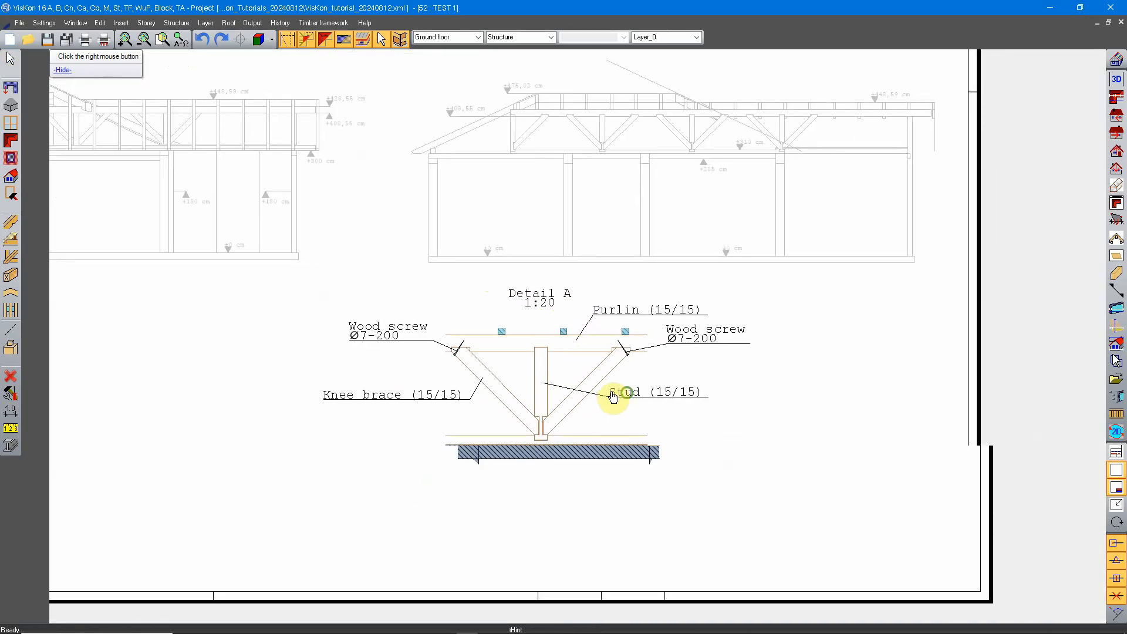
pyautogui.scroll(5, 609, 382)
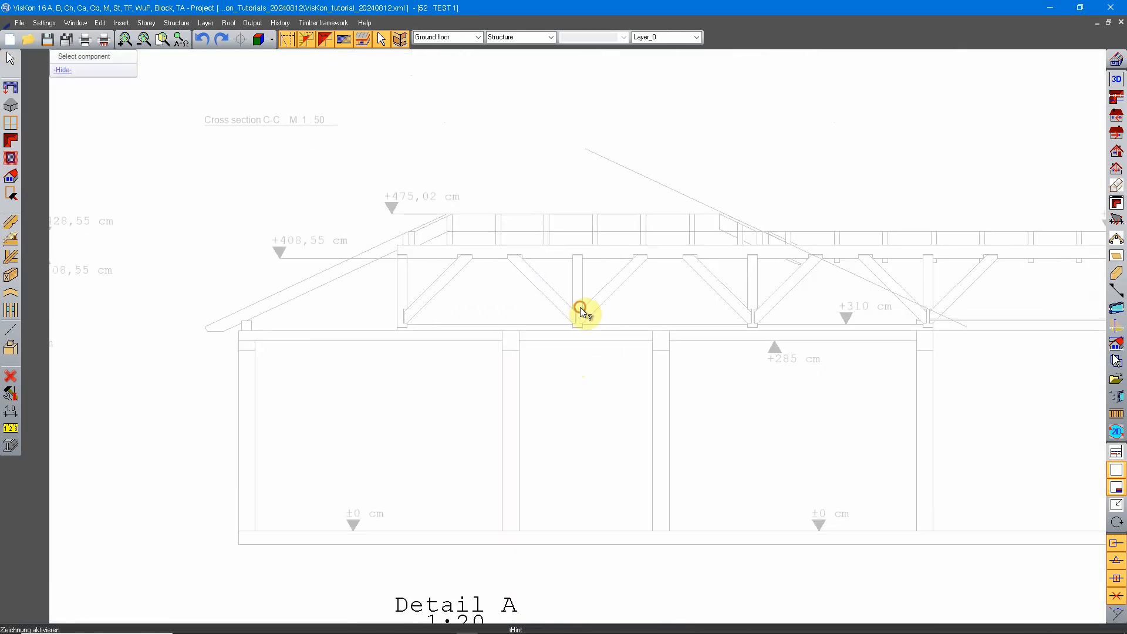
pyautogui.scroll(3, 587, 308)
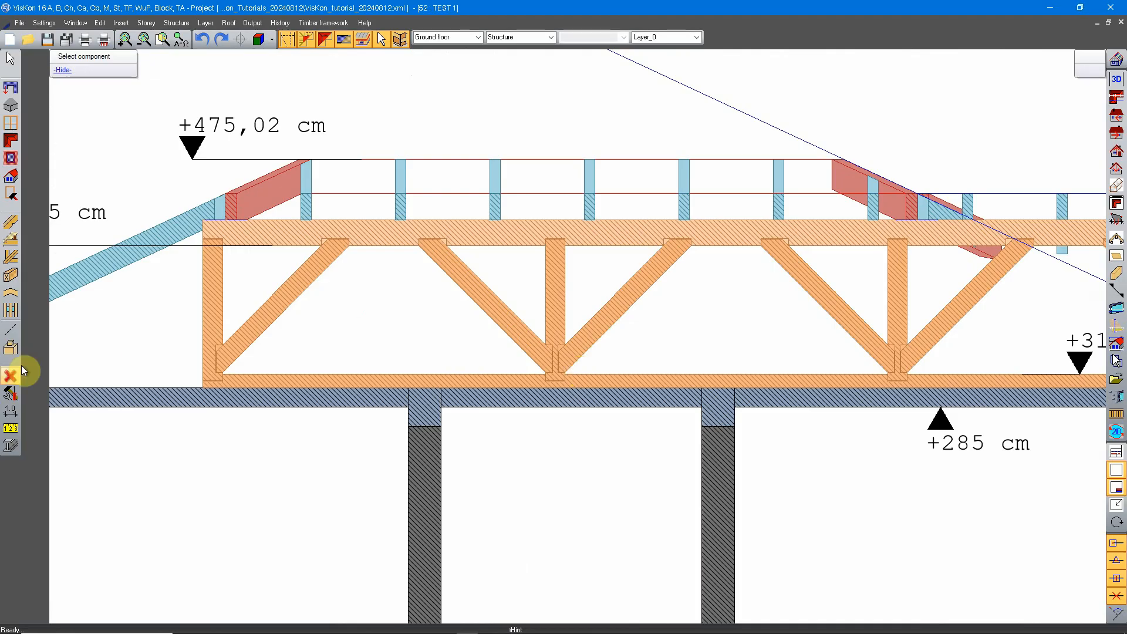
# Set the hatching in the 2D circle properties to None.
pyautogui.click(8, 332)
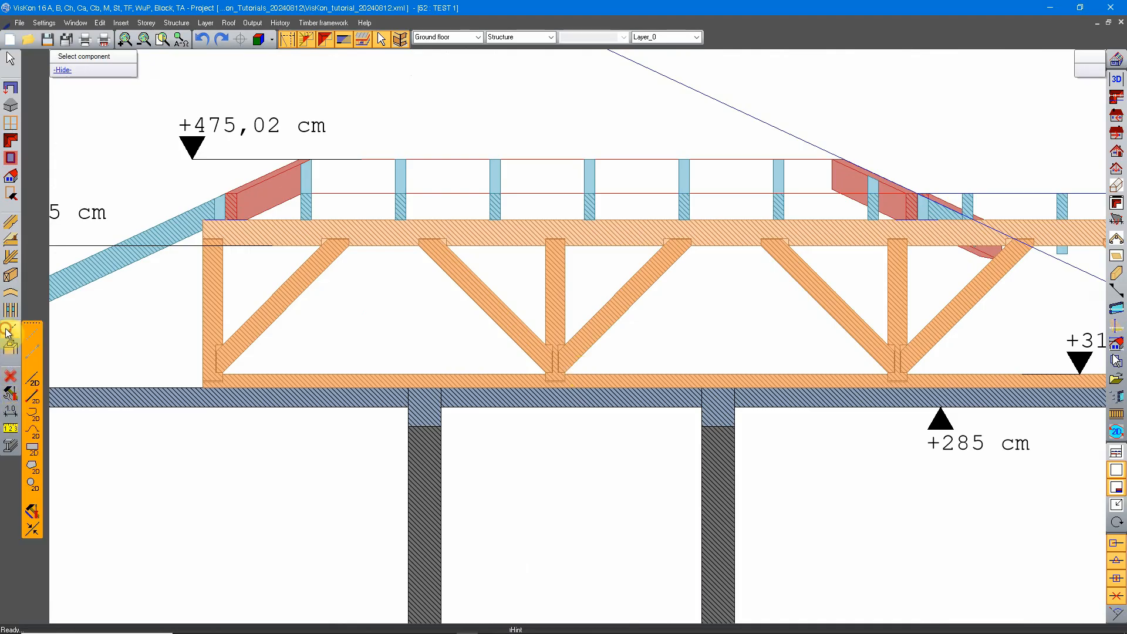
pyautogui.click(31, 485)
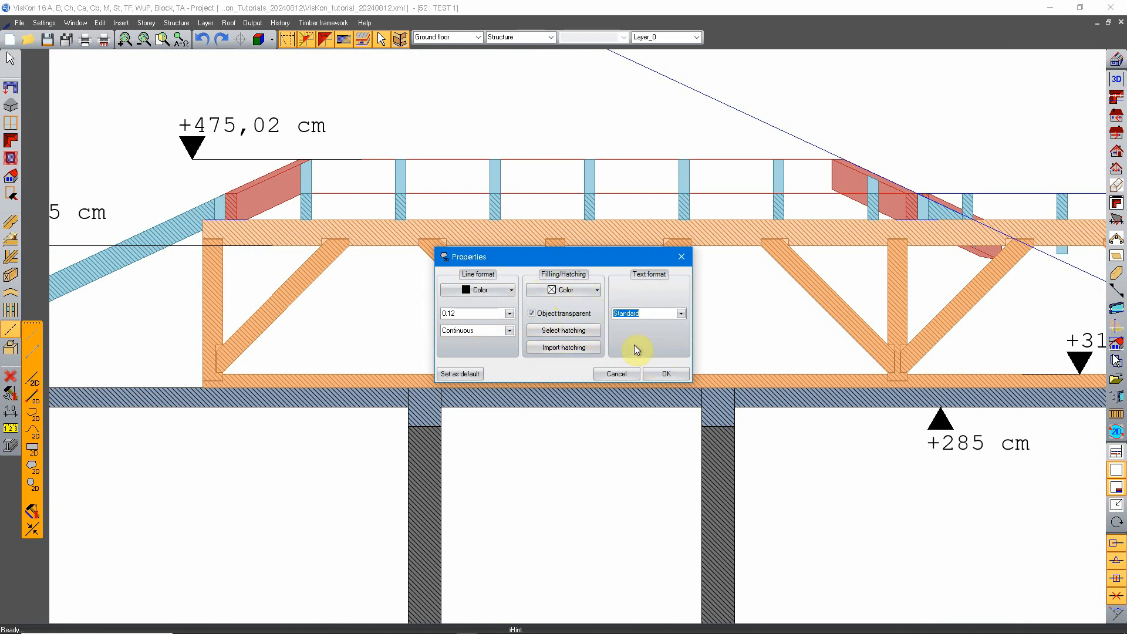
pyautogui.click(539, 329)
pyautogui.click(107, 114)
pyautogui.click(330, 289)
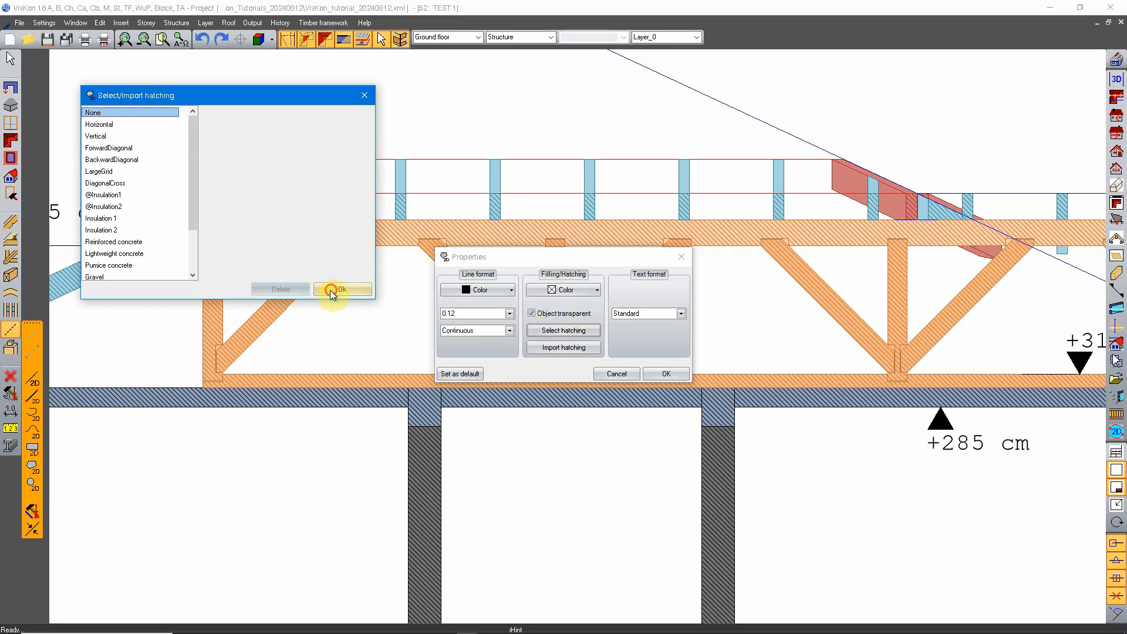
pyautogui.click(665, 374)
# Draw a circle centred on the second truss stud in the cross section, enclosing the stud and both its knee braces.
pyautogui.click(34, 485)
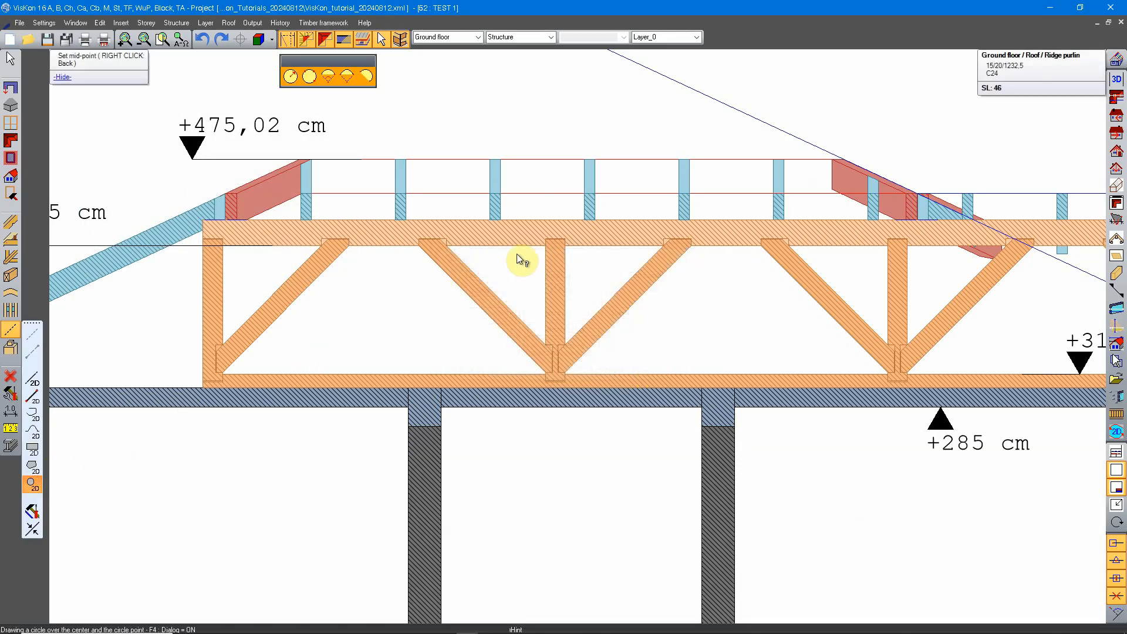
pyautogui.click(554, 291)
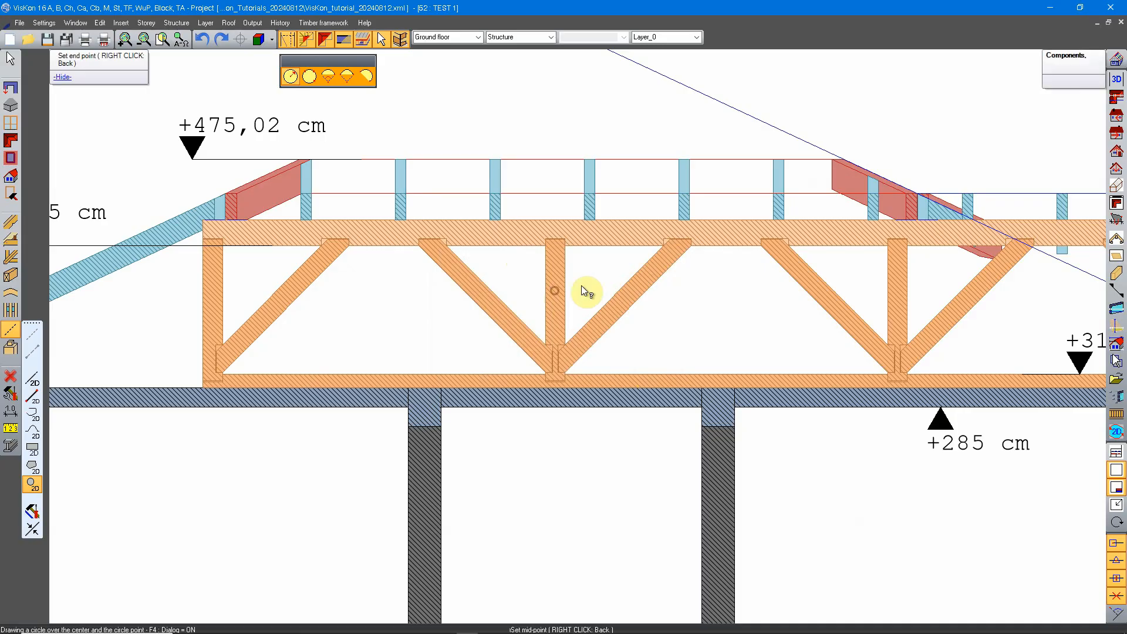
pyautogui.click(710, 283)
pyautogui.click(320, 232)
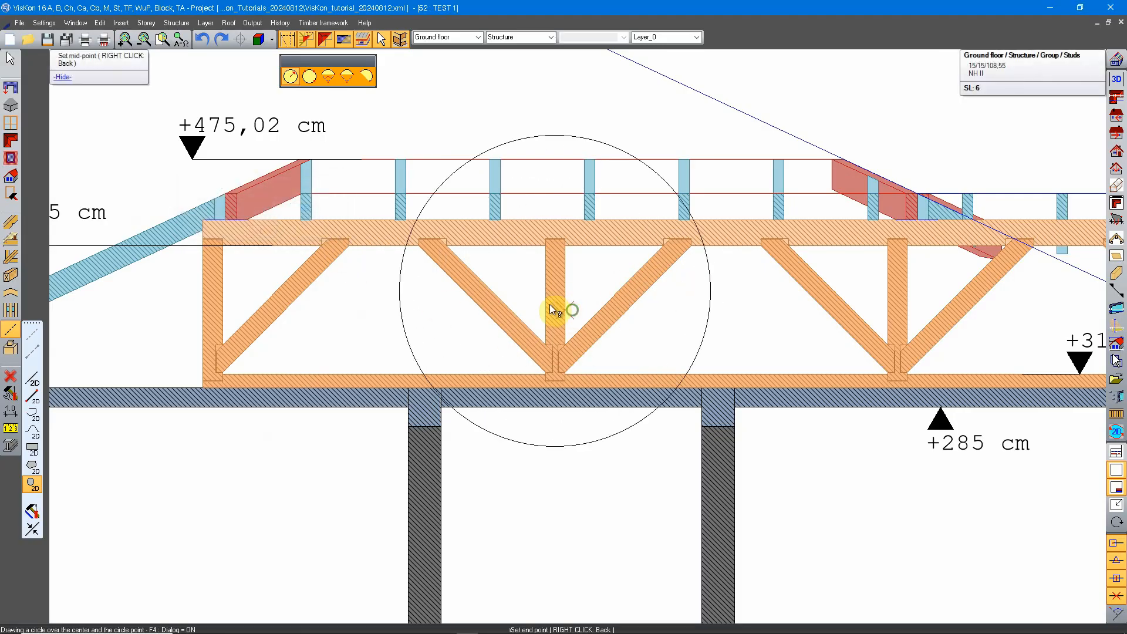
# Label the circle in Cross section C-C with the leader text "Det. A" placed just below it.
pyautogui.click(12, 413)
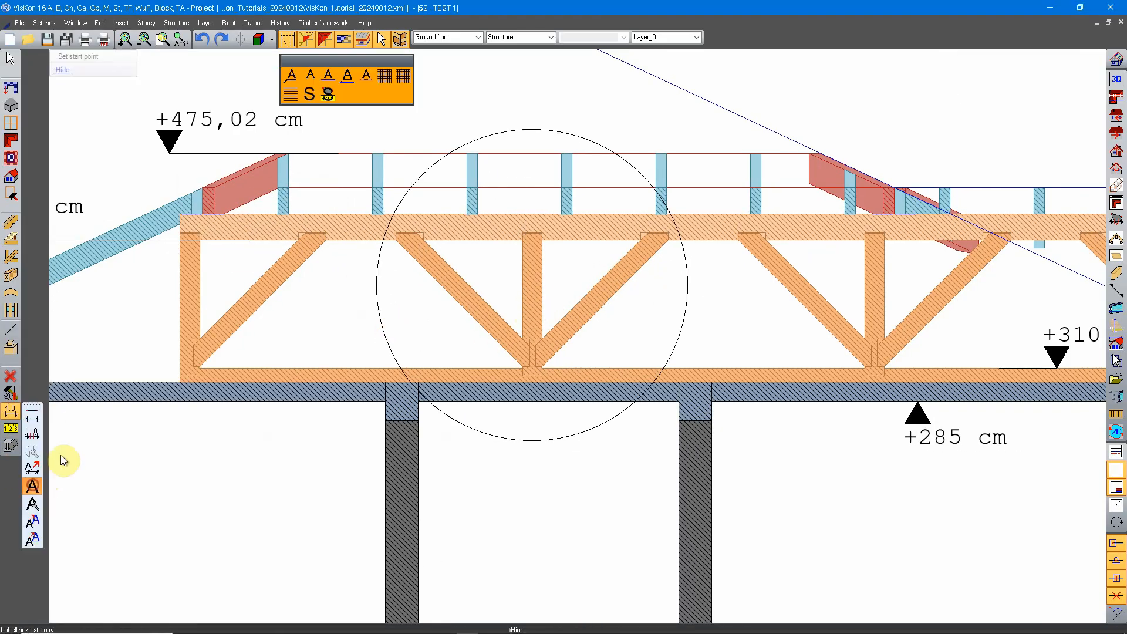
pyautogui.click(293, 80)
pyautogui.click(571, 436)
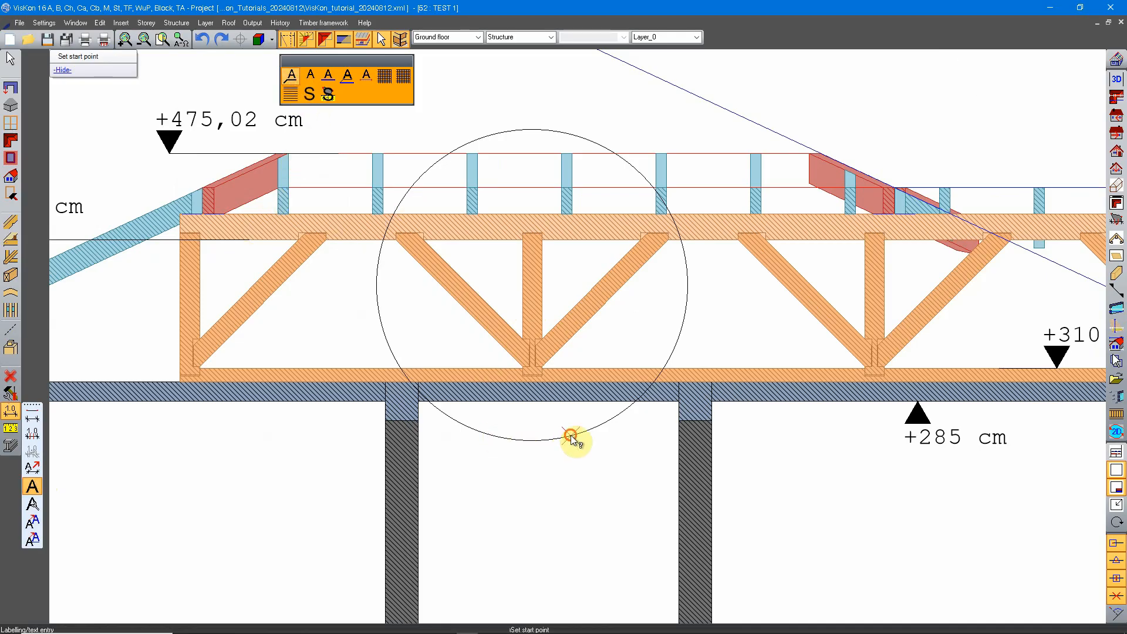
pyautogui.click(566, 495)
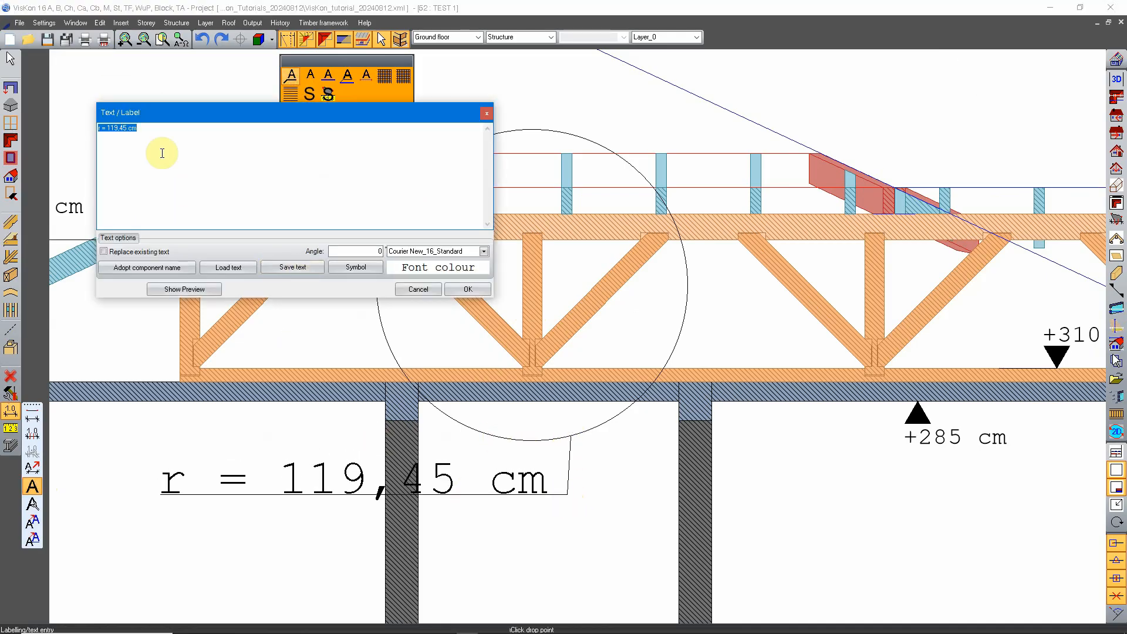
pyautogui.write('Del')
pyautogui.click(468, 289)
# Show the active plan so that no single drawing on the sheet is singled out for editing.
pyautogui.scroll(-5, 559, 428)
pyautogui.rightClick(570, 335)
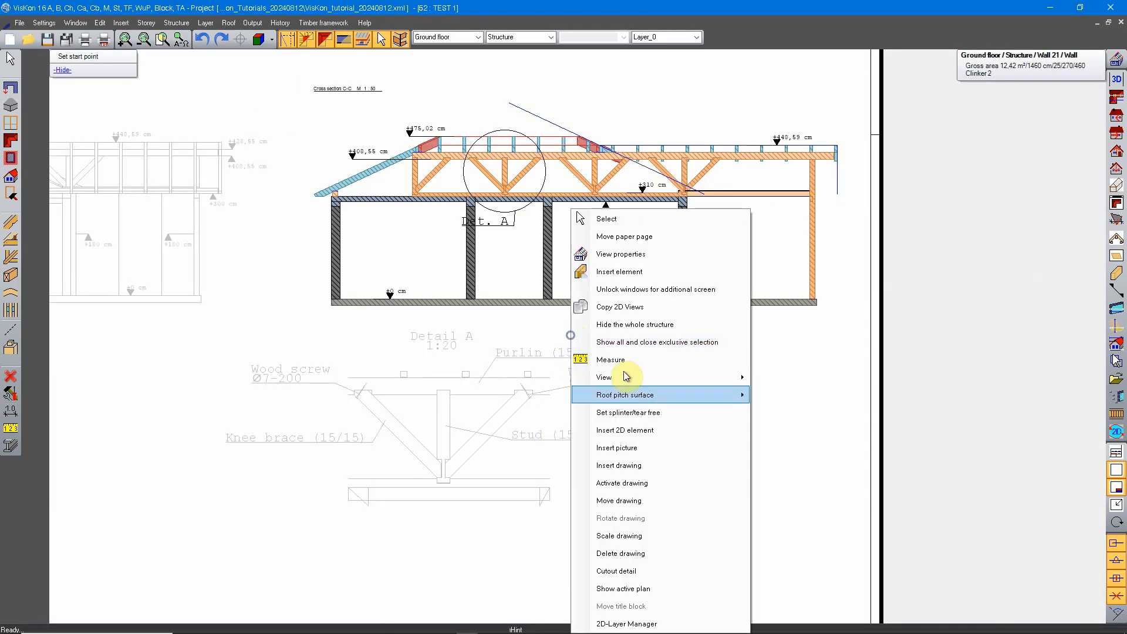
pyautogui.click(646, 587)
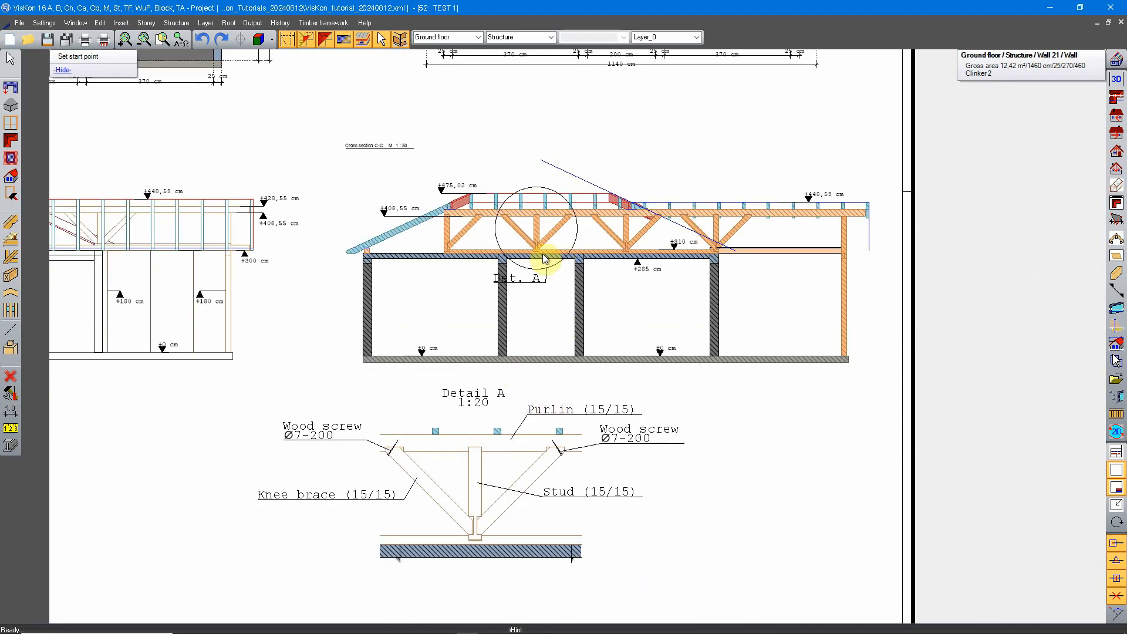
pyautogui.moveTo(713, 397); pyautogui.dragTo(674, 370, button='middle')
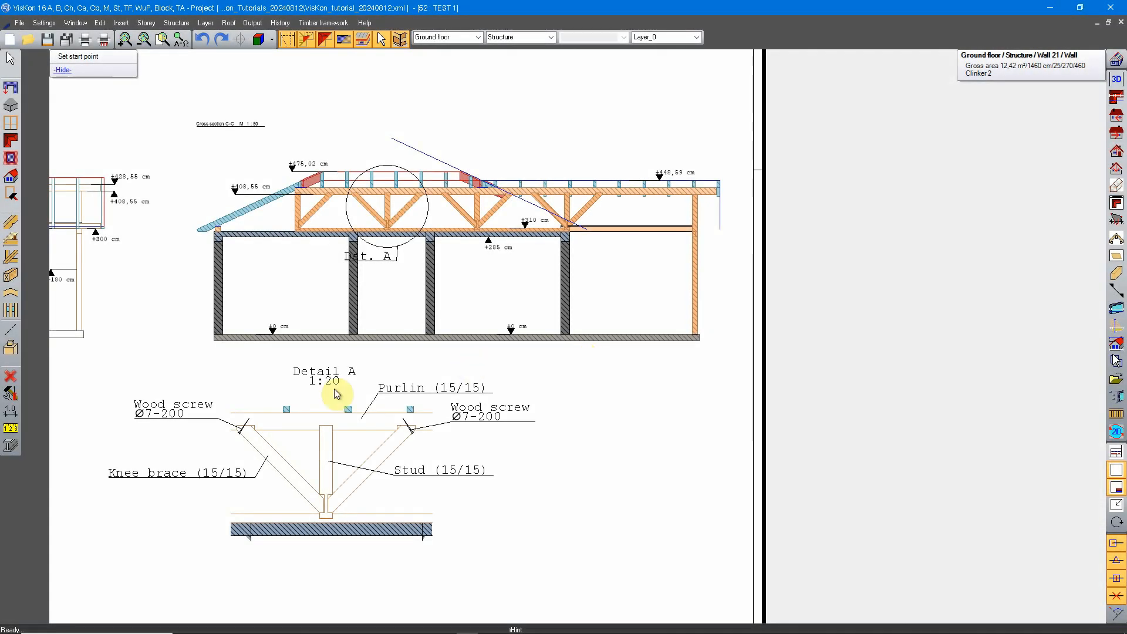
# Activate individual drawings on the plan sheet in turn and compare Detail A with the neighbouring cross sections.
pyautogui.doubleClick(392, 391)
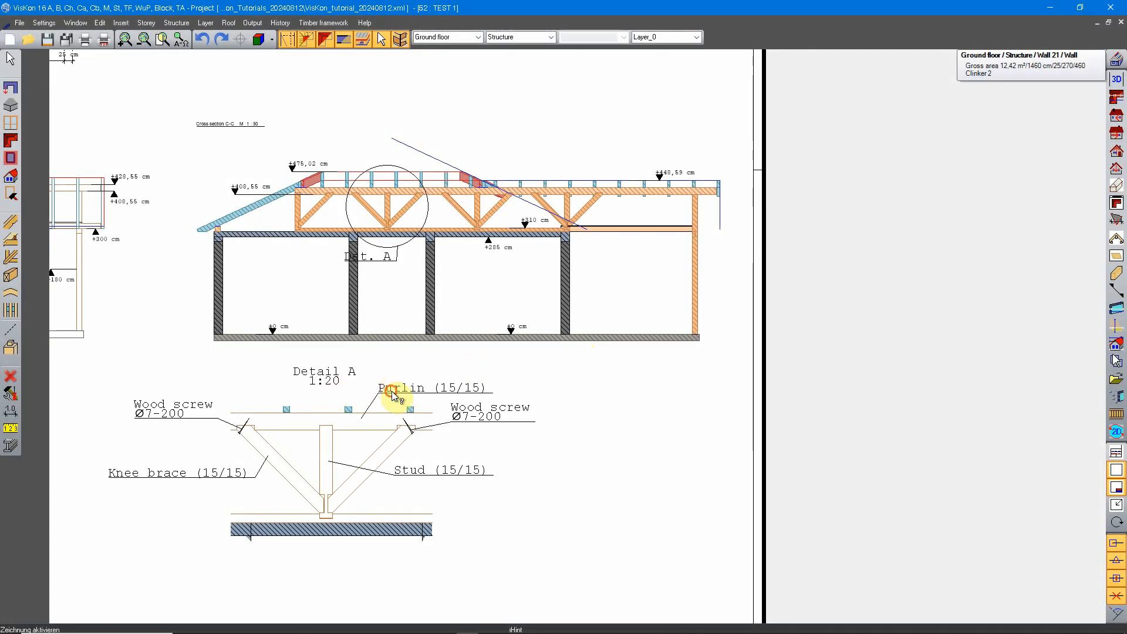
pyautogui.moveTo(345, 452); pyautogui.dragTo(425, 391, button='middle')
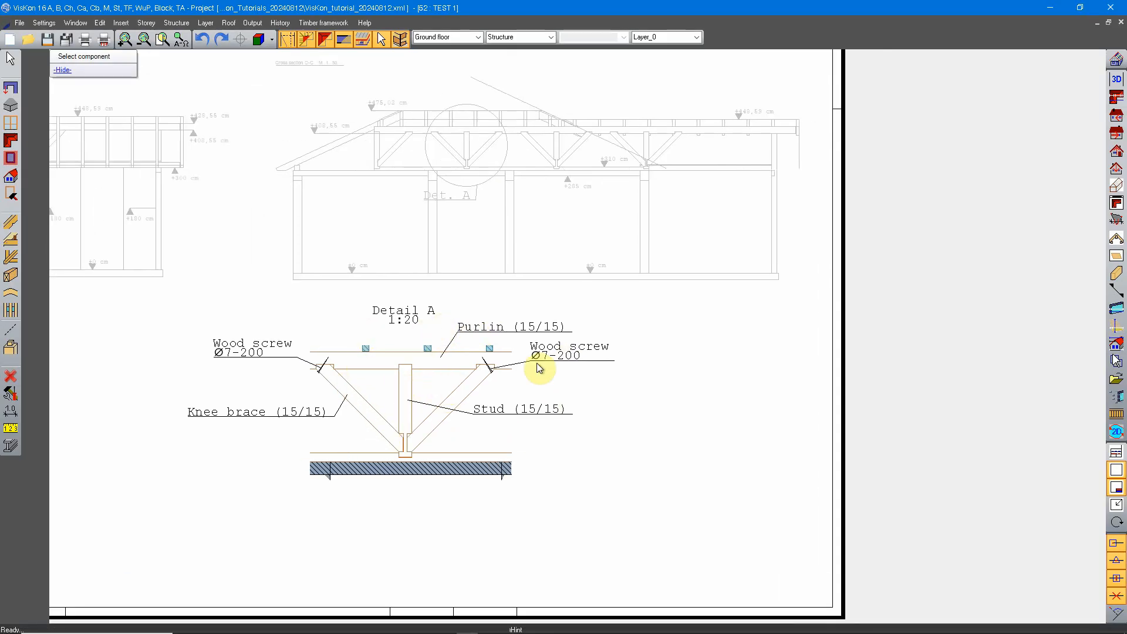
pyautogui.moveTo(425, 322); pyautogui.dragTo(467, 469, button='middle')
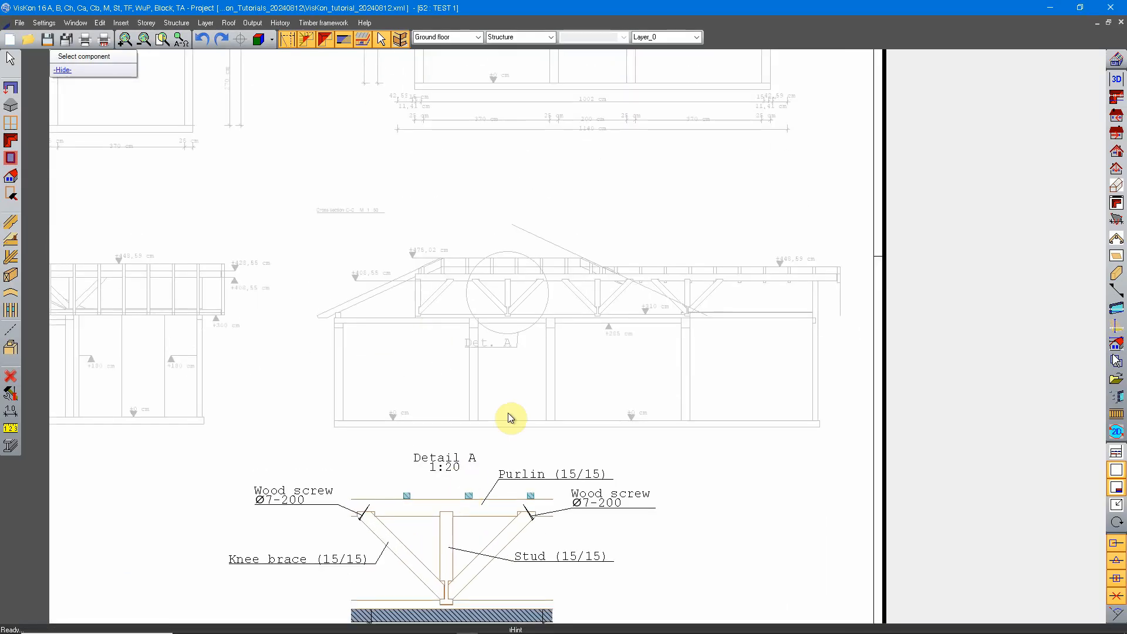
pyautogui.moveTo(481, 332); pyautogui.dragTo(480, 300, button='middle')
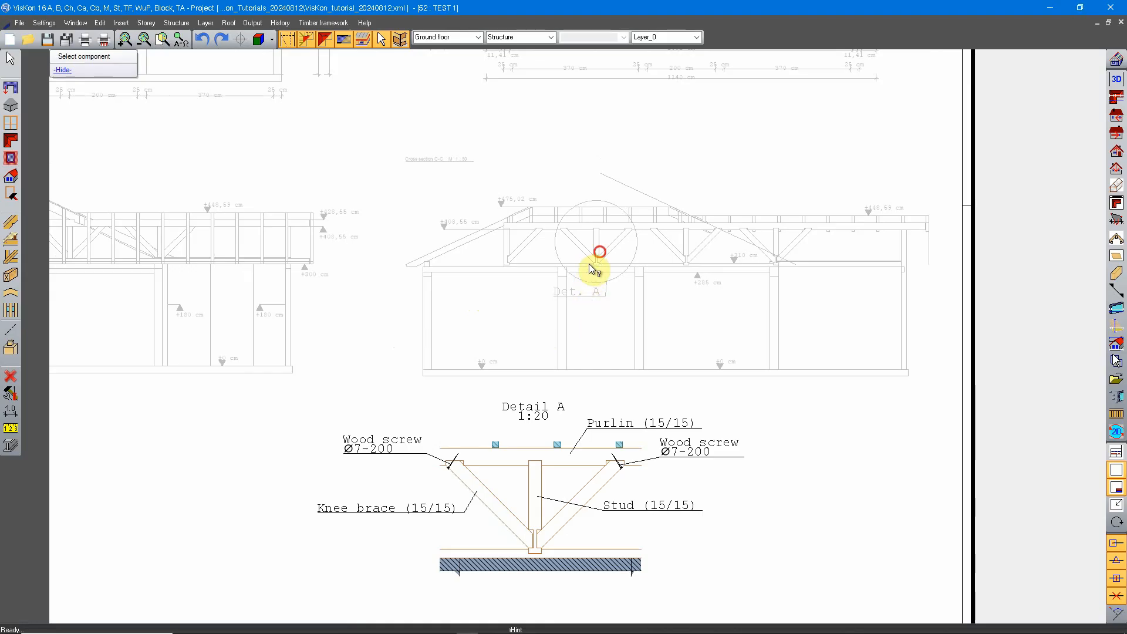
pyautogui.click(599, 252)
pyautogui.moveTo(403, 278); pyautogui.dragTo(522, 439, button='middle')
pyautogui.click(330, 384)
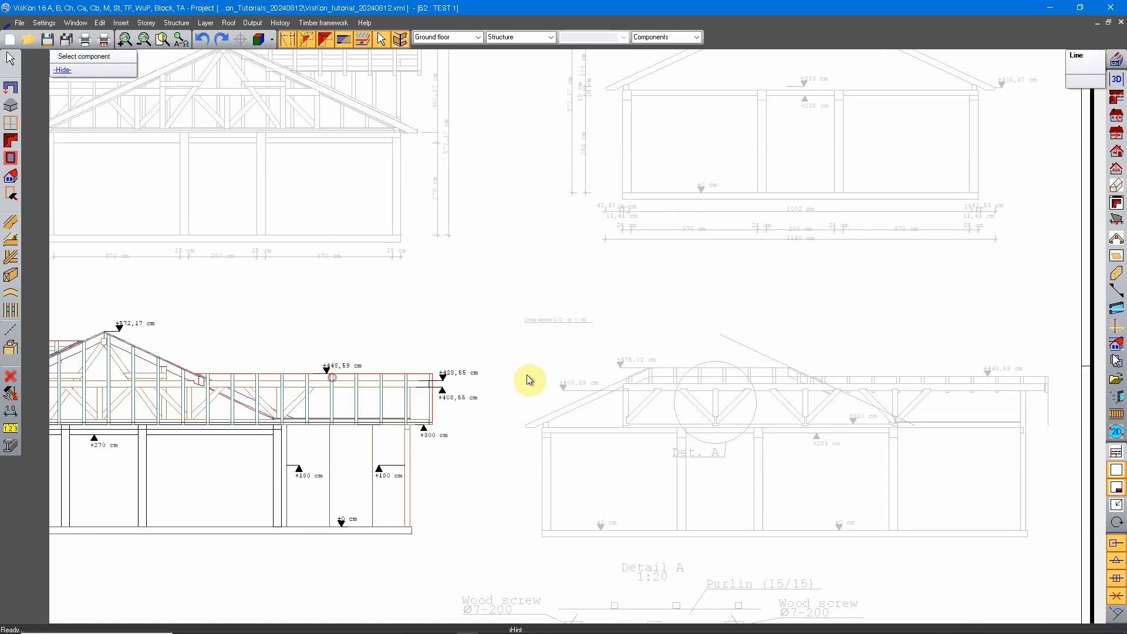
pyautogui.click(738, 202)
pyautogui.moveTo(721, 469); pyautogui.dragTo(590, 243, button='middle')
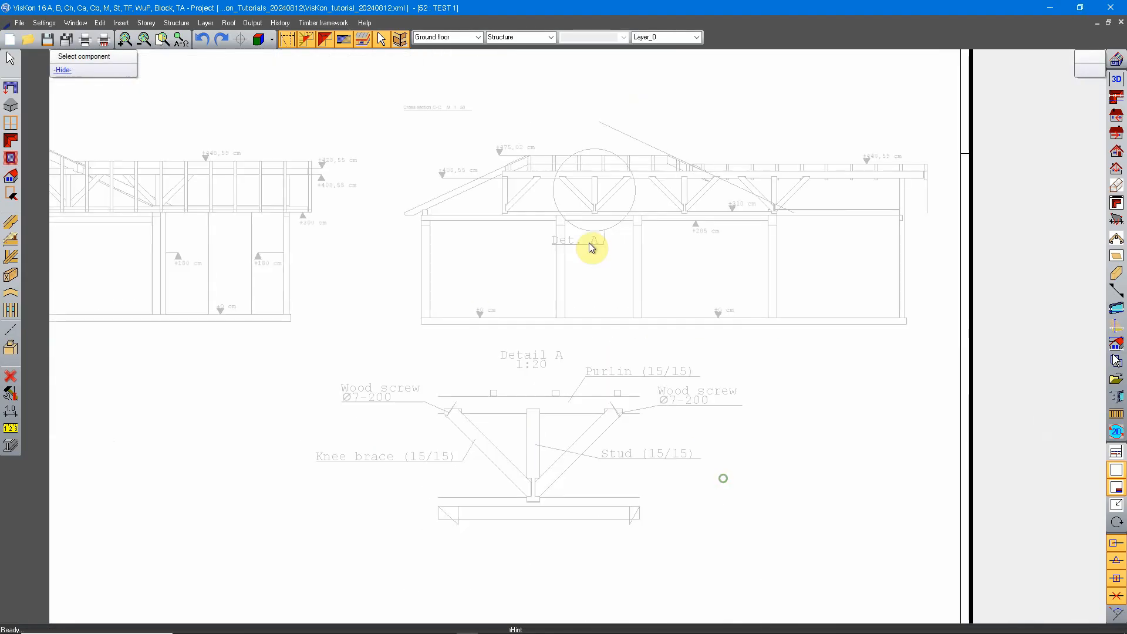
# Activate the Detail A drawing and examine the wood screws at the upper ends of both knee braces.
pyautogui.click(541, 388)
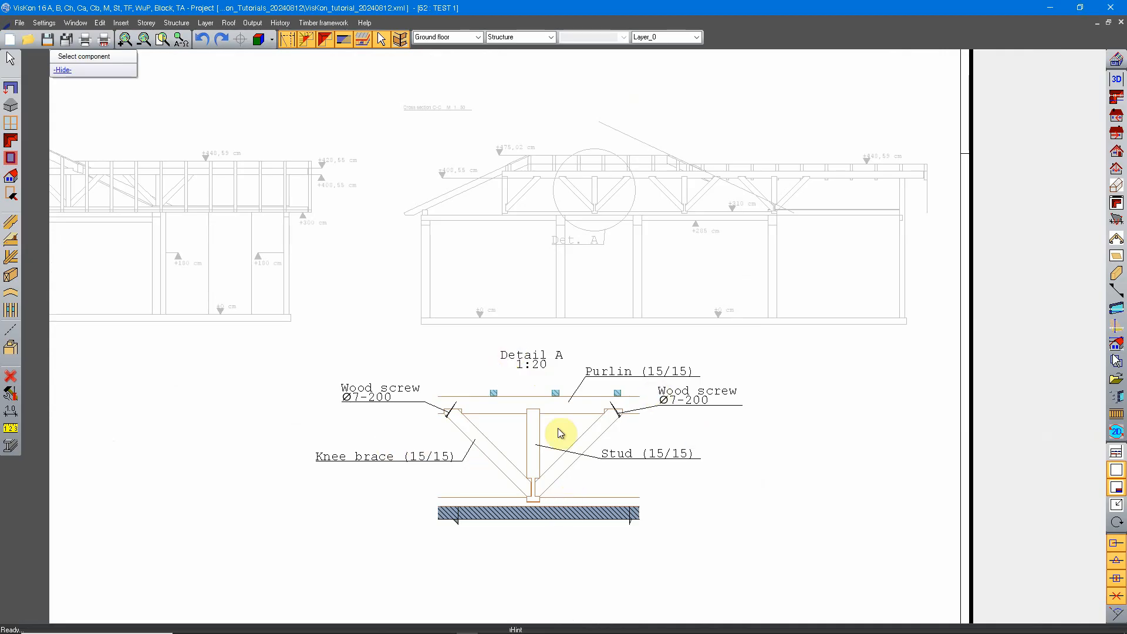
pyautogui.moveTo(560, 433); pyautogui.dragTo(536, 392, button='middle')
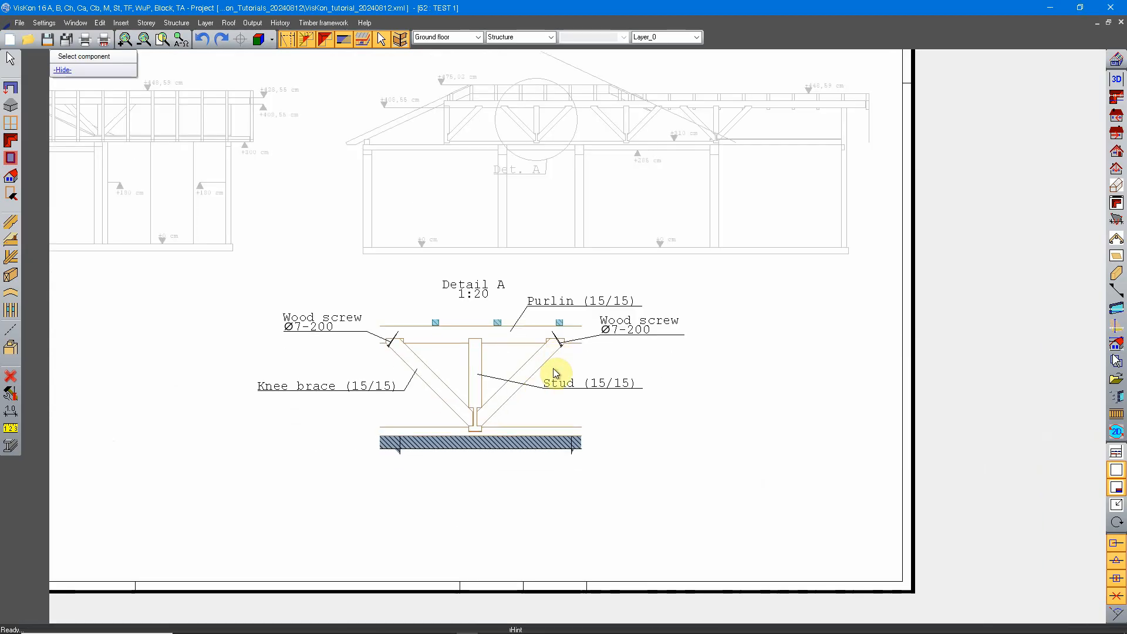
pyautogui.scroll(1, 628, 331)
pyautogui.scroll(3, 455, 382)
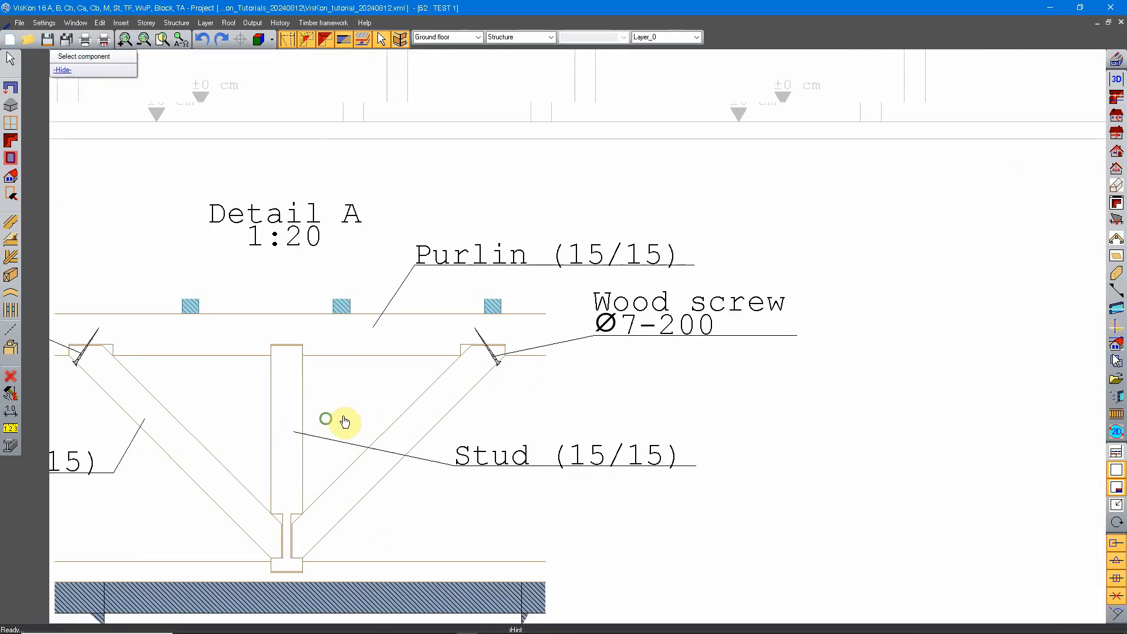
pyautogui.scroll(3, 553, 360)
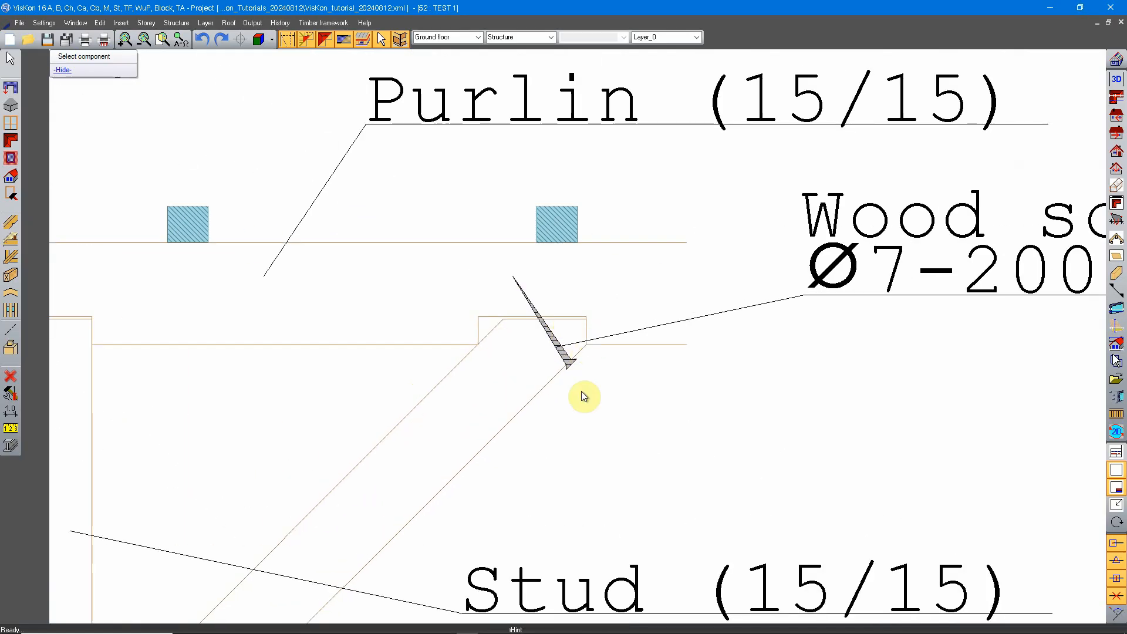
pyautogui.scroll(-4, 550, 386)
pyautogui.scroll(6, 511, 335)
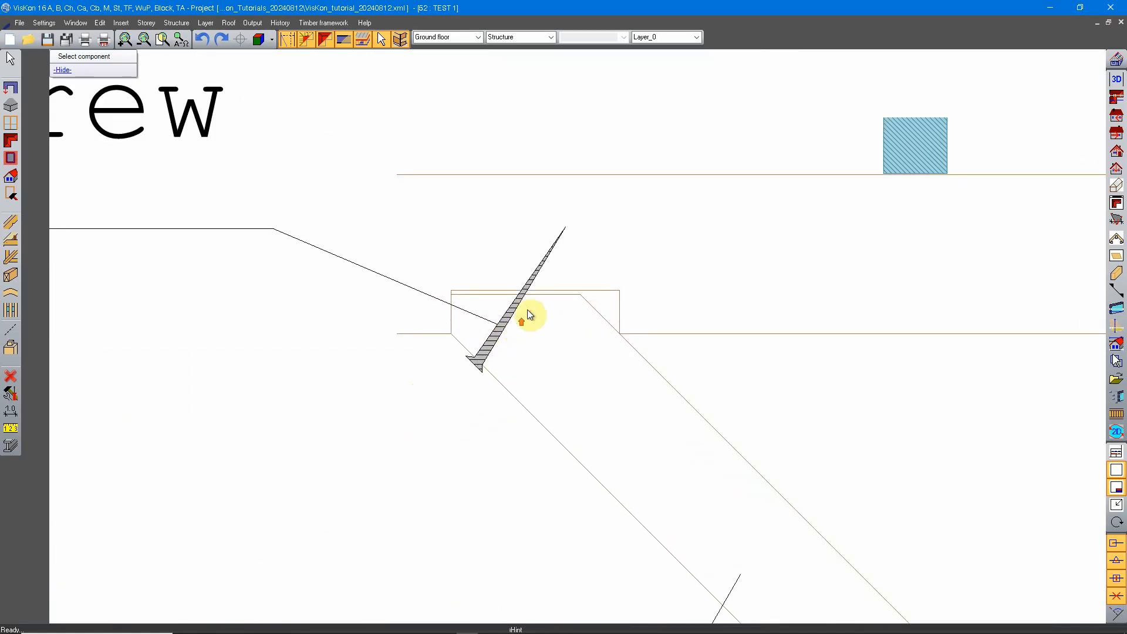
pyautogui.scroll(-4, 488, 370)
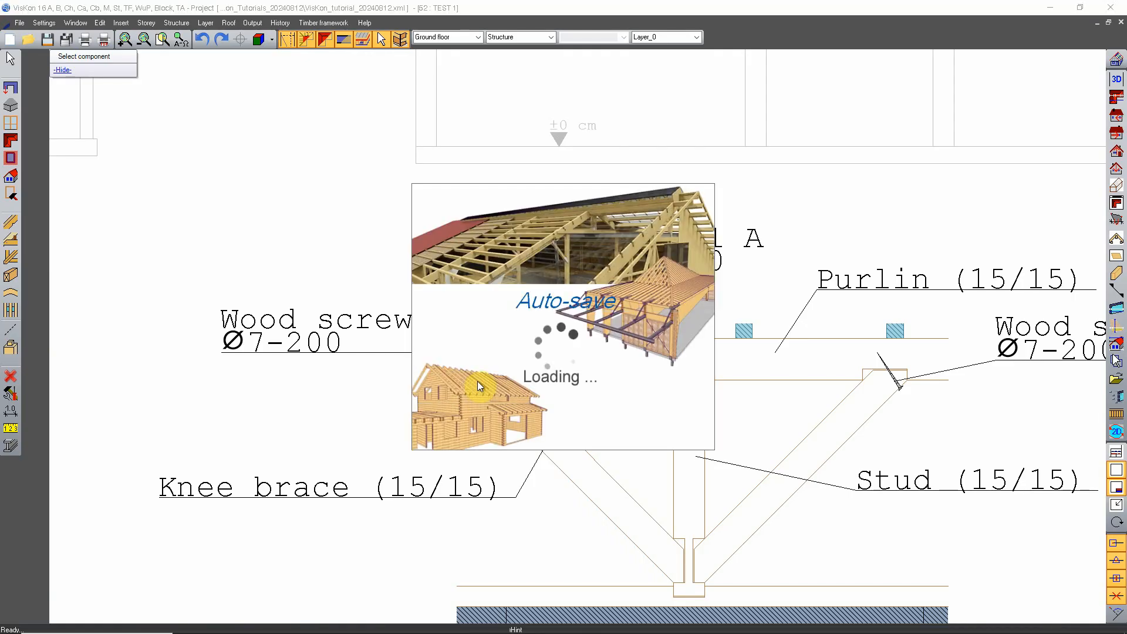
pyautogui.scroll(3, 478, 382)
pyautogui.scroll(3, 470, 379)
# Save the left wood screw outline in Detail A as an element named "Wood screw" in the group "Details".
pyautogui.rightClick(519, 216)
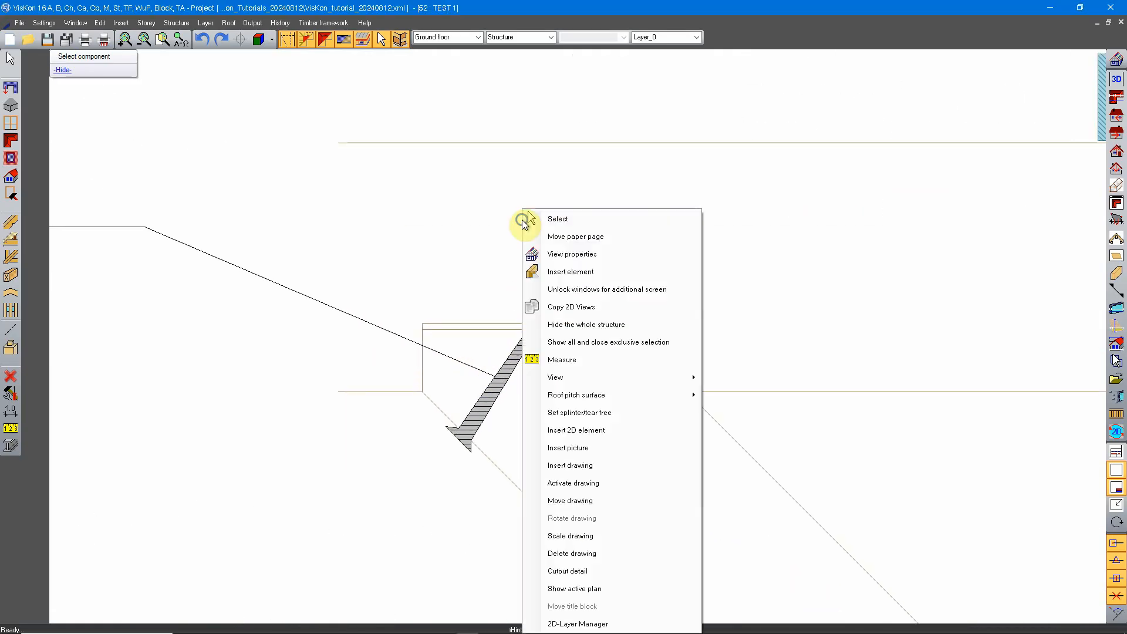
pyautogui.click(550, 221)
pyautogui.click(479, 433)
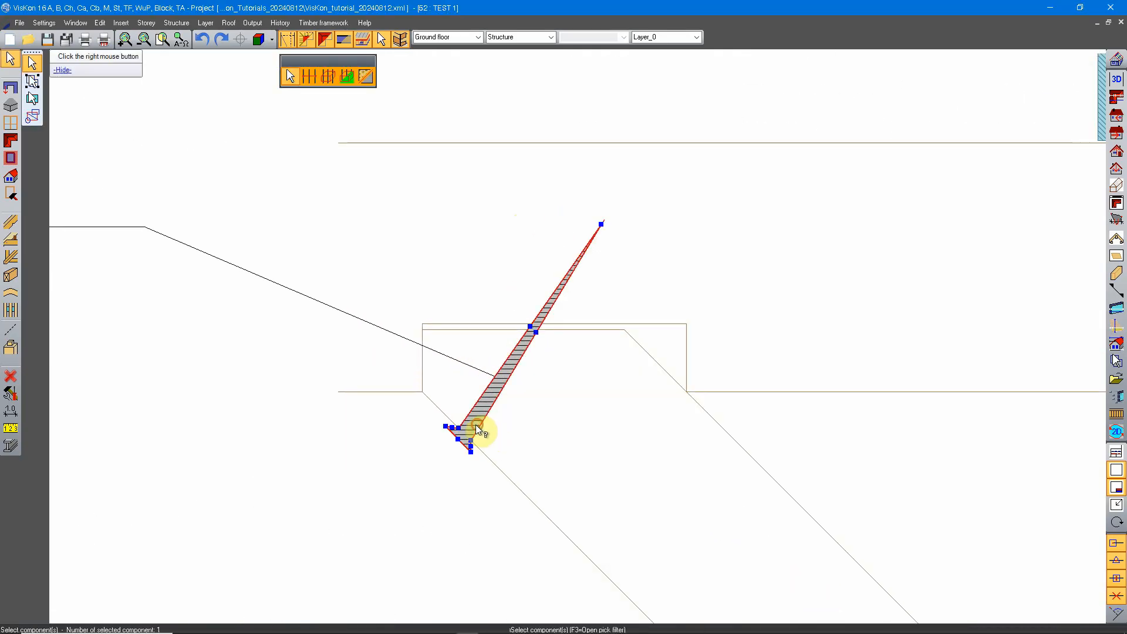
pyautogui.rightClick(583, 327)
pyautogui.click(646, 395)
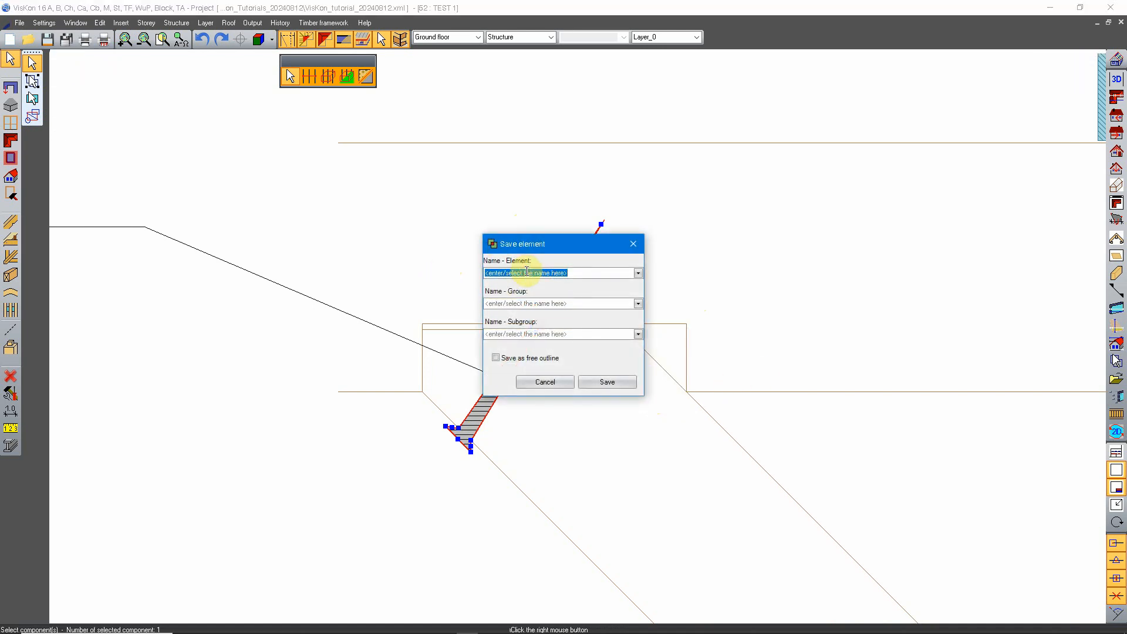
pyautogui.write('S')
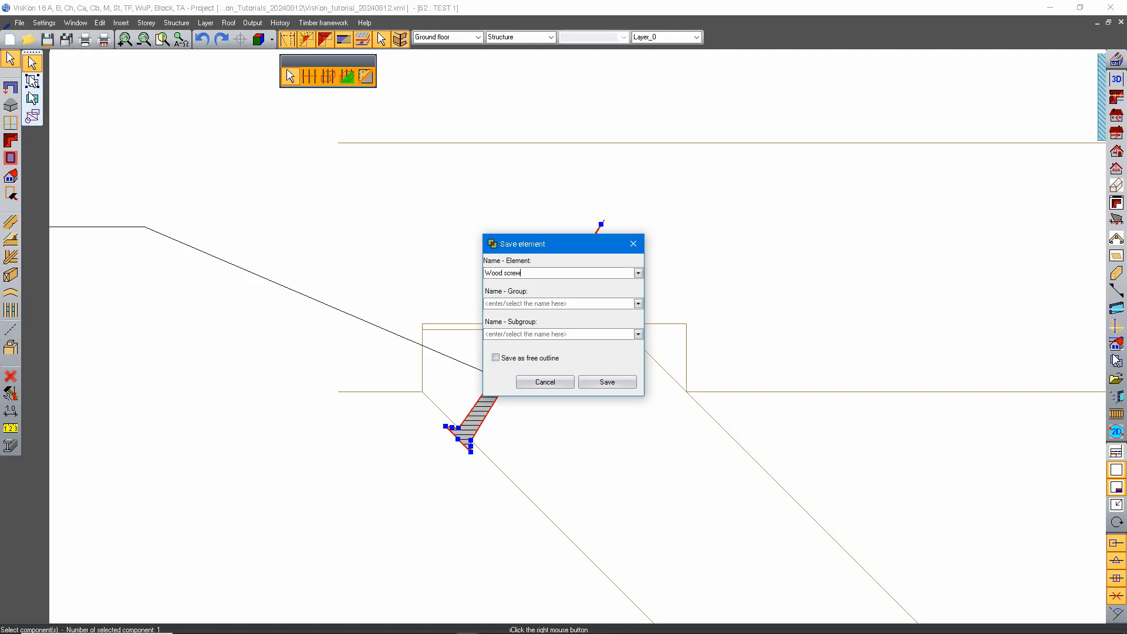
pyautogui.click(638, 304)
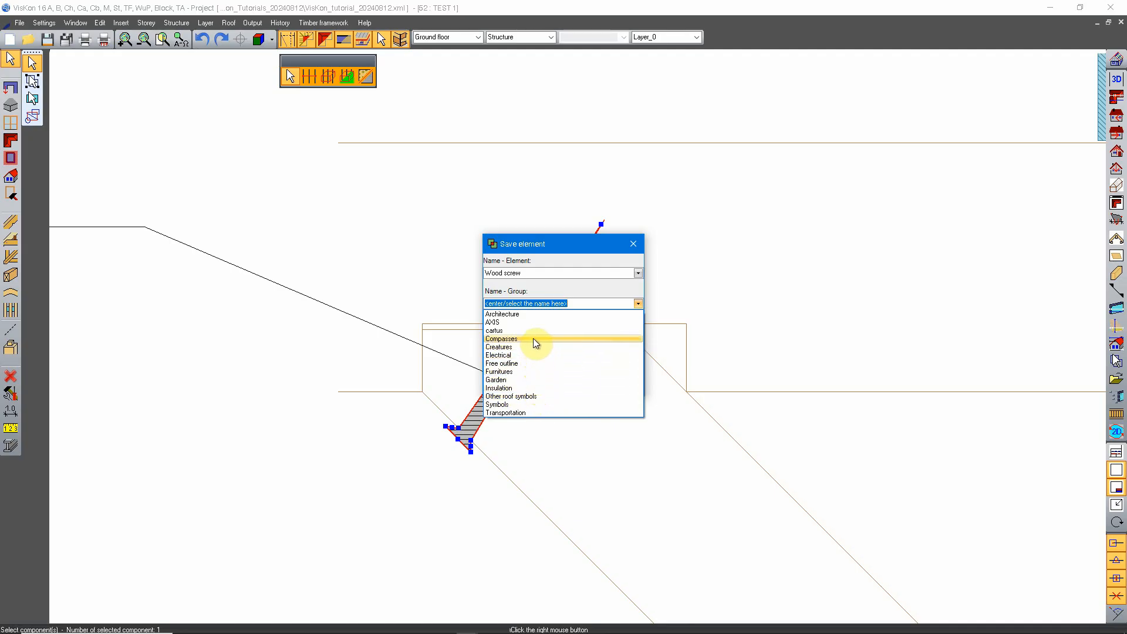
pyautogui.click(579, 303)
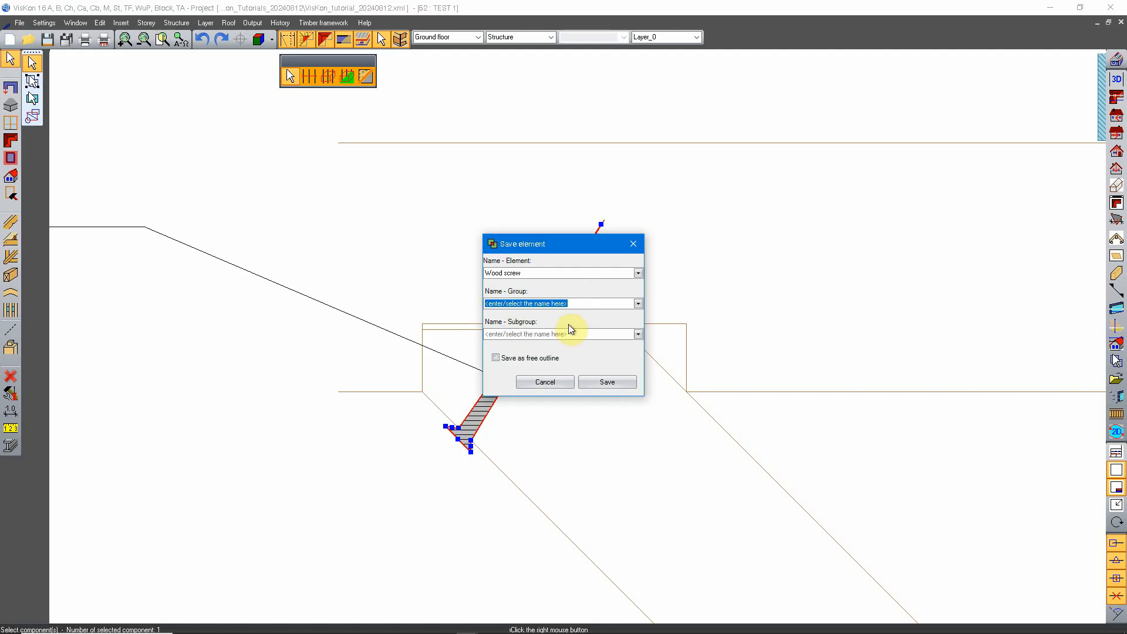
pyautogui.click(637, 303)
pyautogui.click(583, 303)
pyautogui.write('Details')
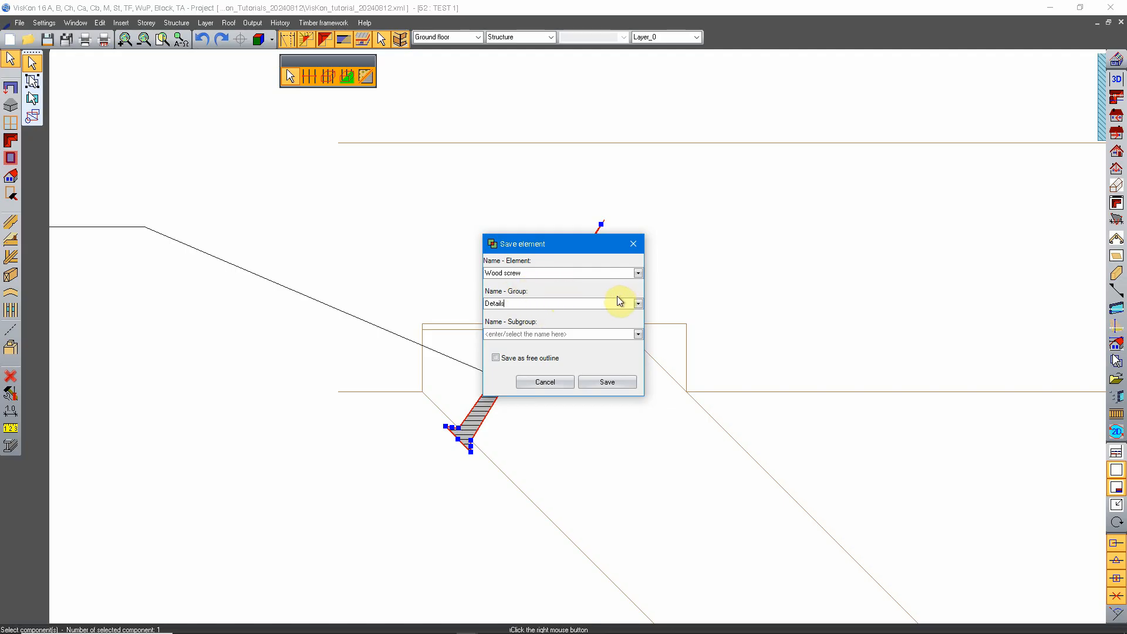
pyautogui.click(608, 382)
# Activate the Cross section A-A drawing, ready for work on the intermediate purlin under the left rafter.
pyautogui.scroll(-5, 555, 348)
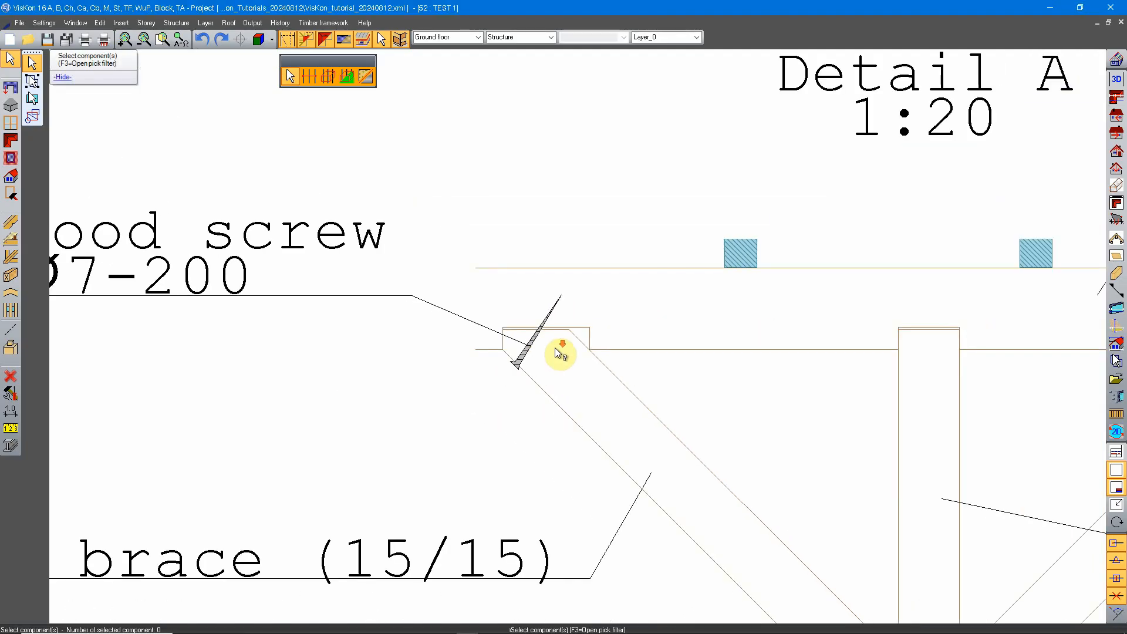
pyautogui.scroll(-3, 563, 355)
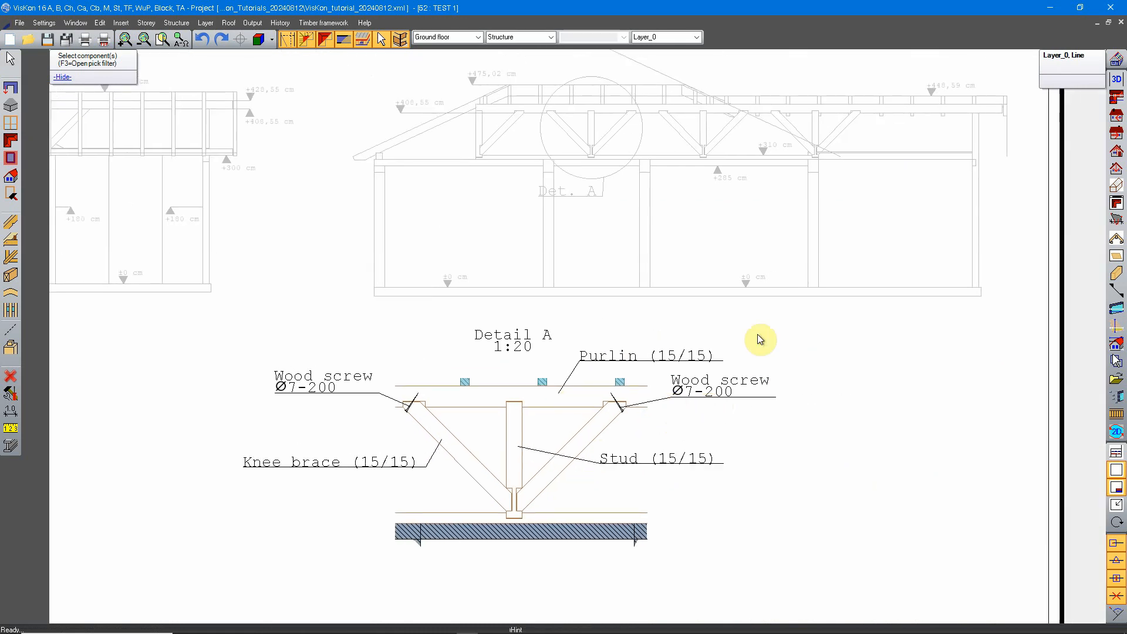
pyautogui.moveTo(662, 297)
pyautogui.mouseDown(button='middle')
pyautogui.moveTo(666, 313)
pyautogui.moveTo(539, 362)
pyautogui.mouseUp(button='middle')
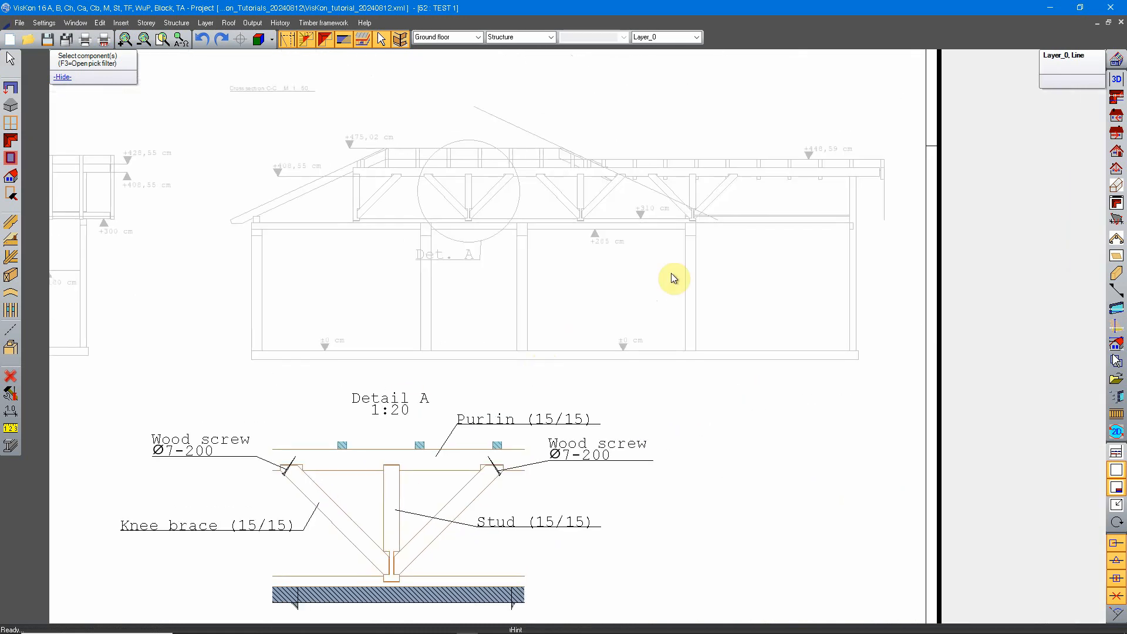
pyautogui.moveTo(488, 261); pyautogui.dragTo(463, 358, button='middle')
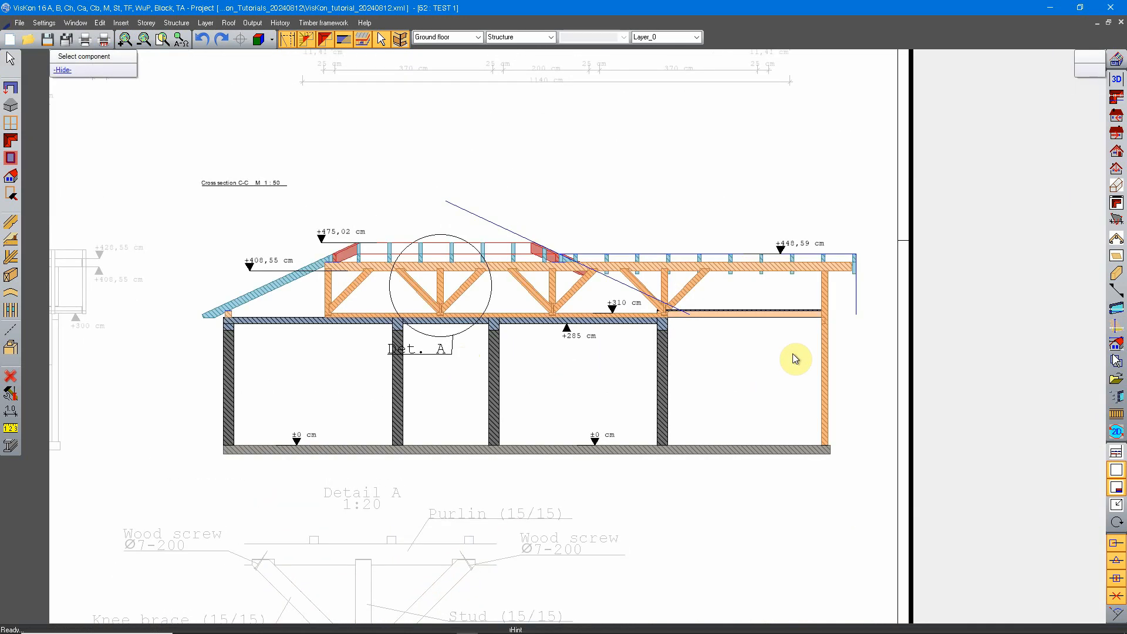
pyautogui.moveTo(533, 195); pyautogui.dragTo(561, 501, button='middle')
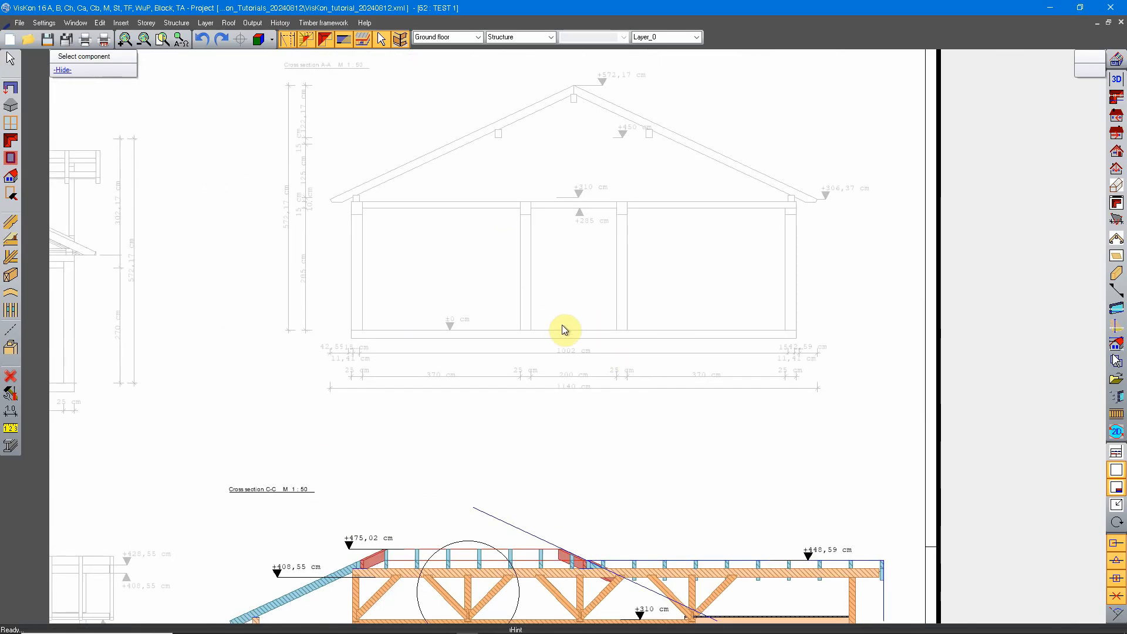
pyautogui.scroll(3, 562, 326)
pyautogui.scroll(2, 540, 279)
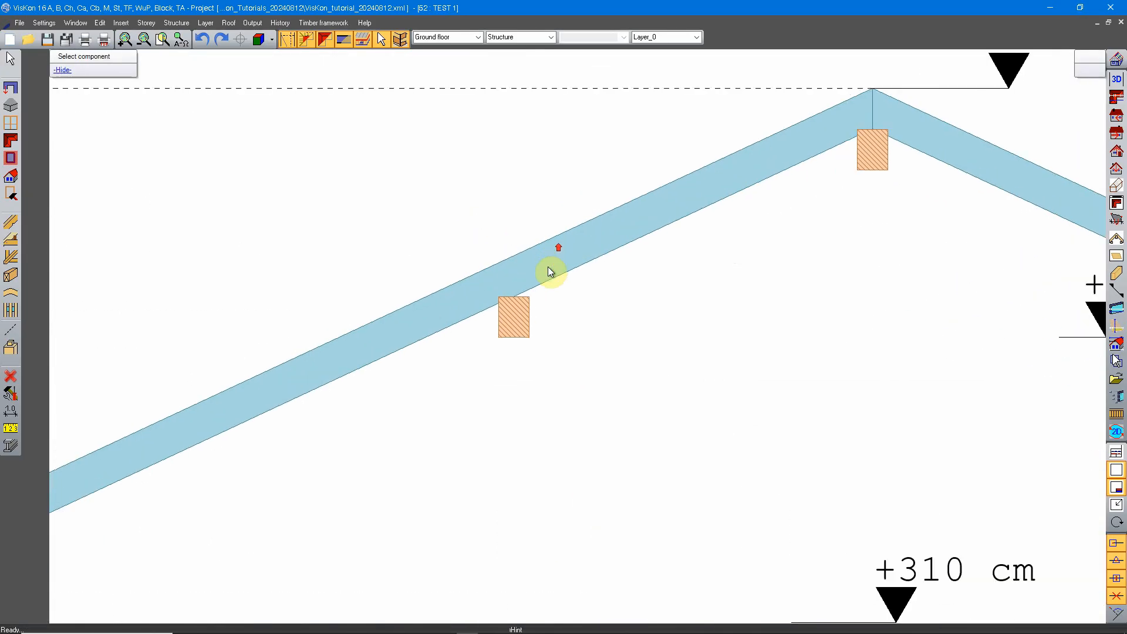
pyautogui.scroll(-3, 550, 271)
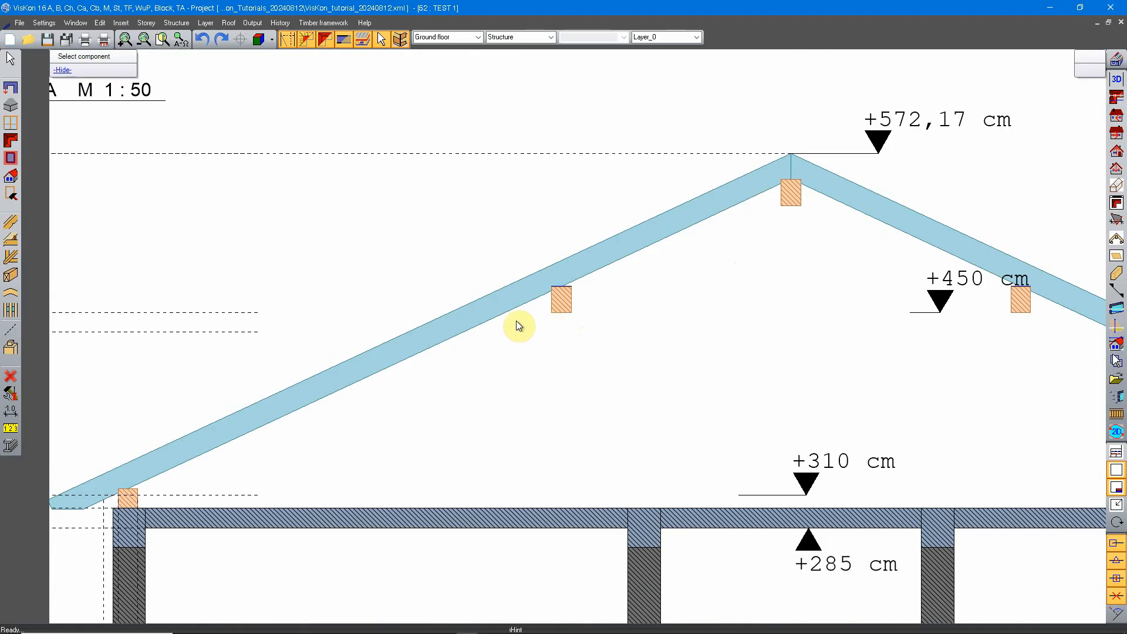
# Cut out a square detail around the intermediate purlin under the left rafter in Cross section A-A.
pyautogui.rightClick(438, 258)
pyautogui.click(512, 570)
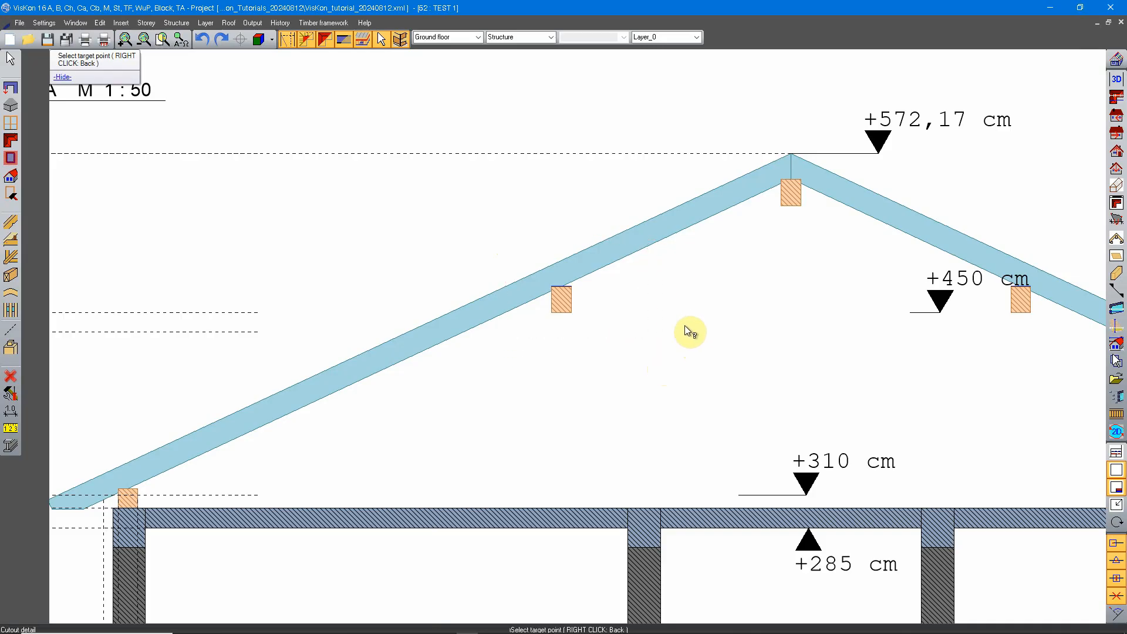
pyautogui.click(600, 337)
# Place the purlin cutout in the free area right of Detail A at scale 20.
pyautogui.scroll(-5, 654, 431)
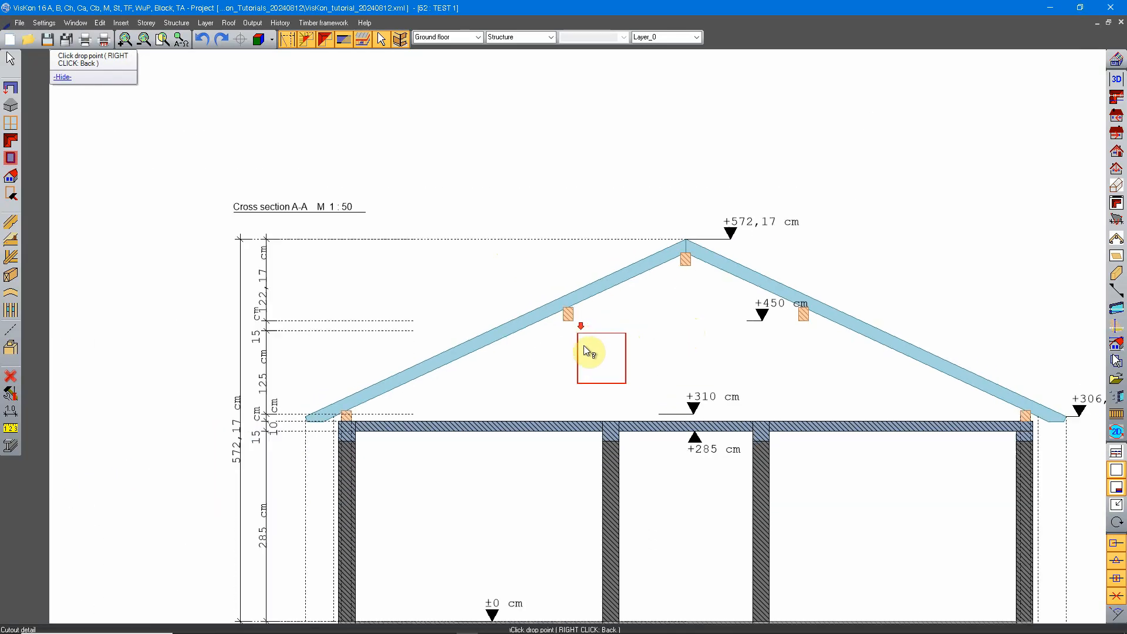
pyautogui.moveTo(582, 445); pyautogui.dragTo(554, 257, button='middle')
pyautogui.moveTo(594, 523); pyautogui.dragTo(554, 255, button='middle')
pyautogui.moveTo(559, 506); pyautogui.dragTo(506, 304, button='middle')
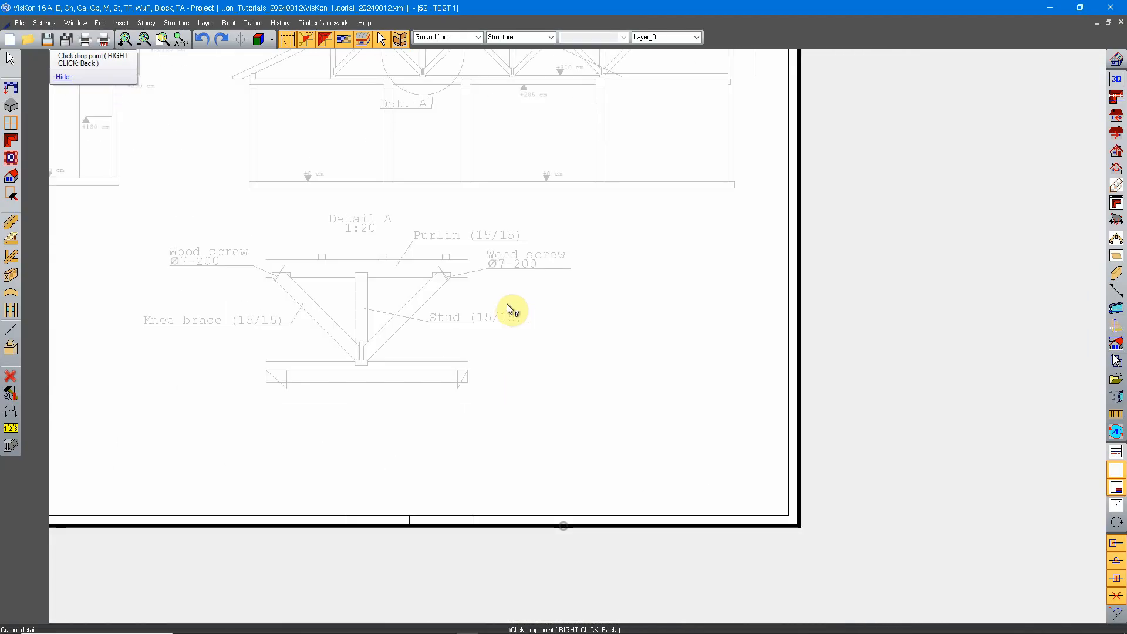
pyautogui.moveTo(424, 408); pyautogui.dragTo(374, 374, button='middle')
pyautogui.moveTo(584, 294); pyautogui.dragTo(584, 350, button='middle')
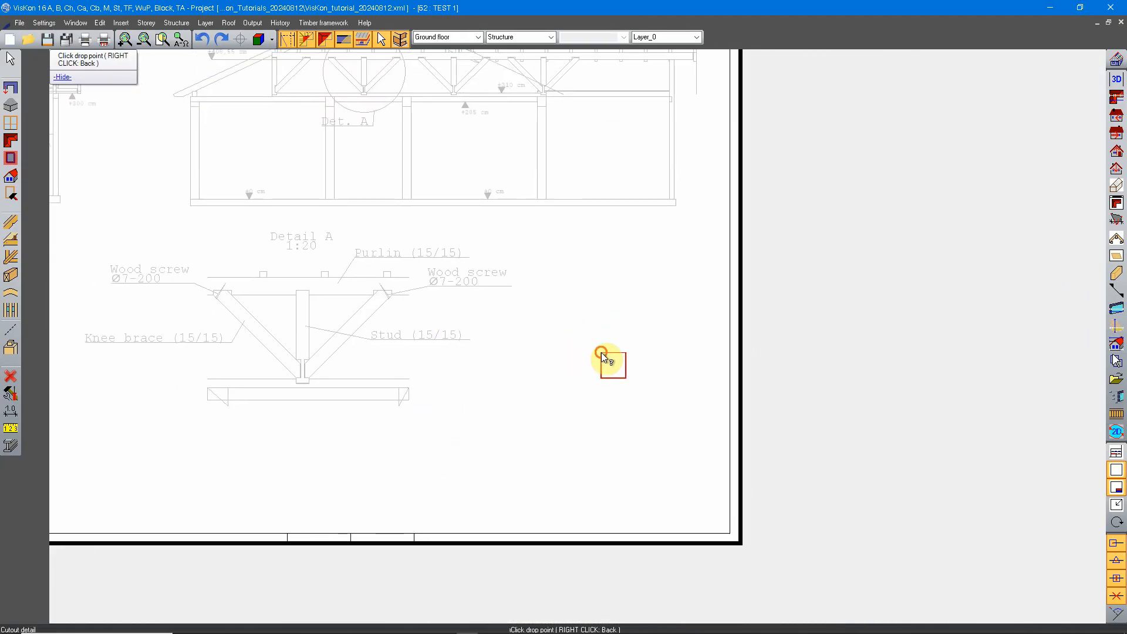
pyautogui.click(602, 355)
pyautogui.write('20')
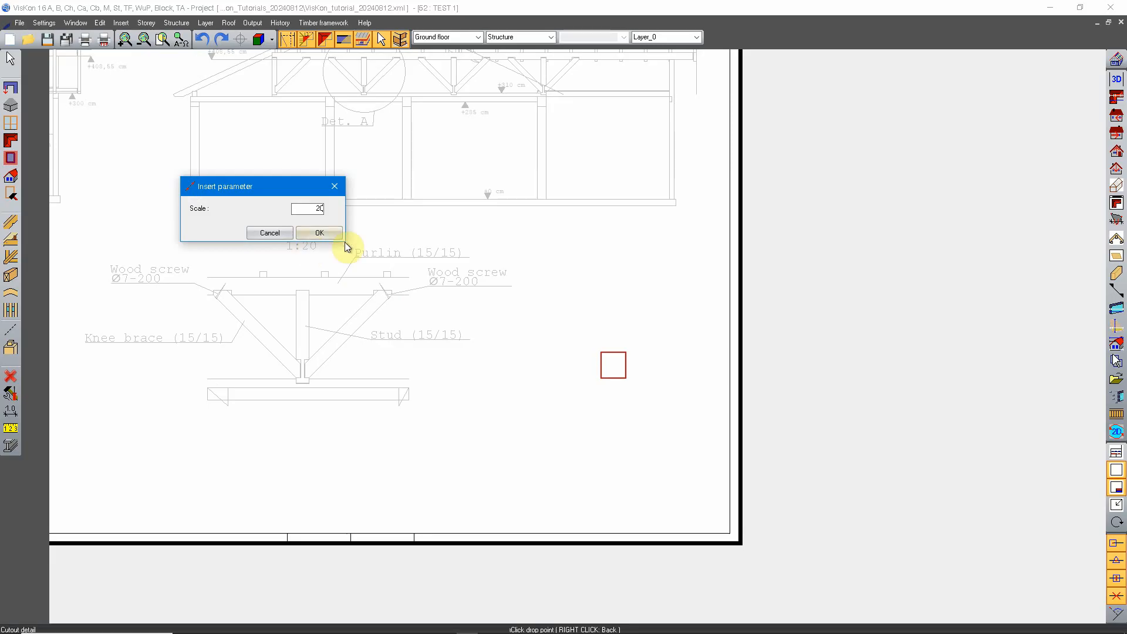
pyautogui.click(330, 233)
pyautogui.scroll(4, 640, 390)
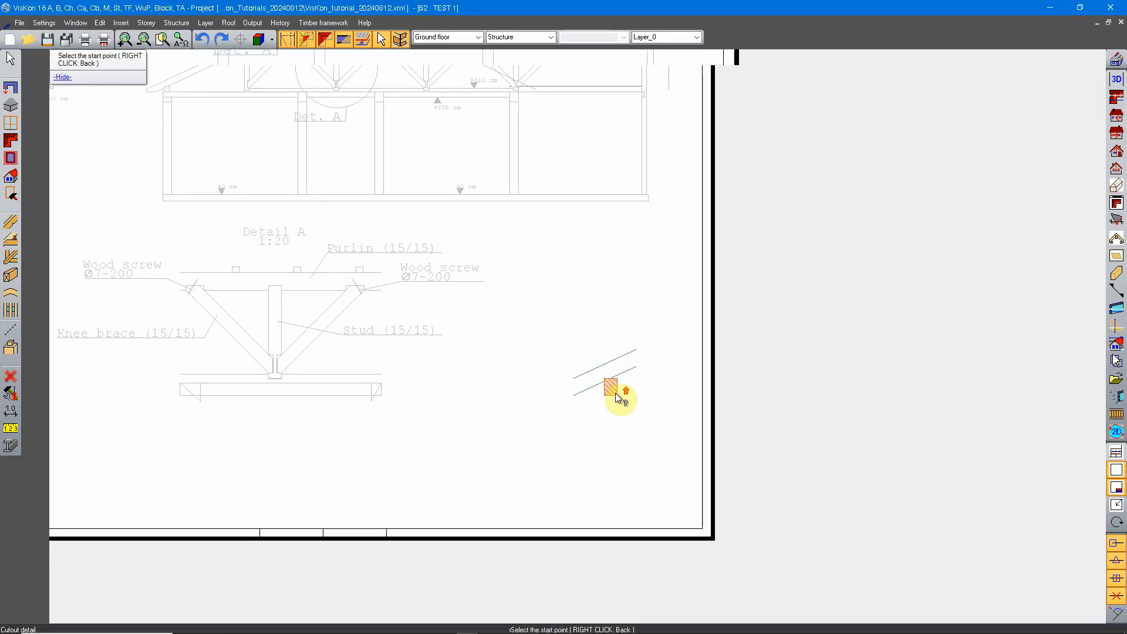
# Move the new rafter and purlin detail drawing upward on the sheet.
pyautogui.scroll(-2, 599, 375)
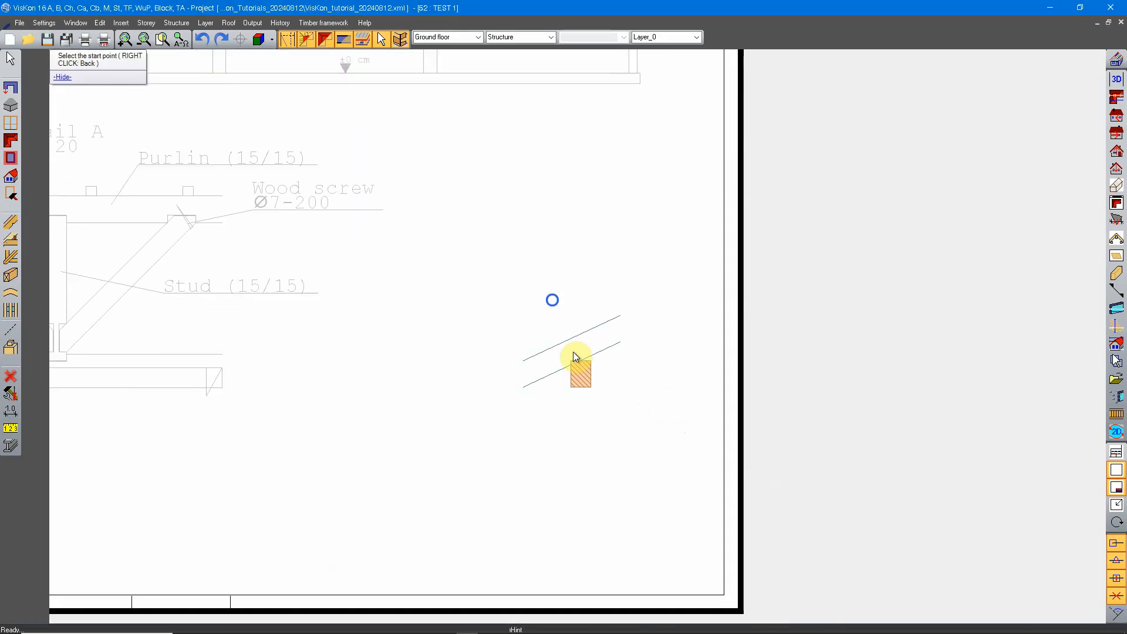
pyautogui.rightClick(573, 351)
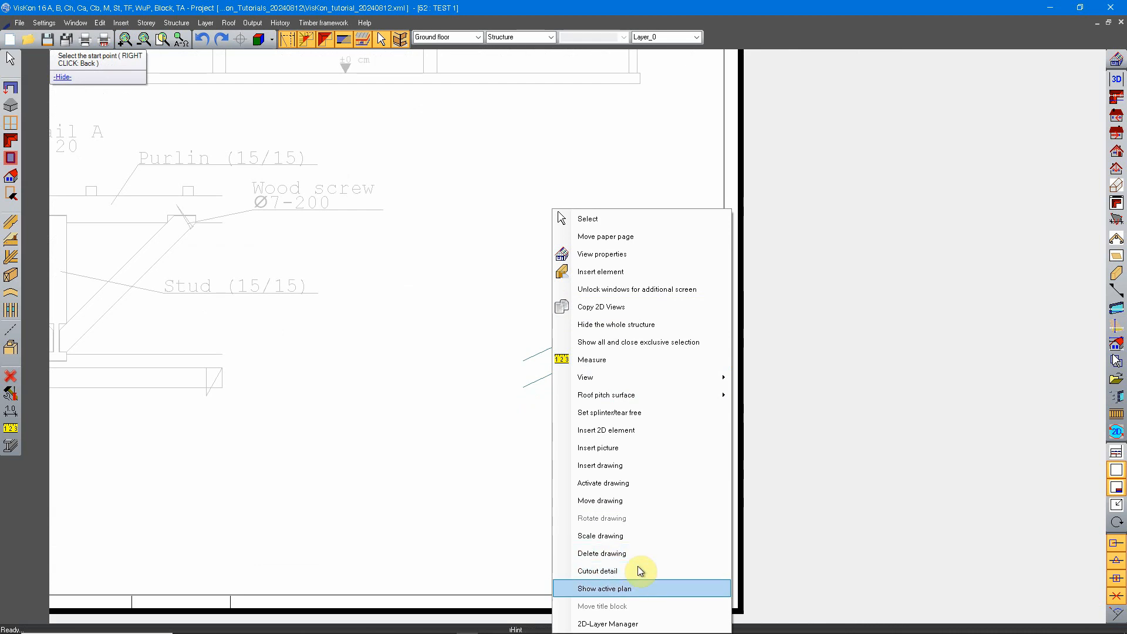
pyautogui.click(633, 500)
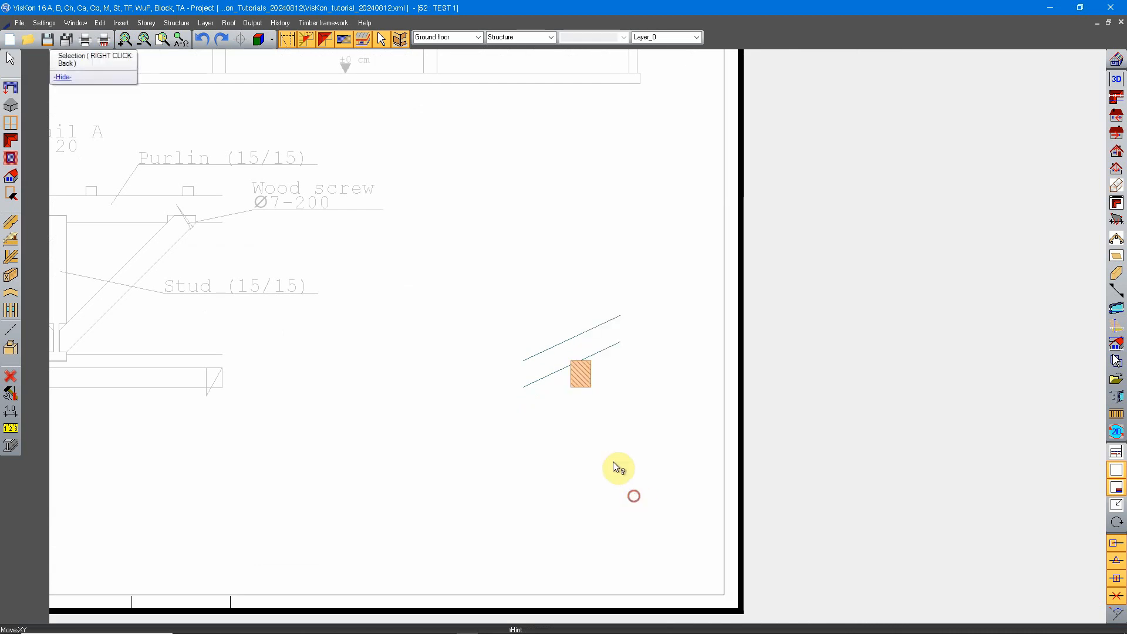
pyautogui.click(578, 369)
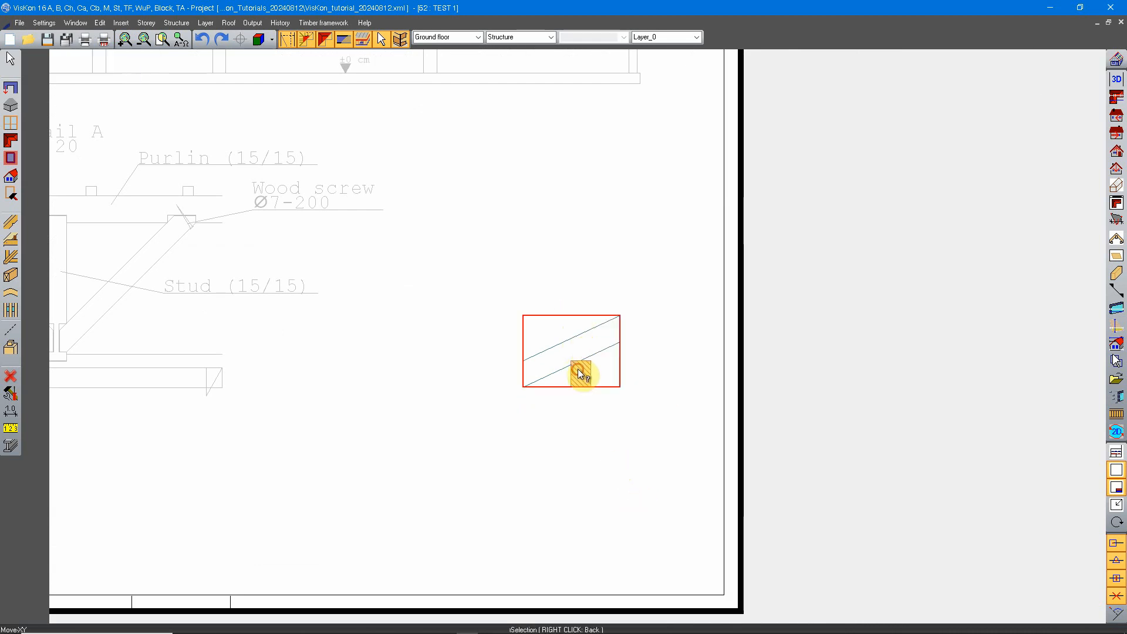
pyautogui.click(657, 356)
pyautogui.click(649, 272)
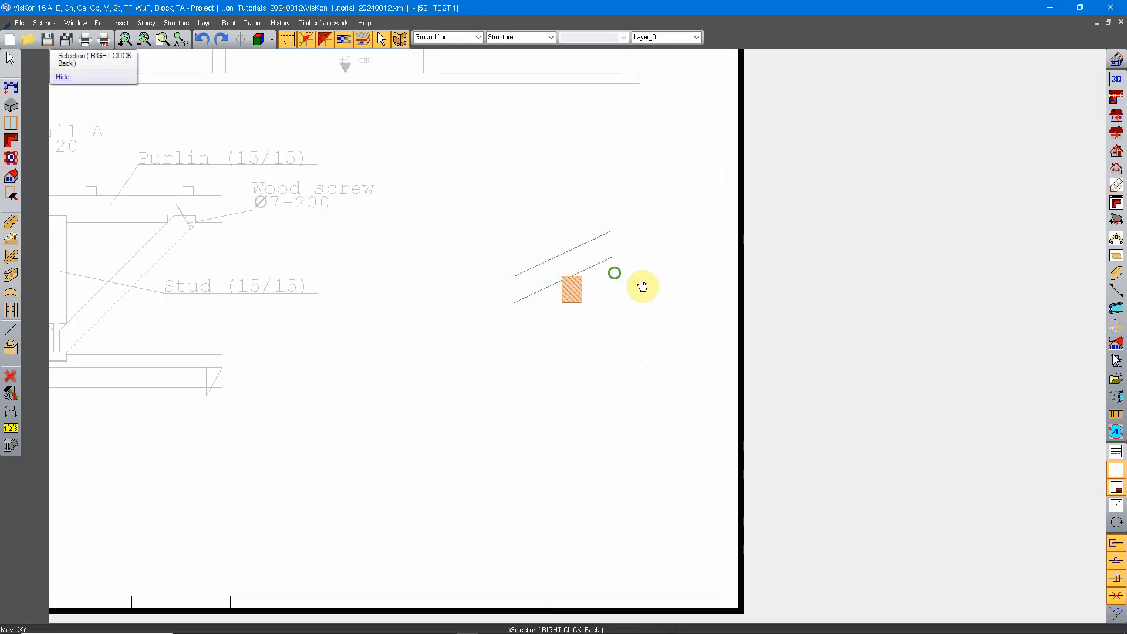
# Label the new detail with leader texts "Rafter 10/18" at the rafter and "Purlin 15/20" at the purlin.
pyautogui.scroll(3, 639, 285)
pyautogui.click(13, 414)
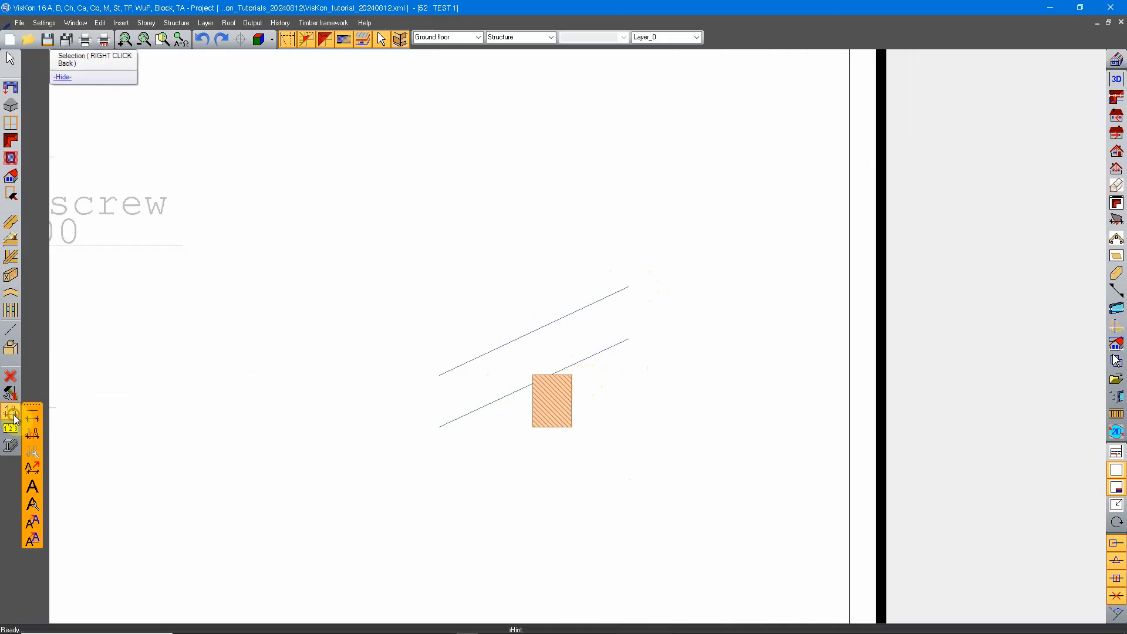
pyautogui.click(33, 486)
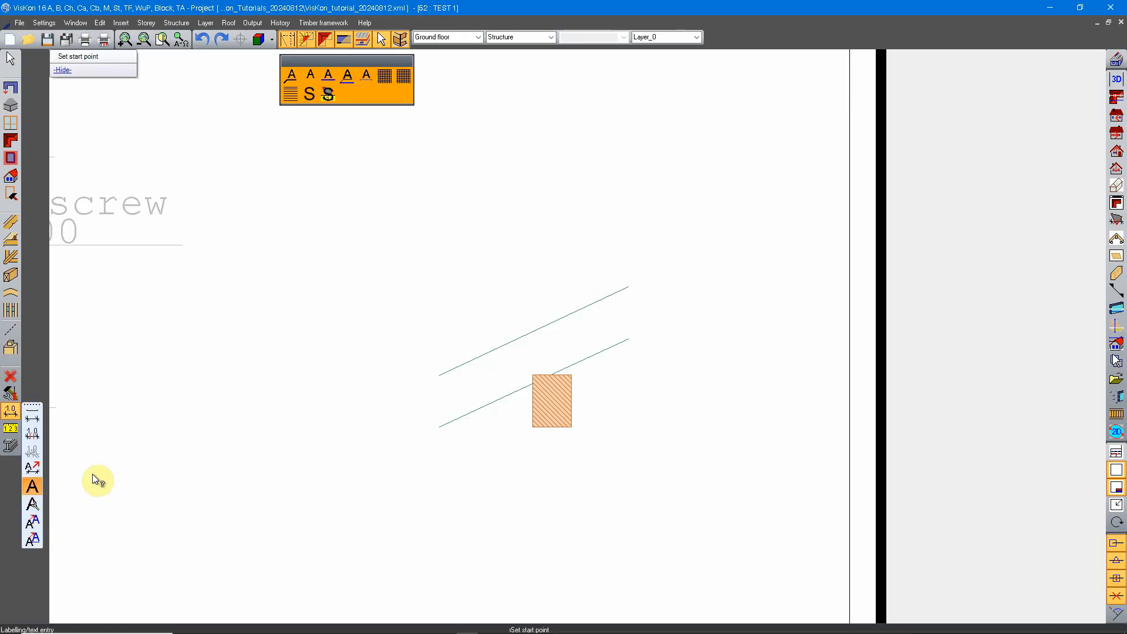
pyautogui.click(480, 377)
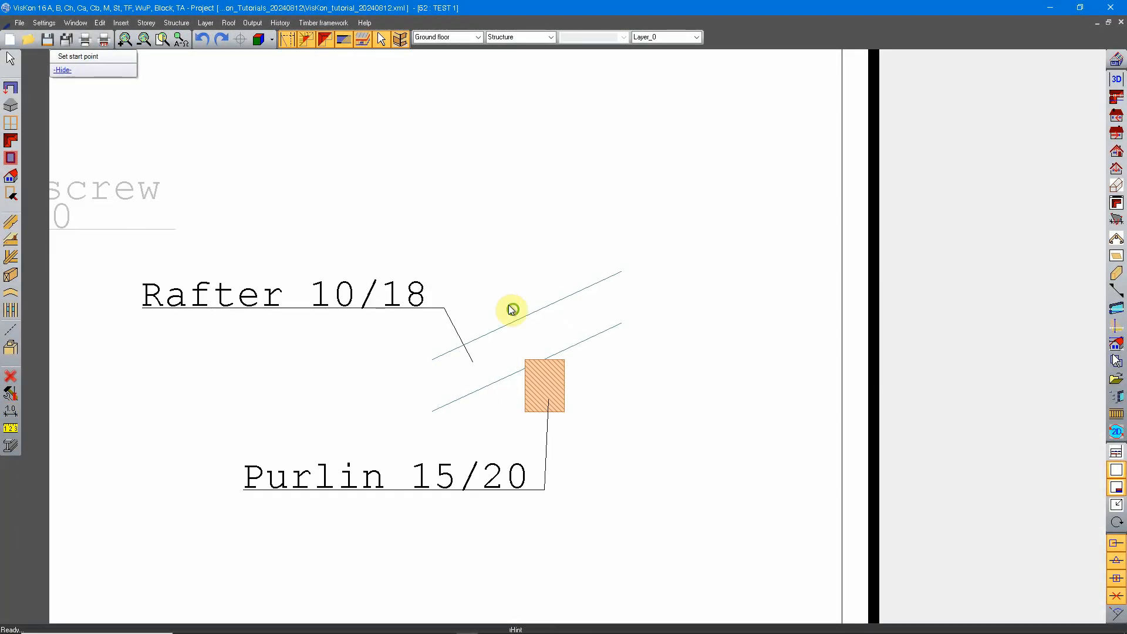
# Choose the 2D element "Wood screw" from the group "Details" for insertion at scale factor 1.
pyautogui.rightClick(512, 309)
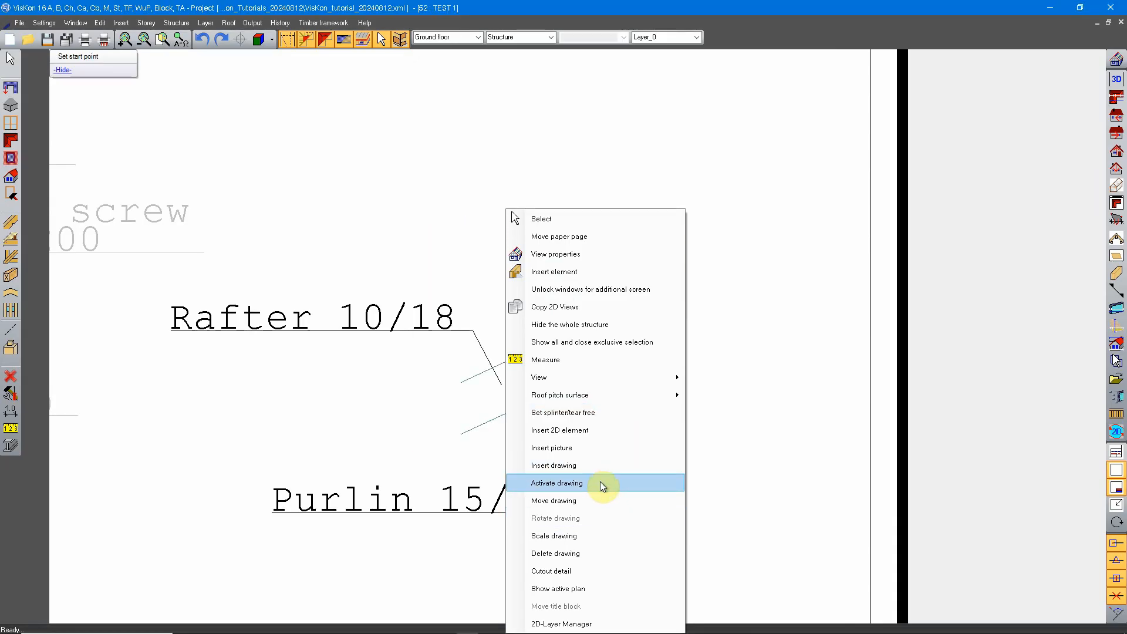
pyautogui.click(595, 428)
pyautogui.scroll(-1, 81, 191)
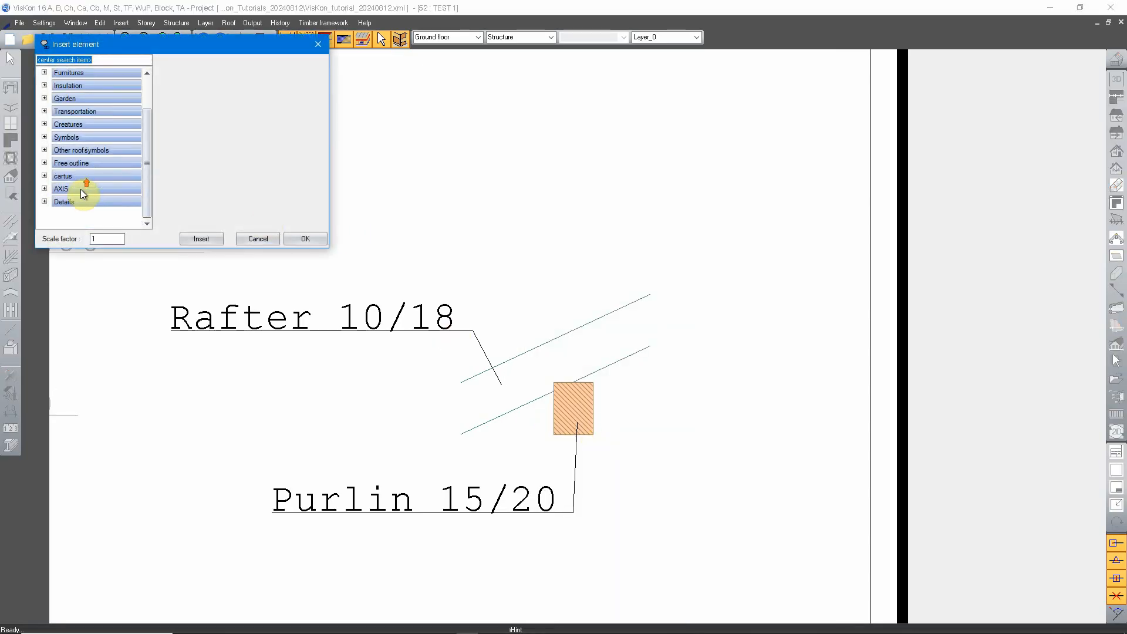
pyautogui.click(44, 204)
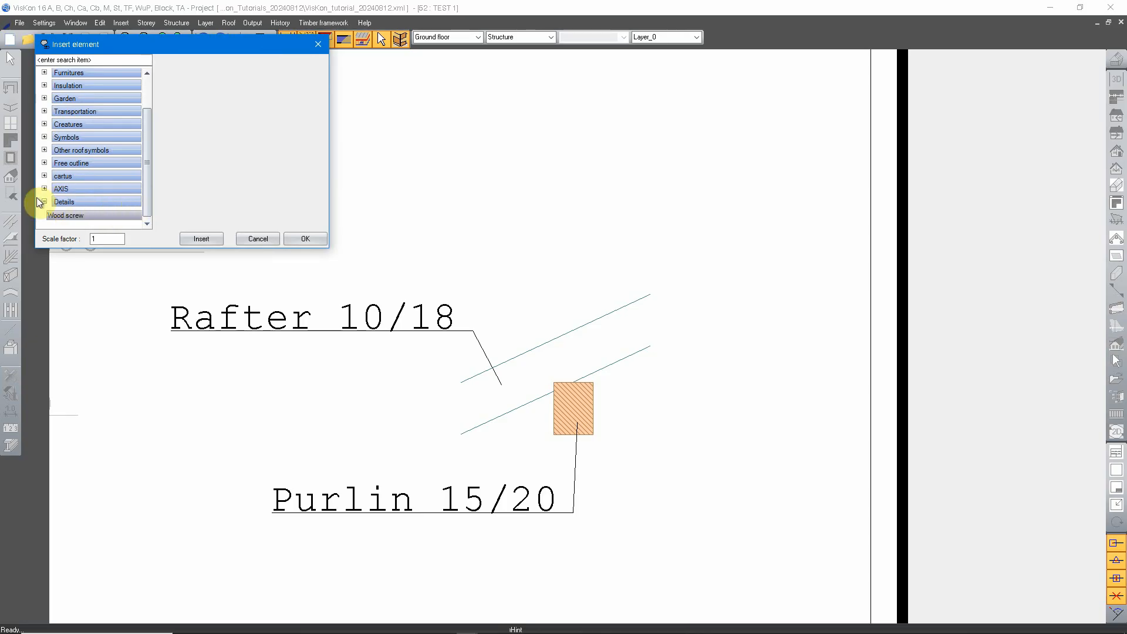
pyautogui.click(91, 204)
pyautogui.scroll(1, 98, 203)
pyautogui.scroll(-1, 99, 196)
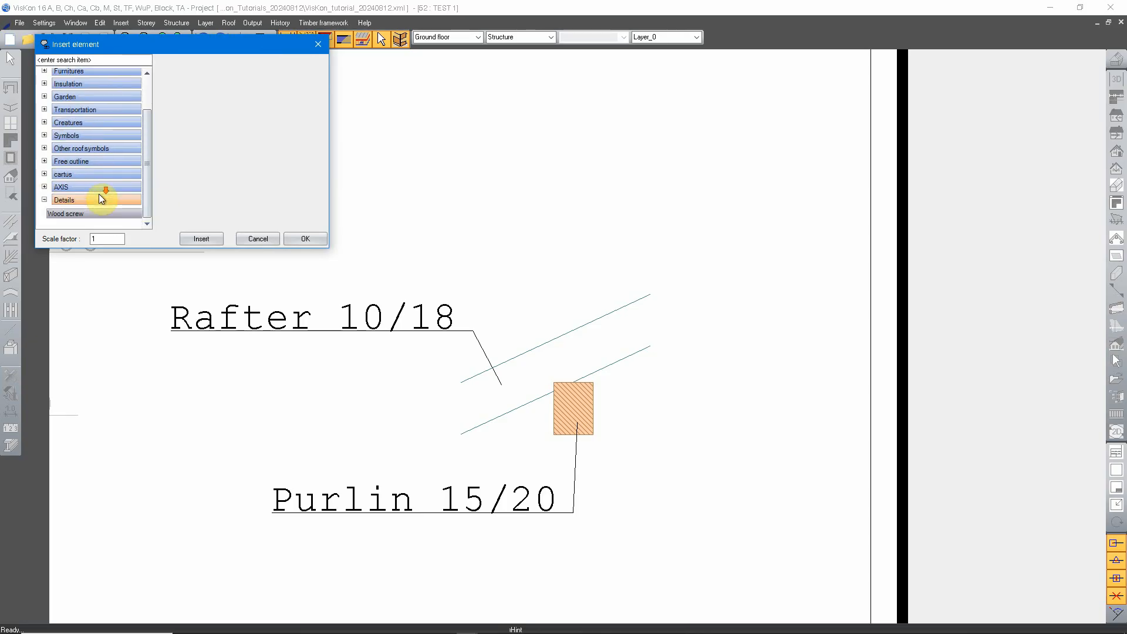
pyautogui.click(72, 215)
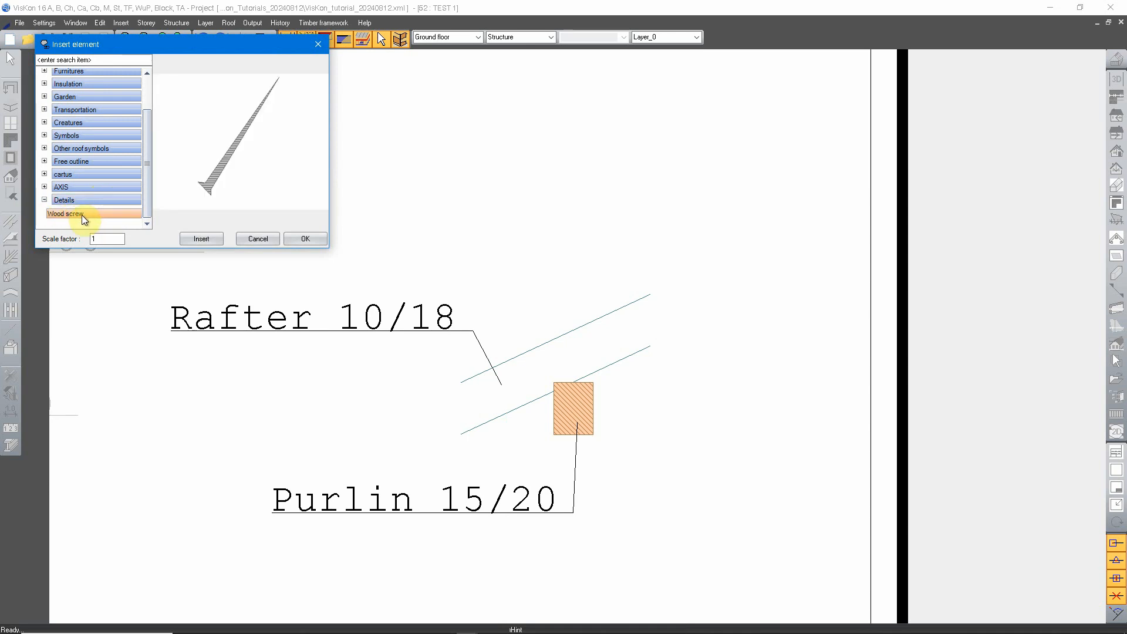
pyautogui.click(208, 239)
# Place the wood screw just above the rafter in the new detail and end the insertion.
pyautogui.scroll(3, 609, 304)
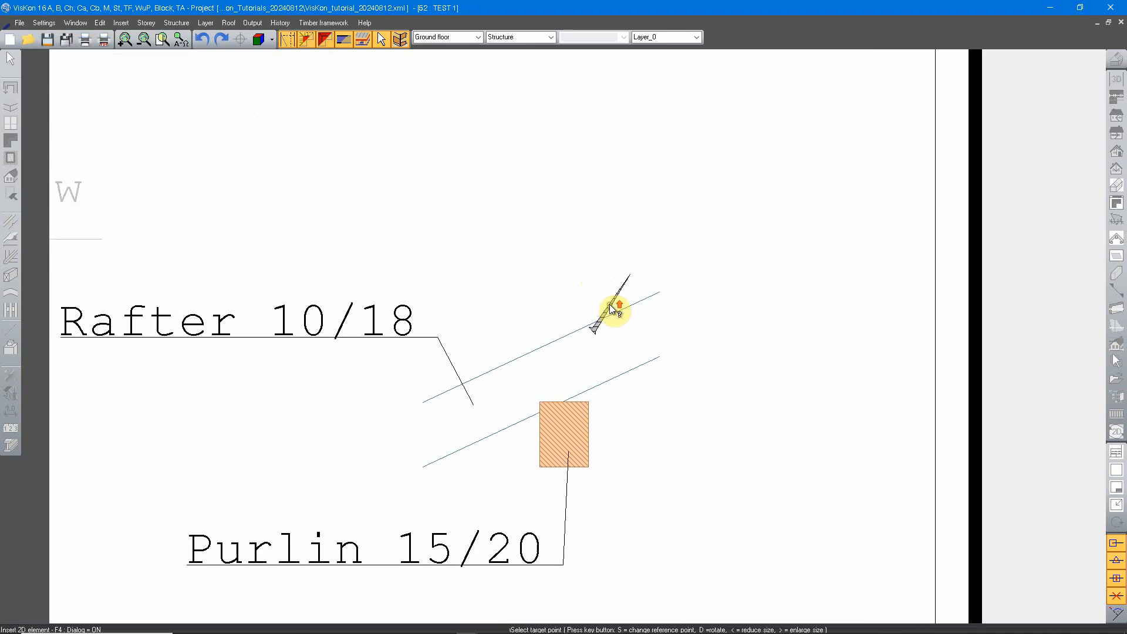
pyautogui.click(523, 309)
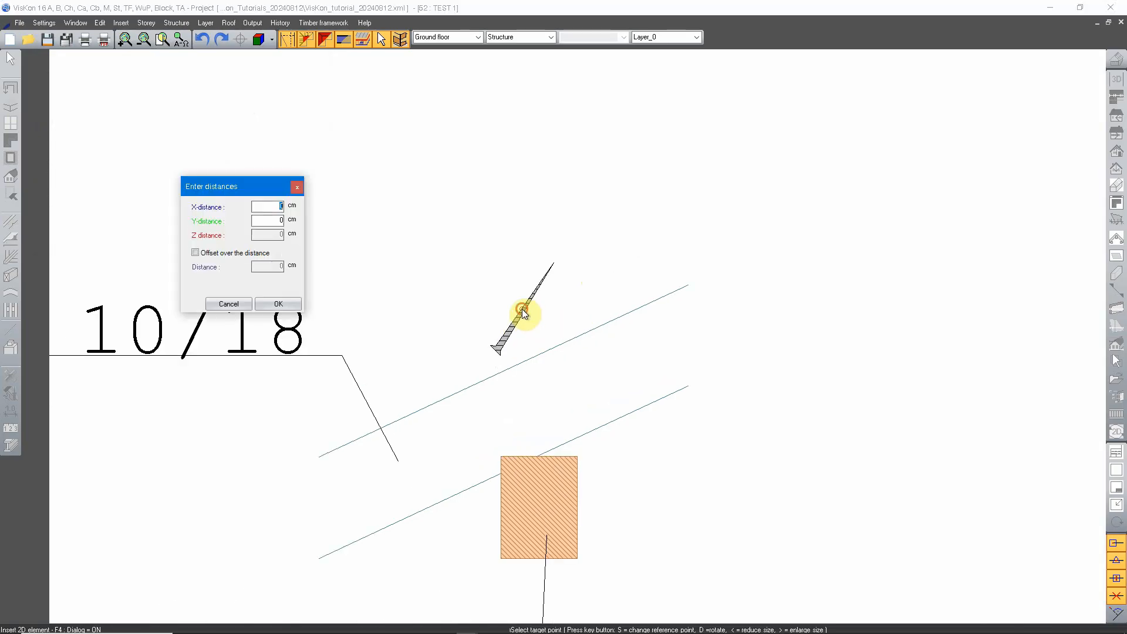
pyautogui.click(302, 304)
pyautogui.press('Escape')
# Rotate the wood screw about its head so its tip points down toward the purlin, roughly perpendicular to the rafter.
pyautogui.scroll(4, 566, 315)
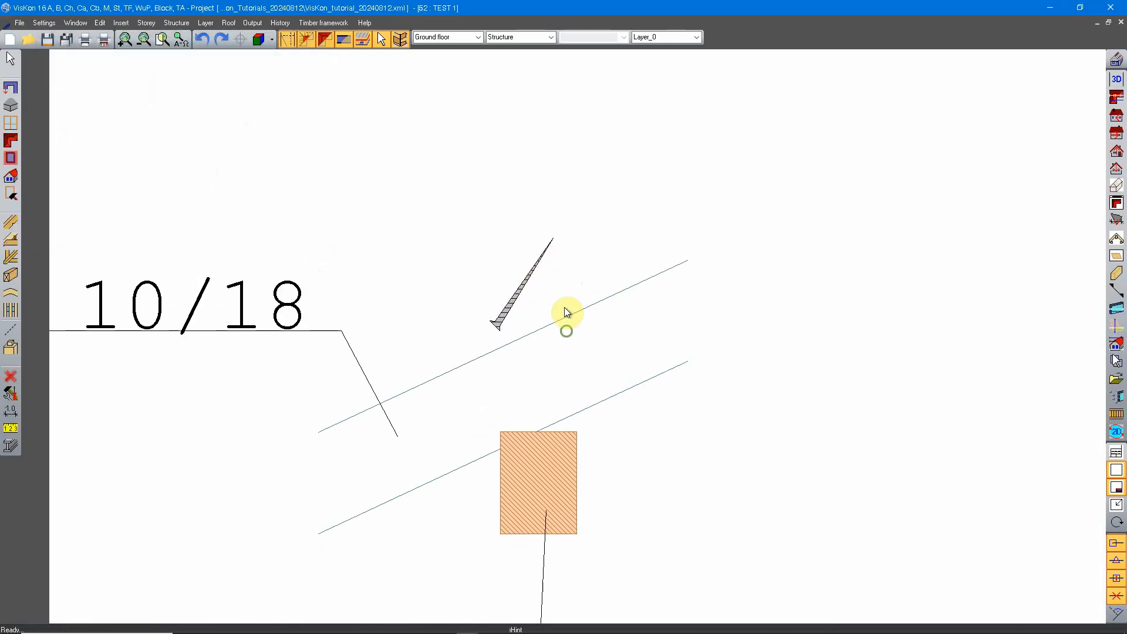
pyautogui.rightClick(473, 252)
pyautogui.click(515, 218)
pyautogui.click(483, 304)
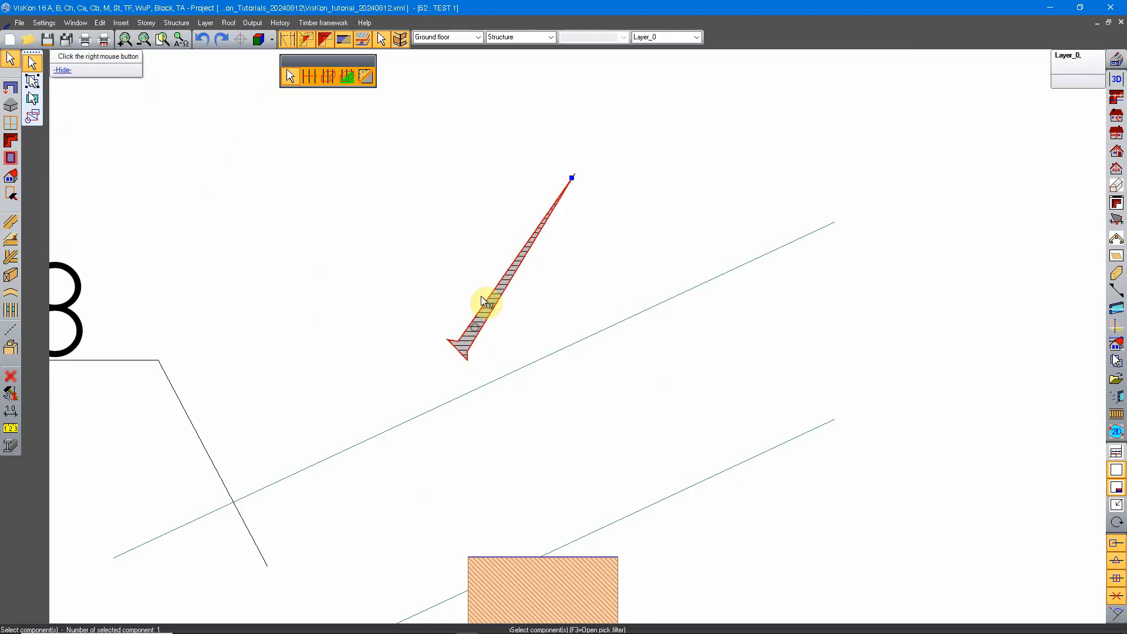
pyautogui.rightClick(482, 247)
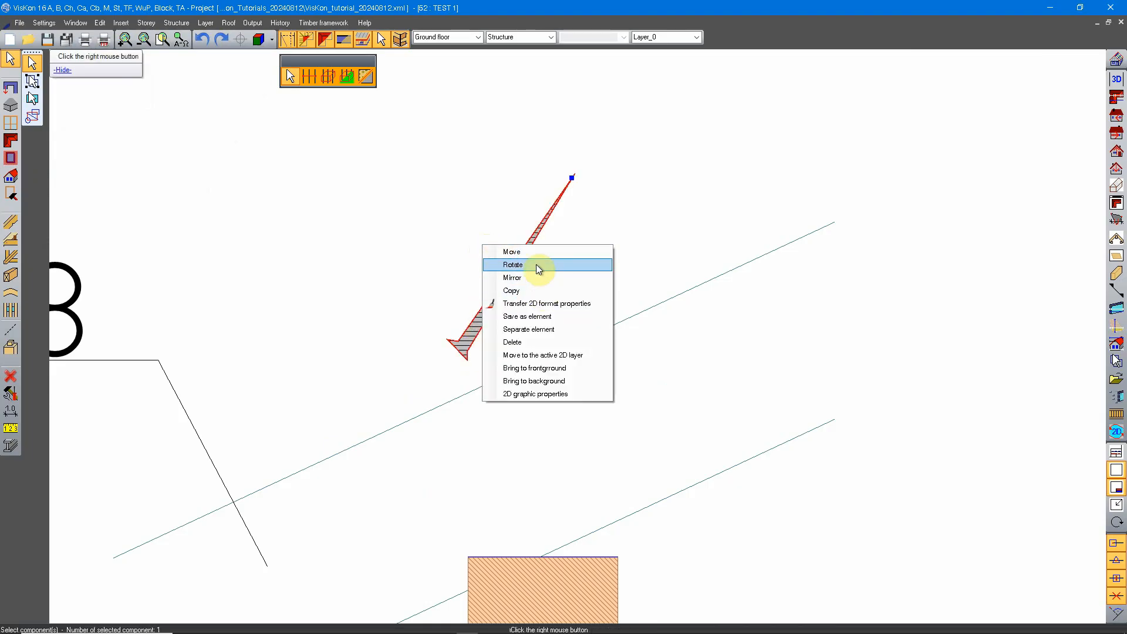
pyautogui.click(537, 264)
pyautogui.click(470, 339)
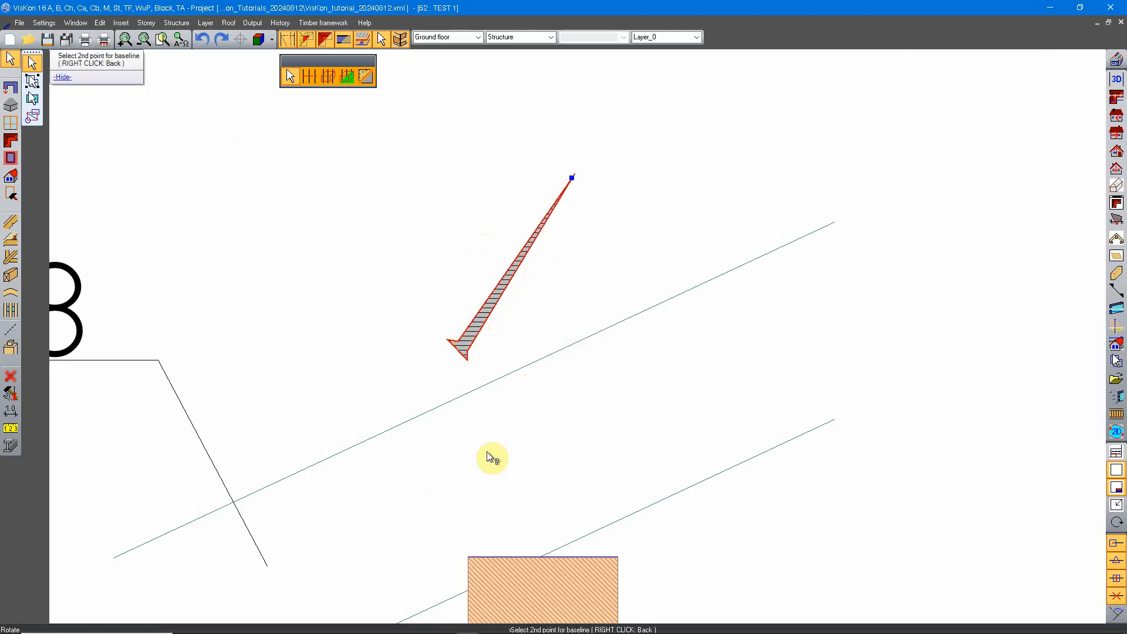
pyautogui.click(573, 176)
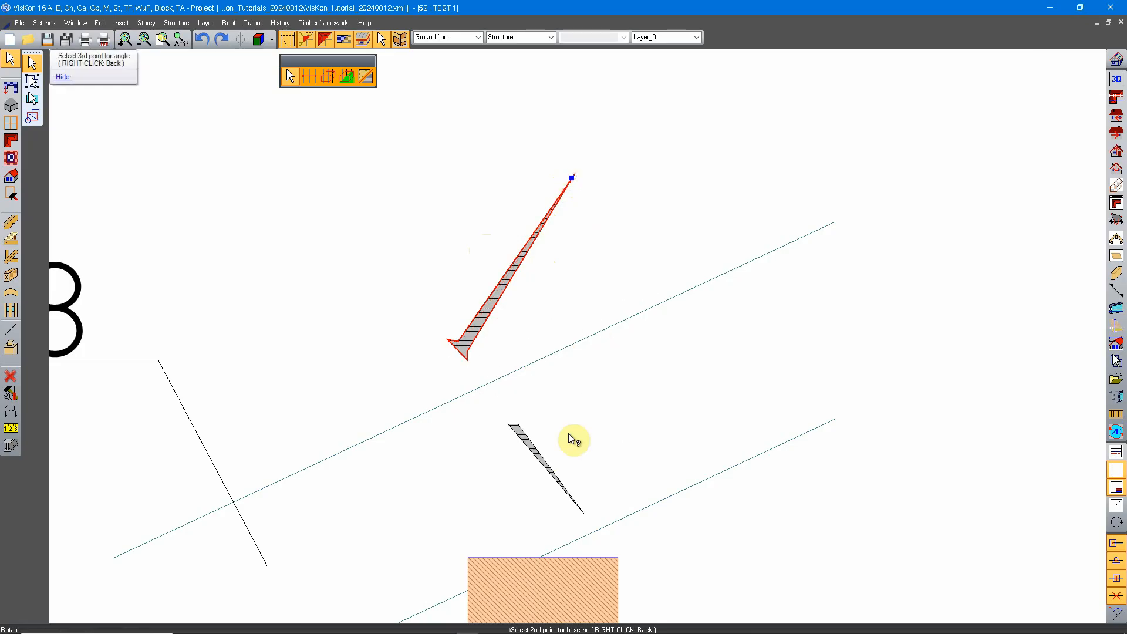
pyautogui.click(546, 532)
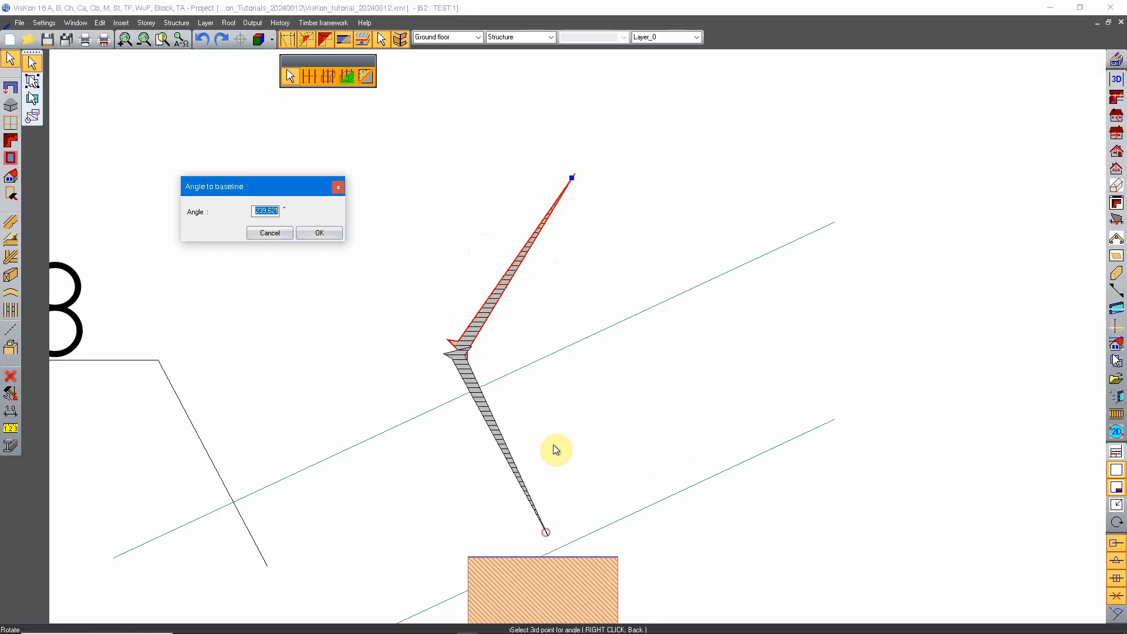
pyautogui.click(333, 235)
# Move the wood screw about 4.3 cm left and 6.3 cm down, with its head at the rafter's upper edge and its tip in the purlin.
pyautogui.moveTo(477, 410); pyautogui.dragTo(491, 165, button='middle')
pyautogui.scroll(2, 491, 165)
pyautogui.rightClick(492, 110)
pyautogui.click(511, 119)
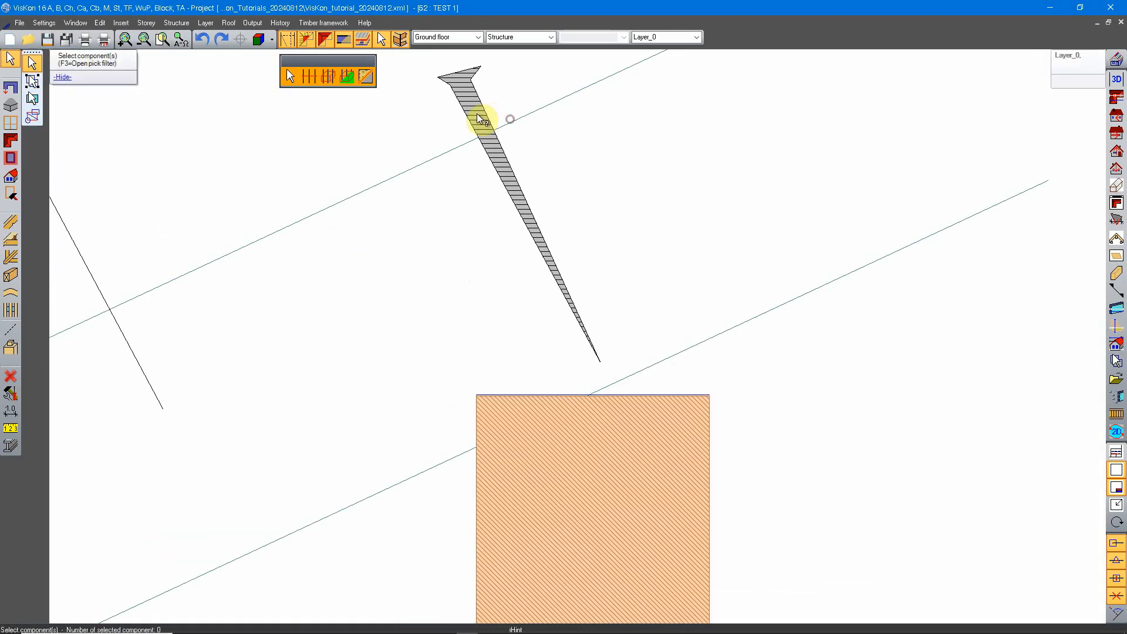
pyautogui.click(478, 116)
pyautogui.rightClick(487, 102)
pyautogui.click(500, 110)
pyautogui.scroll(1, 470, 88)
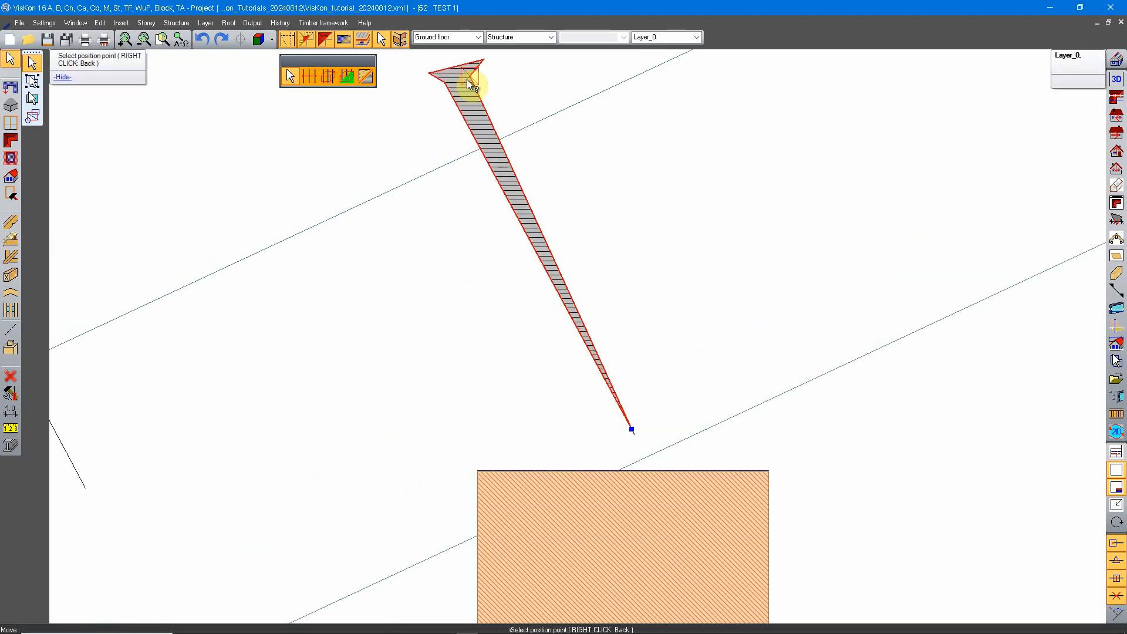
pyautogui.click(468, 80)
pyautogui.scroll(3, 423, 140)
pyautogui.moveTo(428, 212); pyautogui.dragTo(541, 97, button='middle')
pyautogui.scroll(-1, 540, 98)
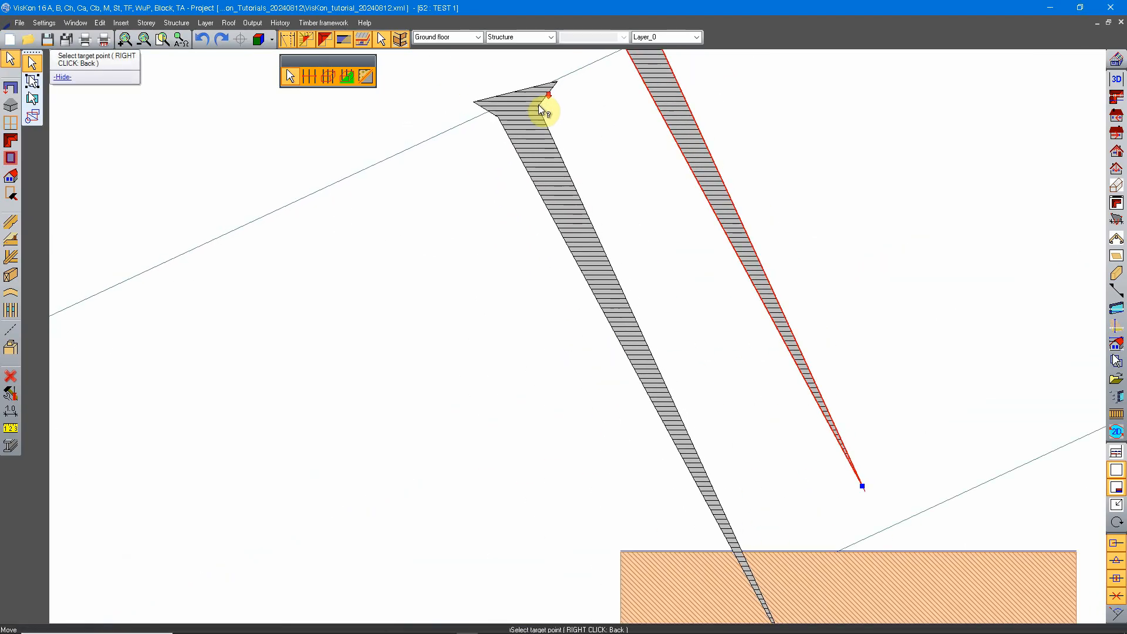
pyautogui.scroll(-1, 539, 105)
pyautogui.click(477, 125)
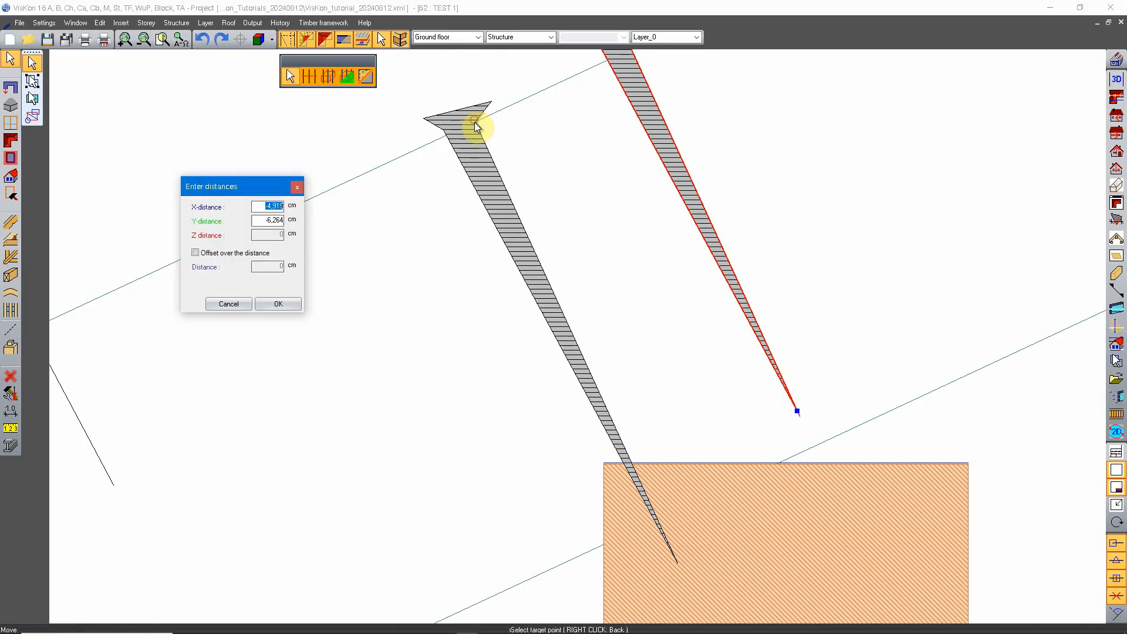
pyautogui.click(278, 303)
# Separate the inserted wood screw element into its individual 2D parts.
pyautogui.scroll(-2, 503, 244)
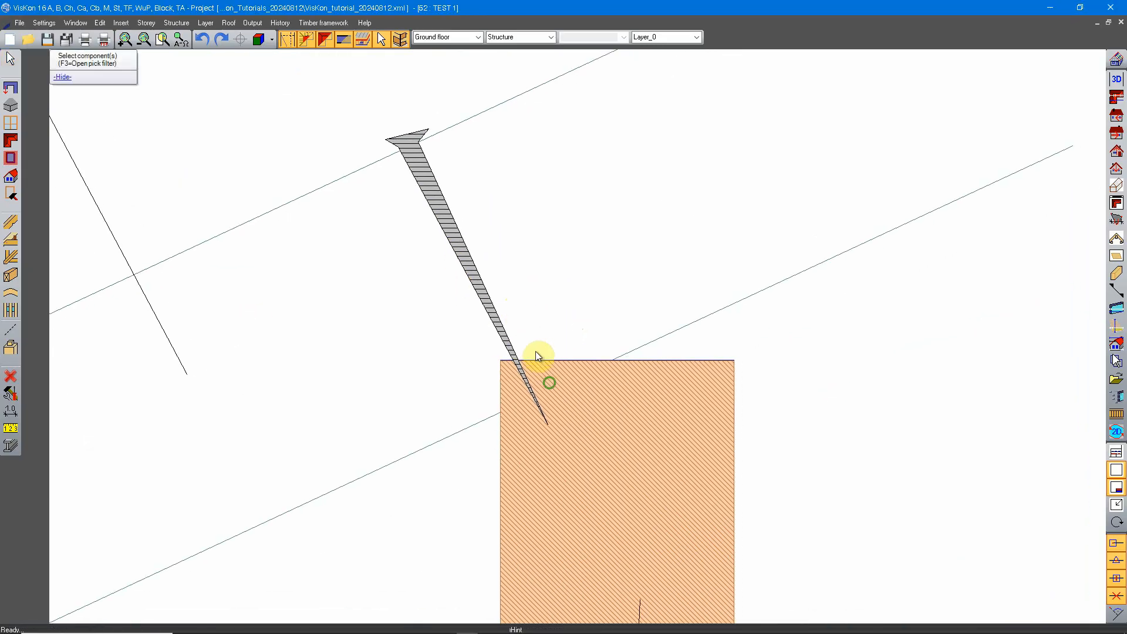
pyautogui.moveTo(556, 400); pyautogui.dragTo(527, 400, button='middle')
pyautogui.rightClick(470, 332)
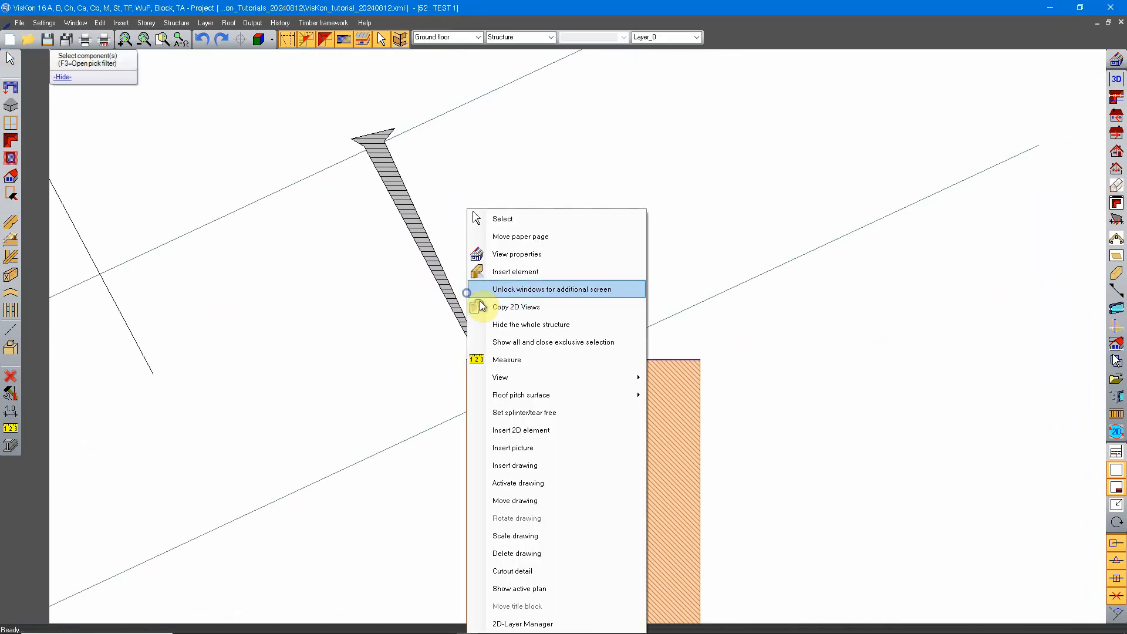
pyautogui.click(517, 218)
pyautogui.click(456, 303)
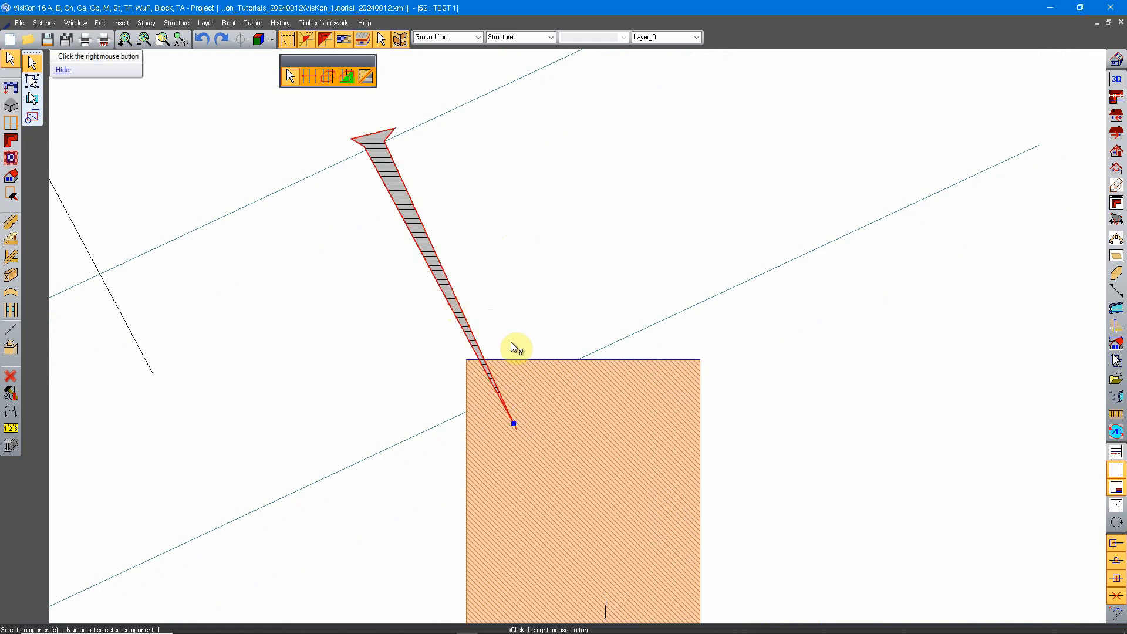
pyautogui.rightClick(444, 244)
pyautogui.click(527, 327)
pyautogui.rightClick(448, 211)
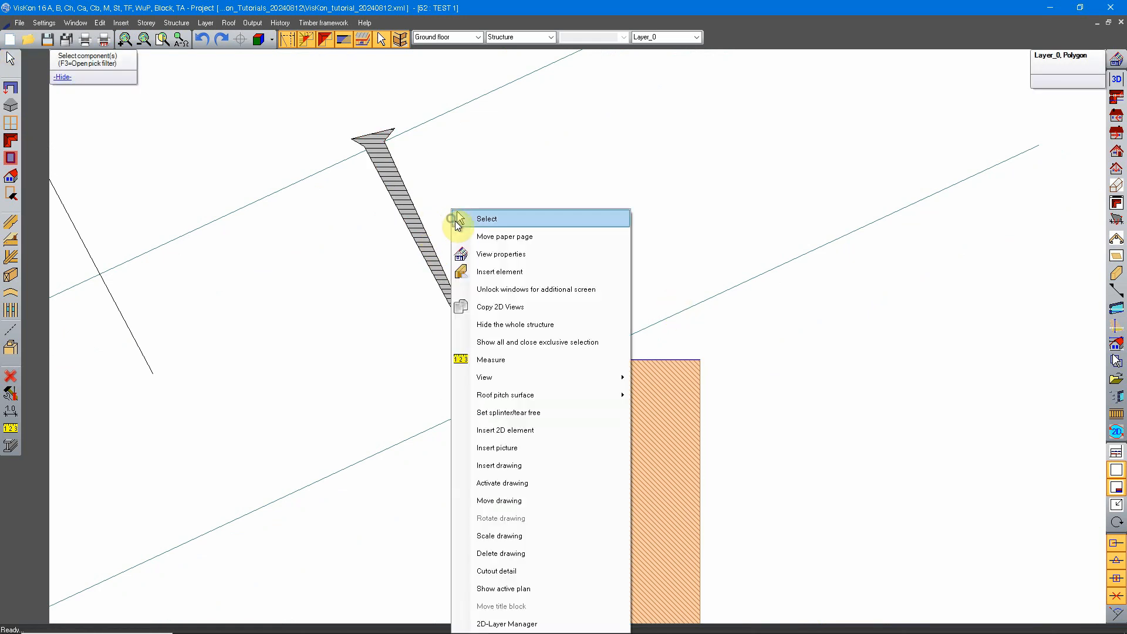
pyautogui.click(477, 214)
pyautogui.click(428, 241)
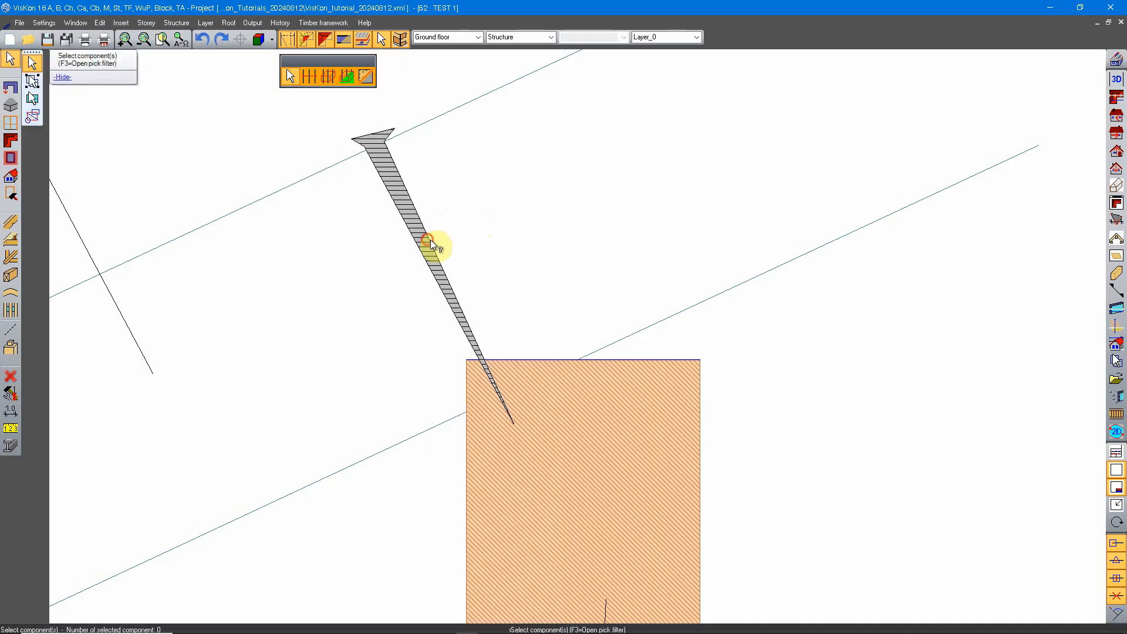
pyautogui.rightClick(511, 421)
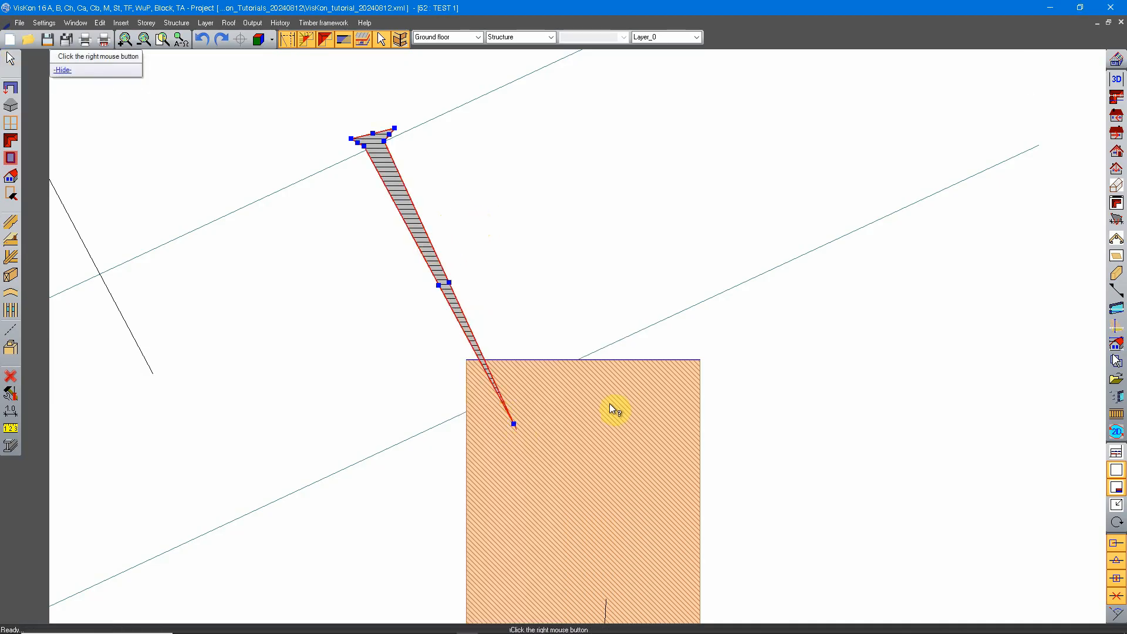
# Draw a 2D helper line across the purlin, parallel to the rafter's lower edge at a distance of 10 cm.
pyautogui.moveTo(598, 403); pyautogui.dragTo(569, 295, button='middle')
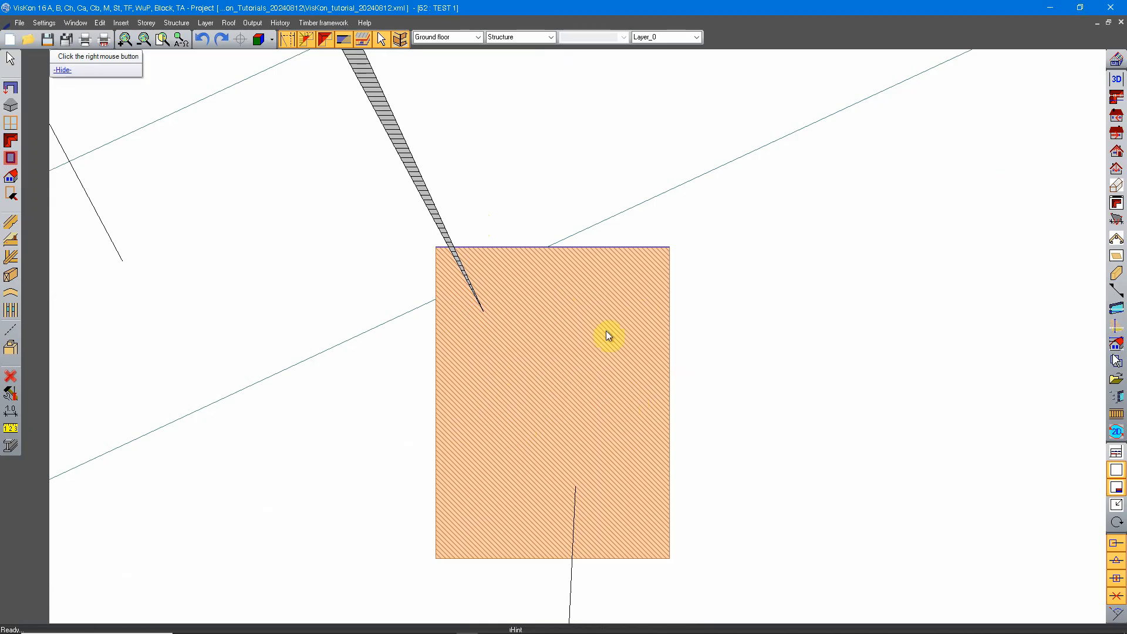
pyautogui.click(9, 332)
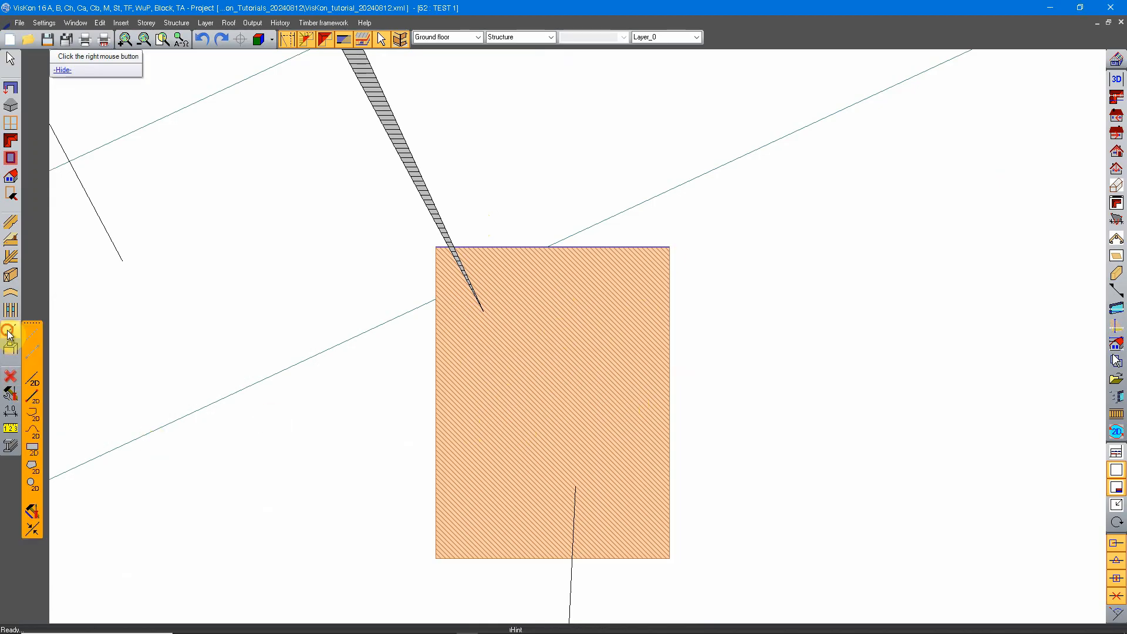
pyautogui.click(33, 396)
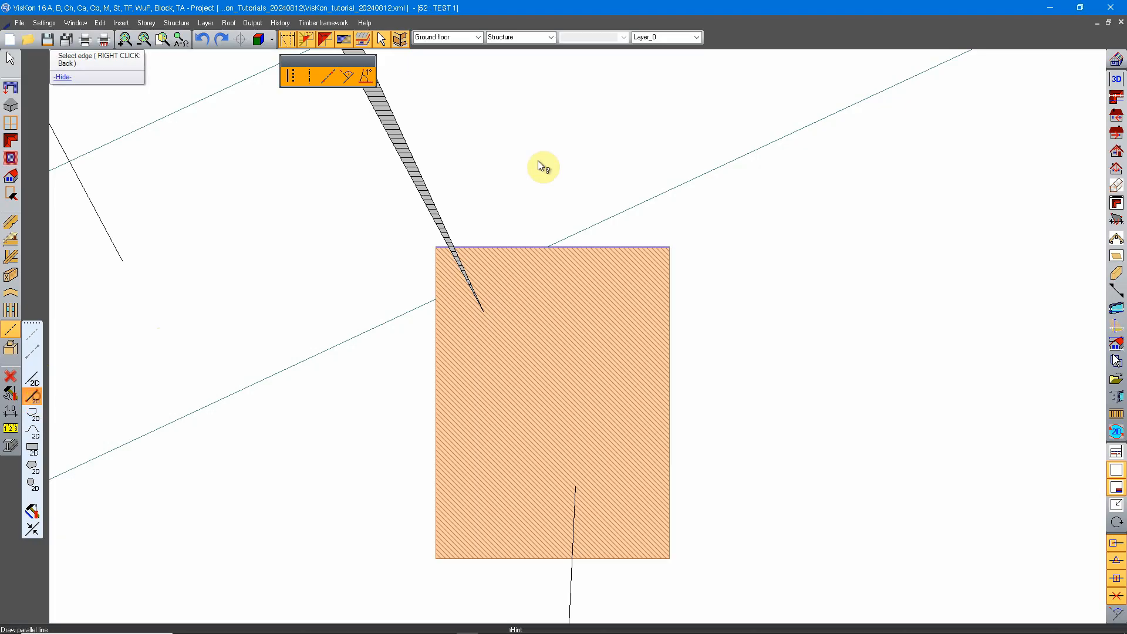
pyautogui.click(399, 316)
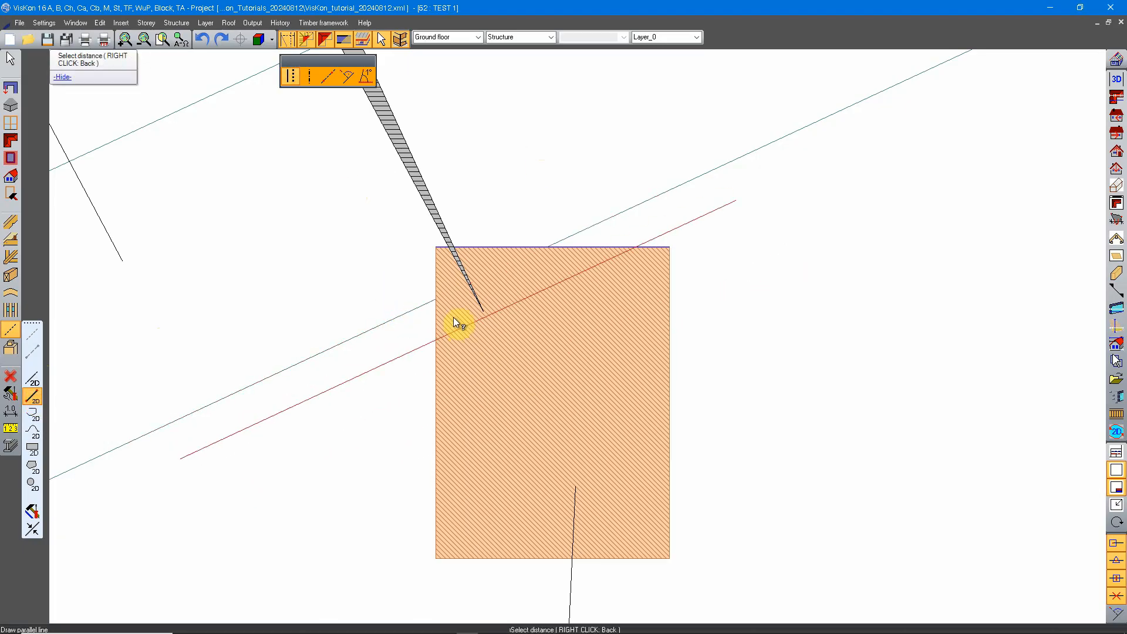
pyautogui.click(479, 369)
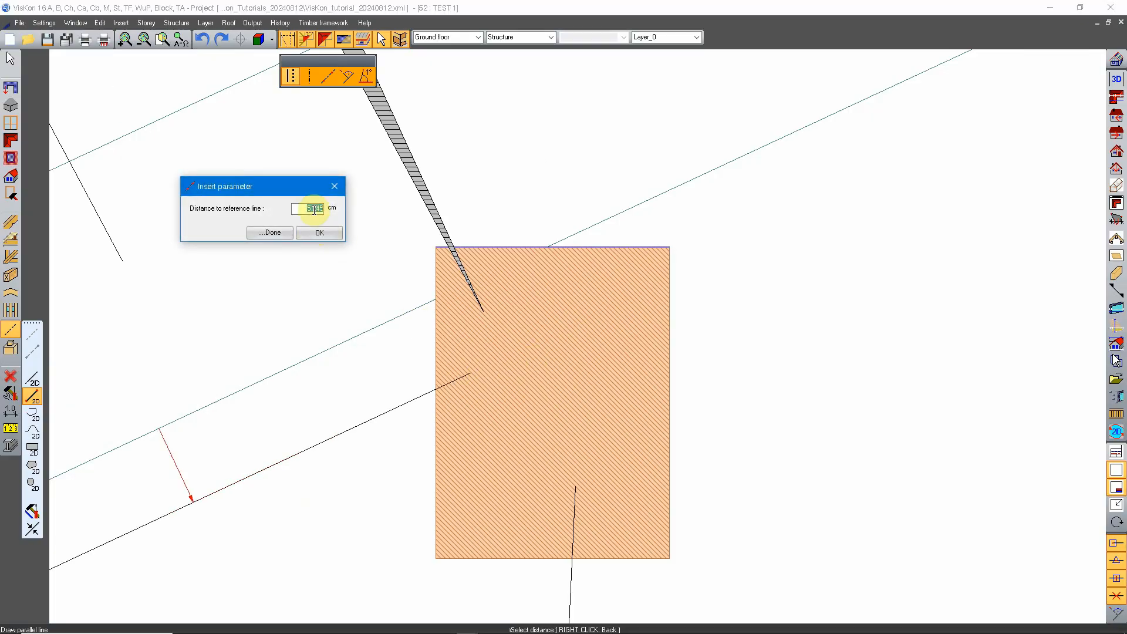
pyautogui.write('10')
pyautogui.click(325, 232)
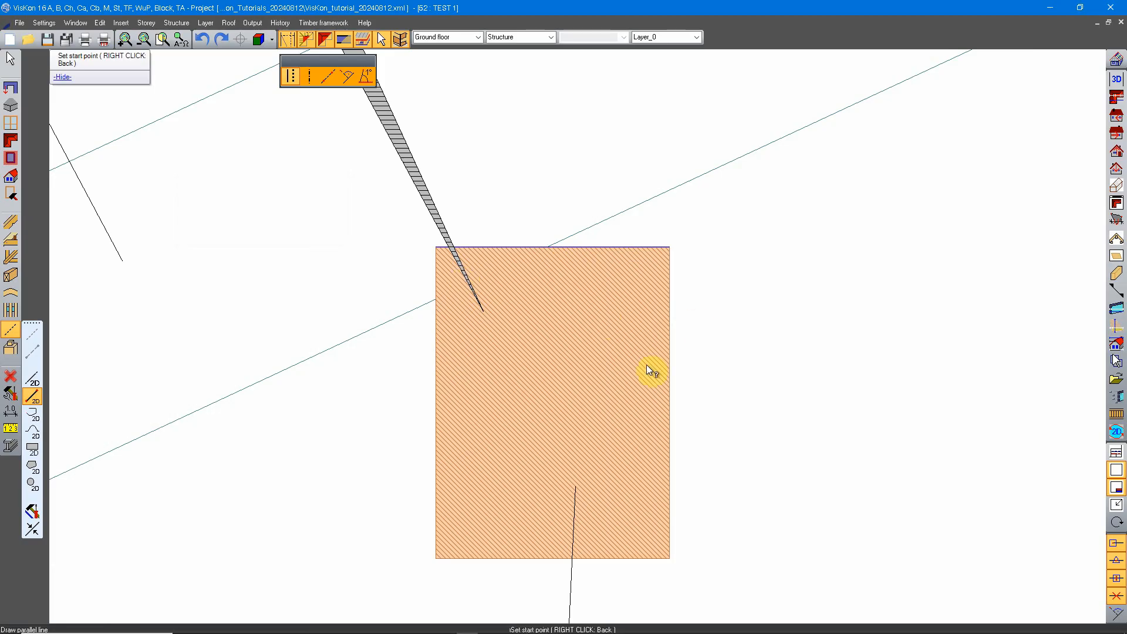
pyautogui.click(393, 491)
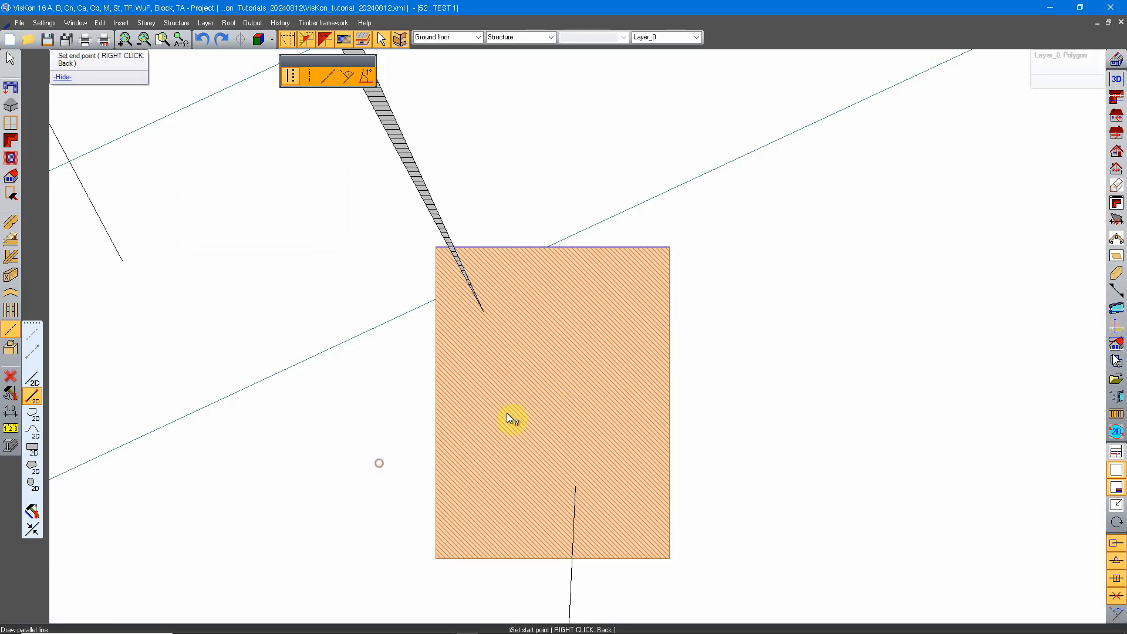
pyautogui.click(719, 343)
pyautogui.click(314, 235)
pyautogui.rightClick(469, 191)
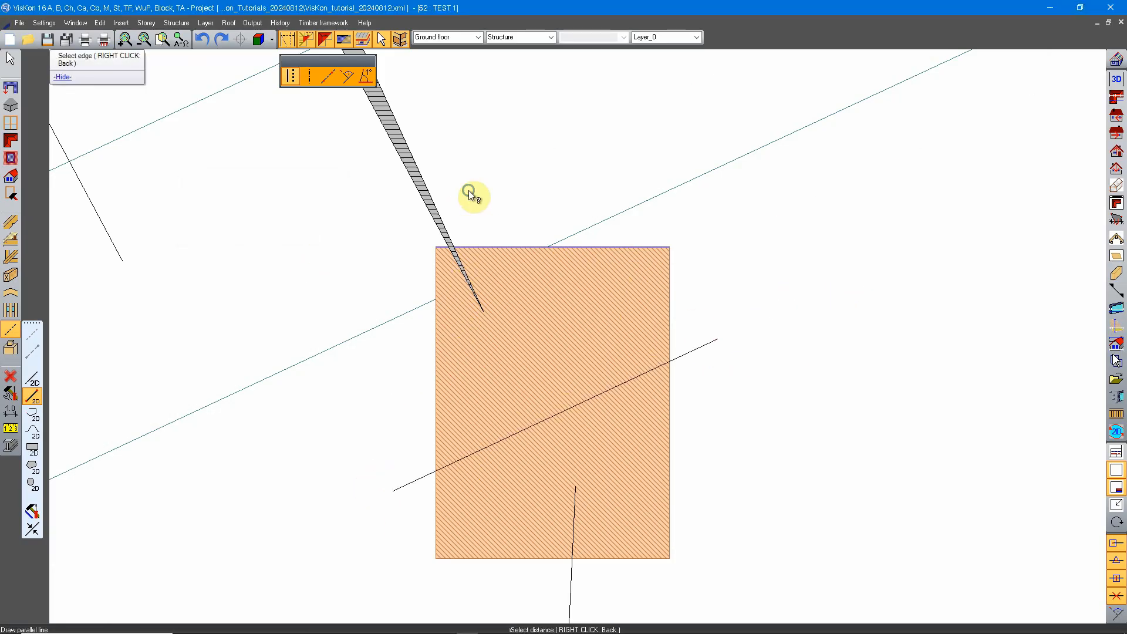
pyautogui.rightClick(482, 200)
# Stretch the wood screw's tip along its axis onto the parallel line in the purlin and remove the helper line.
pyautogui.rightClick(481, 205)
pyautogui.click(511, 218)
pyautogui.click(478, 308)
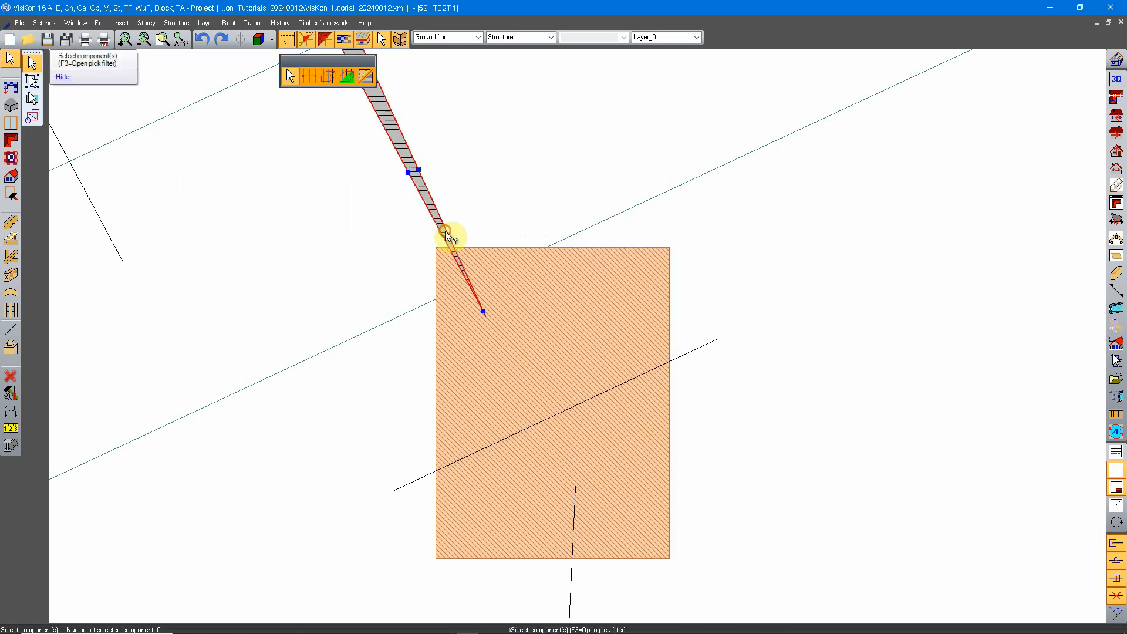
pyautogui.moveTo(482, 311); pyautogui.dragTo(538, 423)
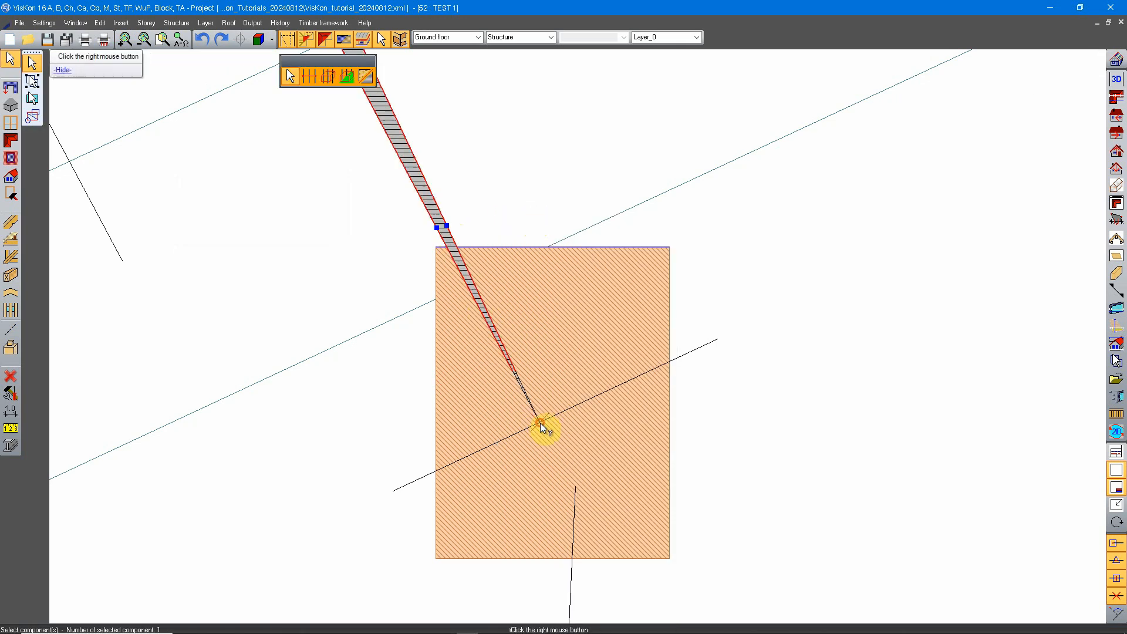
pyautogui.scroll(-4, 608, 414)
pyautogui.scroll(3, 574, 356)
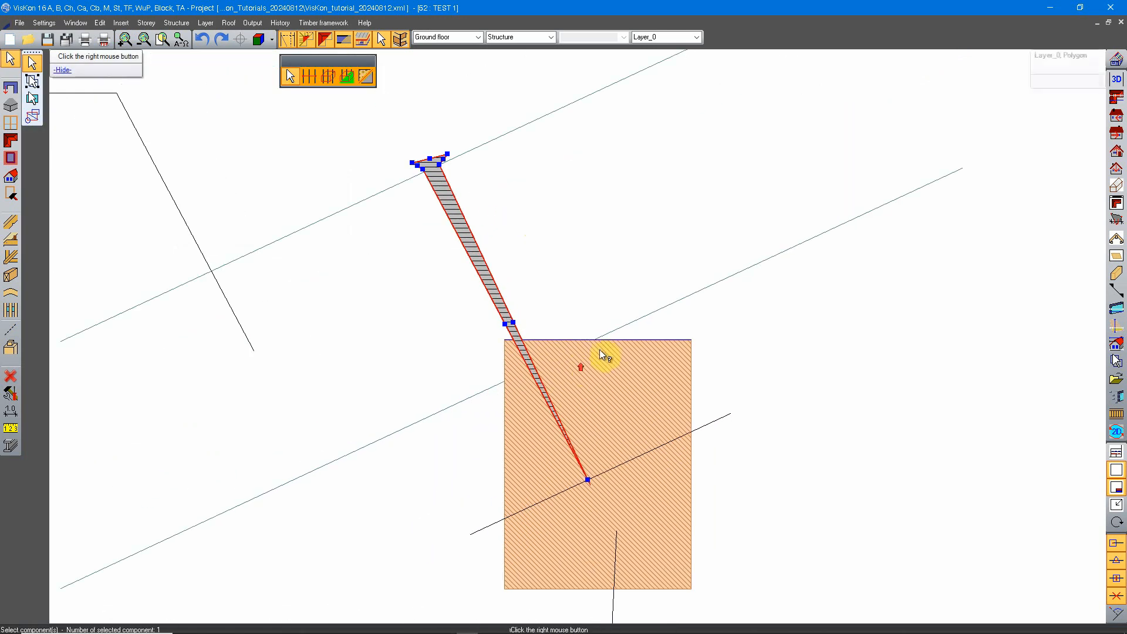
pyautogui.rightClick(591, 346)
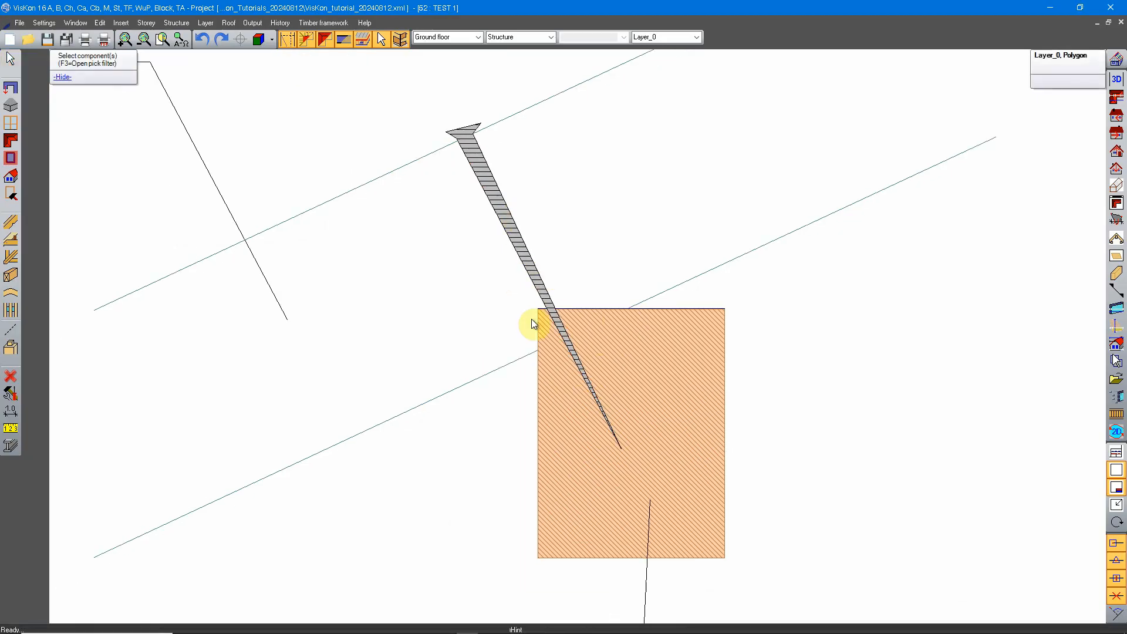
pyautogui.click(11, 411)
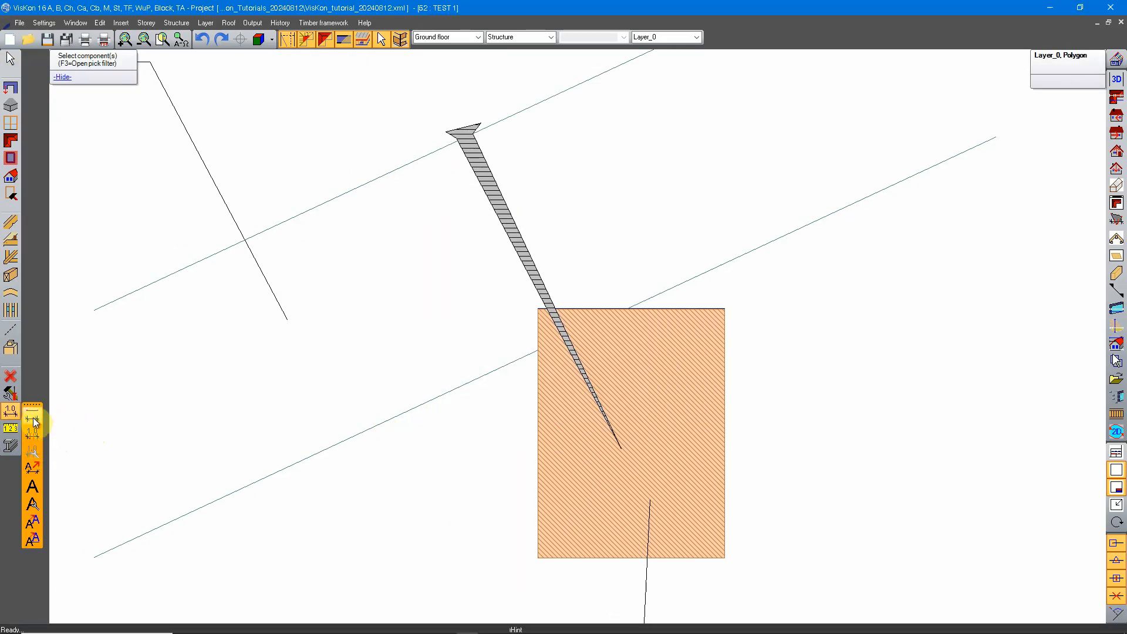
pyautogui.click(32, 421)
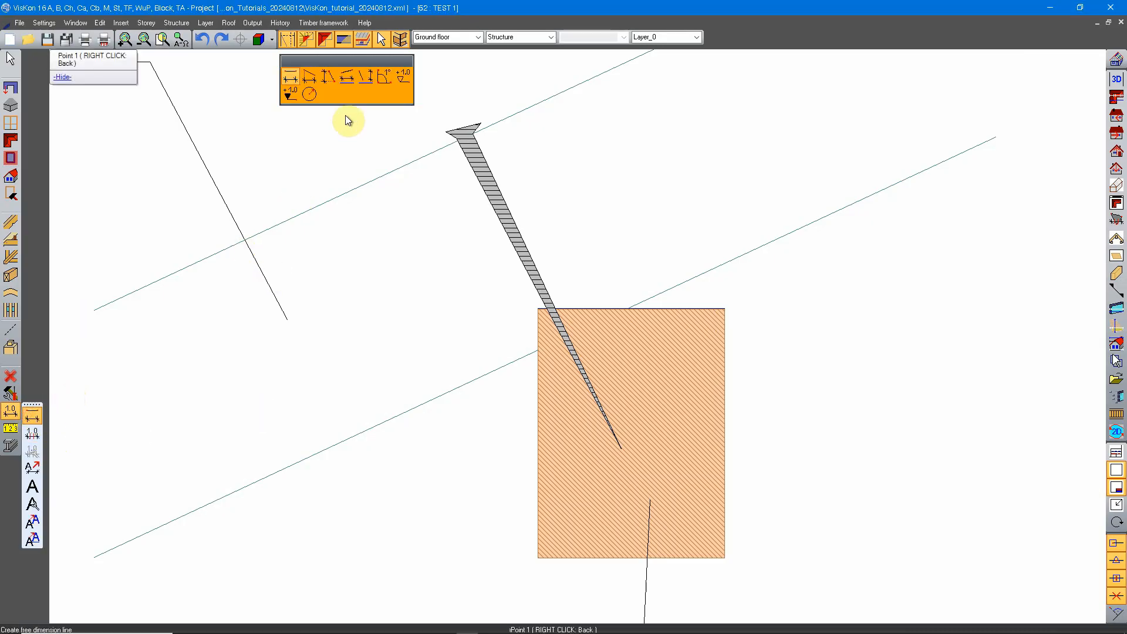
pyautogui.click(474, 137)
pyautogui.click(613, 439)
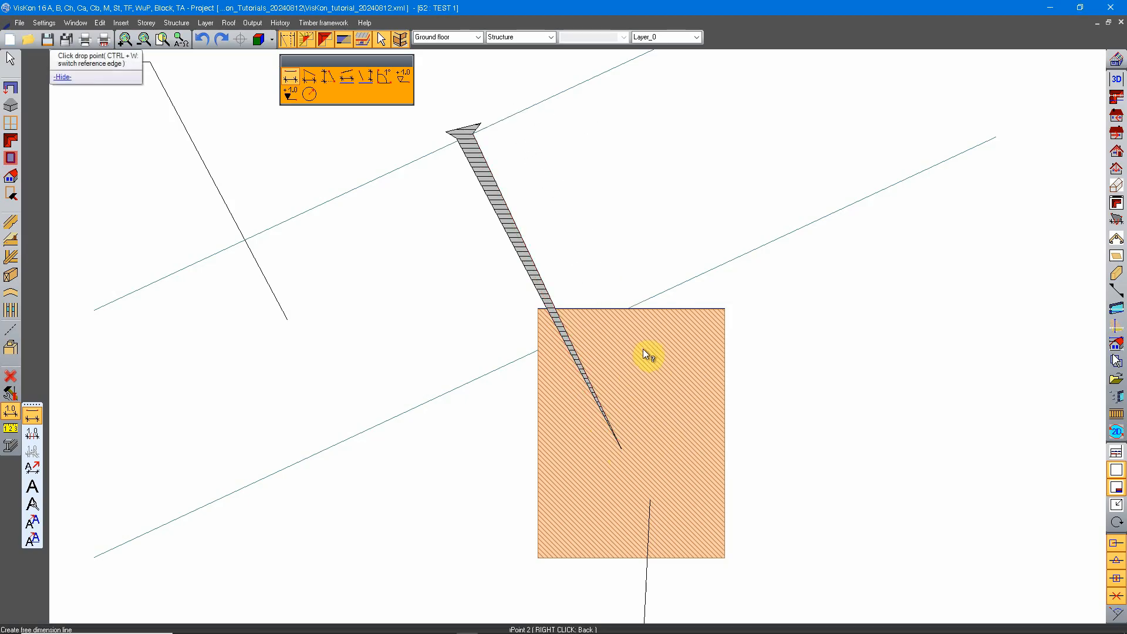
pyautogui.scroll(-3, 643, 349)
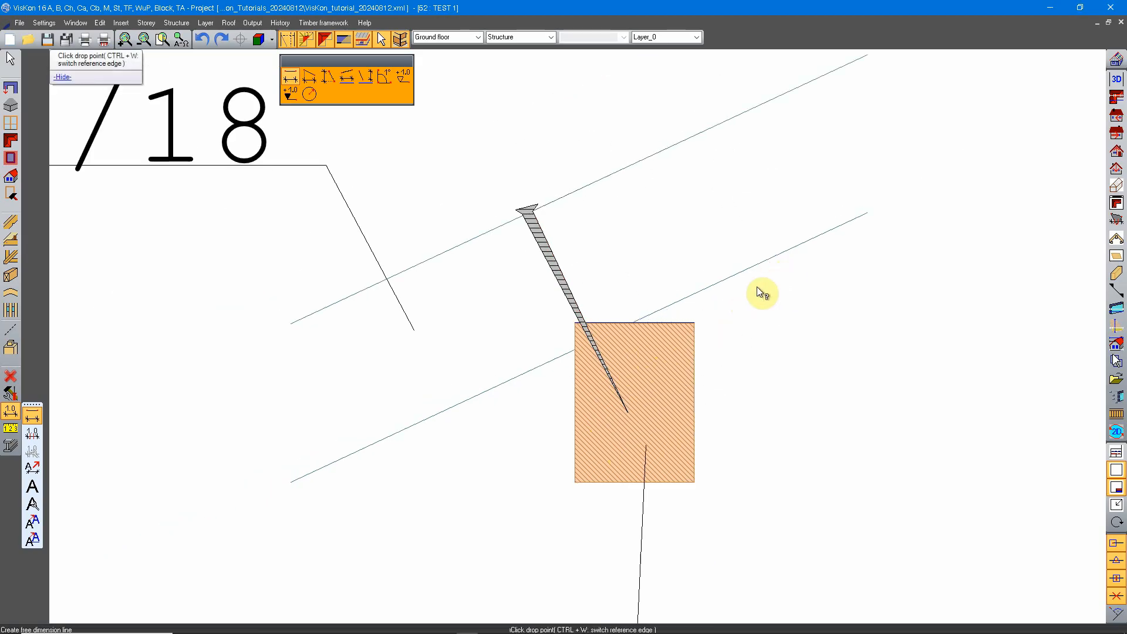
pyautogui.press('Escape')
# Start a leader label at the wood screw's head and place its text line above the rafter.
pyautogui.moveTo(644, 199); pyautogui.dragTo(580, 289, button='middle')
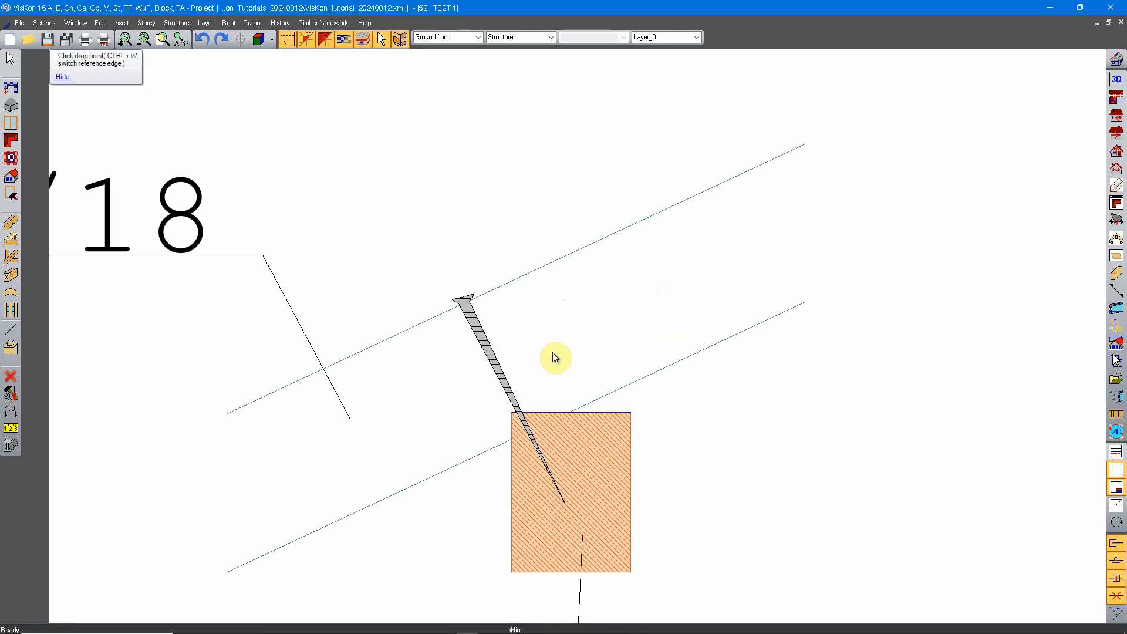
pyautogui.moveTo(506, 303); pyautogui.dragTo(519, 350, button='middle')
pyautogui.click(10, 412)
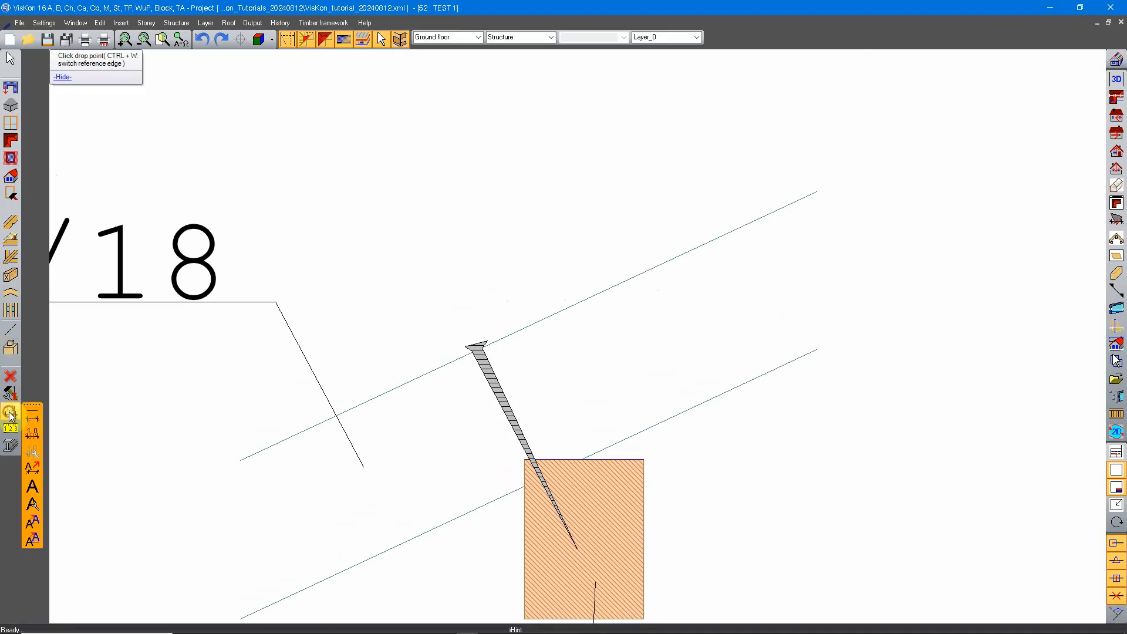
pyautogui.click(34, 487)
pyautogui.click(298, 73)
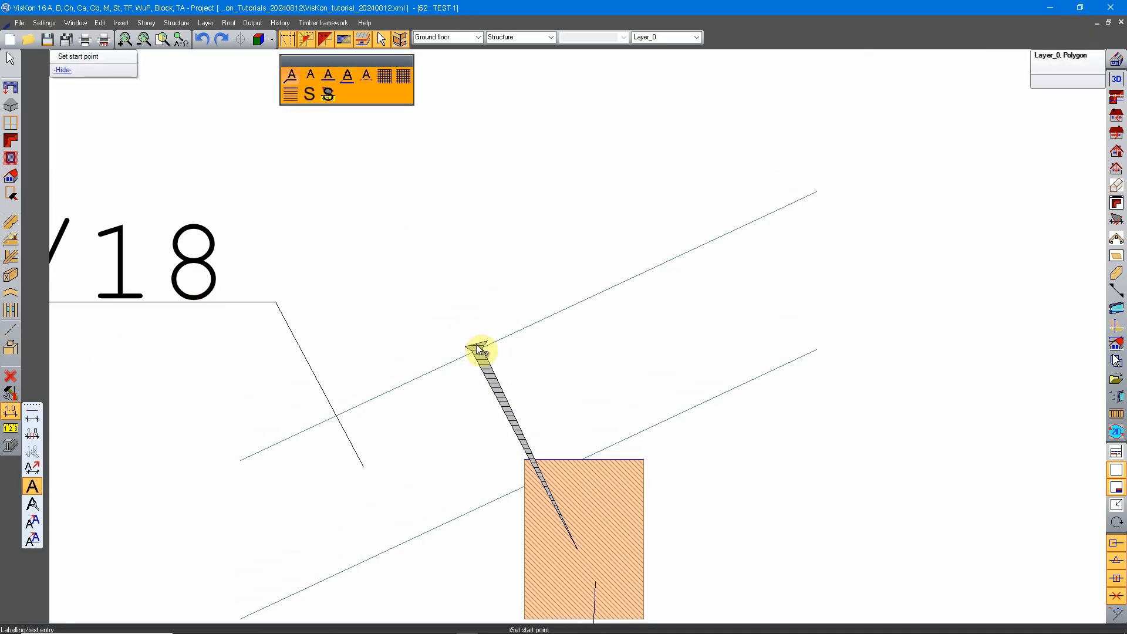
pyautogui.click(473, 342)
pyautogui.scroll(-2, 491, 316)
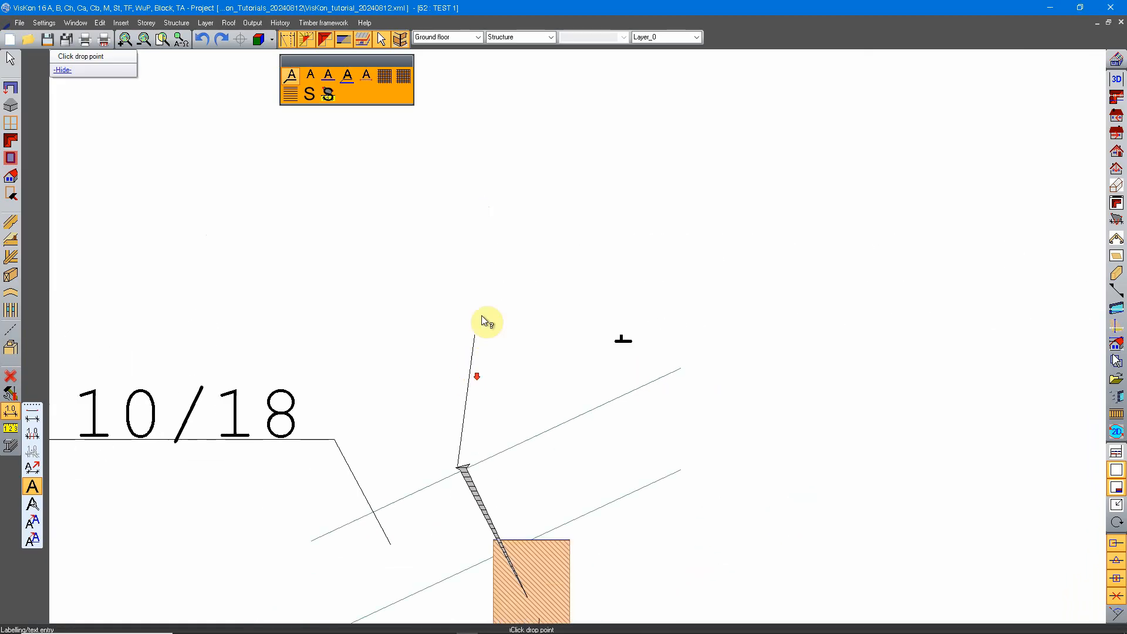
pyautogui.click(491, 283)
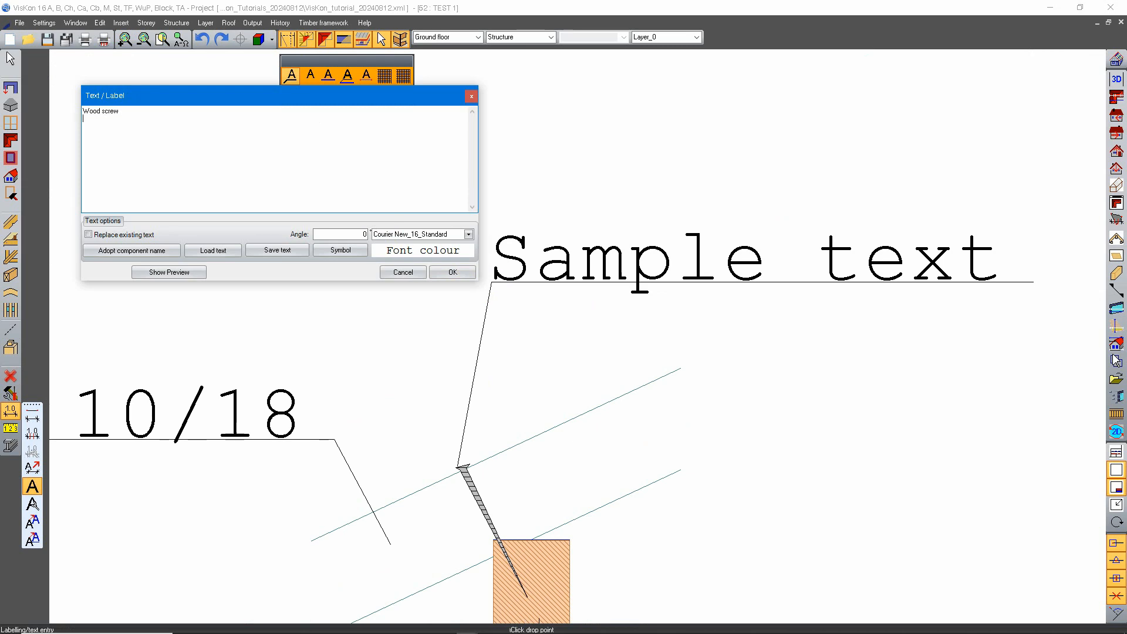
# Set the label text to "Wood screw" with "Ø7-280" on the second line and insert it.
pyautogui.click(121, 129)
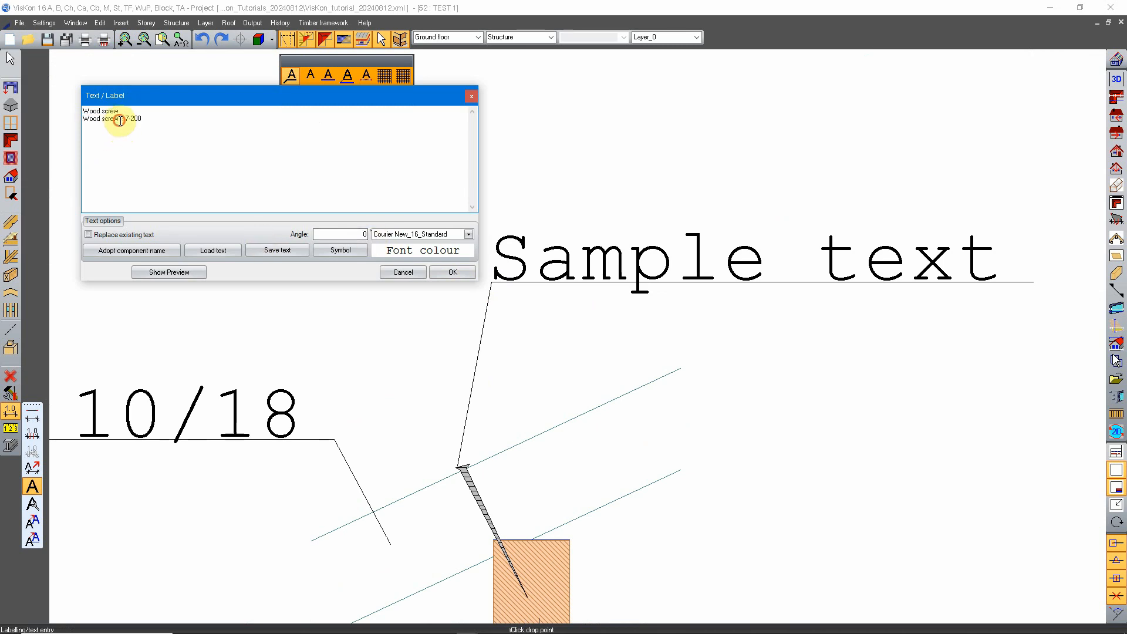
pyautogui.moveTo(120, 120); pyautogui.dragTo(57, 122)
pyautogui.press('Delete')
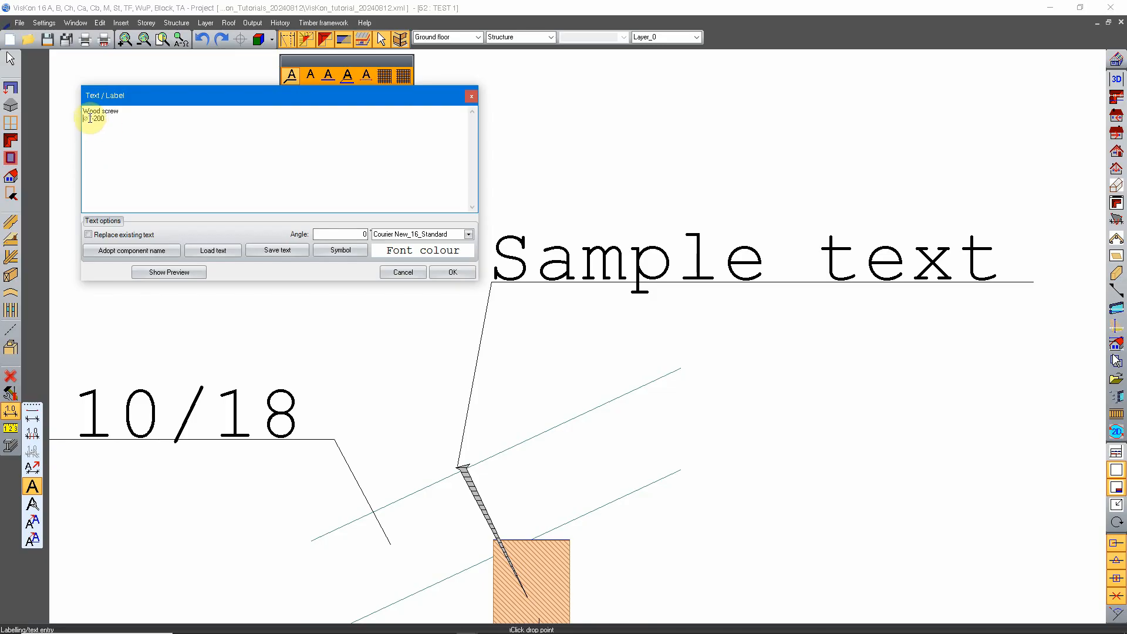
pyautogui.moveTo(97, 118); pyautogui.dragTo(101, 119)
pyautogui.write('8')
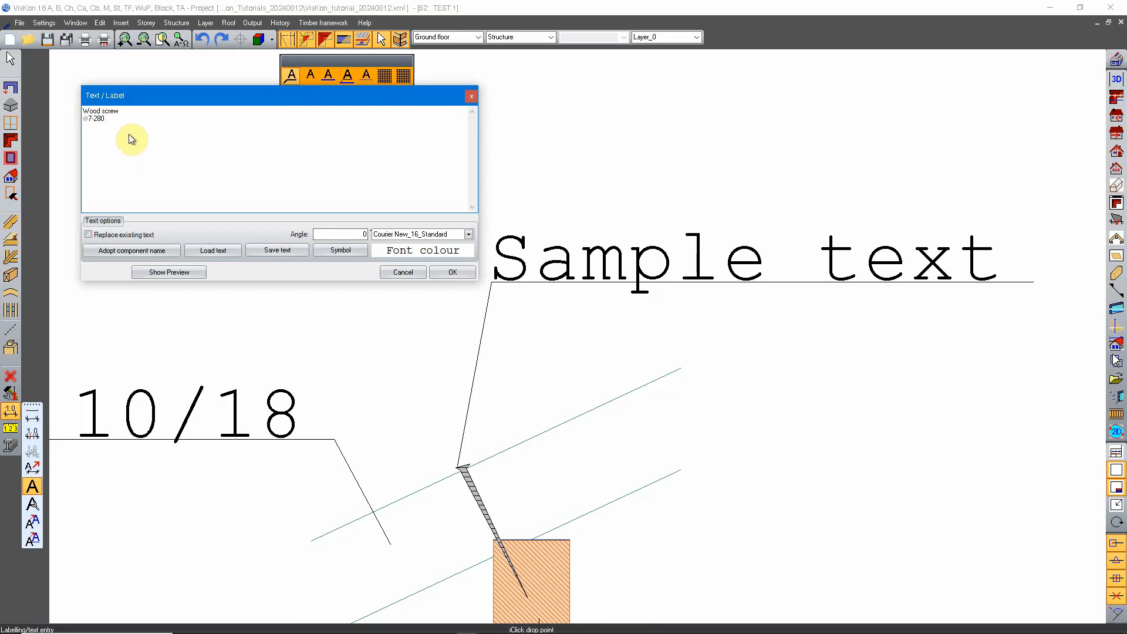
pyautogui.click(451, 273)
# Add a horizontal dimension line for the purlin's width, placed just below the purlin.
pyautogui.scroll(-2, 671, 356)
pyautogui.scroll(-2, 657, 364)
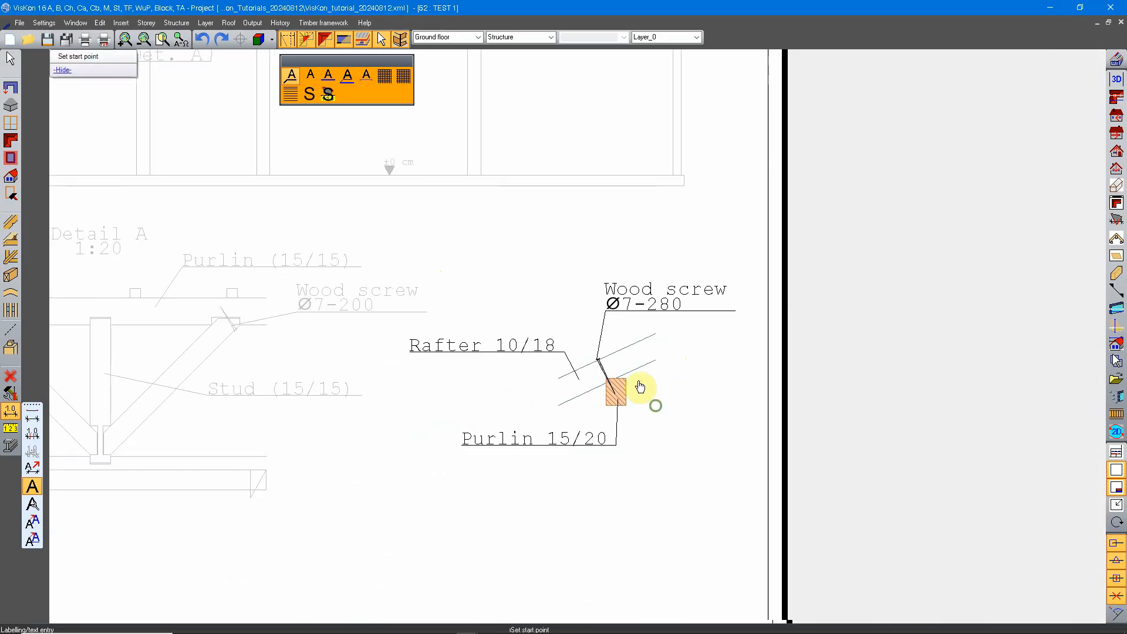
pyautogui.scroll(2, 646, 355)
pyautogui.scroll(1, 640, 323)
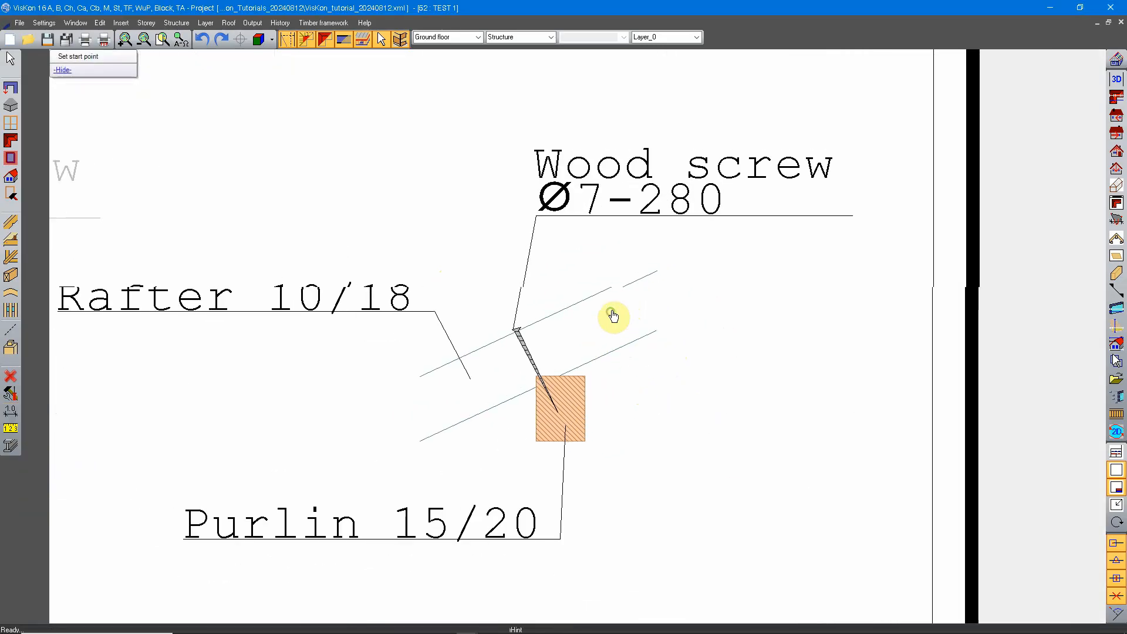
pyautogui.scroll(1, 612, 326)
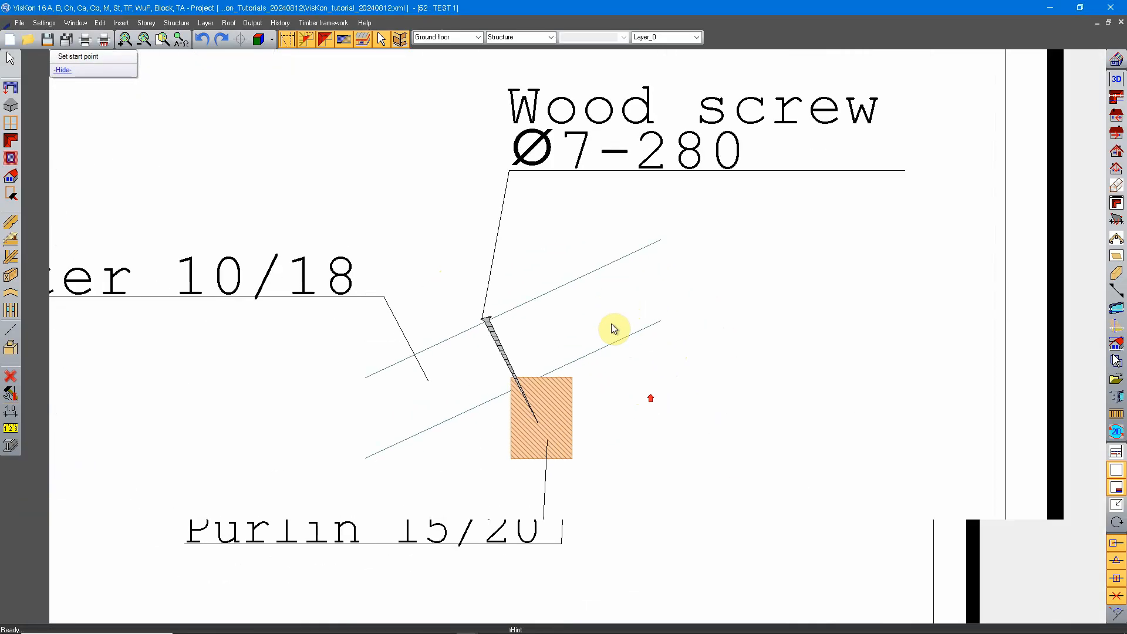
pyautogui.click(11, 411)
pyautogui.click(32, 416)
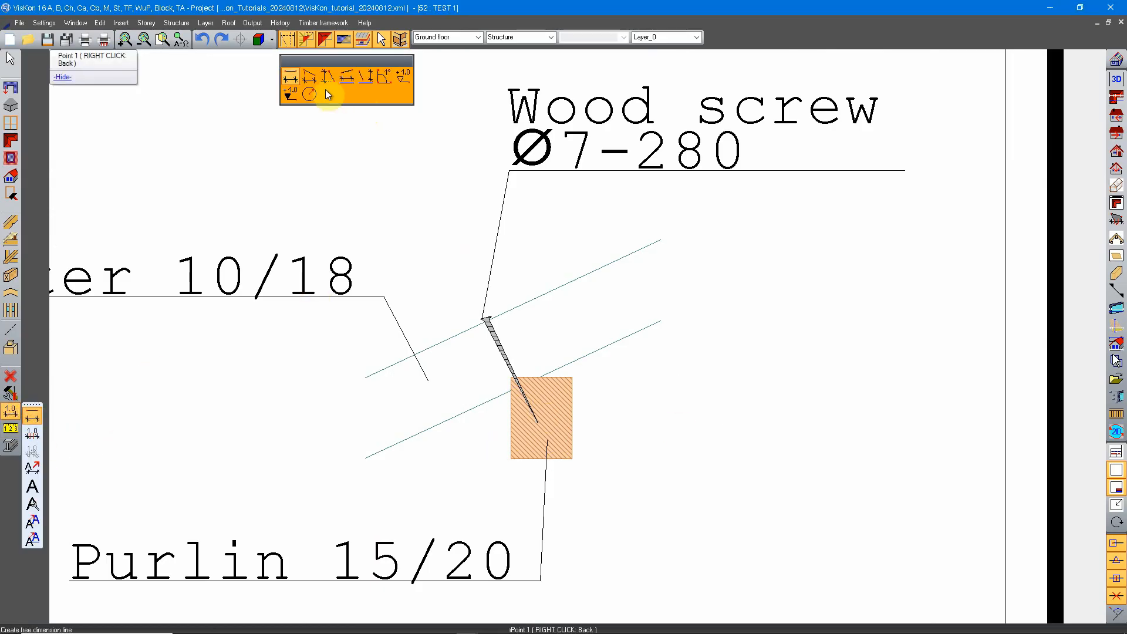
pyautogui.click(309, 76)
pyautogui.click(512, 461)
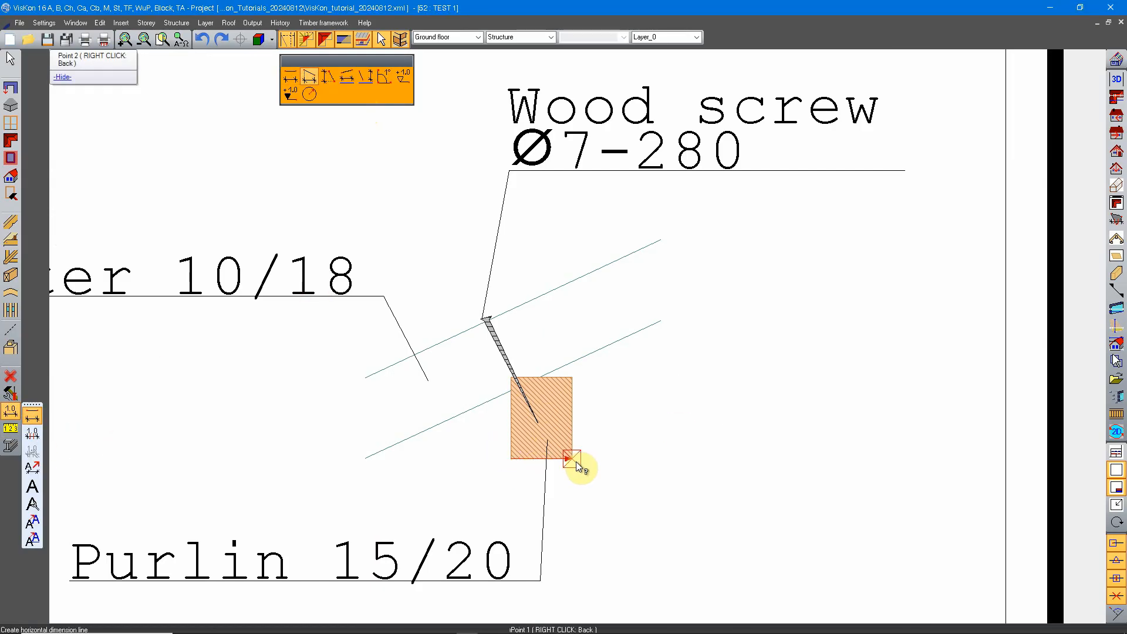
pyautogui.click(573, 462)
pyautogui.click(587, 520)
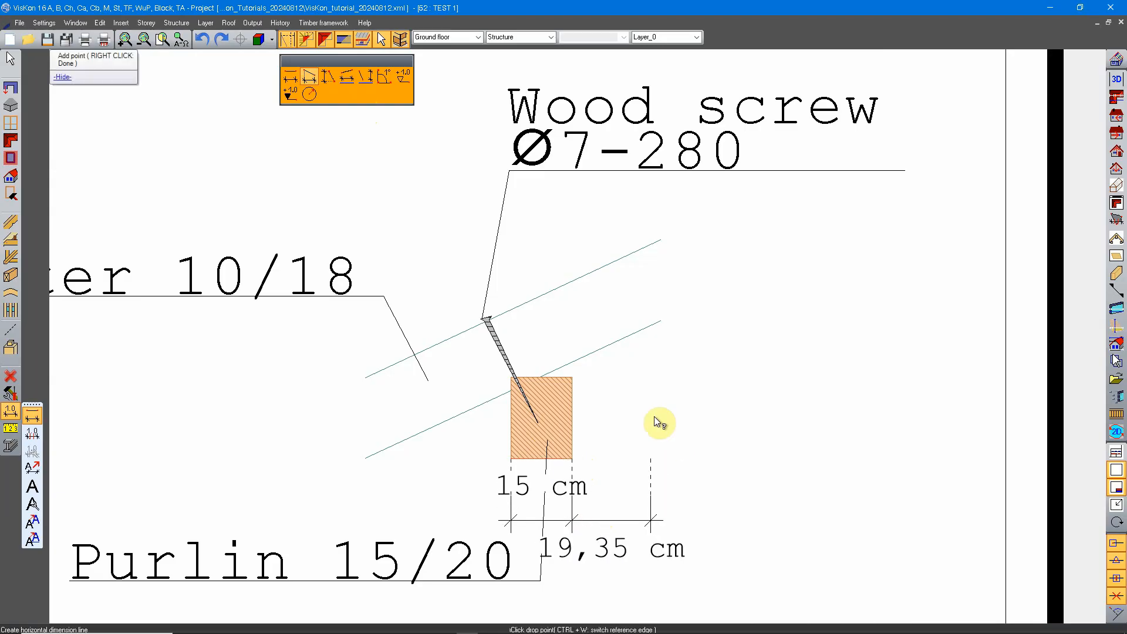
pyautogui.rightClick(597, 442)
# Add a vertical dimension line for the purlin's height on its right side.
pyautogui.click(328, 77)
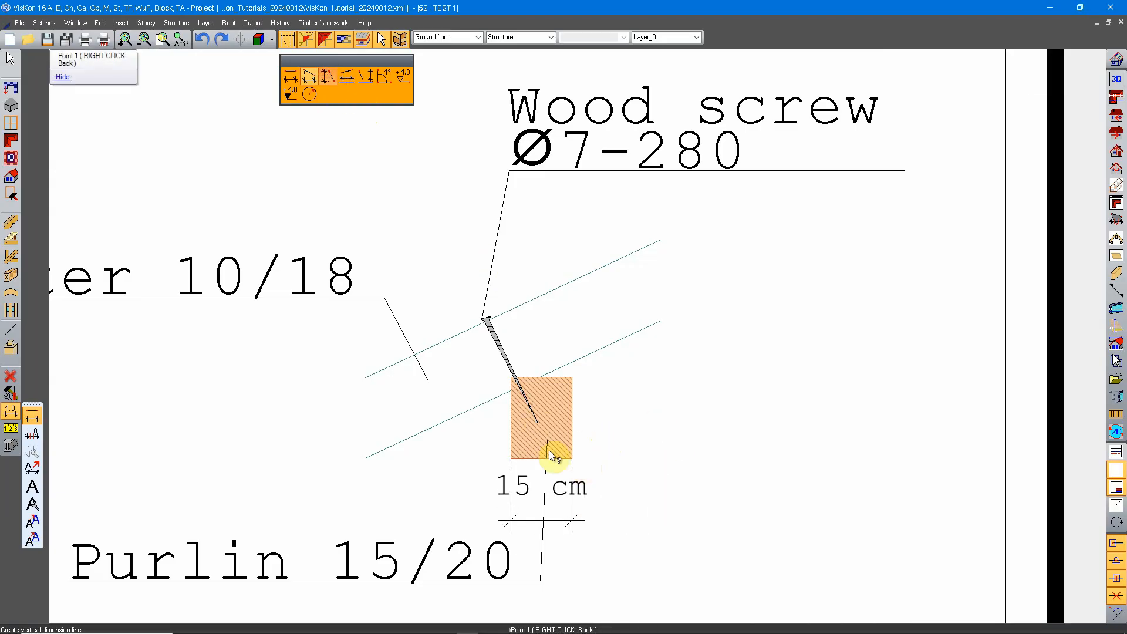
pyautogui.click(572, 459)
pyautogui.click(573, 377)
pyautogui.click(640, 403)
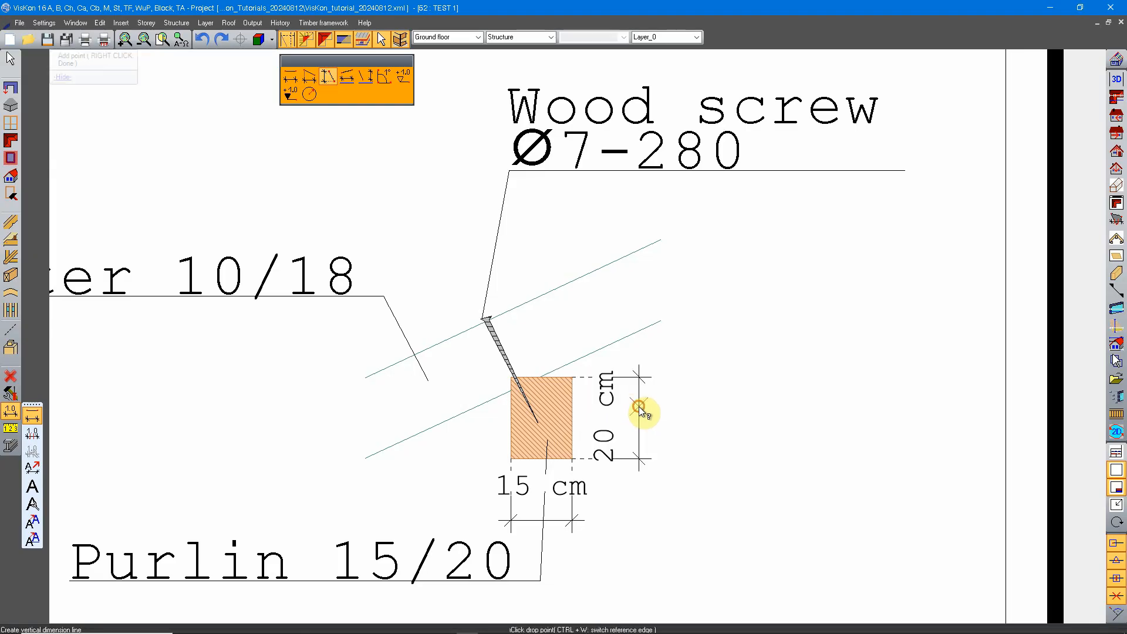
pyautogui.rightClick(697, 377)
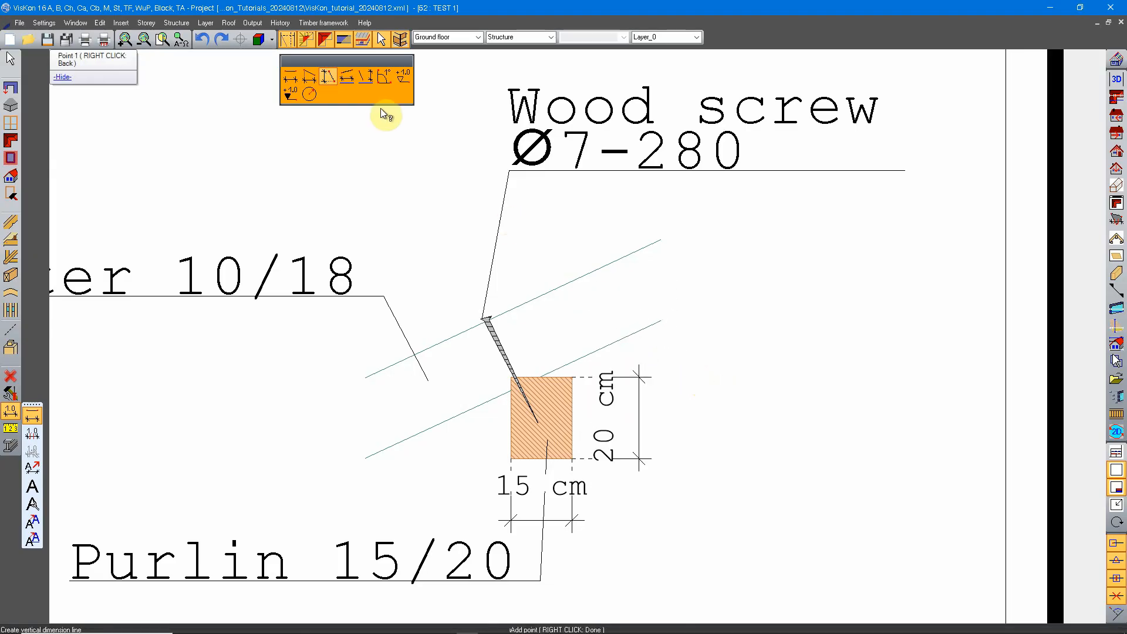
# Add a dimension line perpendicular to the rafter's edges for its depth, placed just beyond the rafter's upper end.
pyautogui.click(365, 77)
pyautogui.click(602, 360)
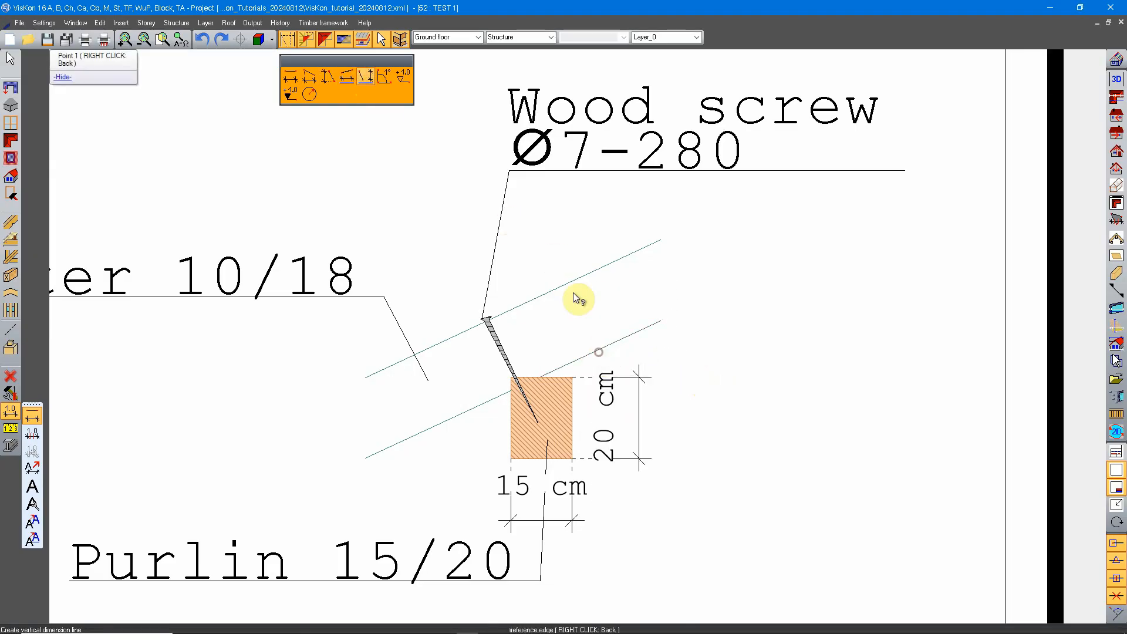
pyautogui.click(567, 290)
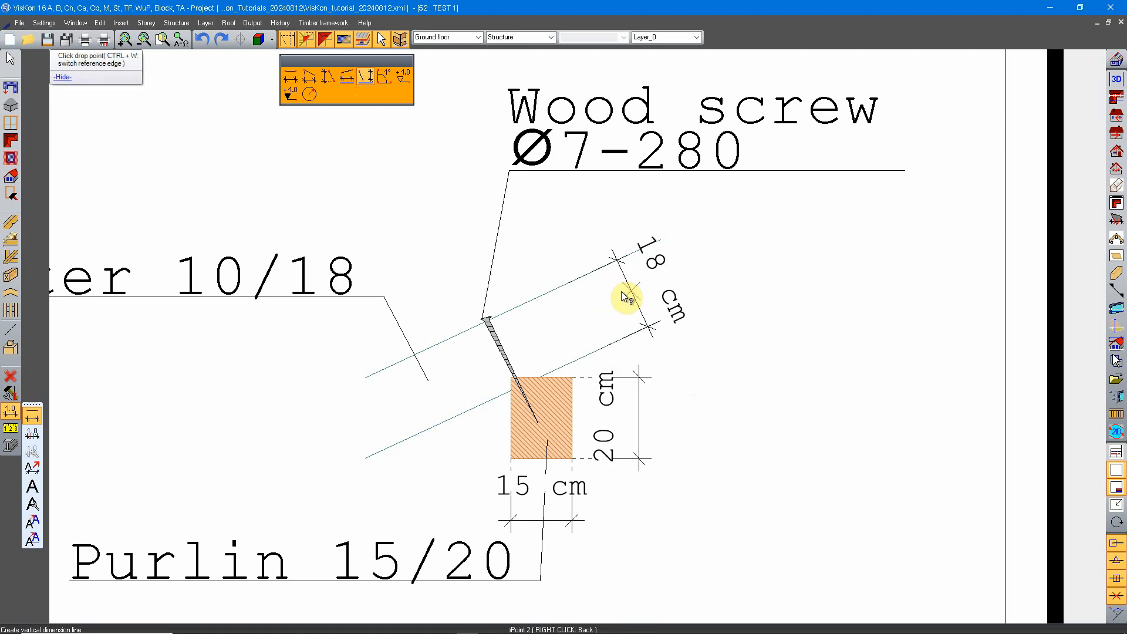
pyautogui.click(624, 300)
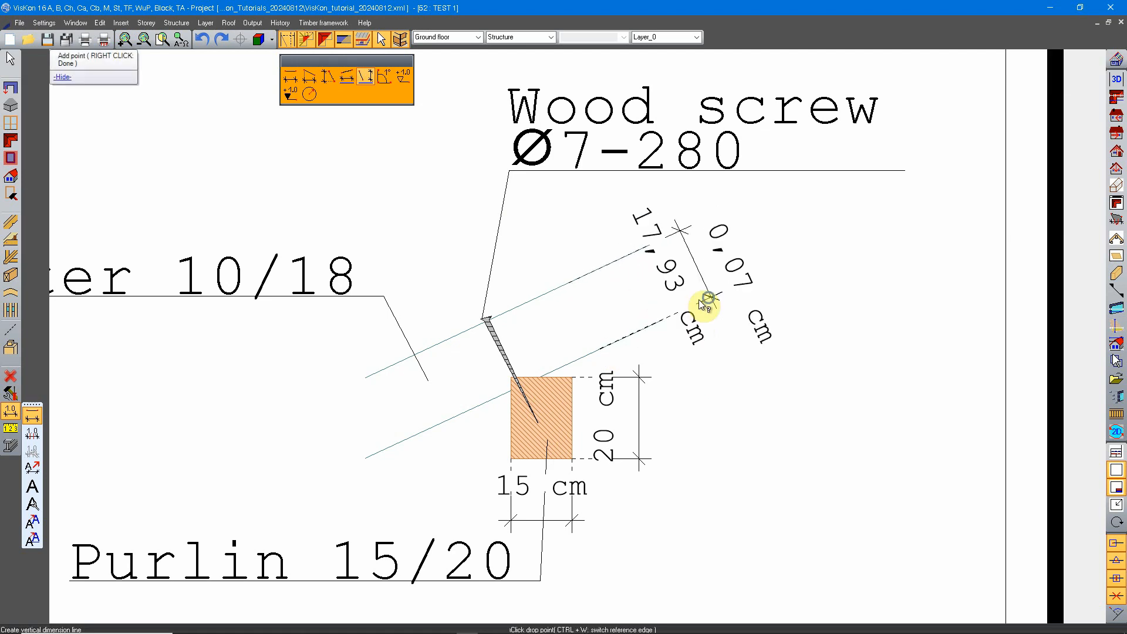
pyautogui.click(700, 300)
# Examine the labelled and dimensioned rafter-purlin joint and its placement beside Detail A on the plan sheet.
pyautogui.scroll(-2, 682, 320)
pyautogui.moveTo(716, 331)
pyautogui.mouseDown(button='middle')
pyautogui.moveTo(703, 337)
pyautogui.moveTo(717, 338)
pyautogui.mouseUp(button='middle')
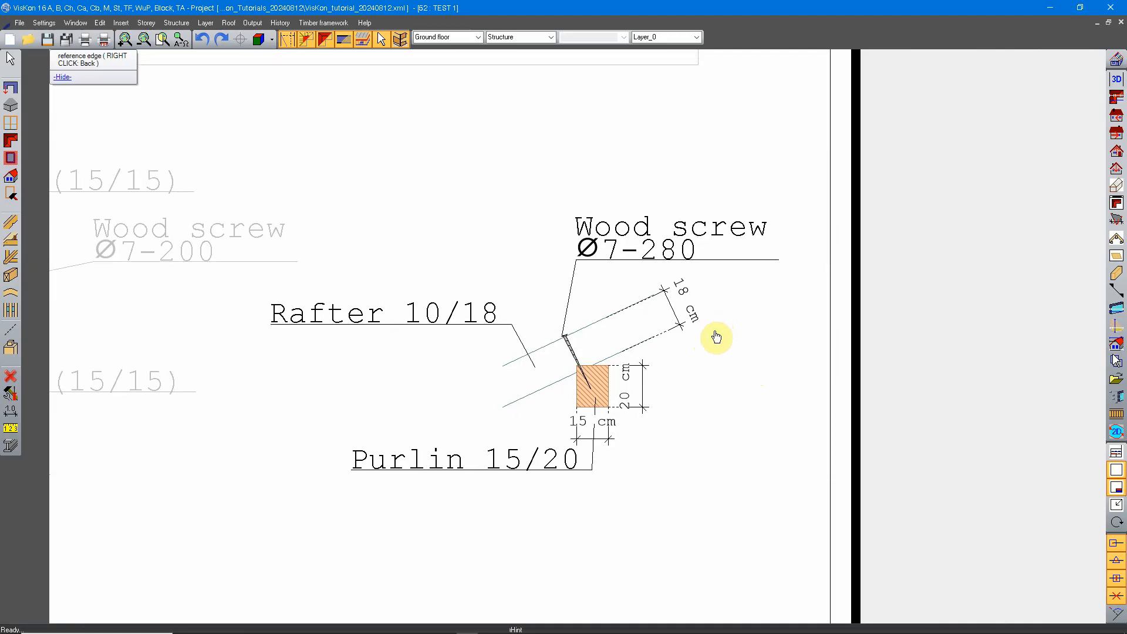
pyautogui.scroll(-4, 646, 377)
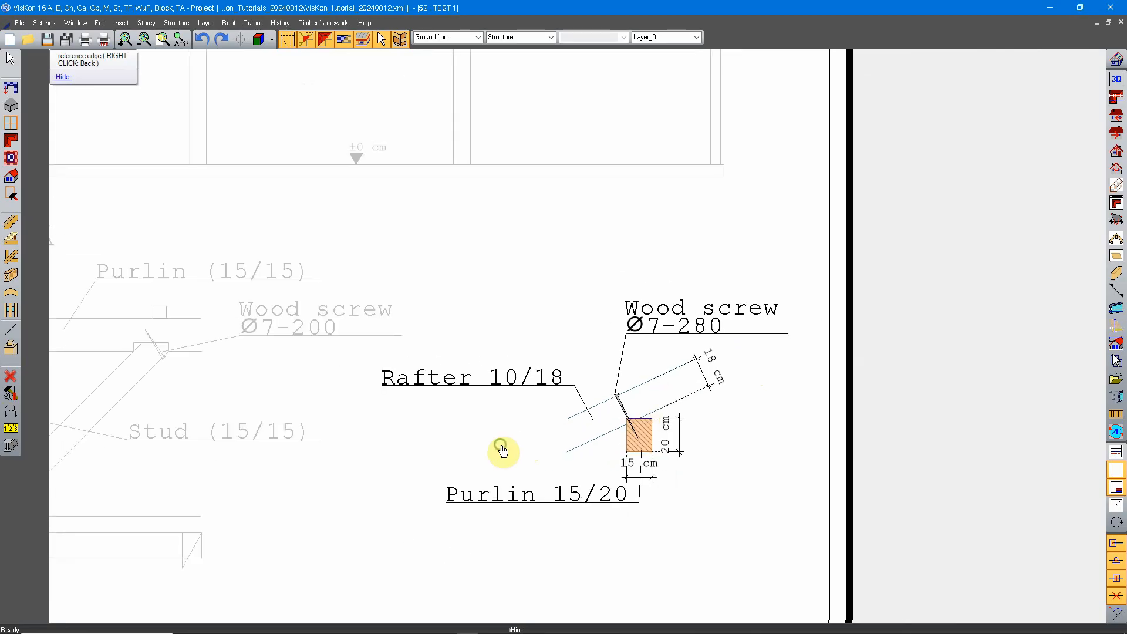
pyautogui.moveTo(457, 391); pyautogui.dragTo(572, 399, button='middle')
pyautogui.moveTo(785, 383); pyautogui.dragTo(662, 387, button='middle')
pyautogui.scroll(2, 661, 388)
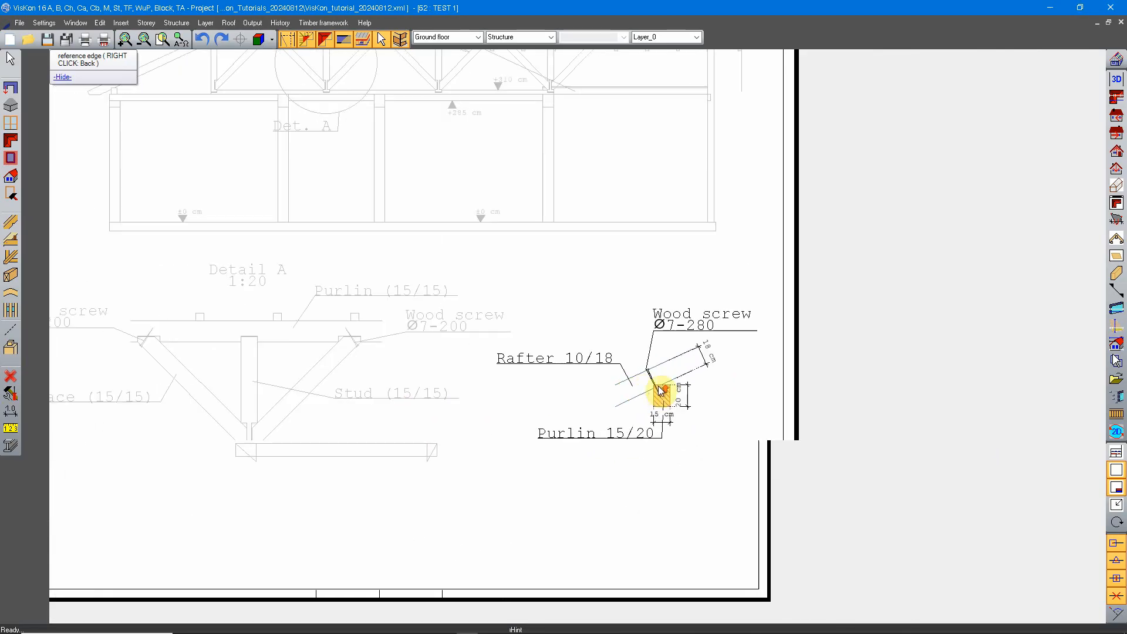
pyautogui.moveTo(536, 407); pyautogui.dragTo(660, 379, button='middle')
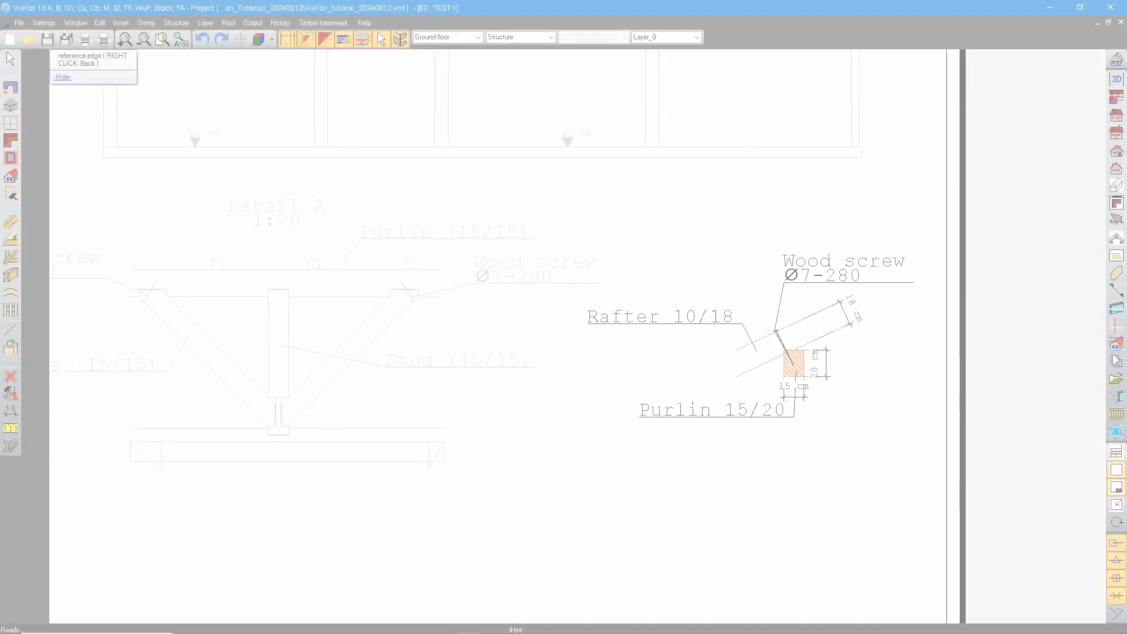
pyautogui.scroll(-3, 717, 373)
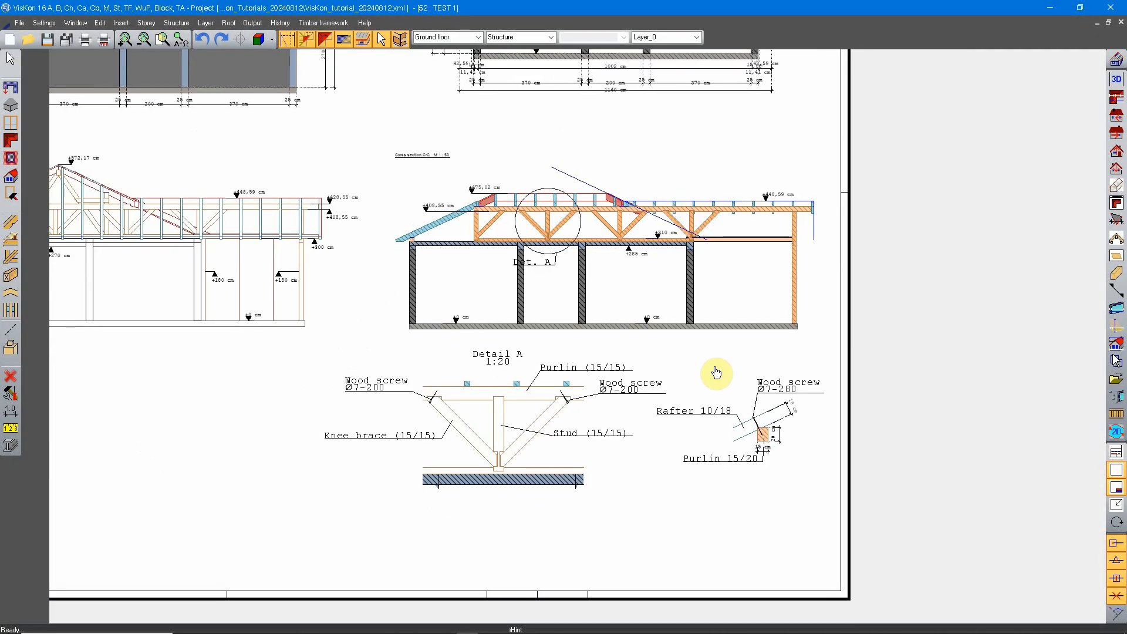